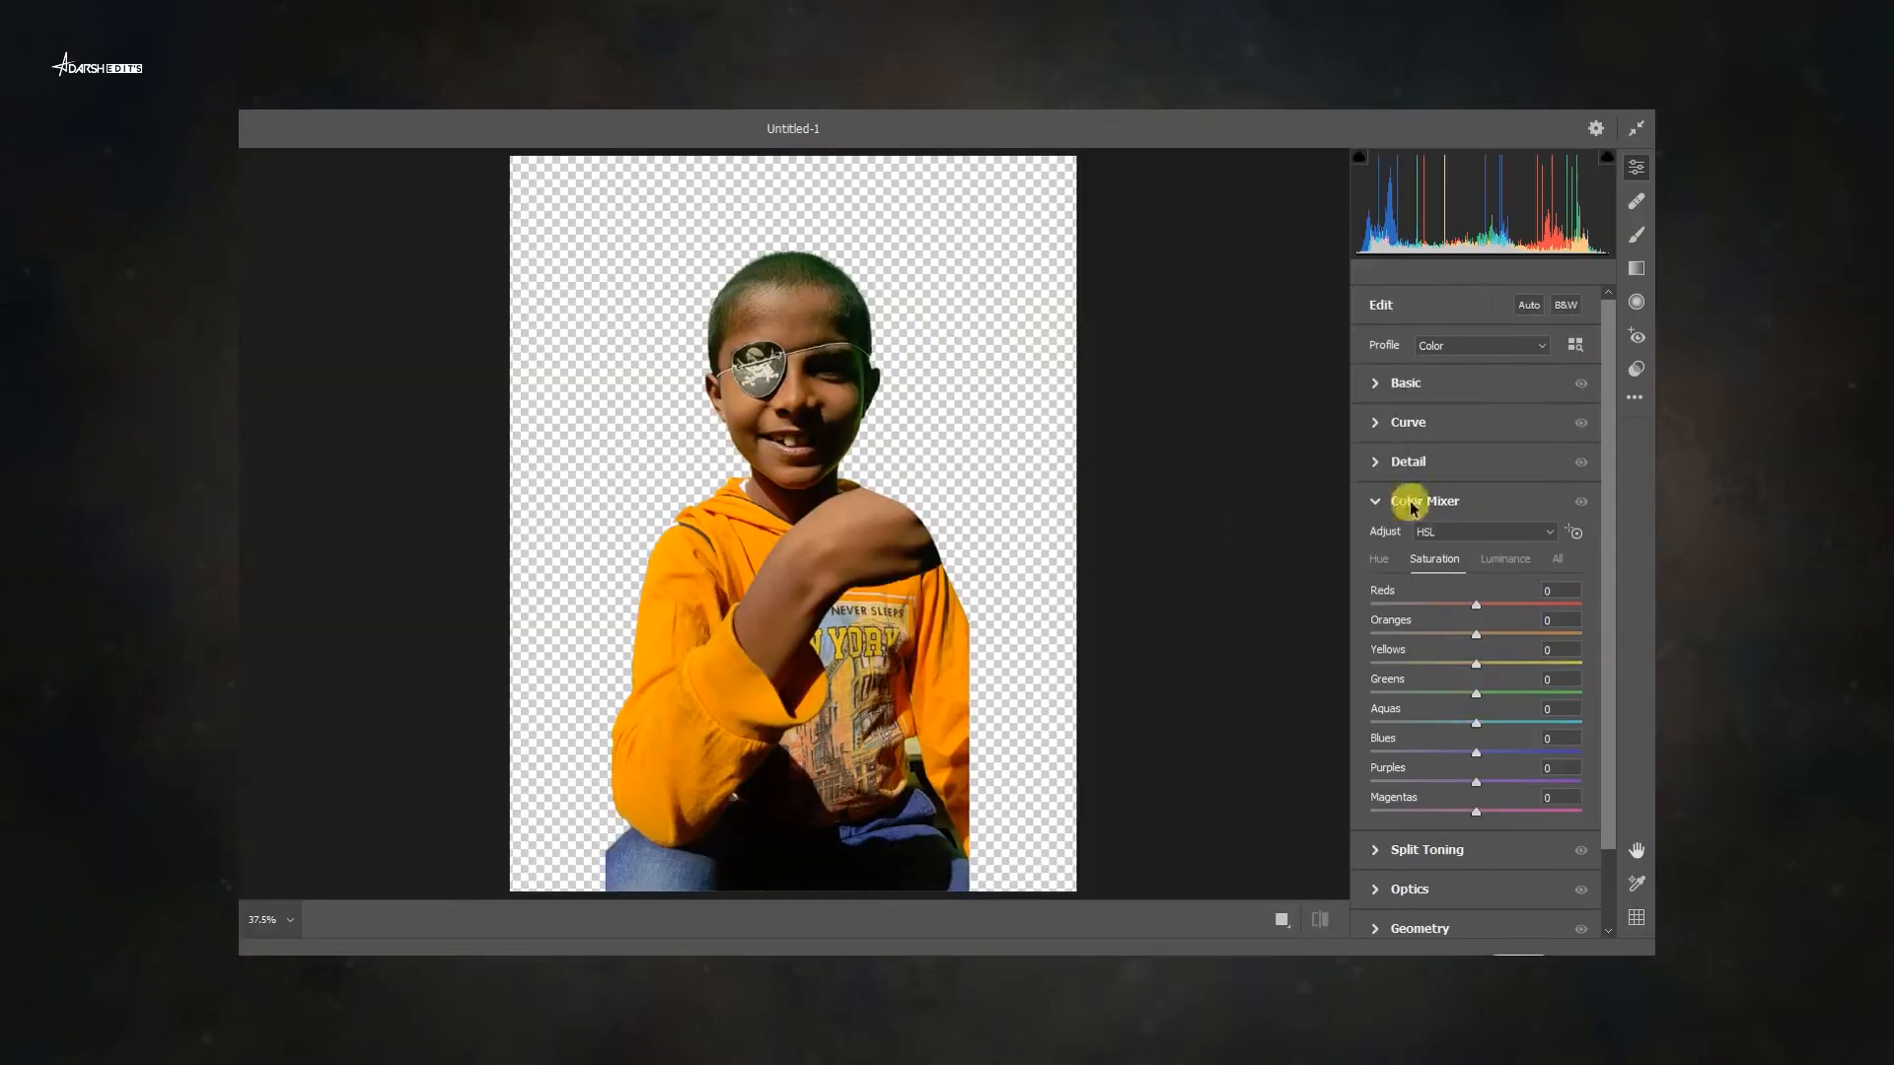
# In Camera Raw, set exposure +0.10, contrast -7, highlights -18, shadows +97, raise the blacks, and apply.
pyautogui.click(1435, 384)
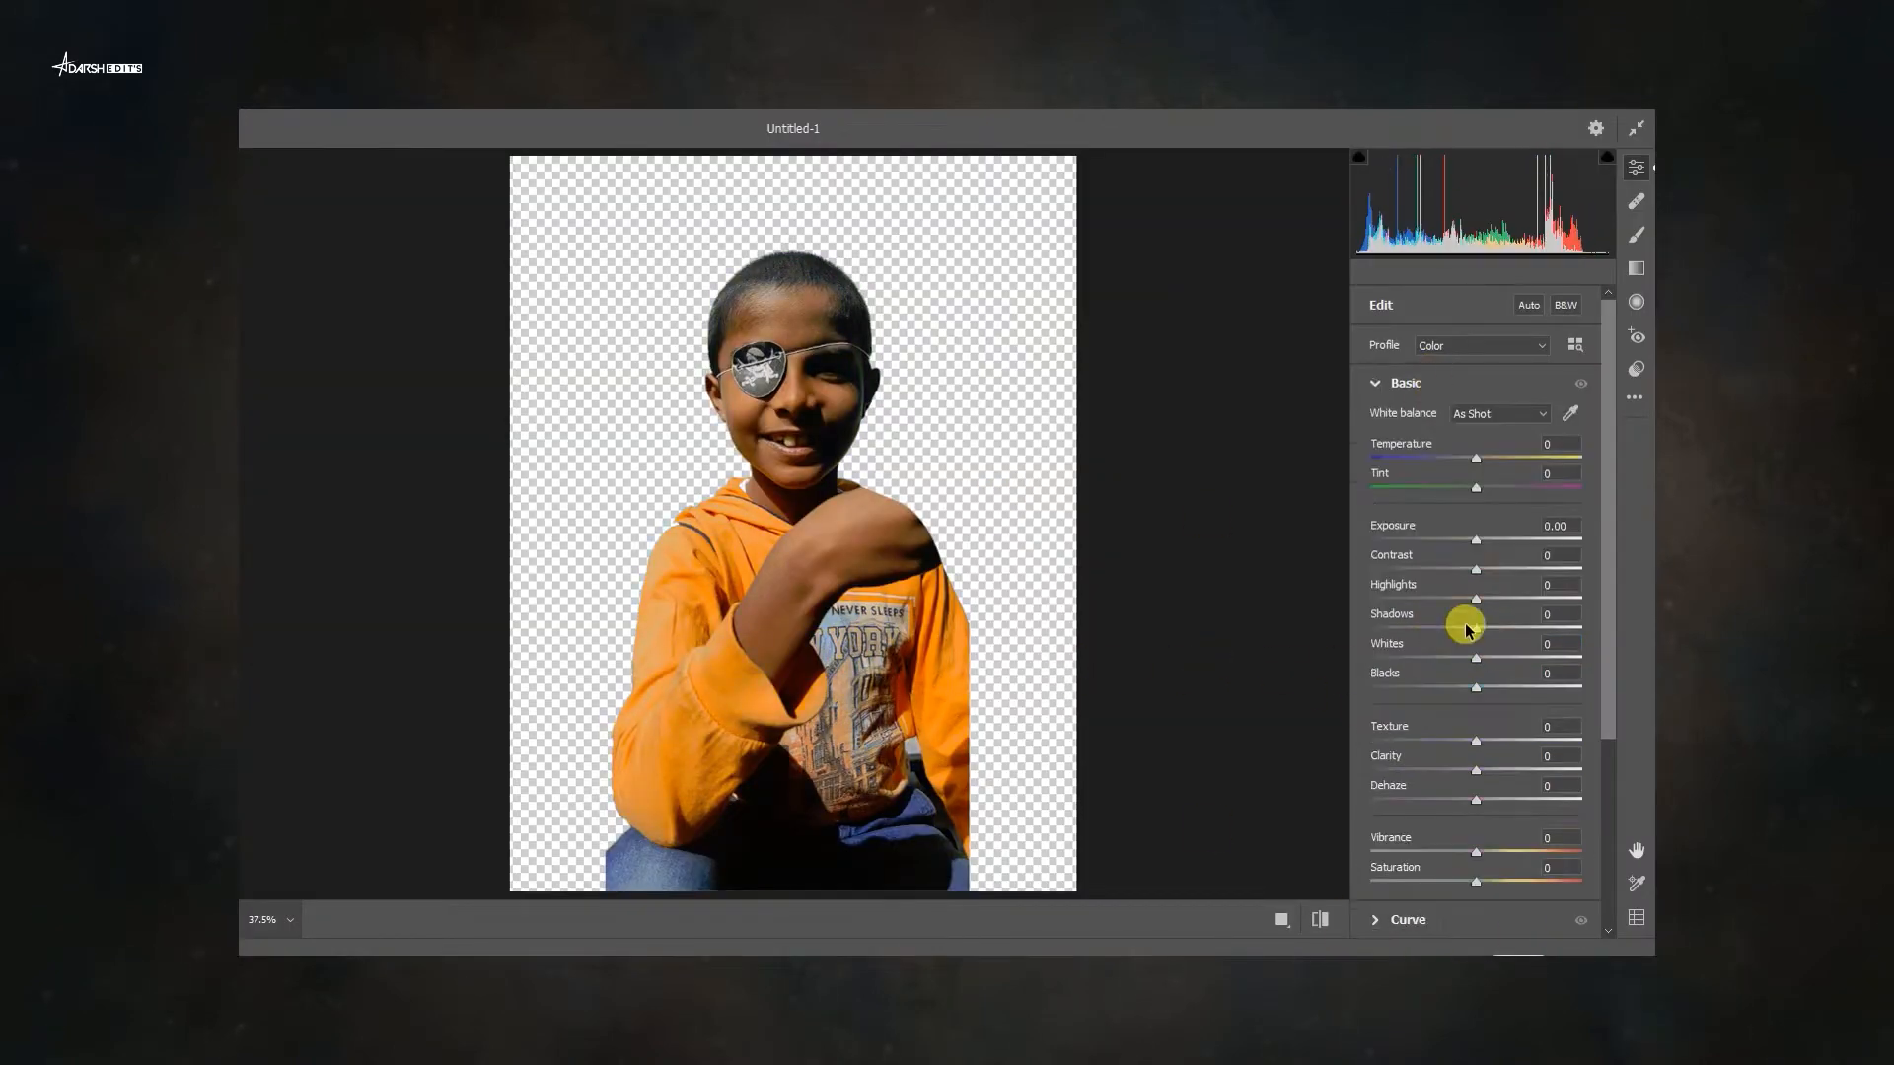
pyautogui.moveTo(1463, 625); pyautogui.dragTo(1583, 632)
pyautogui.moveTo(1477, 566); pyautogui.dragTo(1443, 568)
pyautogui.moveTo(1476, 541); pyautogui.dragTo(1478, 541)
pyautogui.moveTo(1443, 570); pyautogui.dragTo(1469, 570)
pyautogui.moveTo(1476, 599); pyautogui.dragTo(1452, 598)
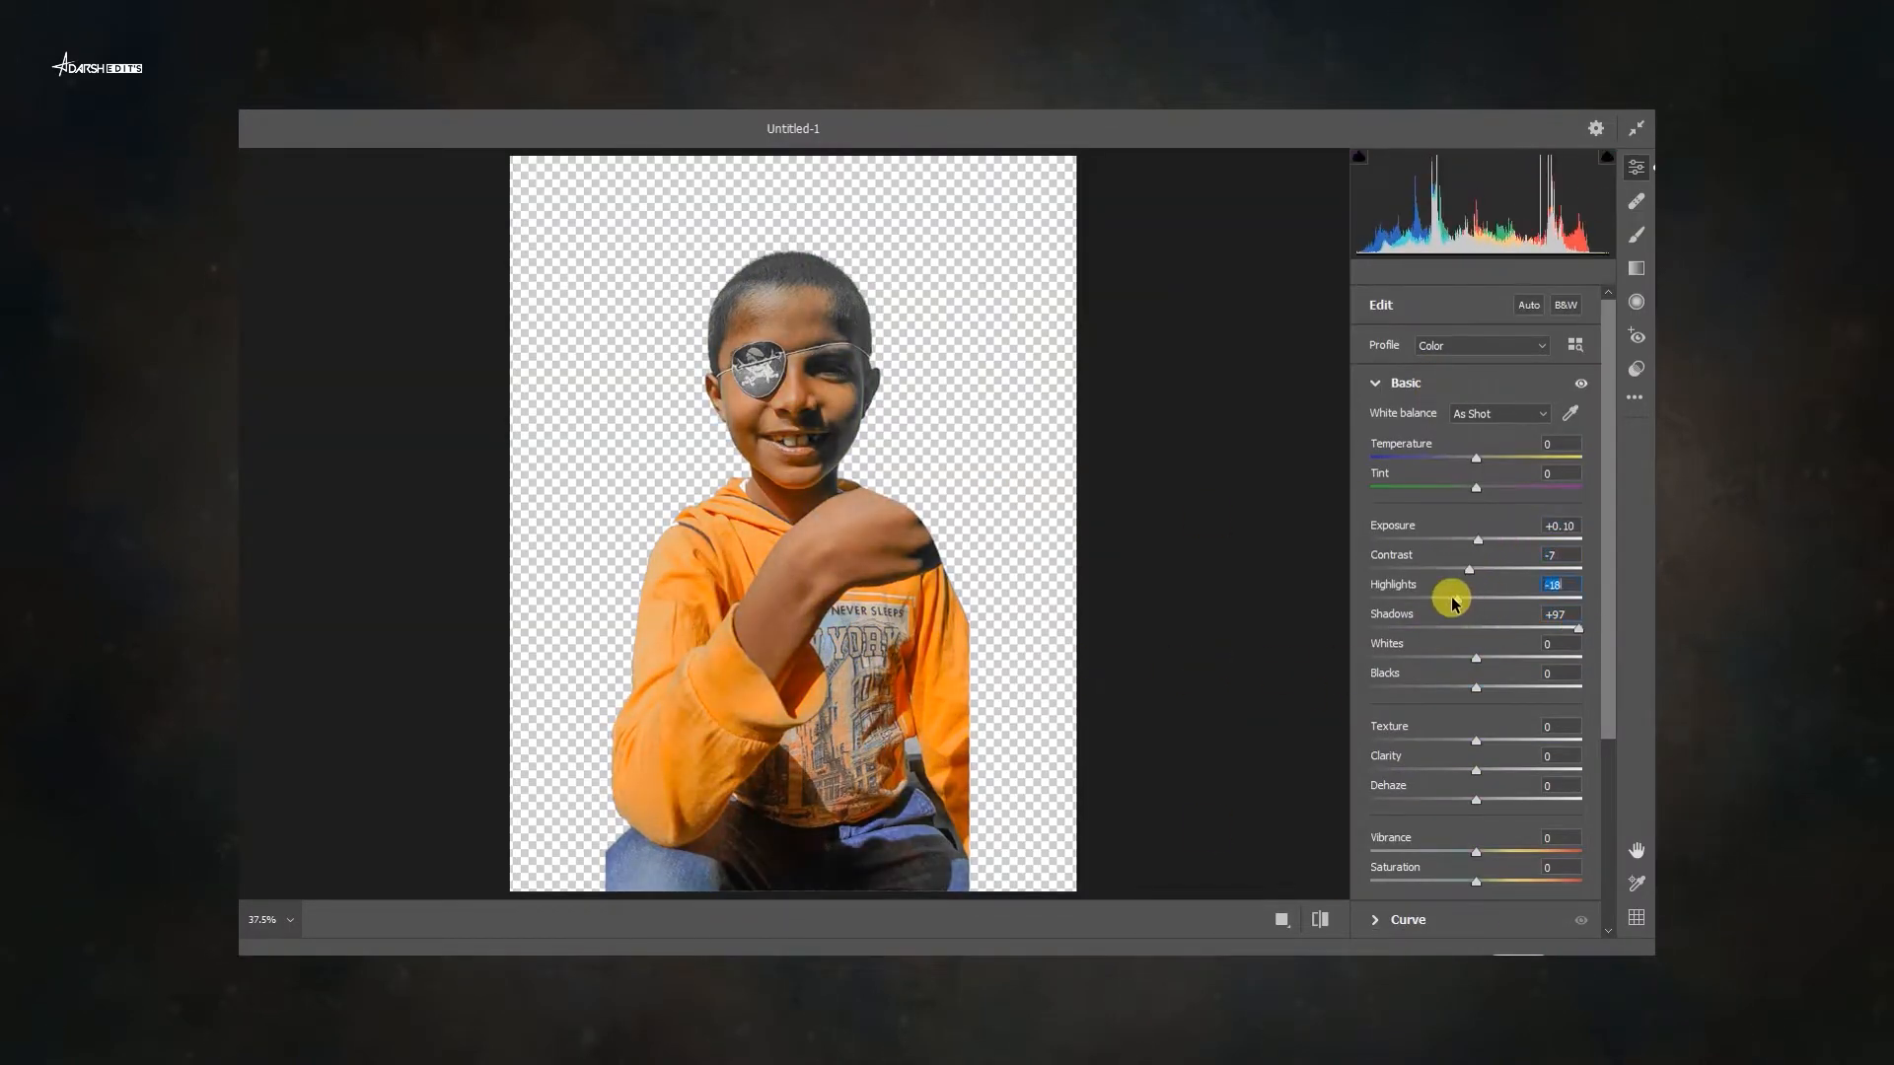
pyautogui.moveTo(1476, 688); pyautogui.dragTo(1515, 691)
pyautogui.click(1593, 953)
pyautogui.scroll(3, 909, 450)
pyautogui.scroll(-5, 891, 478)
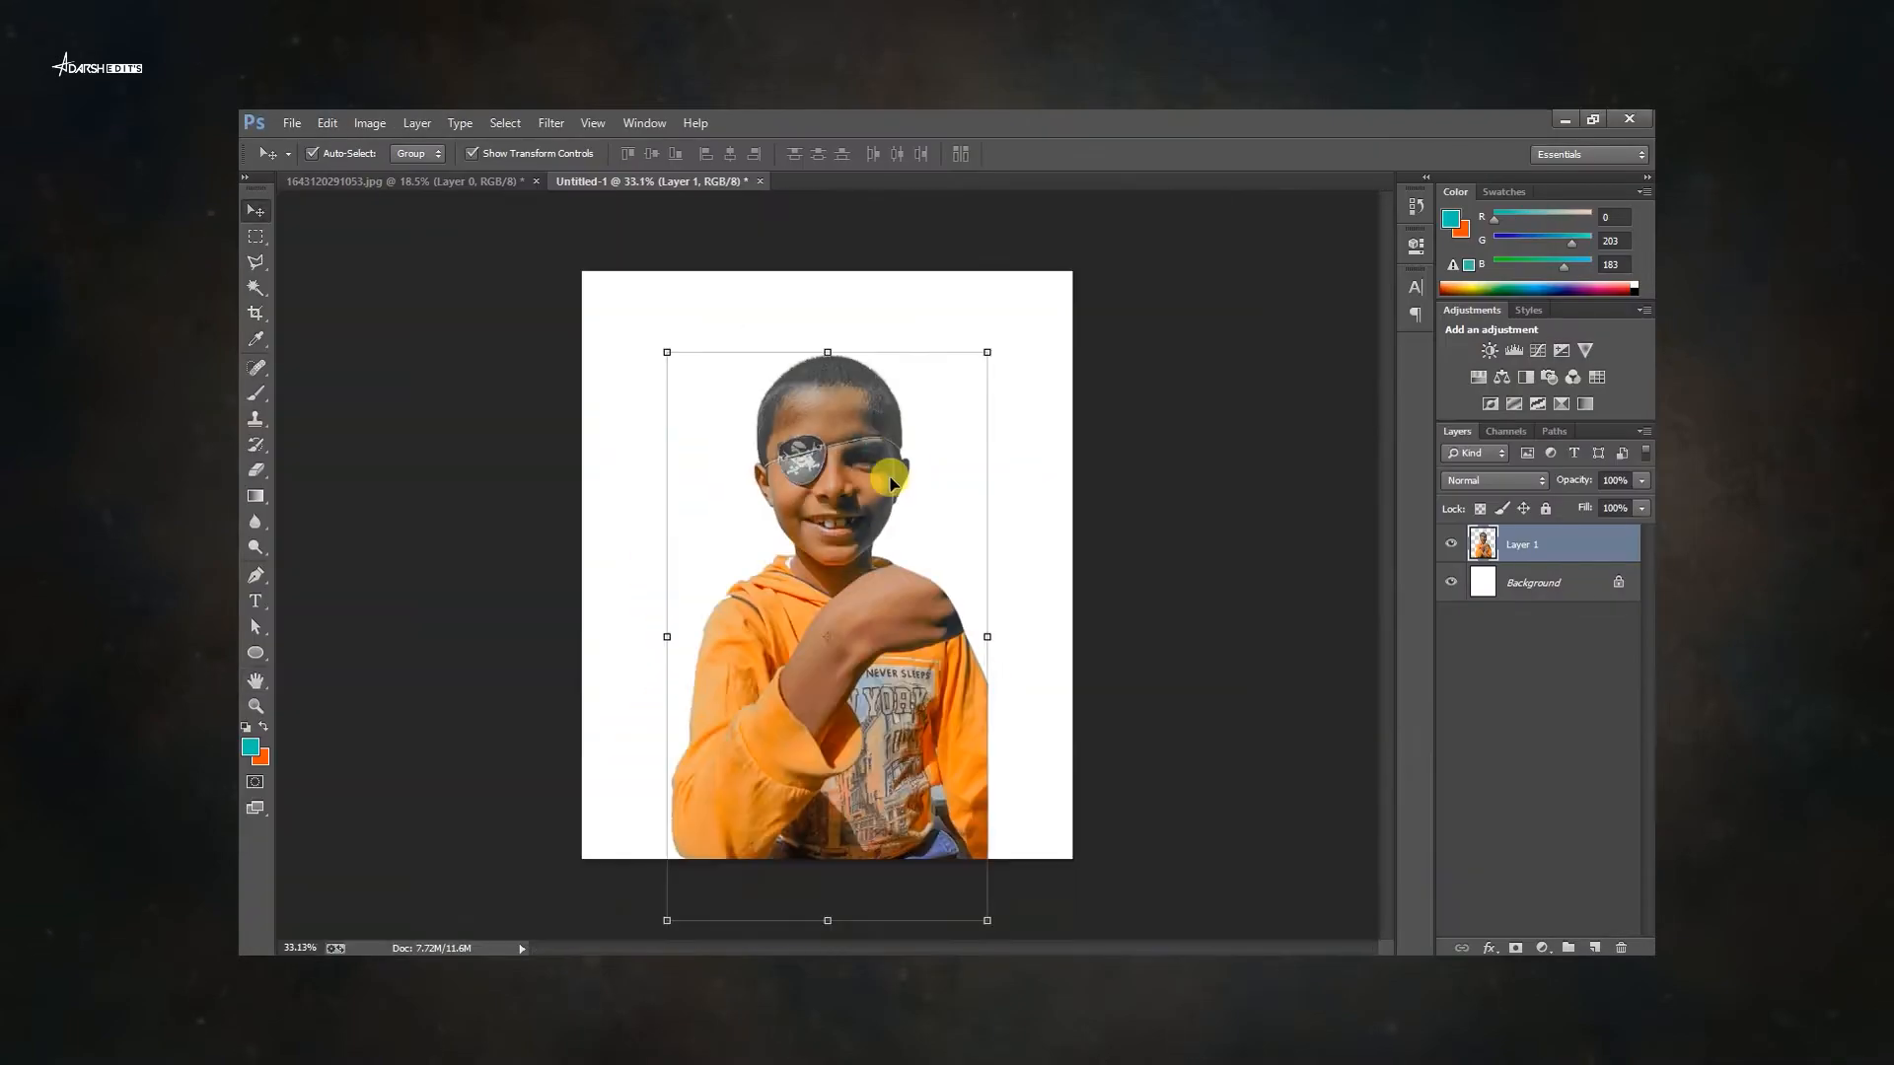
# Apply a Curves adjustment that brightens the photo.
pyautogui.hotkey('ctrl', 'm')
pyautogui.moveTo(1019, 242); pyautogui.dragTo(1343, 250)
pyautogui.click(1111, 602)
# Open the eye patch image and place it on a new layer over the boy's face.
pyautogui.click(1455, 284)
pyautogui.rightClick(847, 424)
pyautogui.click(855, 440)
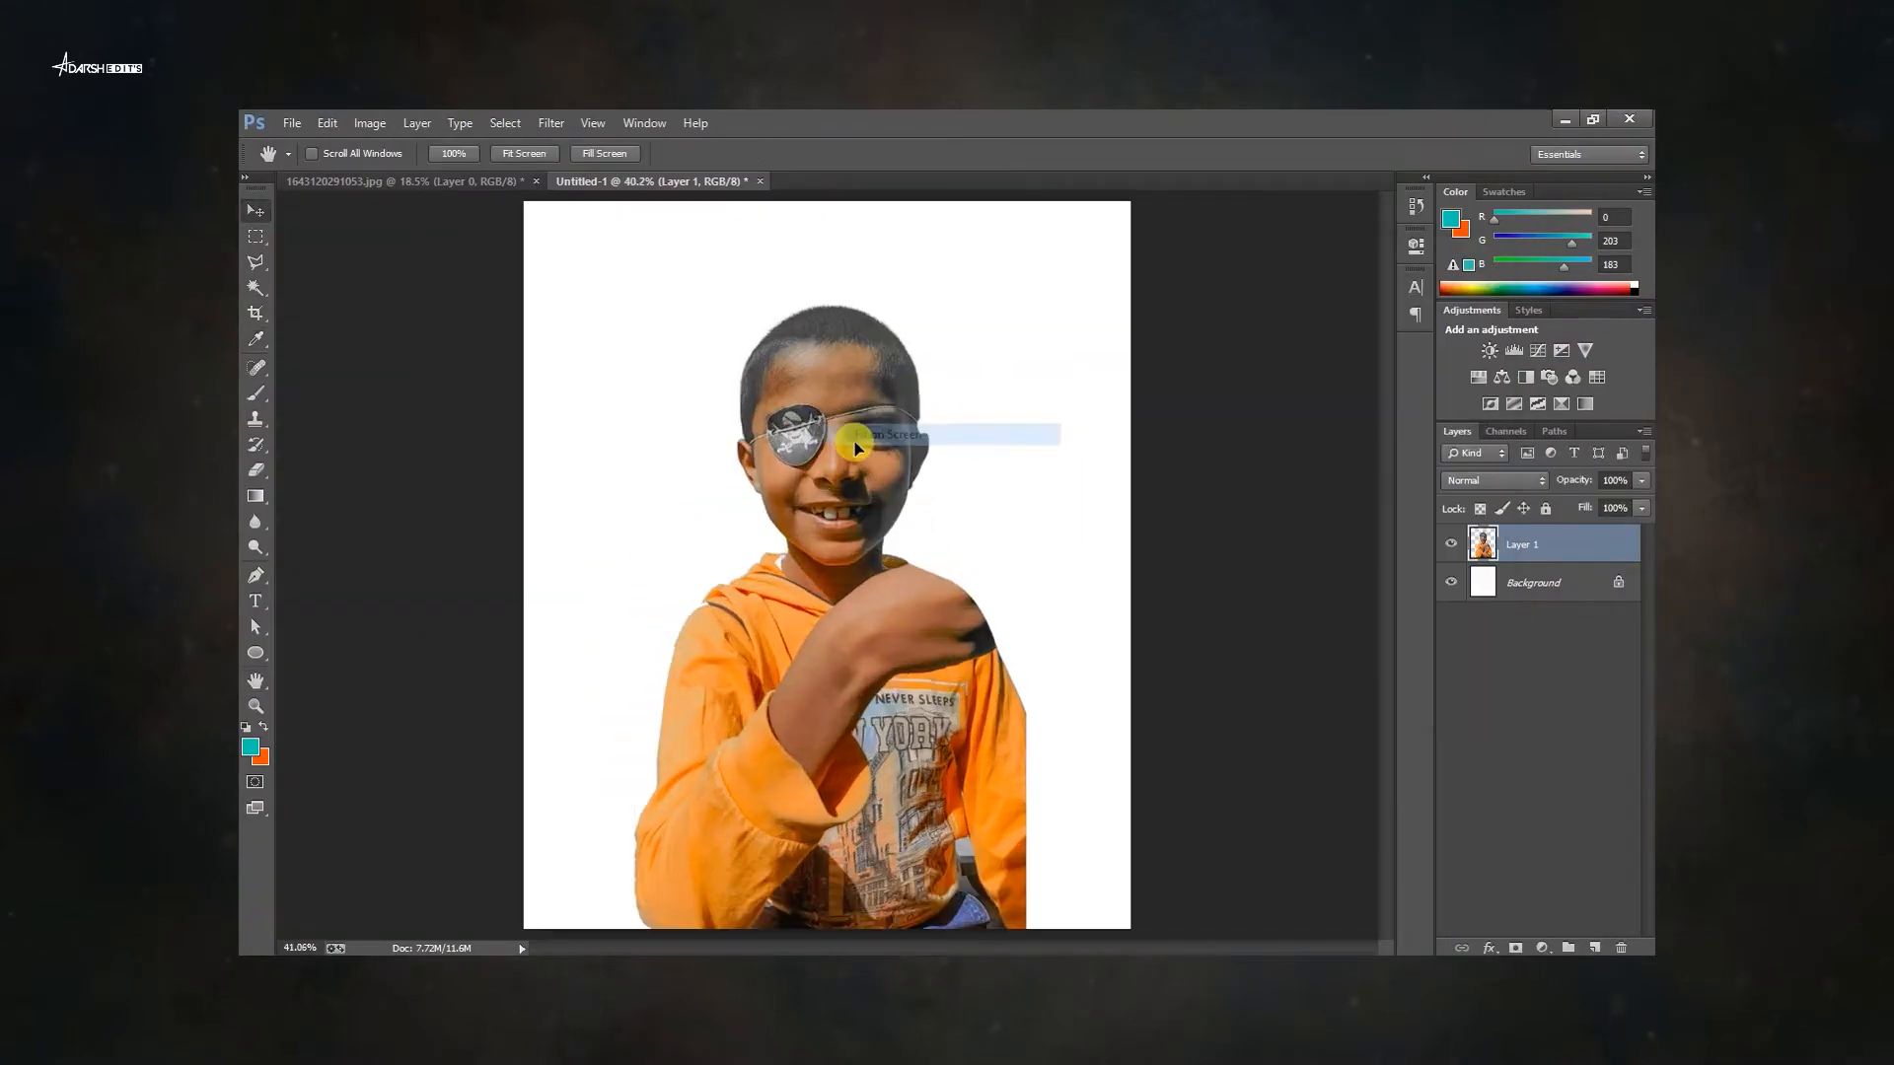
pyautogui.hotkey('ctrl', 'o')
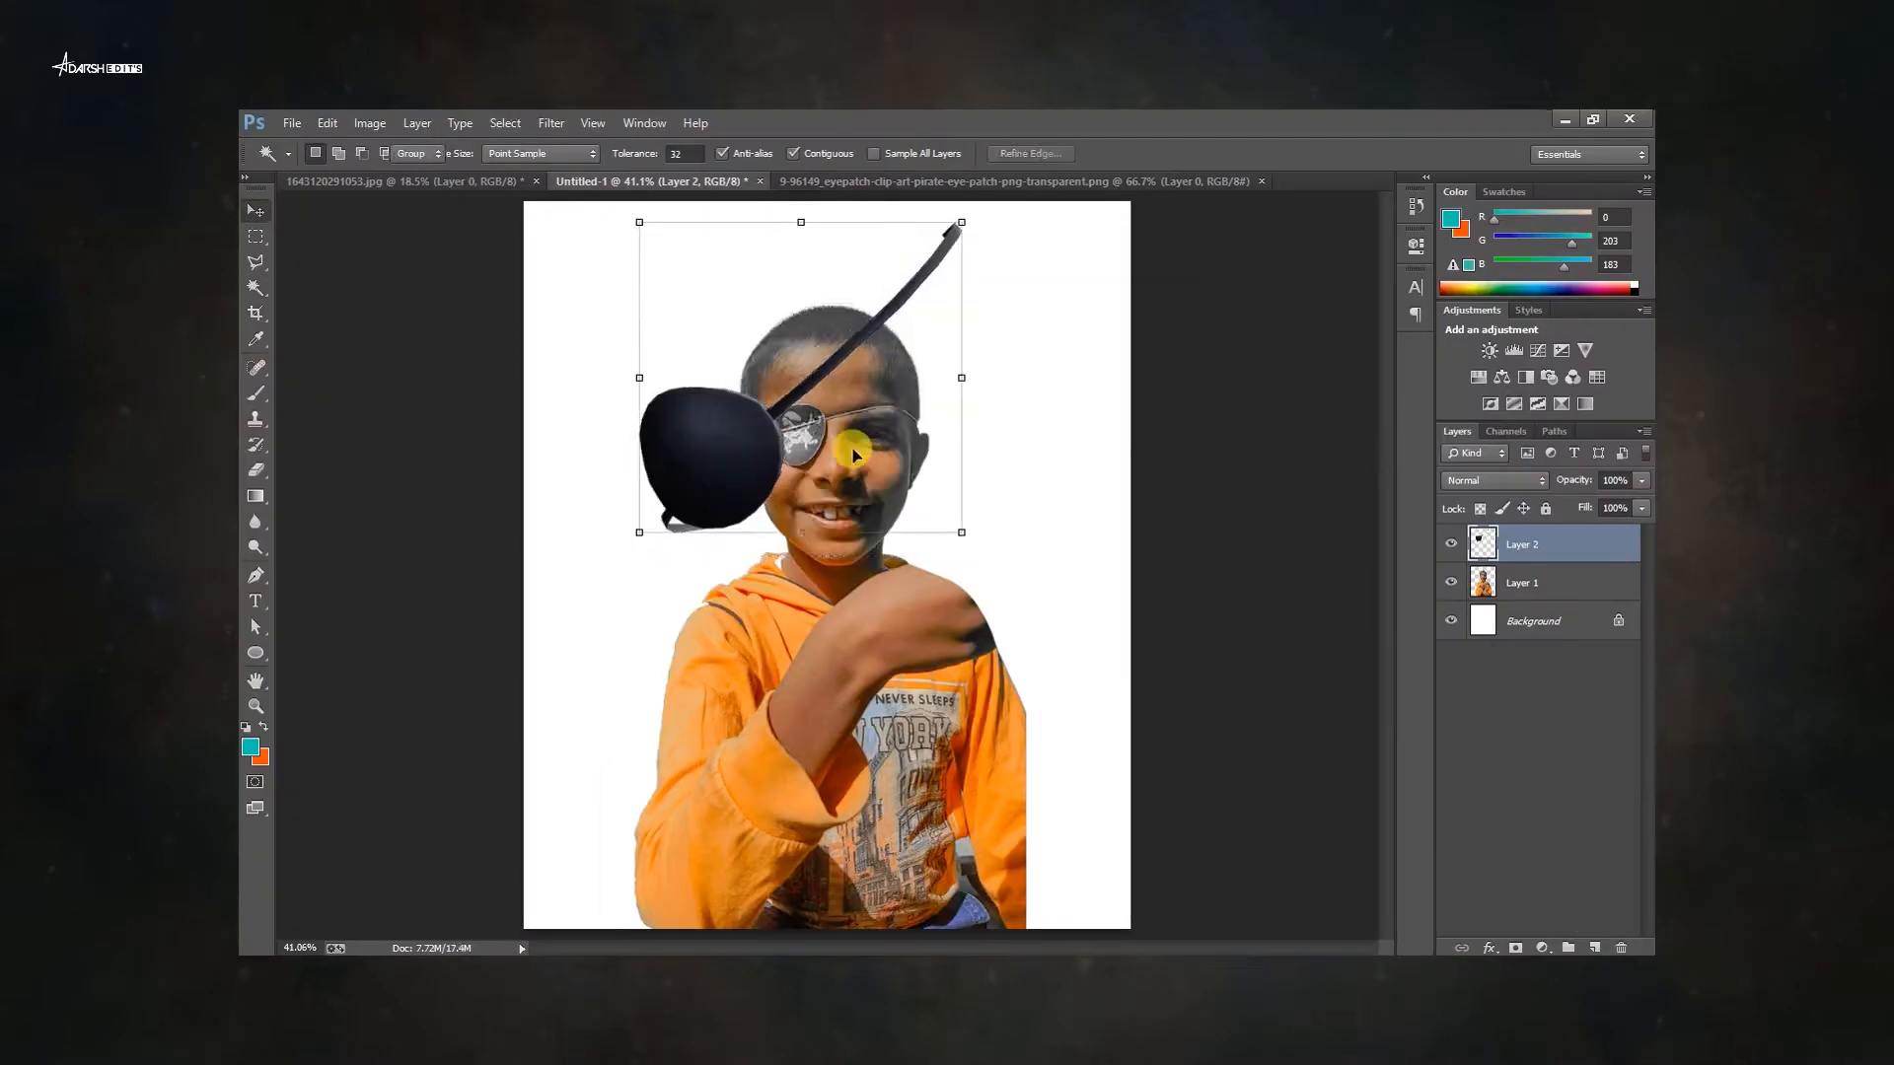
pyautogui.moveTo(1101, 620); pyautogui.dragTo(973, 495)
pyautogui.moveTo(824, 444); pyautogui.dragTo(808, 492)
pyautogui.moveTo(1065, 375); pyautogui.dragTo(1086, 469)
# Rotate the eye patch about 102.5°, flip it and scale it to about 42% over the boy's eye.
pyautogui.scroll(3, 780, 430)
pyautogui.rightClick(811, 537)
pyautogui.click(897, 842)
pyautogui.moveTo(902, 548); pyautogui.dragTo(896, 483)
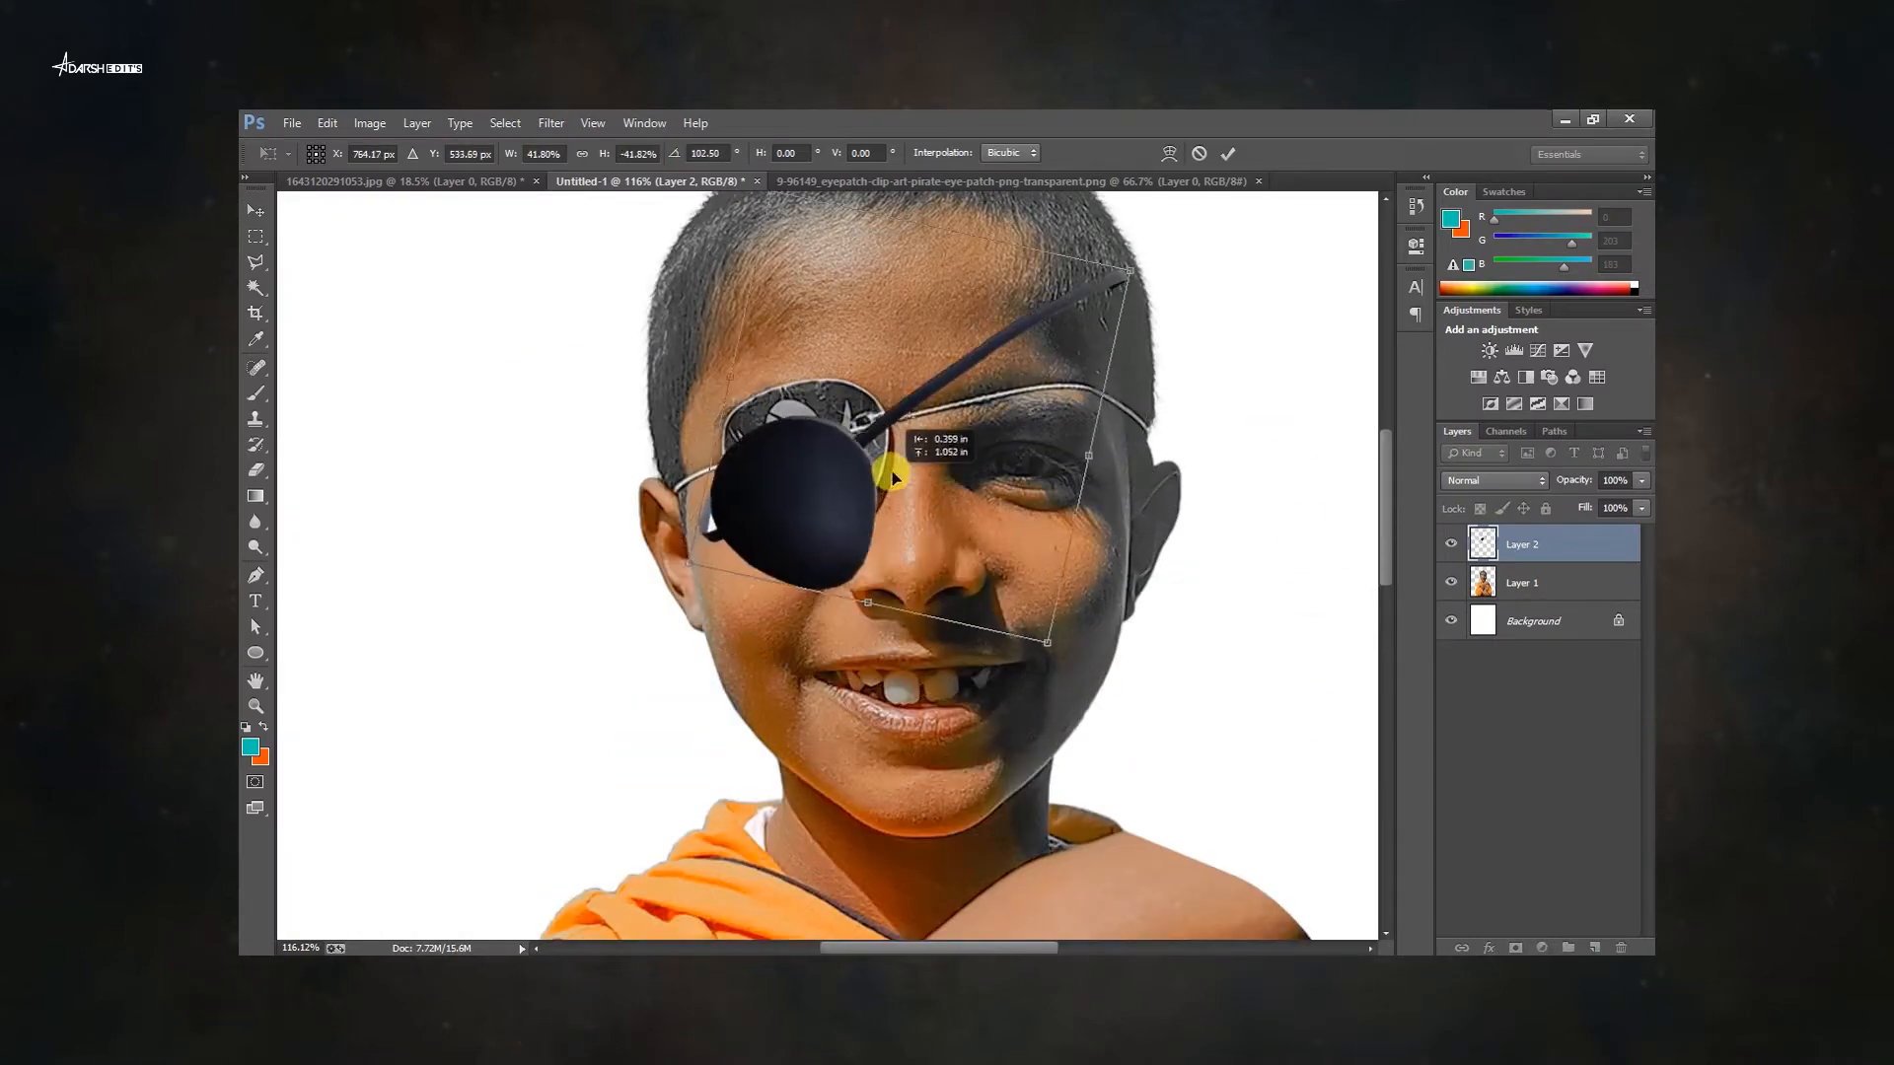
pyautogui.moveTo(1147, 260); pyautogui.dragTo(1174, 312)
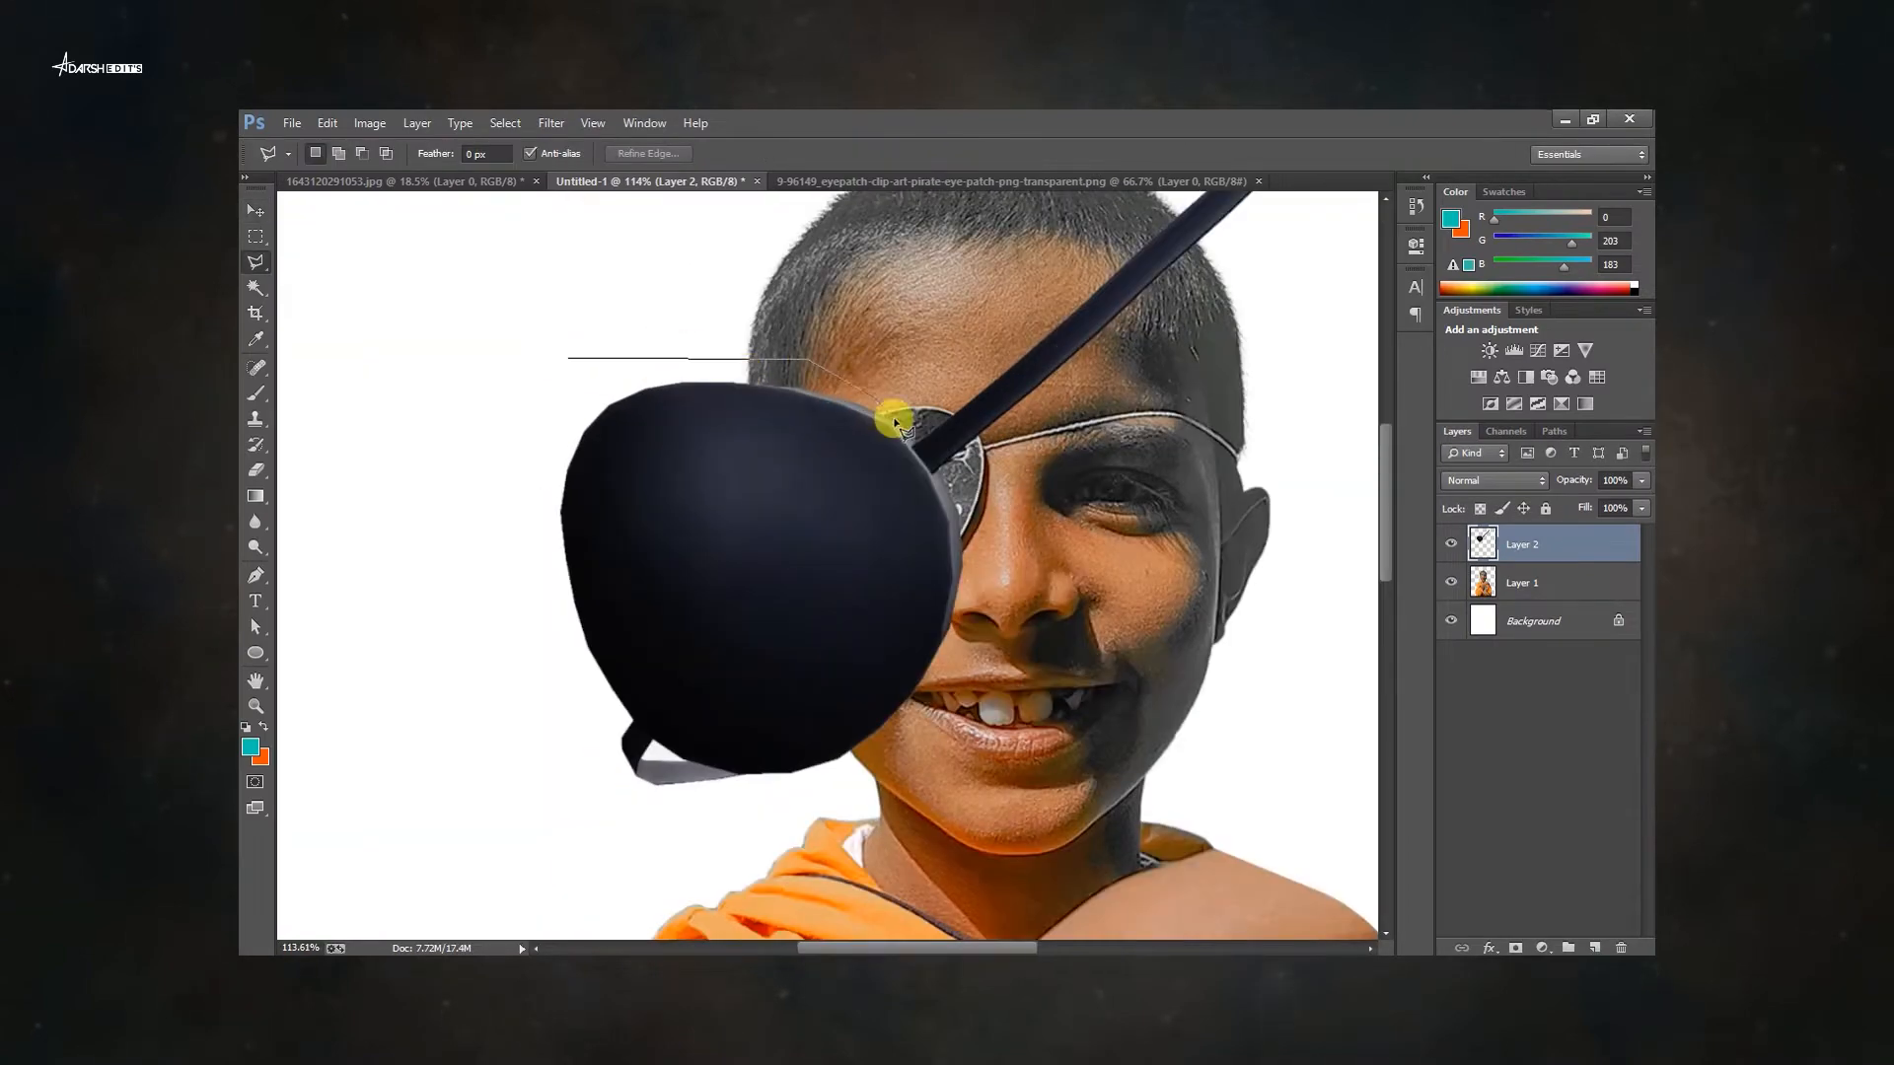
# Select the patch cup with the Polygonal Lasso and cut it onto its own layer.
pyautogui.doubleClick(576, 807)
pyautogui.rightClick(769, 542)
pyautogui.click(884, 664)
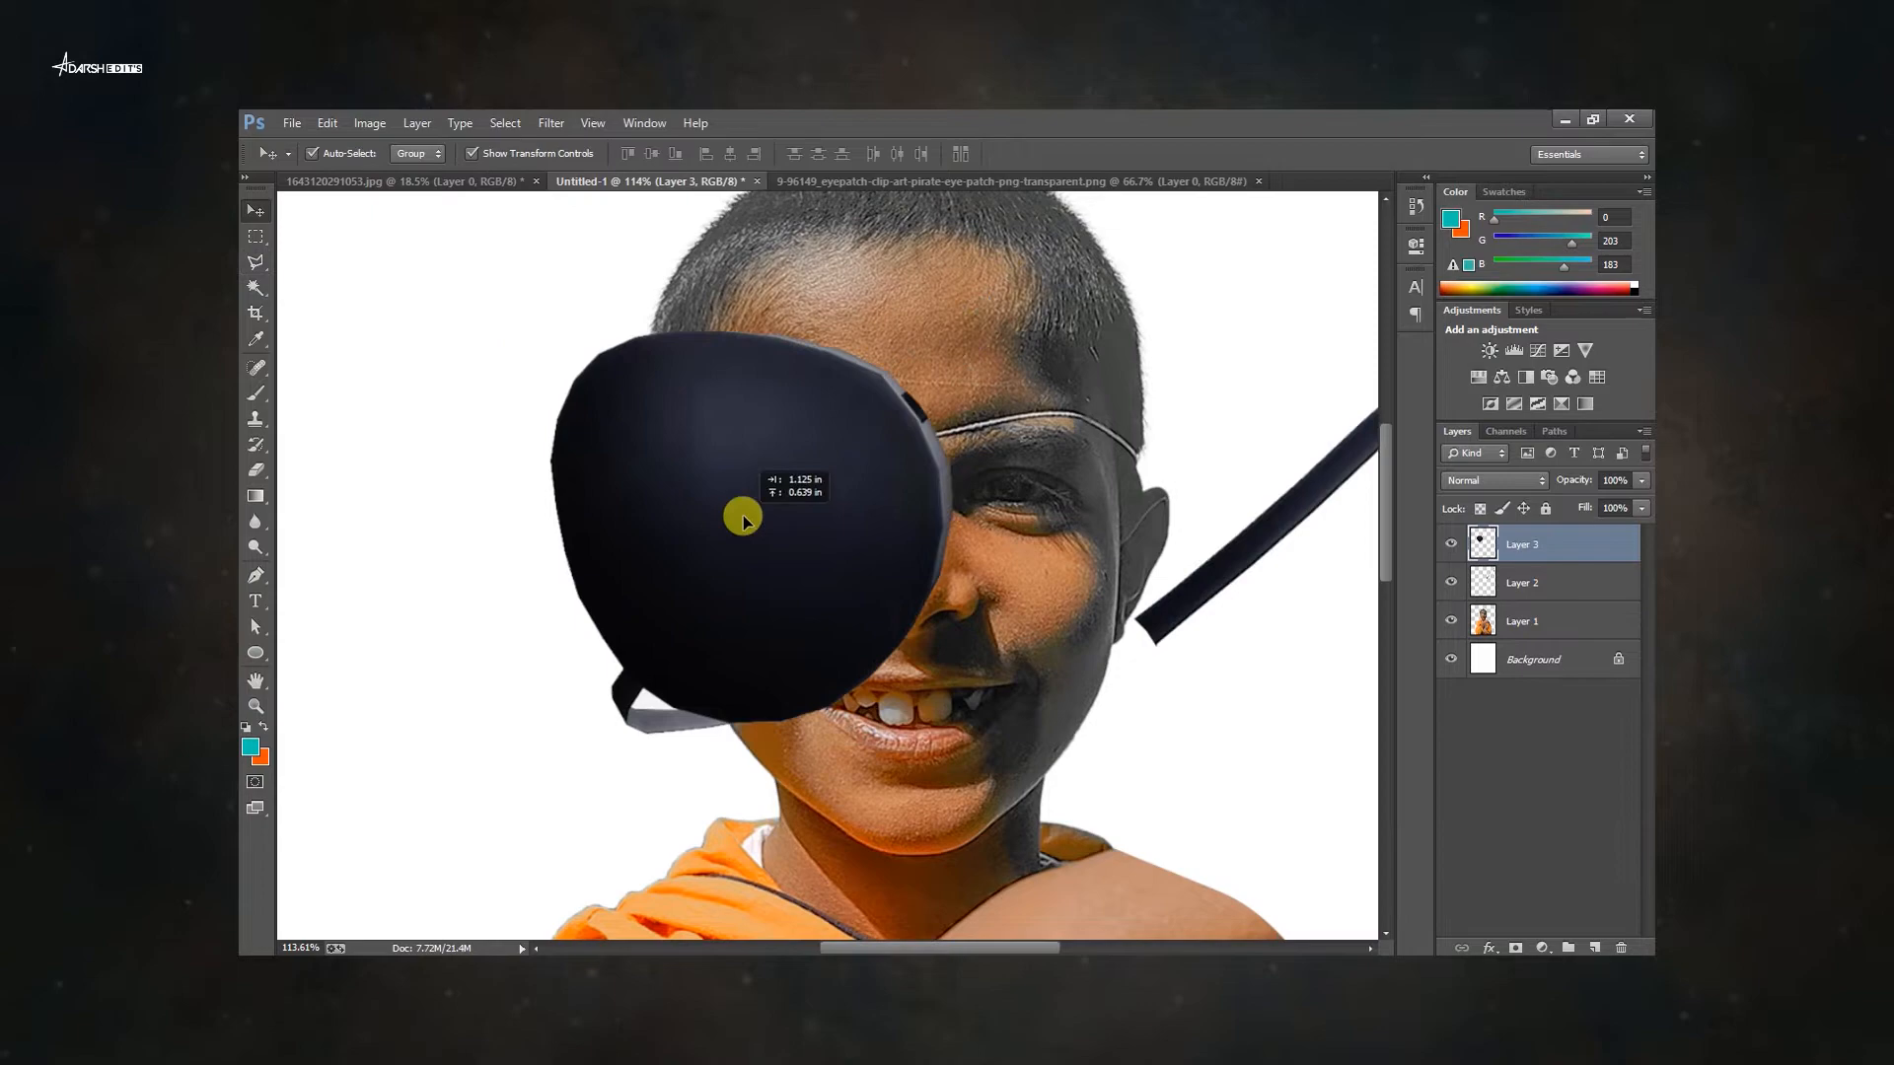
# Free-transform the separated patch cup so it fits around the eye.
pyautogui.hotkey('ctrl', 't')
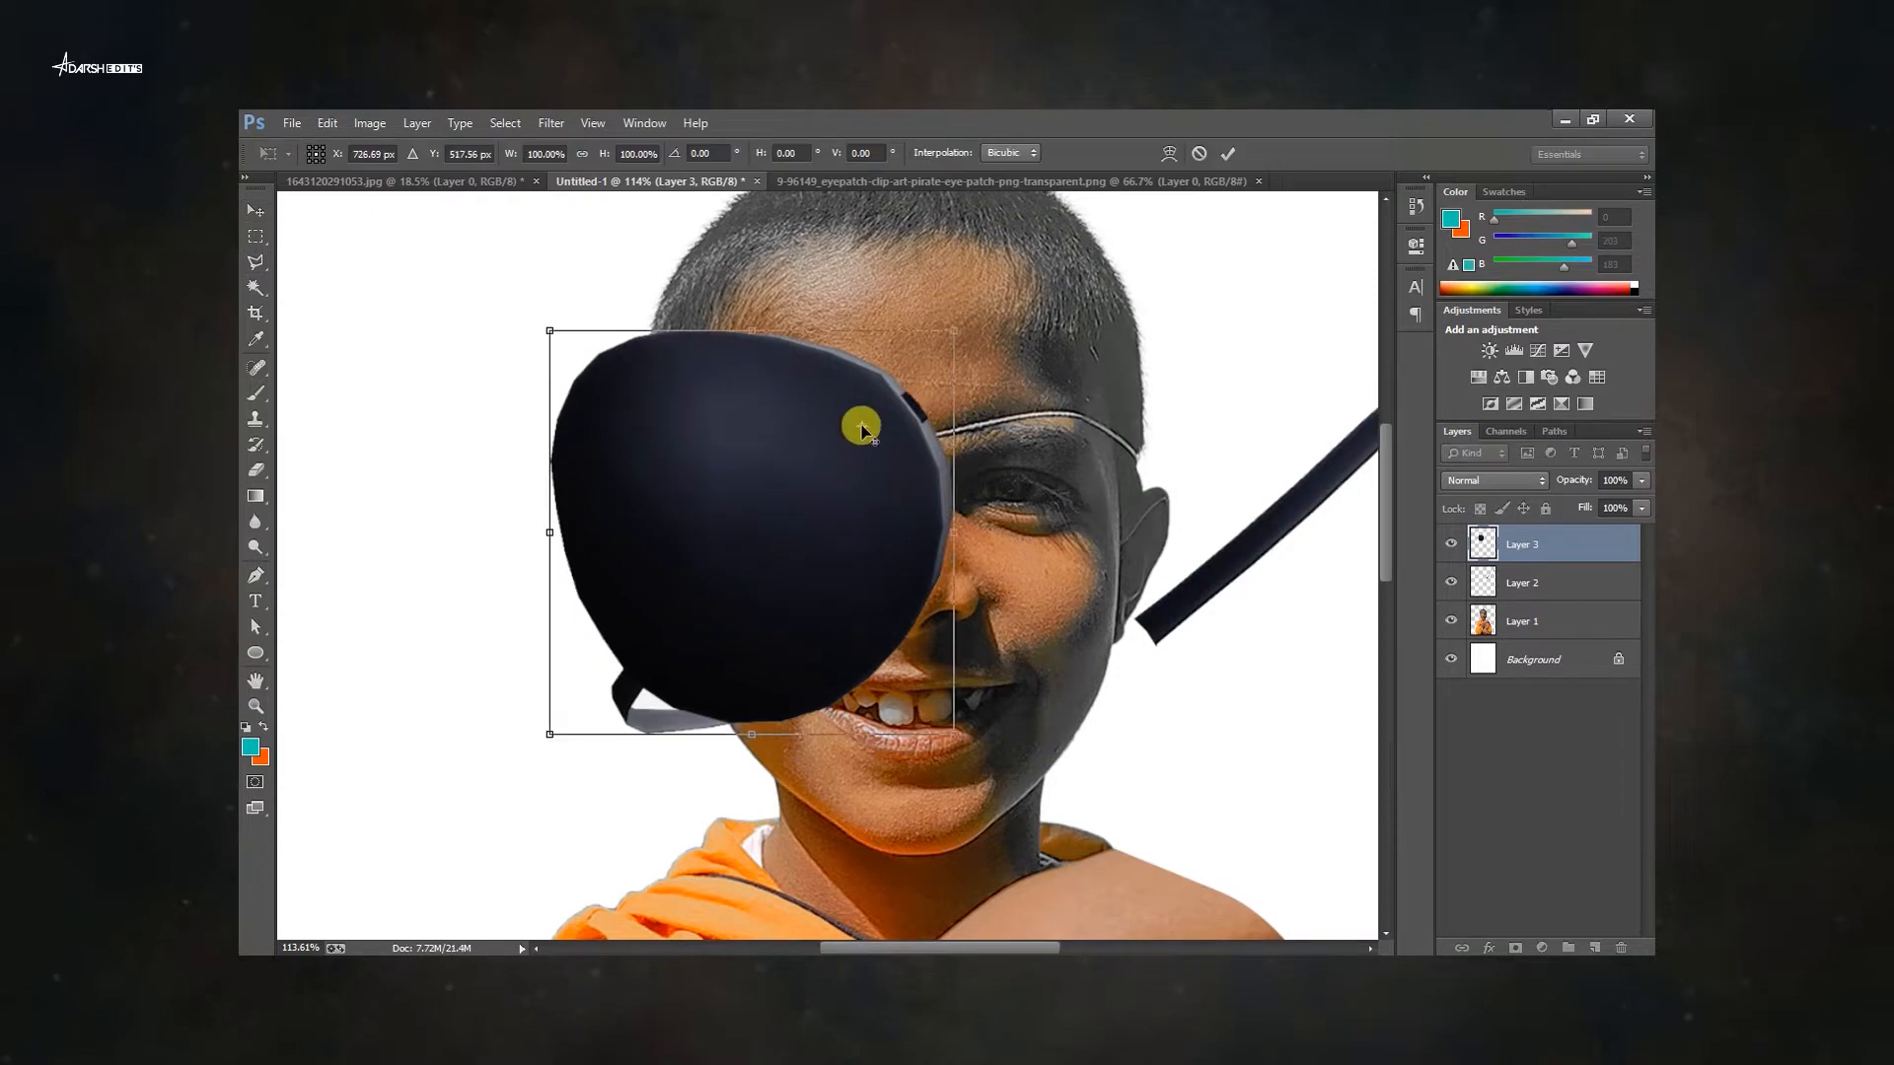
pyautogui.moveTo(949, 731); pyautogui.dragTo(853, 635)
pyautogui.moveTo(779, 552); pyautogui.dragTo(821, 521)
pyautogui.moveTo(942, 631); pyautogui.dragTo(968, 592)
pyautogui.moveTo(862, 369); pyautogui.dragTo(894, 417)
pyautogui.scroll(3, 829, 364)
pyautogui.moveTo(1037, 474); pyautogui.dragTo(525, 415)
pyautogui.moveTo(723, 620); pyautogui.dragTo(740, 601)
pyautogui.press('Return')
pyautogui.click(1022, 589)
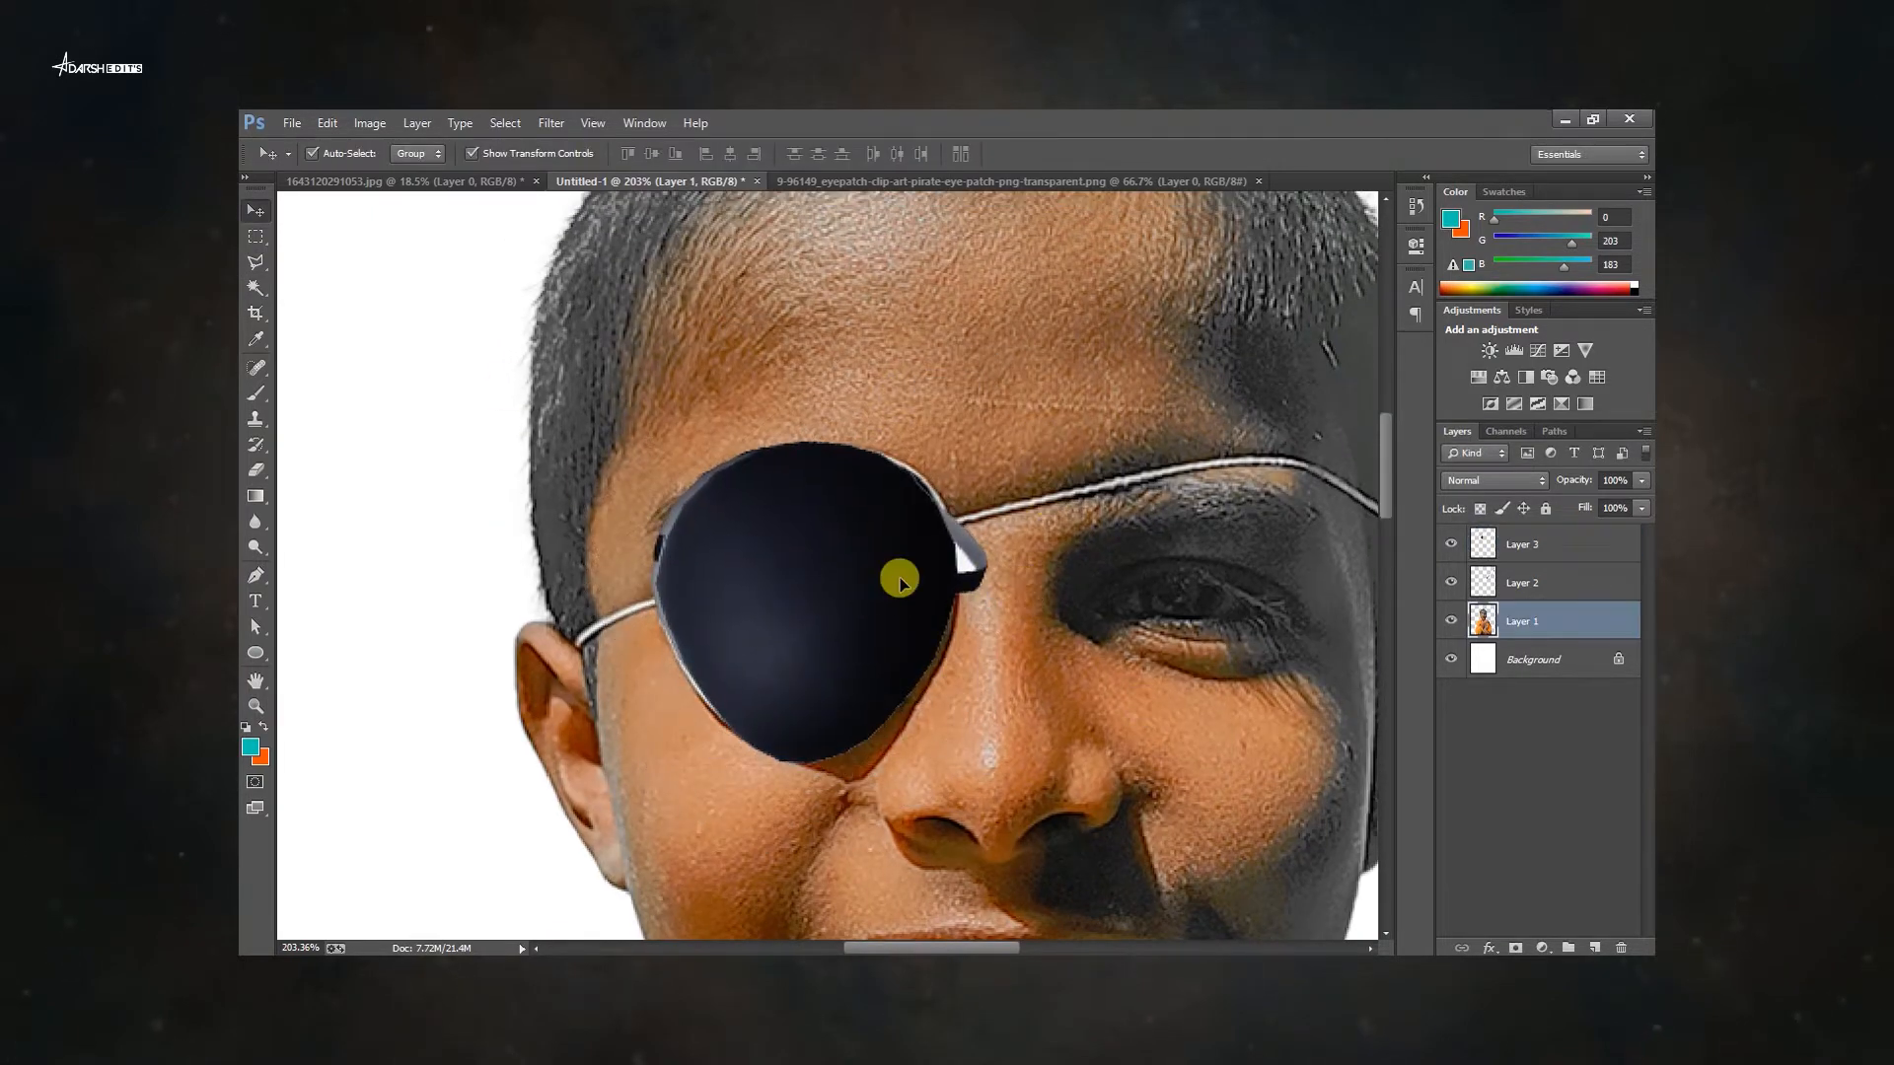
# Reposition and scale the patch cup over the boy's eye.
pyautogui.click(899, 582)
pyautogui.scroll(3, 888, 544)
pyautogui.hotkey('ctrl', 'd')
pyautogui.press('v')
pyautogui.hotkey('ctrl', '-')
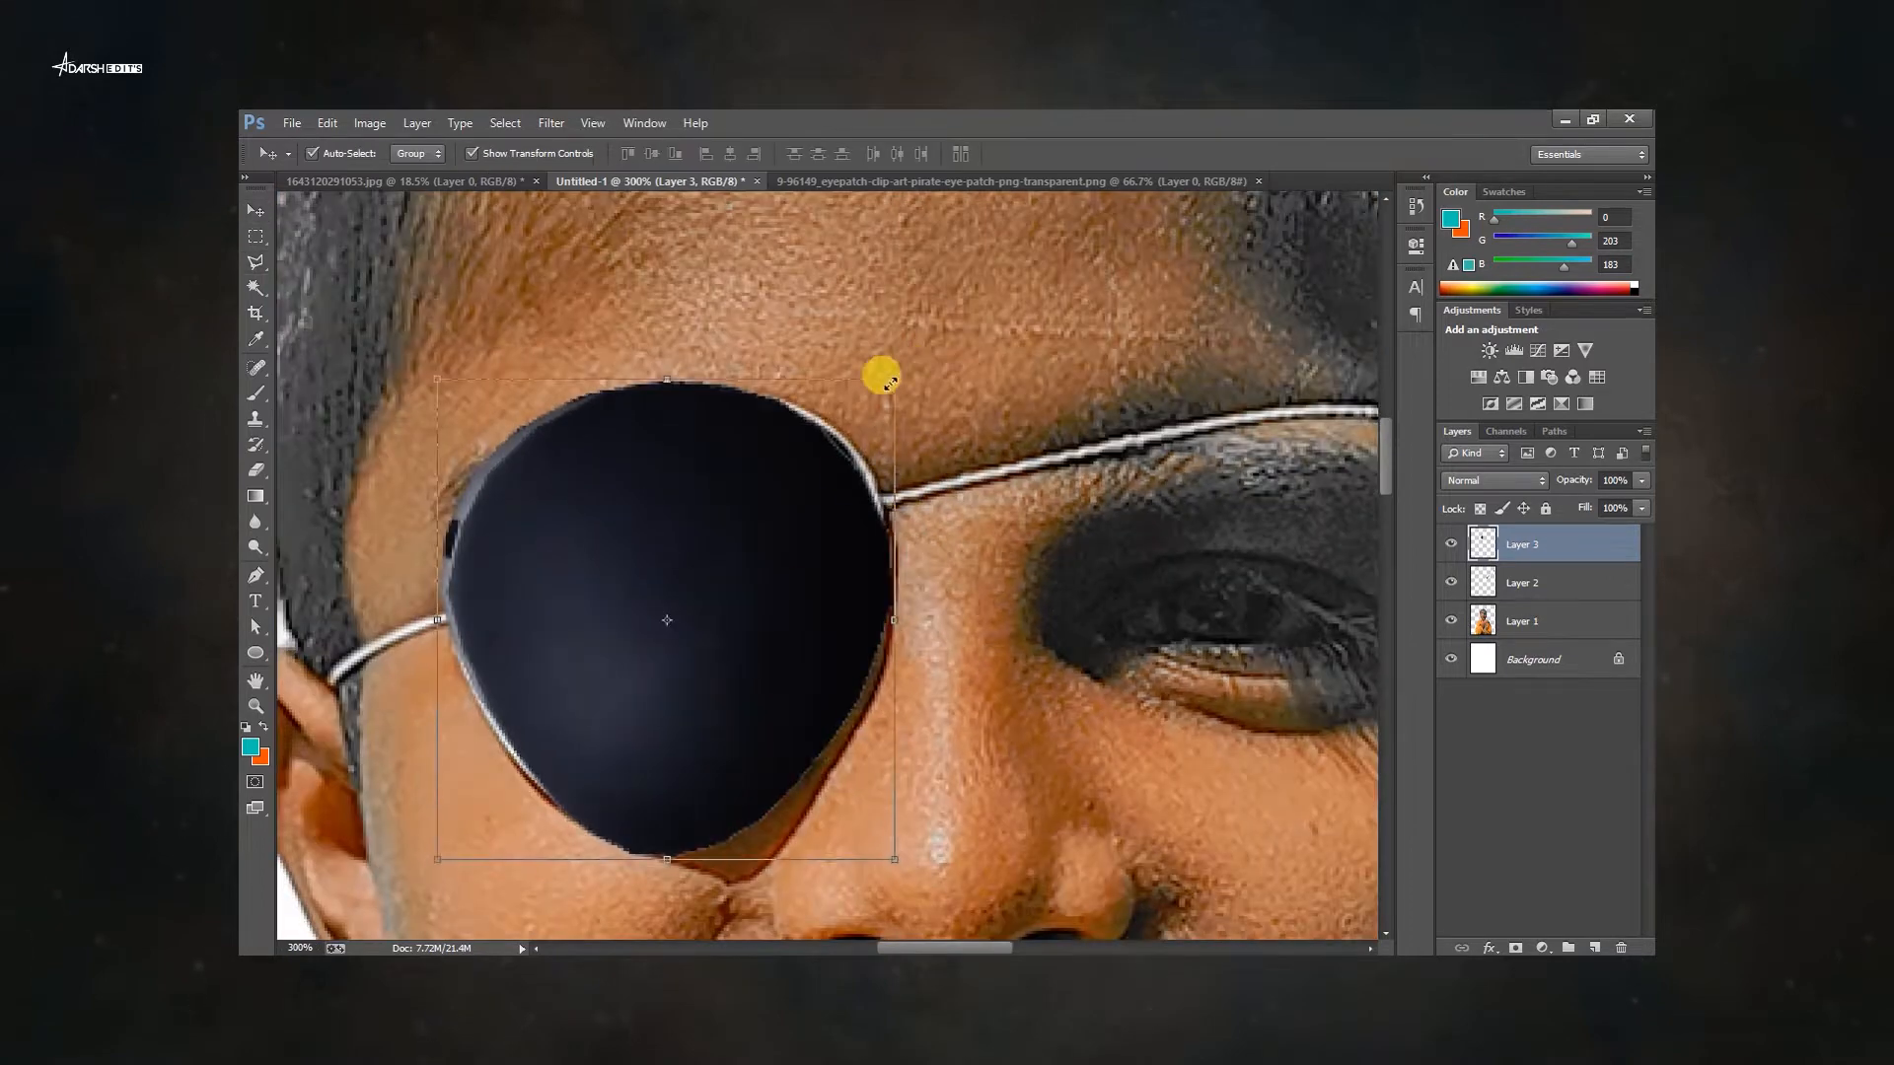
pyautogui.scroll(-3, 1075, 541)
pyautogui.moveTo(1066, 537); pyautogui.dragTo(921, 664)
pyautogui.click(917, 670)
pyautogui.click(789, 700)
pyautogui.moveTo(923, 731); pyautogui.dragTo(923, 699)
pyautogui.moveTo(581, 773); pyautogui.dragTo(579, 774)
pyautogui.press('Return')
# Fine-tune the patch cup's size and position over the eye.
pyautogui.click(892, 705)
pyautogui.click(779, 715)
pyautogui.click(845, 724)
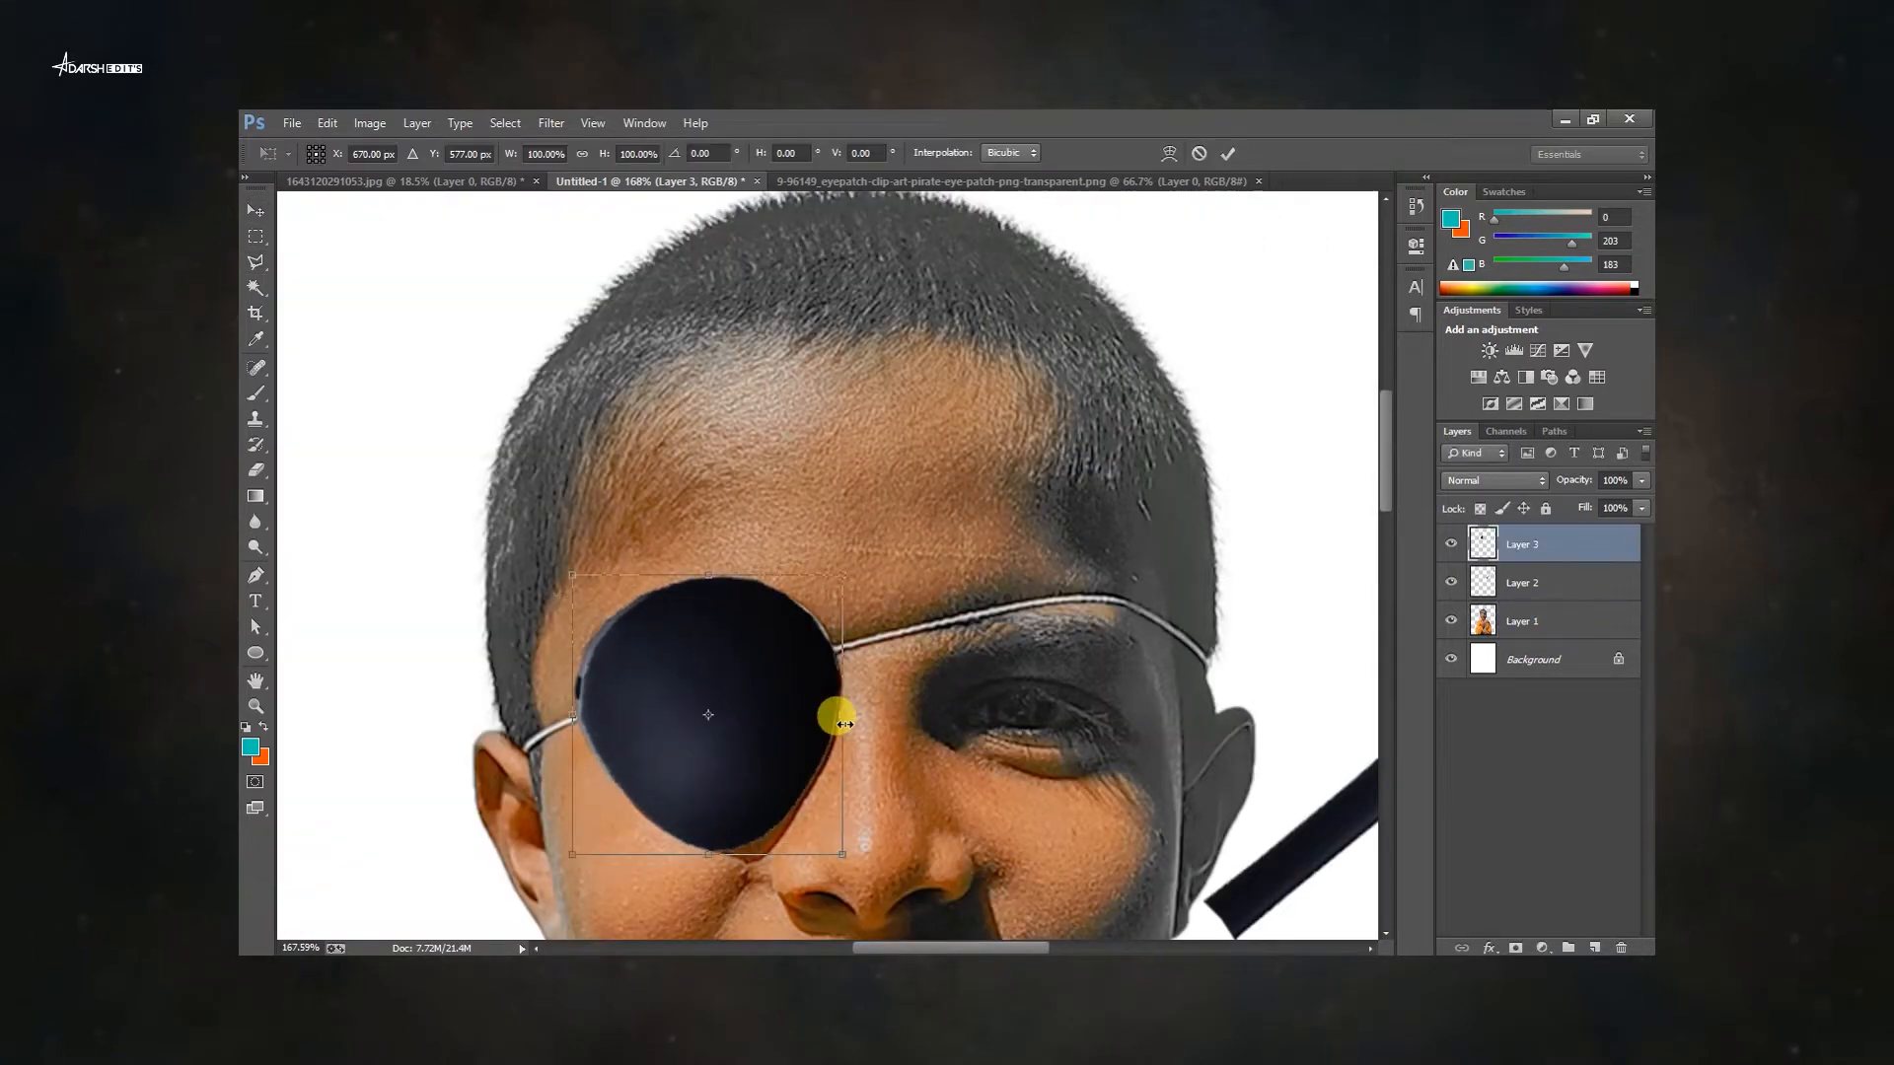
pyautogui.moveTo(845, 562); pyautogui.dragTo(847, 560)
pyautogui.press('Return')
# Select the strap layer, rotate it along the forehead and flip it vertically.
pyautogui.click(917, 641)
pyautogui.scroll(-4, 918, 553)
pyautogui.moveTo(1041, 516); pyautogui.dragTo(912, 521)
pyautogui.scroll(3, 884, 479)
pyautogui.rightClick(864, 472)
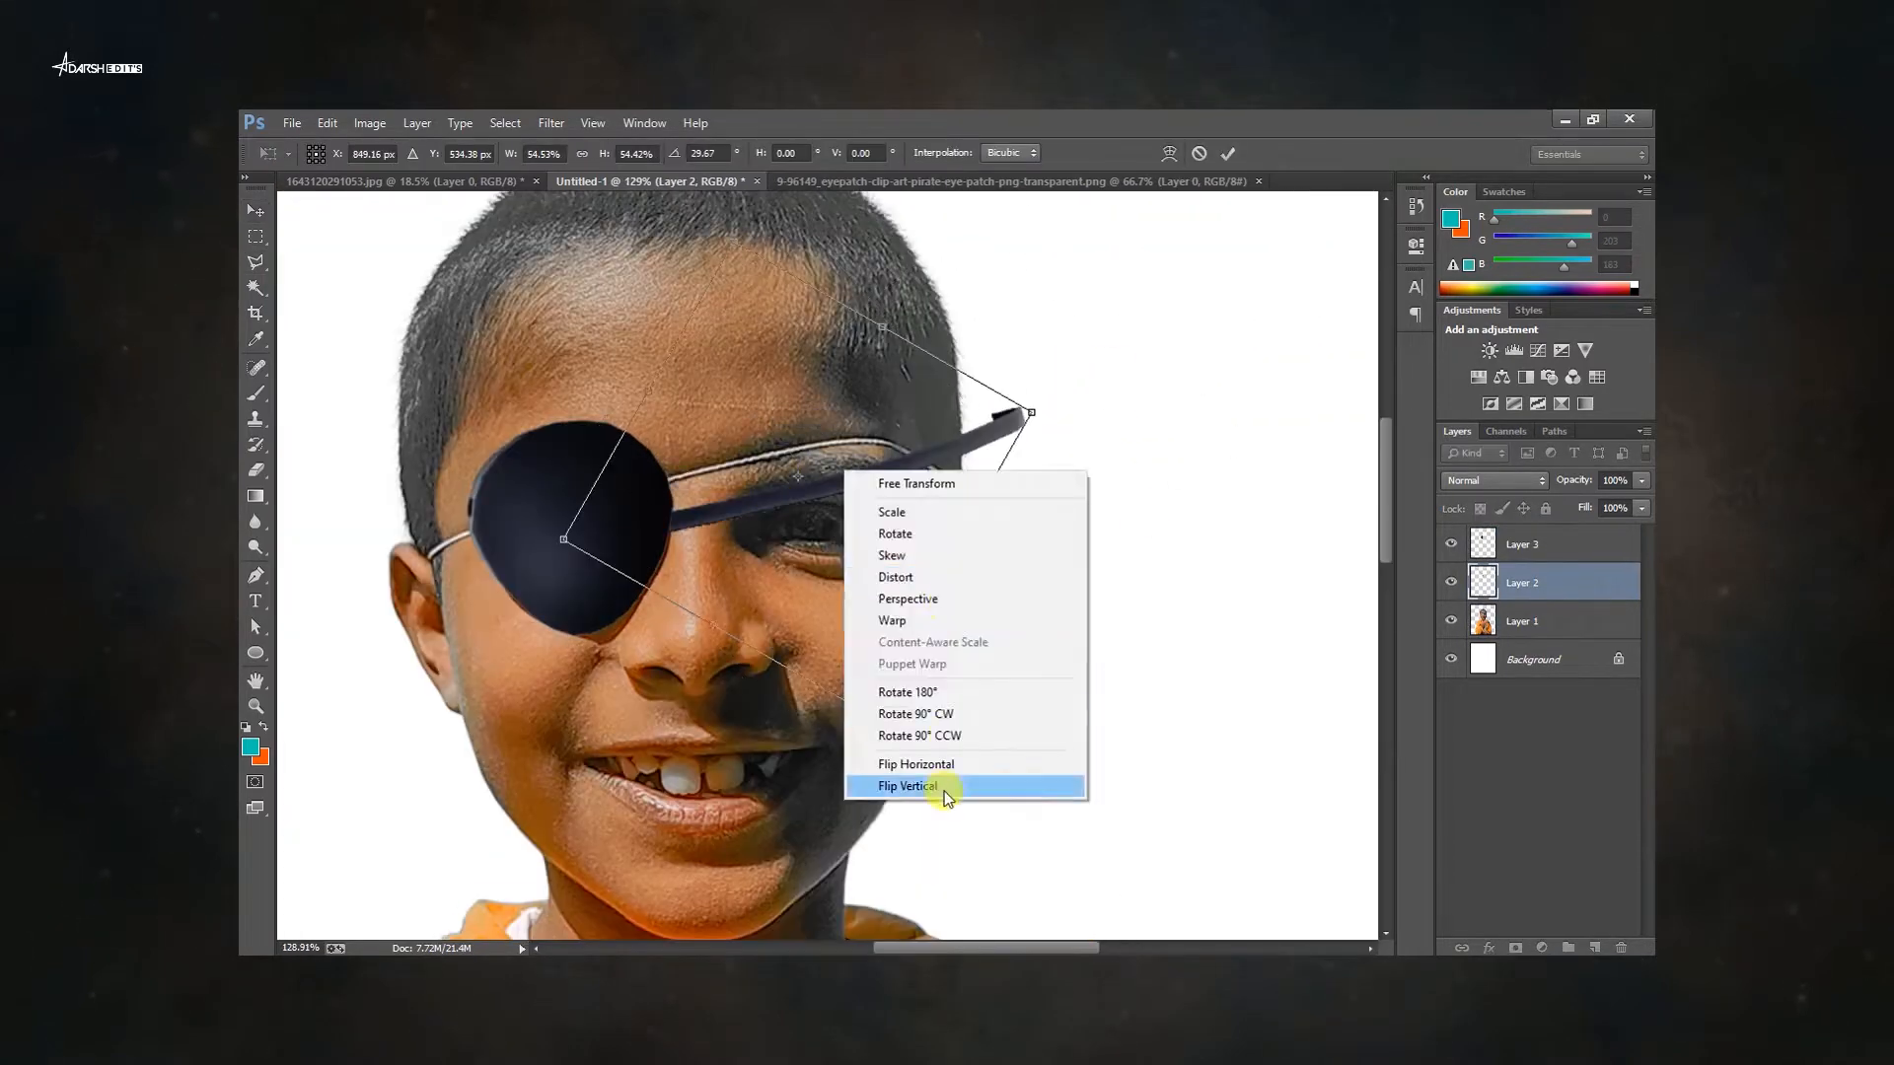
pyautogui.click(944, 787)
pyautogui.press('Return')
# Puppet Warp the strap so it follows the forehead's curve toward the side of the head.
pyautogui.scroll(4, 937, 409)
pyautogui.moveTo(1071, 414); pyautogui.dragTo(964, 411)
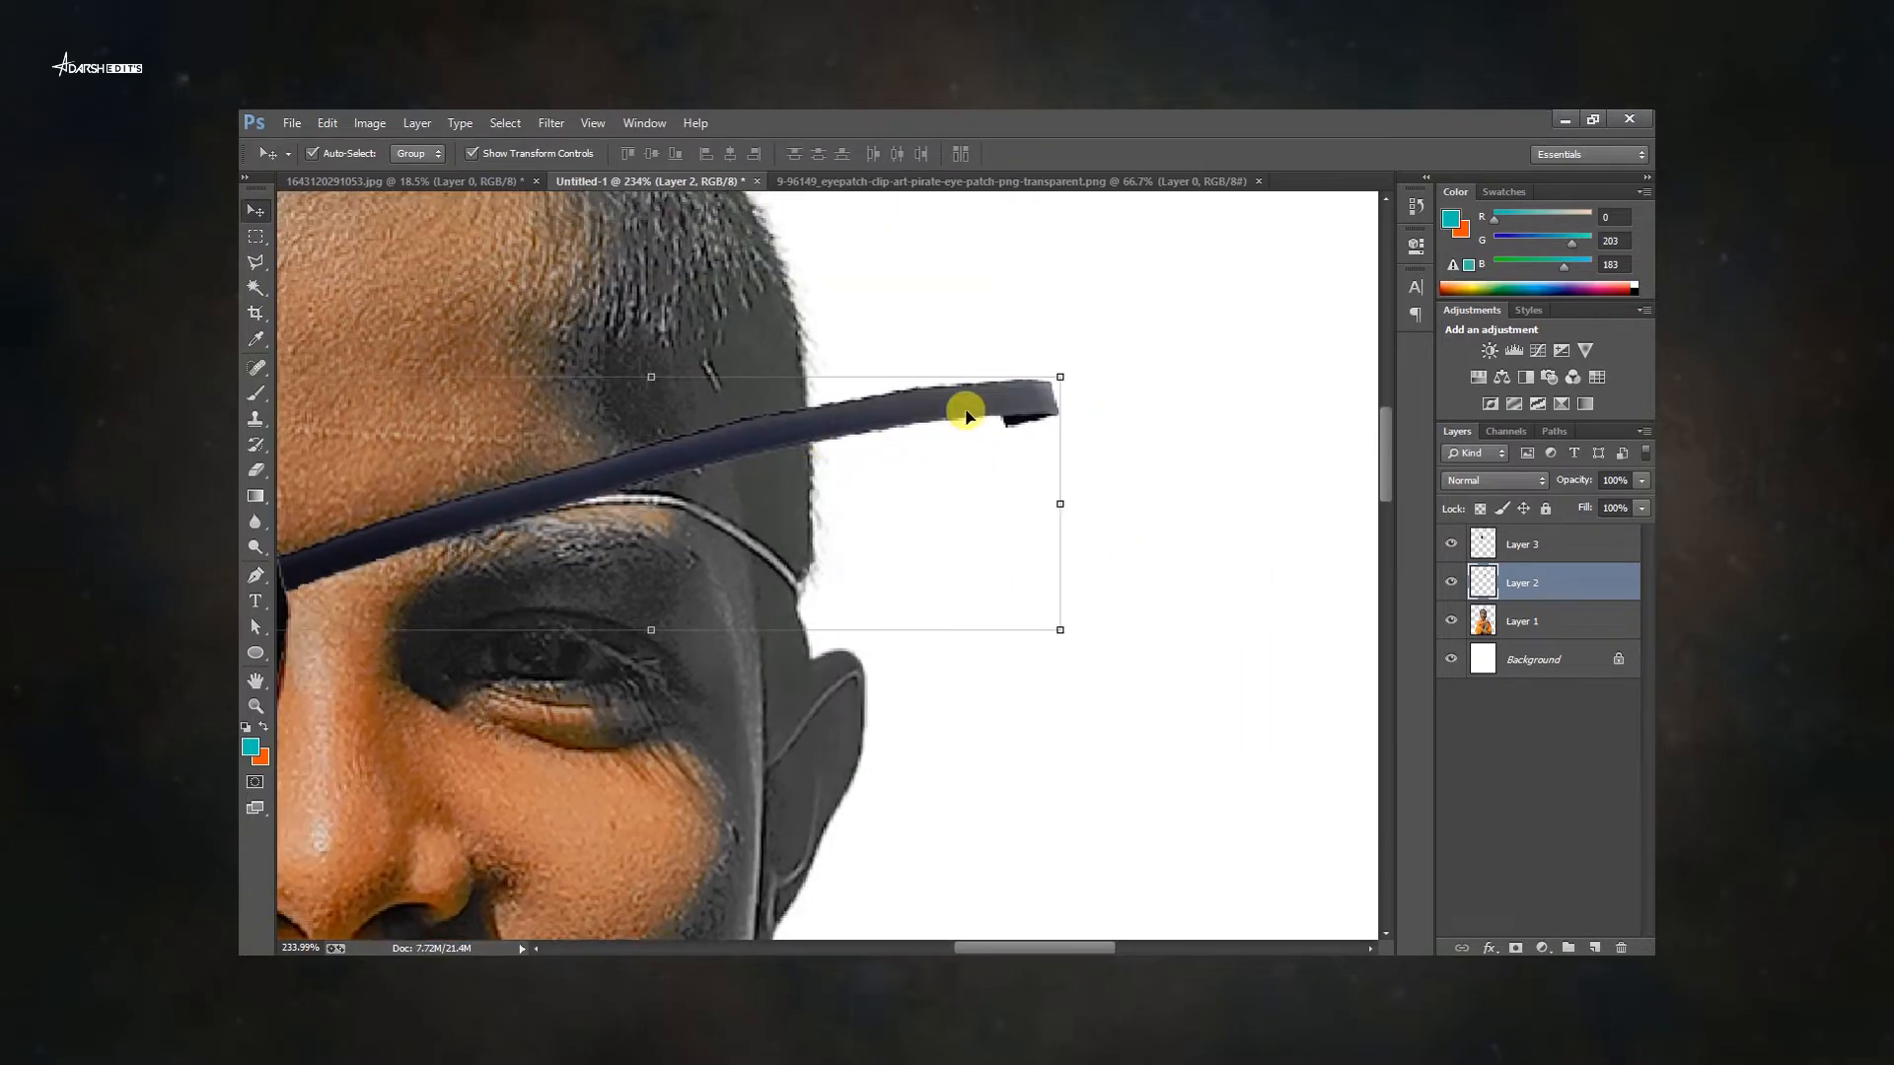
pyautogui.click(327, 123)
pyautogui.click(380, 480)
pyautogui.moveTo(454, 523); pyautogui.dragTo(849, 517)
pyautogui.moveTo(849, 518); pyautogui.dragTo(447, 521)
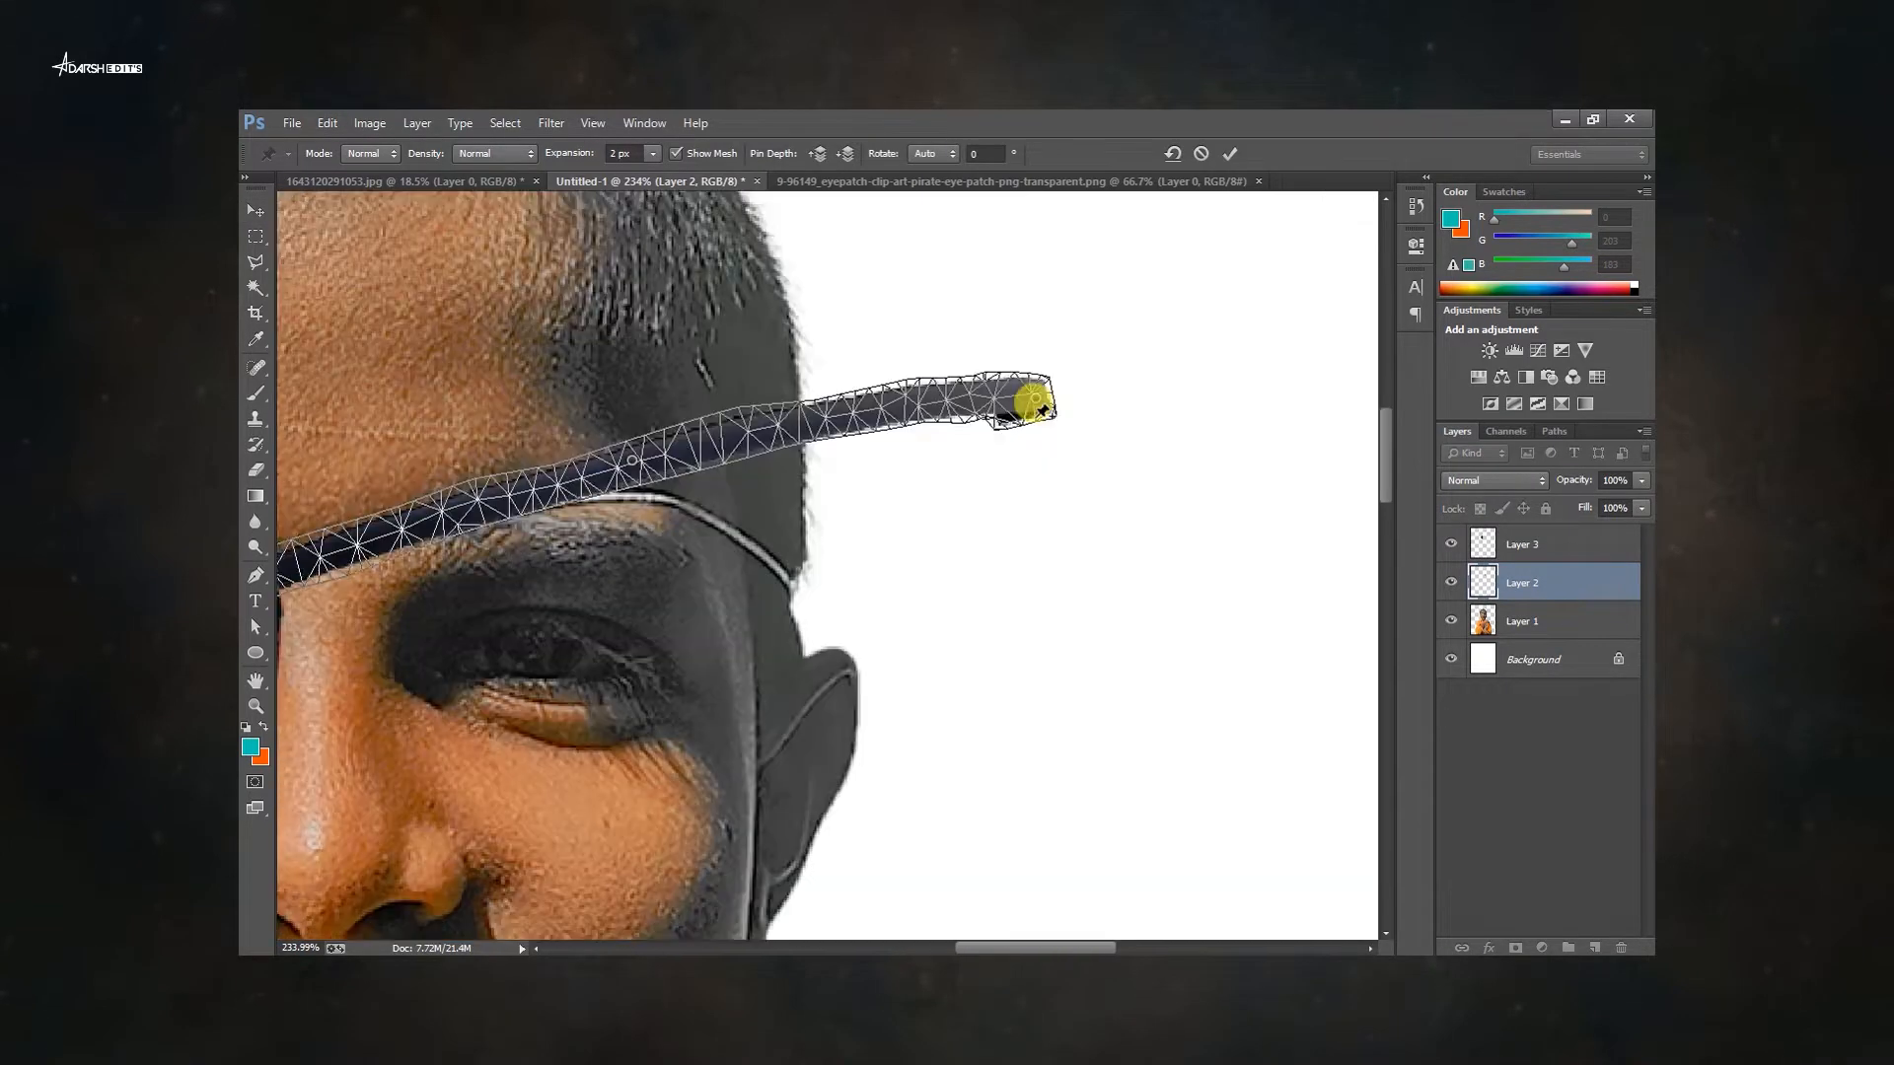
pyautogui.moveTo(1035, 398); pyautogui.dragTo(828, 548)
pyautogui.hotkey('ctrl', 'z')
pyautogui.moveTo(814, 422); pyautogui.dragTo(798, 534)
pyautogui.hotkey('ctrl', 'z')
pyautogui.moveTo(633, 461); pyautogui.dragTo(546, 485)
pyautogui.moveTo(735, 450); pyautogui.dragTo(724, 509)
pyautogui.moveTo(405, 500); pyautogui.dragTo(419, 523)
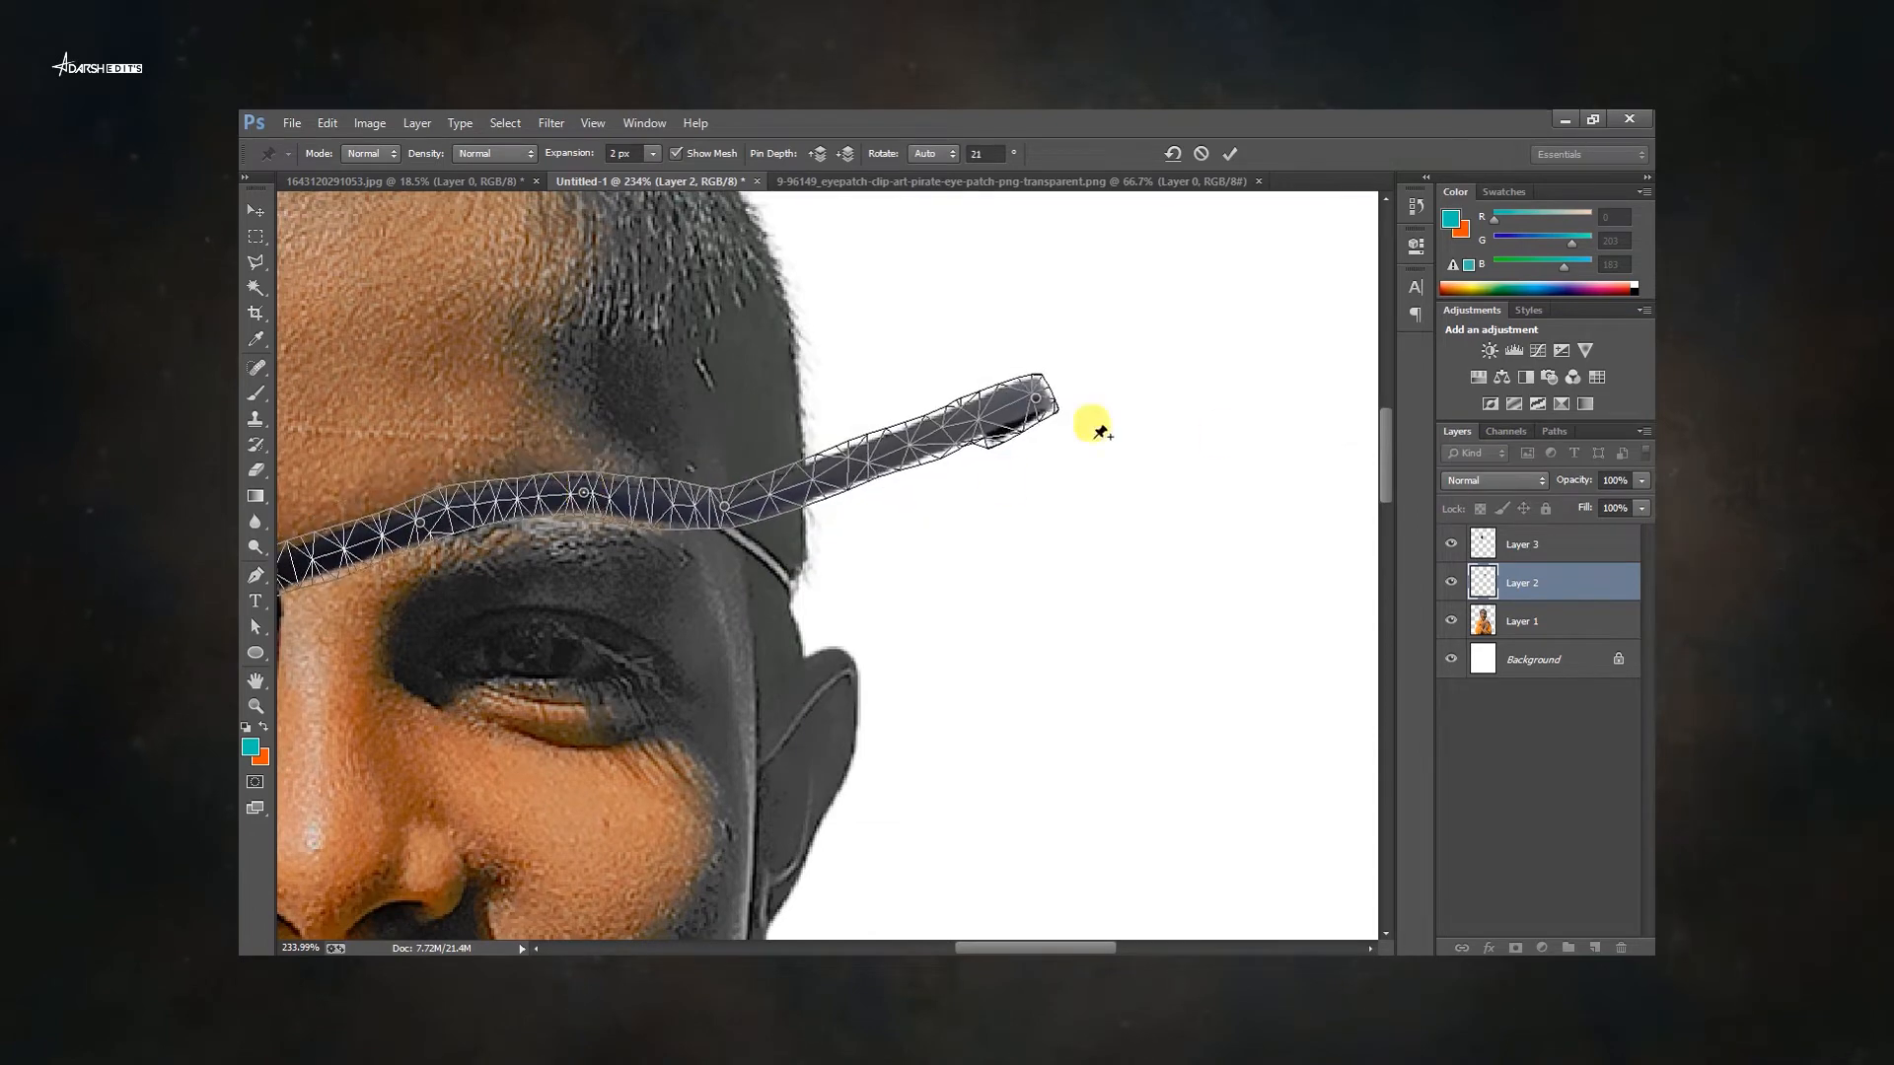
pyautogui.moveTo(1036, 399); pyautogui.dragTo(809, 592)
pyautogui.moveTo(718, 533); pyautogui.dragTo(1123, 468)
pyautogui.press('Return')
# Nudge the strap's end slightly at the temple.
pyautogui.scroll(5, 1251, 507)
pyautogui.moveTo(997, 503); pyautogui.dragTo(989, 499)
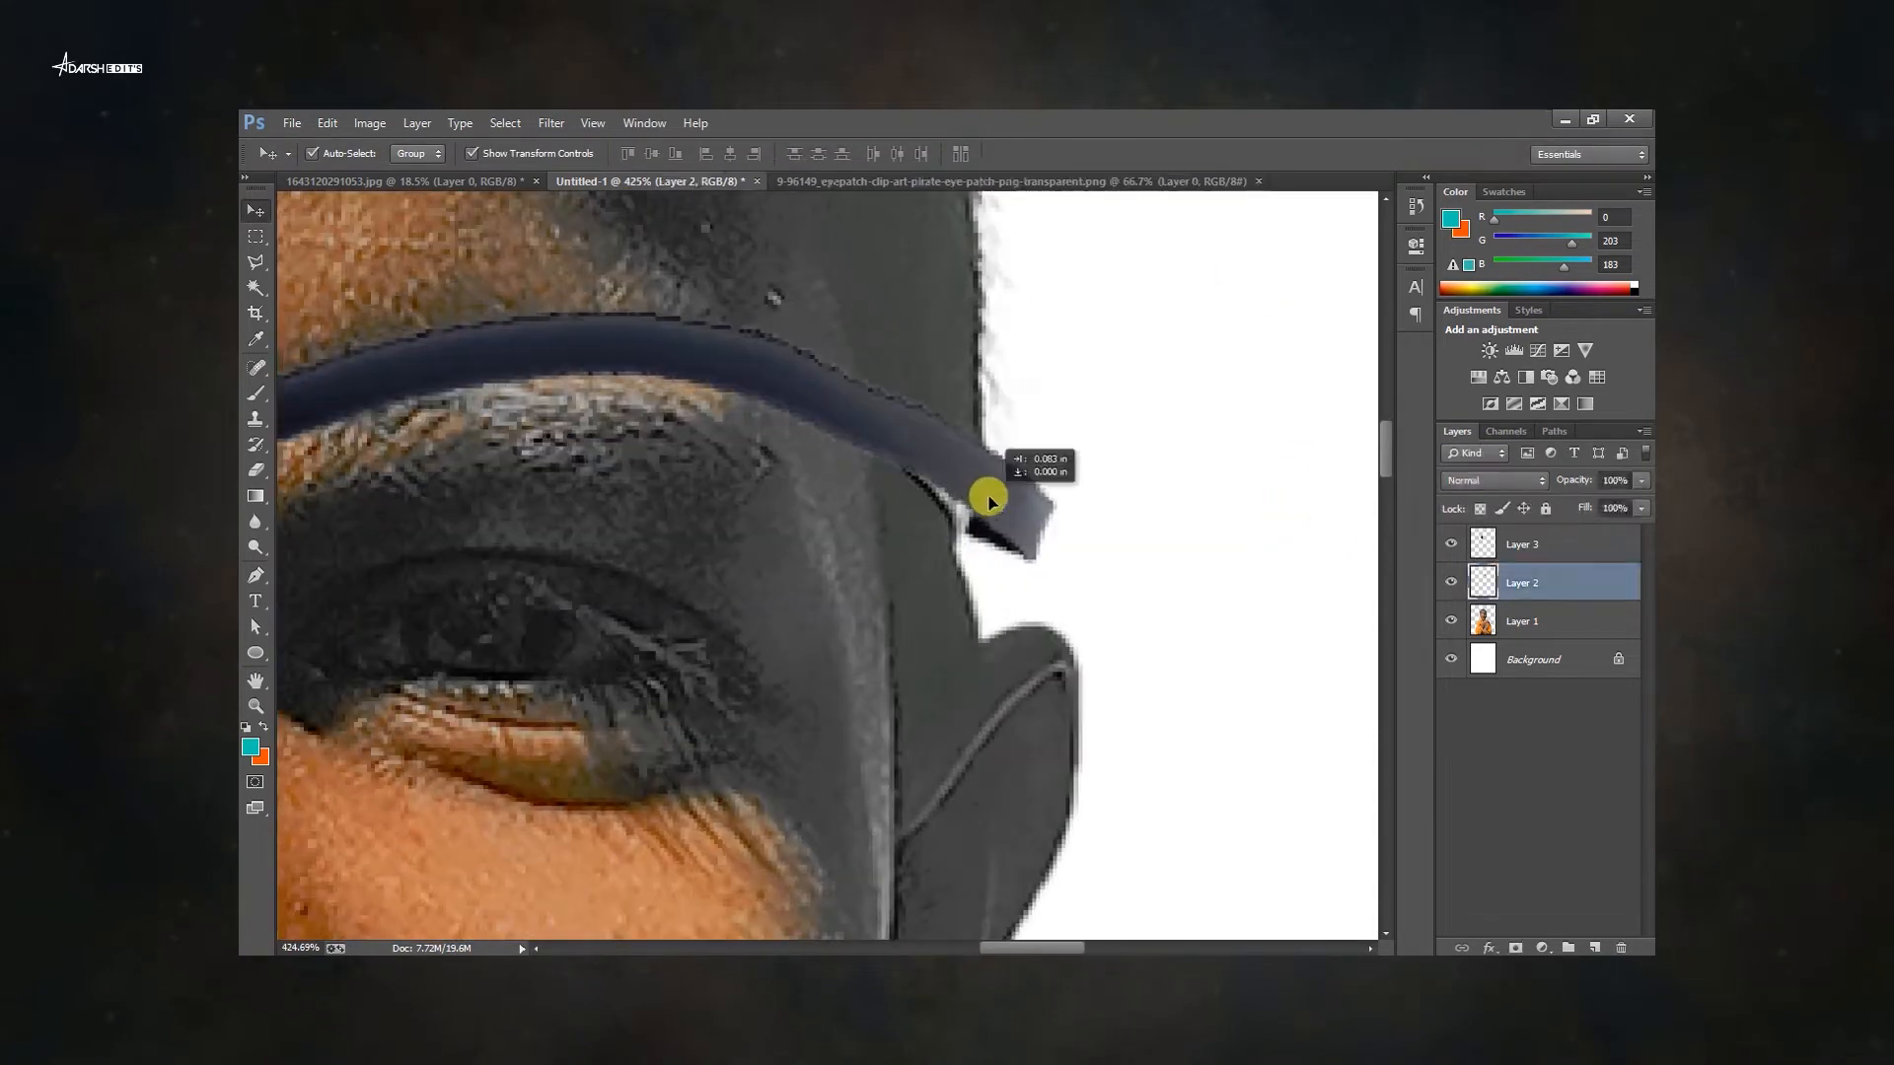
pyautogui.scroll(6, 990, 499)
# Duplicate the strap and move the copy to the ear side of the patch.
pyautogui.press('l')
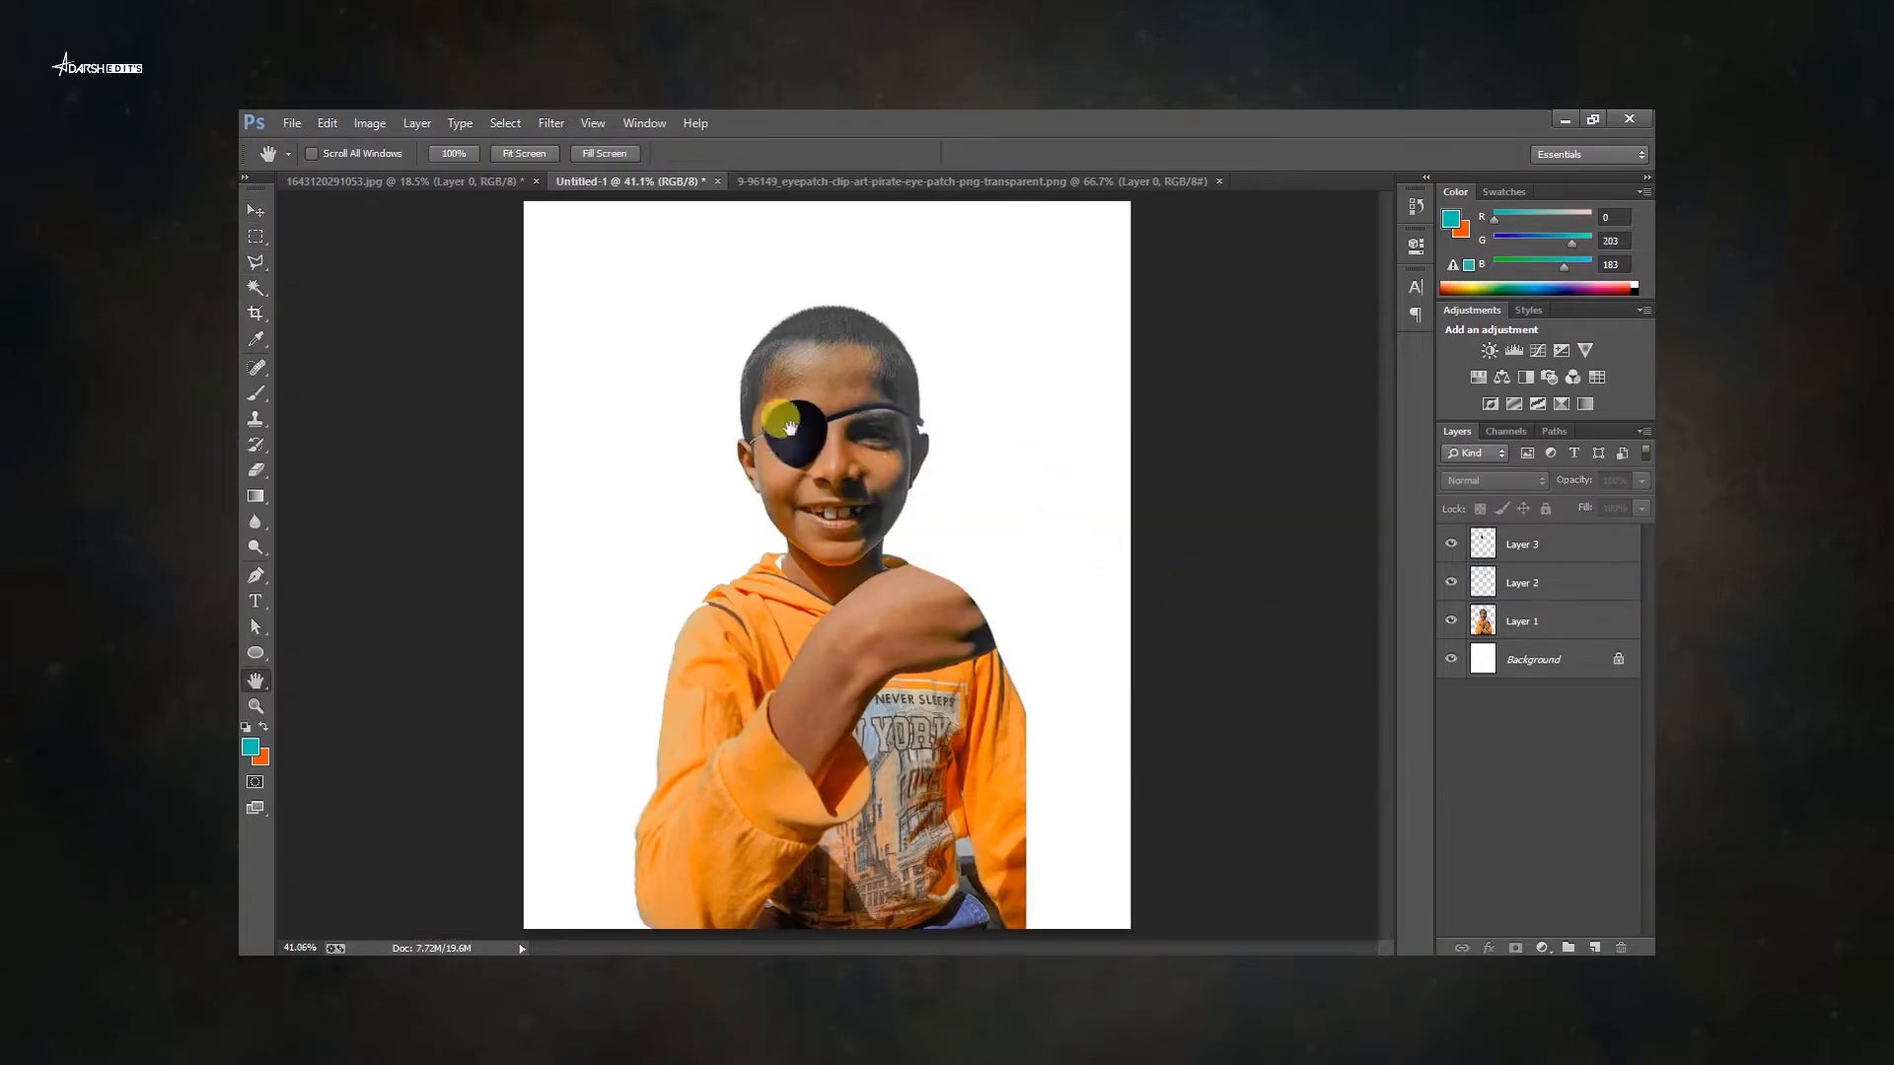
pyautogui.click(804, 439)
pyautogui.scroll(5, 819, 474)
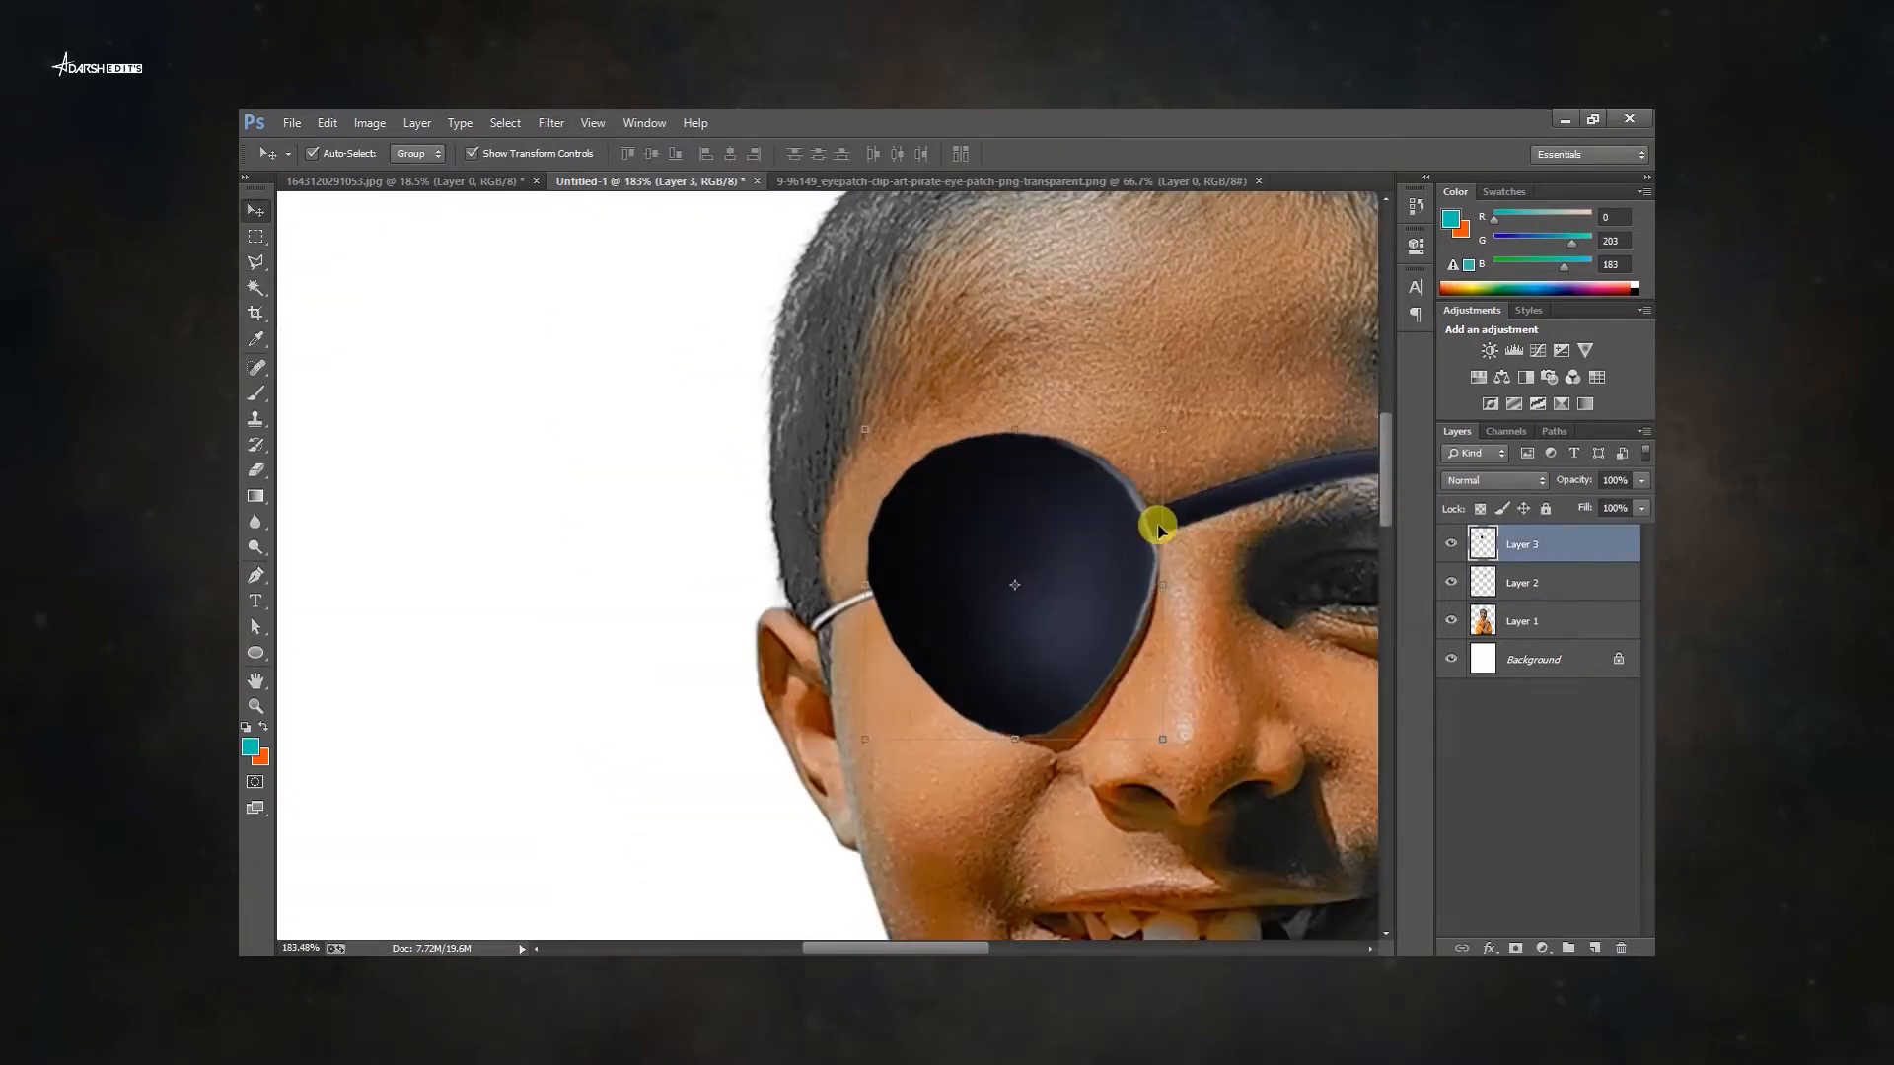
pyautogui.moveTo(1151, 521); pyautogui.dragTo(671, 591)
pyautogui.press('Return')
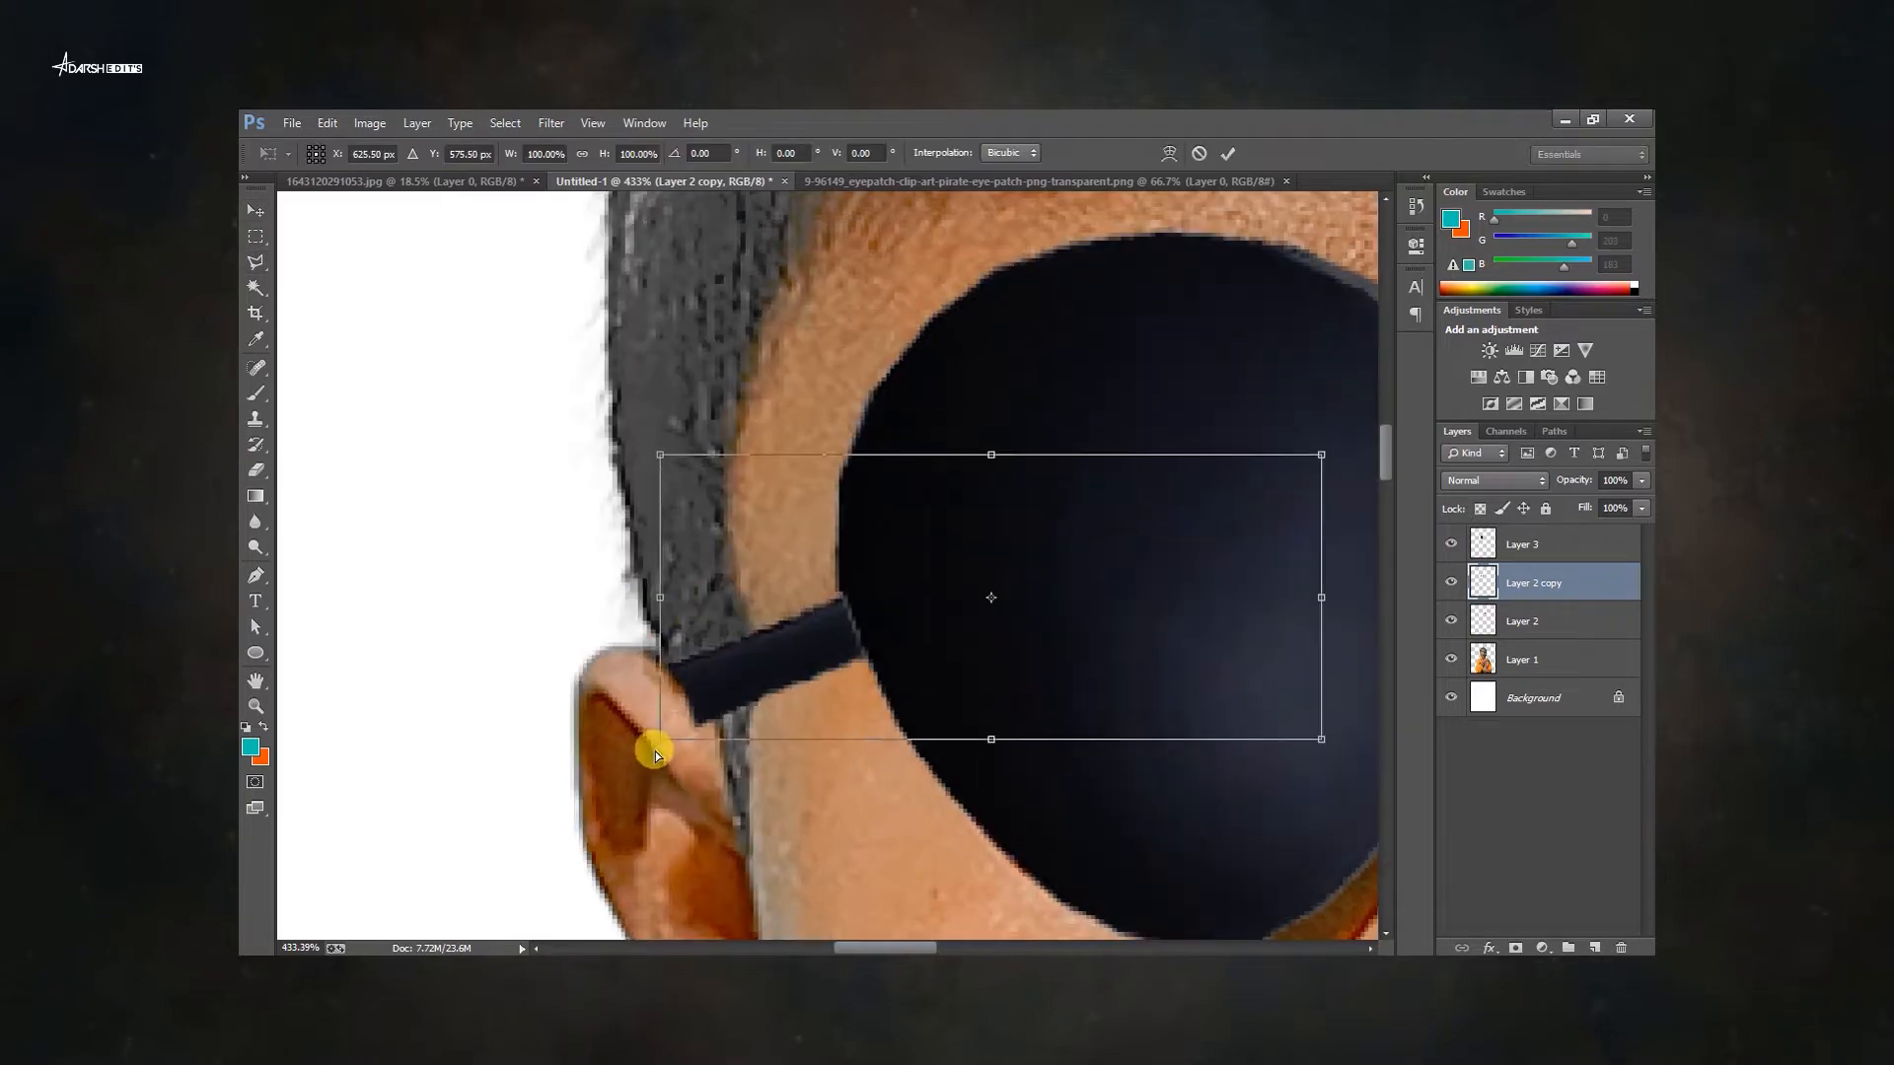
# Add a layer mask to the strap copy so it tucks behind the ear.
pyautogui.moveTo(655, 748); pyautogui.dragTo(766, 664)
pyautogui.scroll(3, 647, 571)
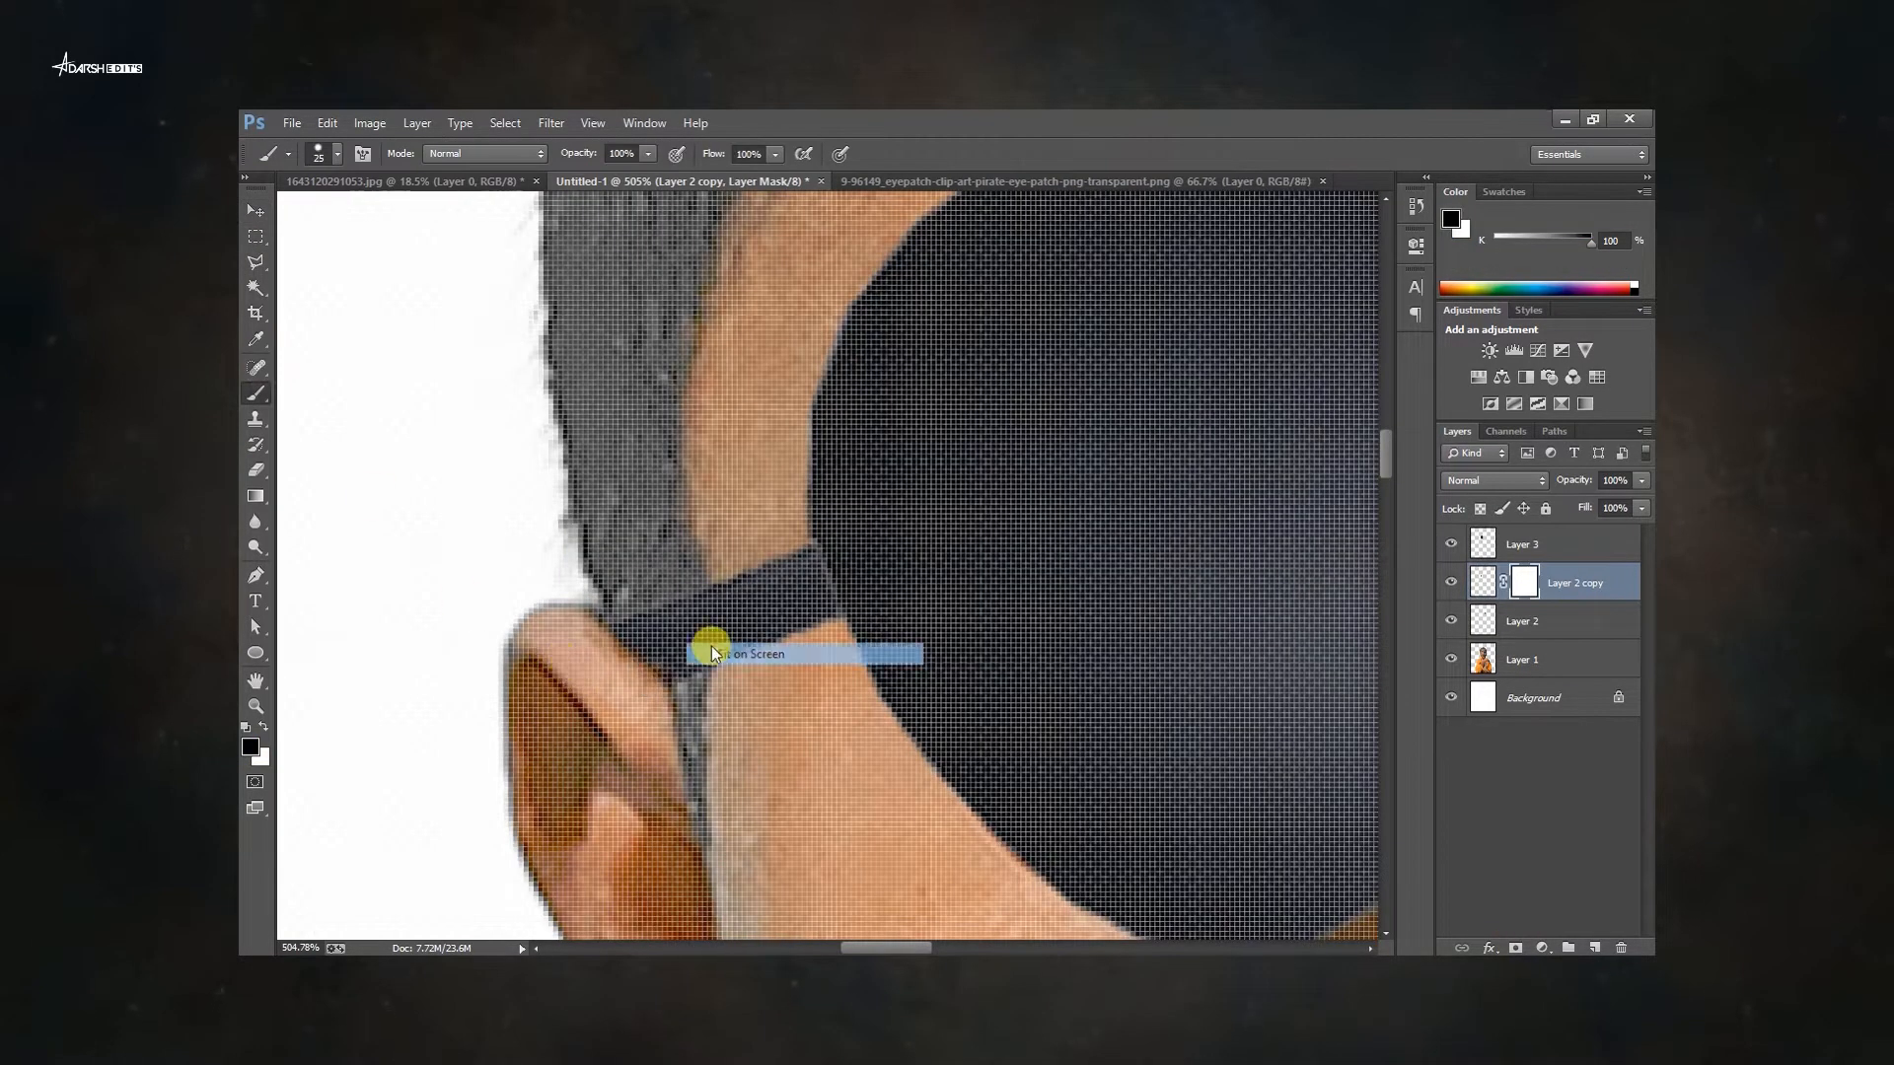
pyautogui.click(715, 653)
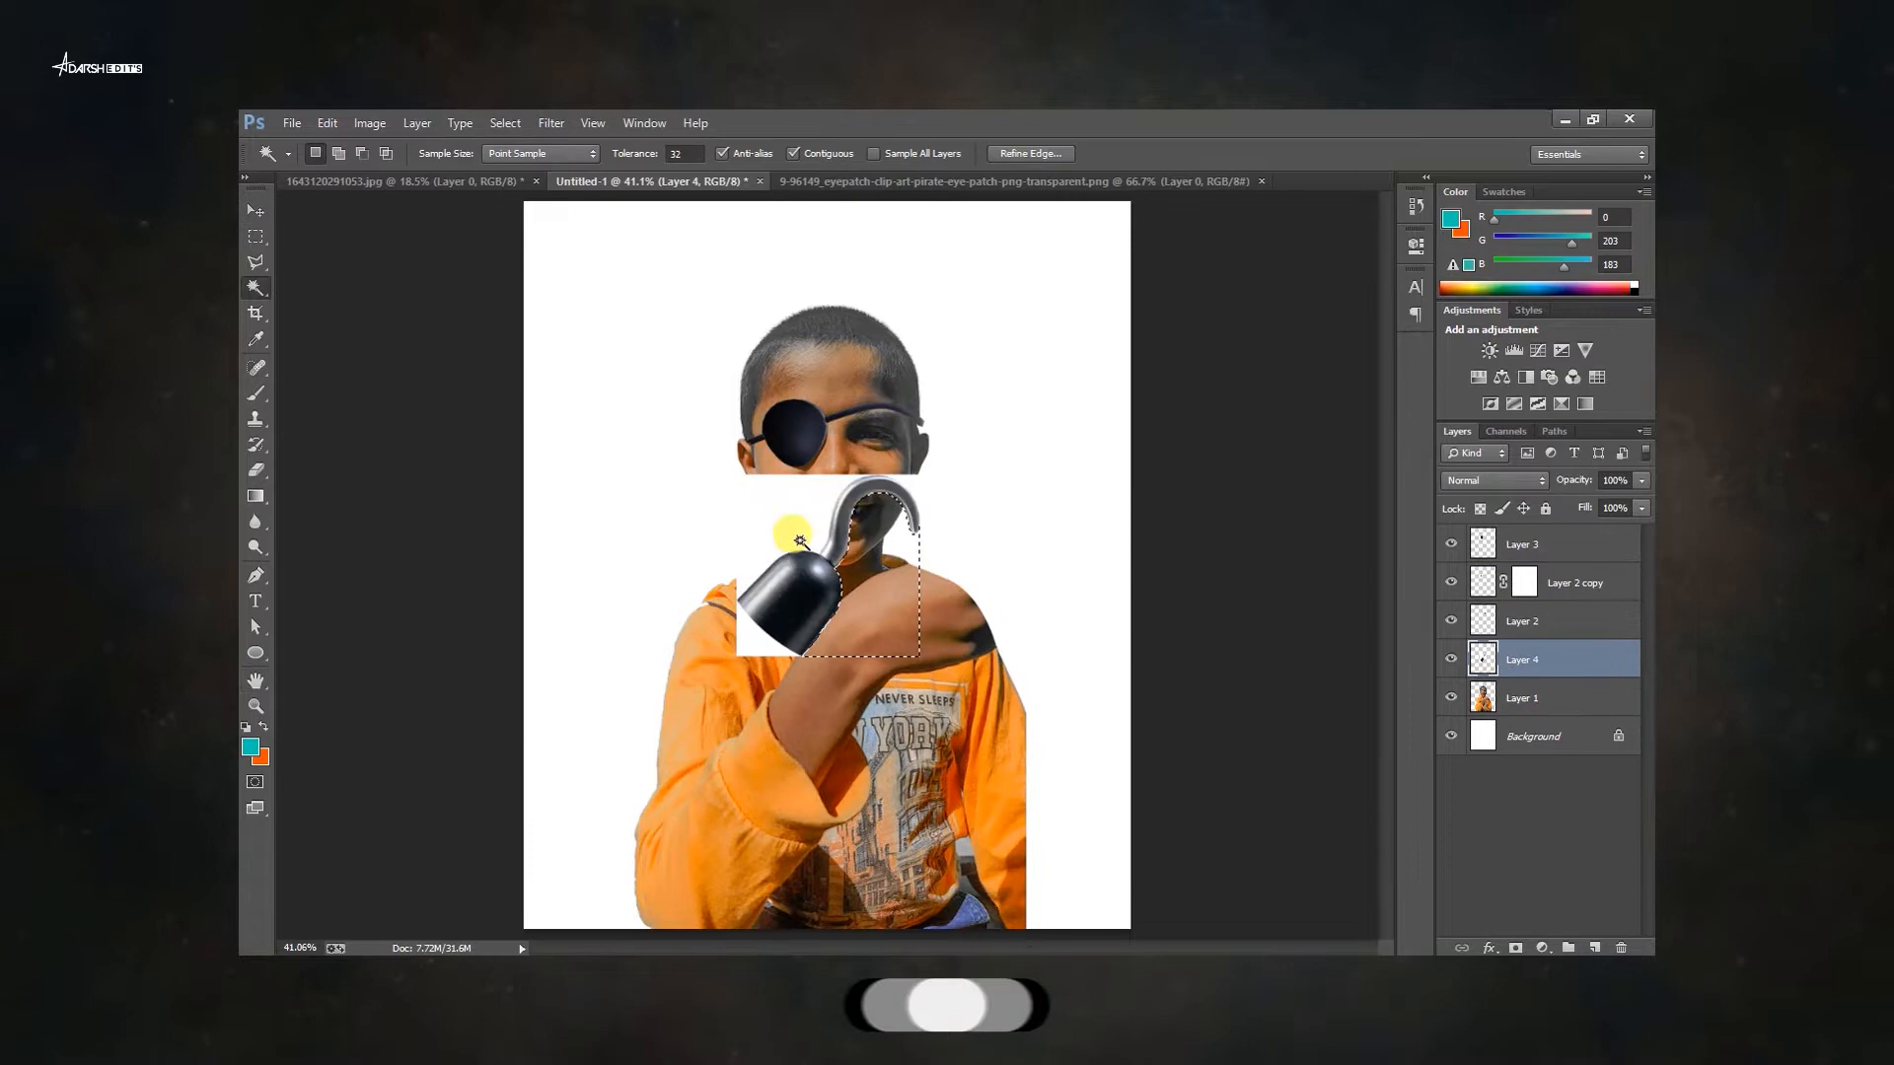
# Move the hook into the boy's hand and delete an unwanted section of it with a lasso selection.
pyautogui.moveTo(848, 504); pyautogui.dragTo(954, 498)
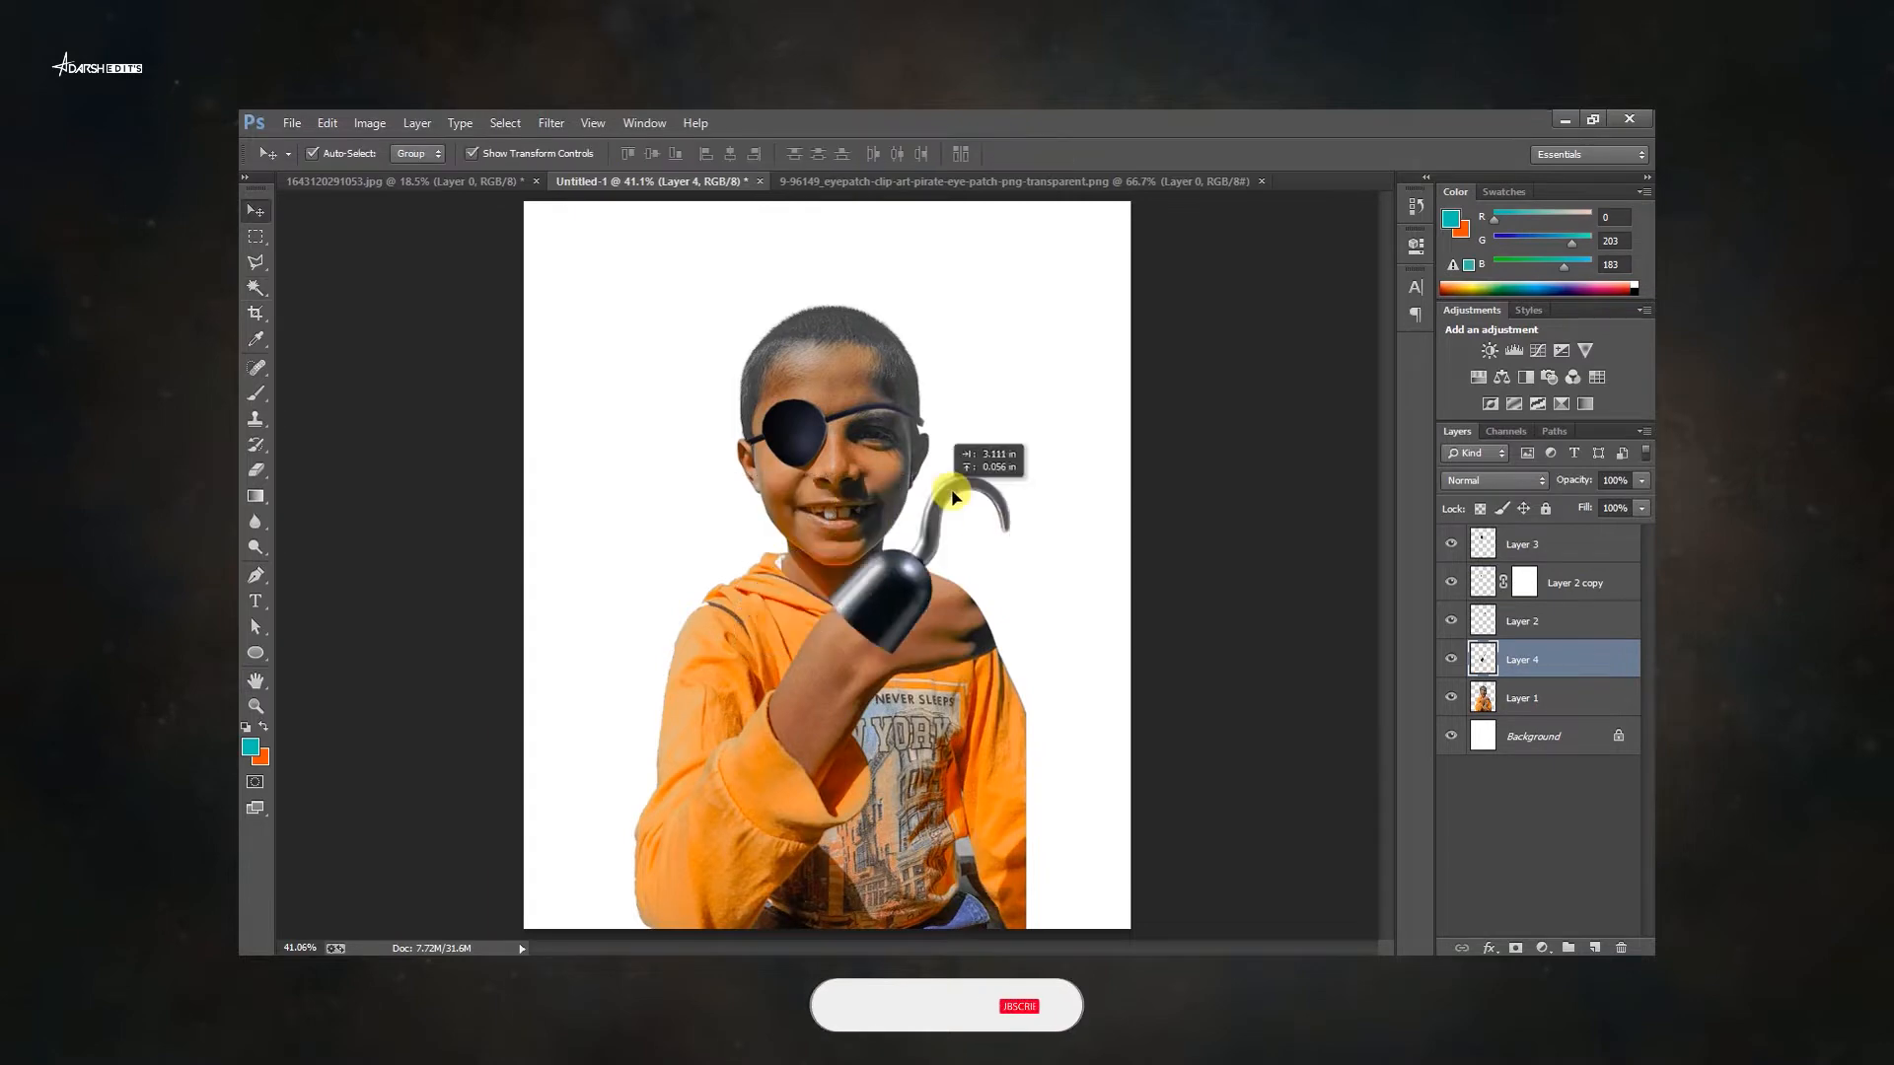
pyautogui.scroll(5, 848, 456)
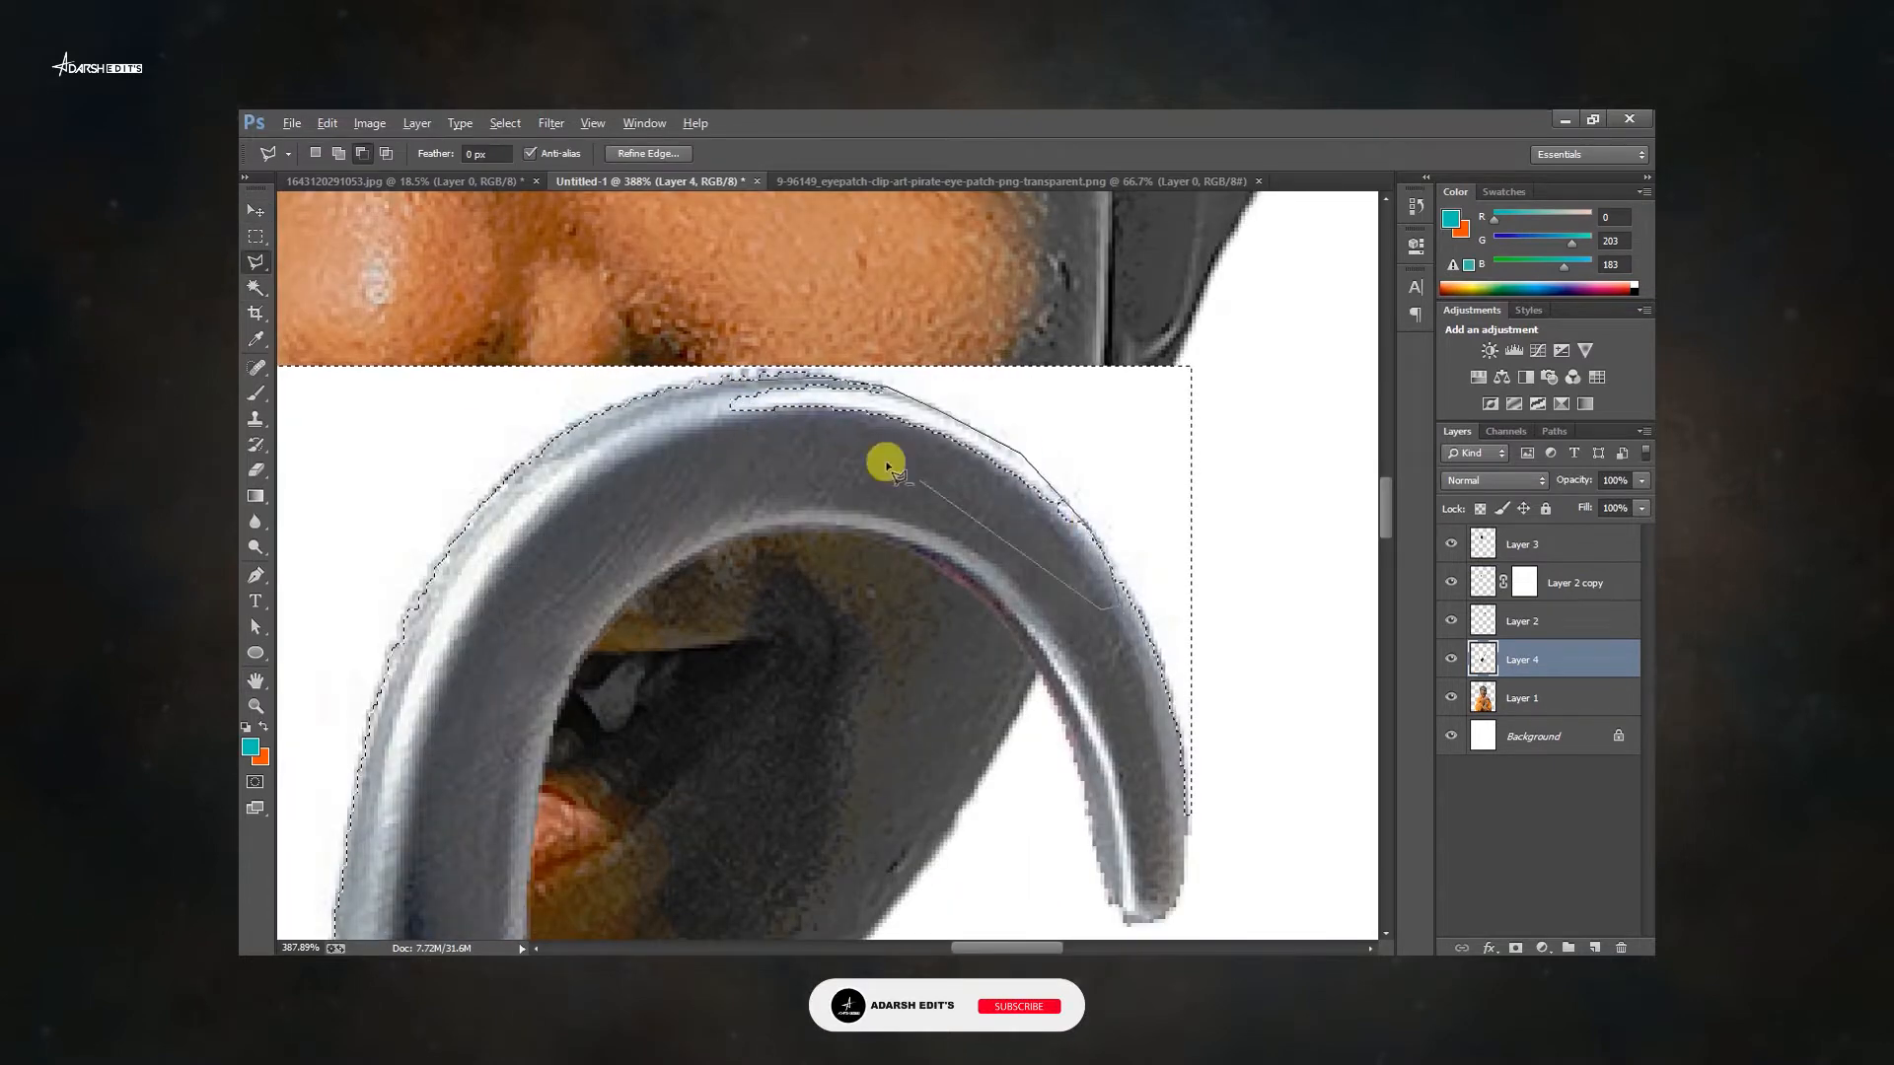
pyautogui.doubleClick(702, 412)
pyautogui.moveTo(653, 396); pyautogui.dragTo(657, 449)
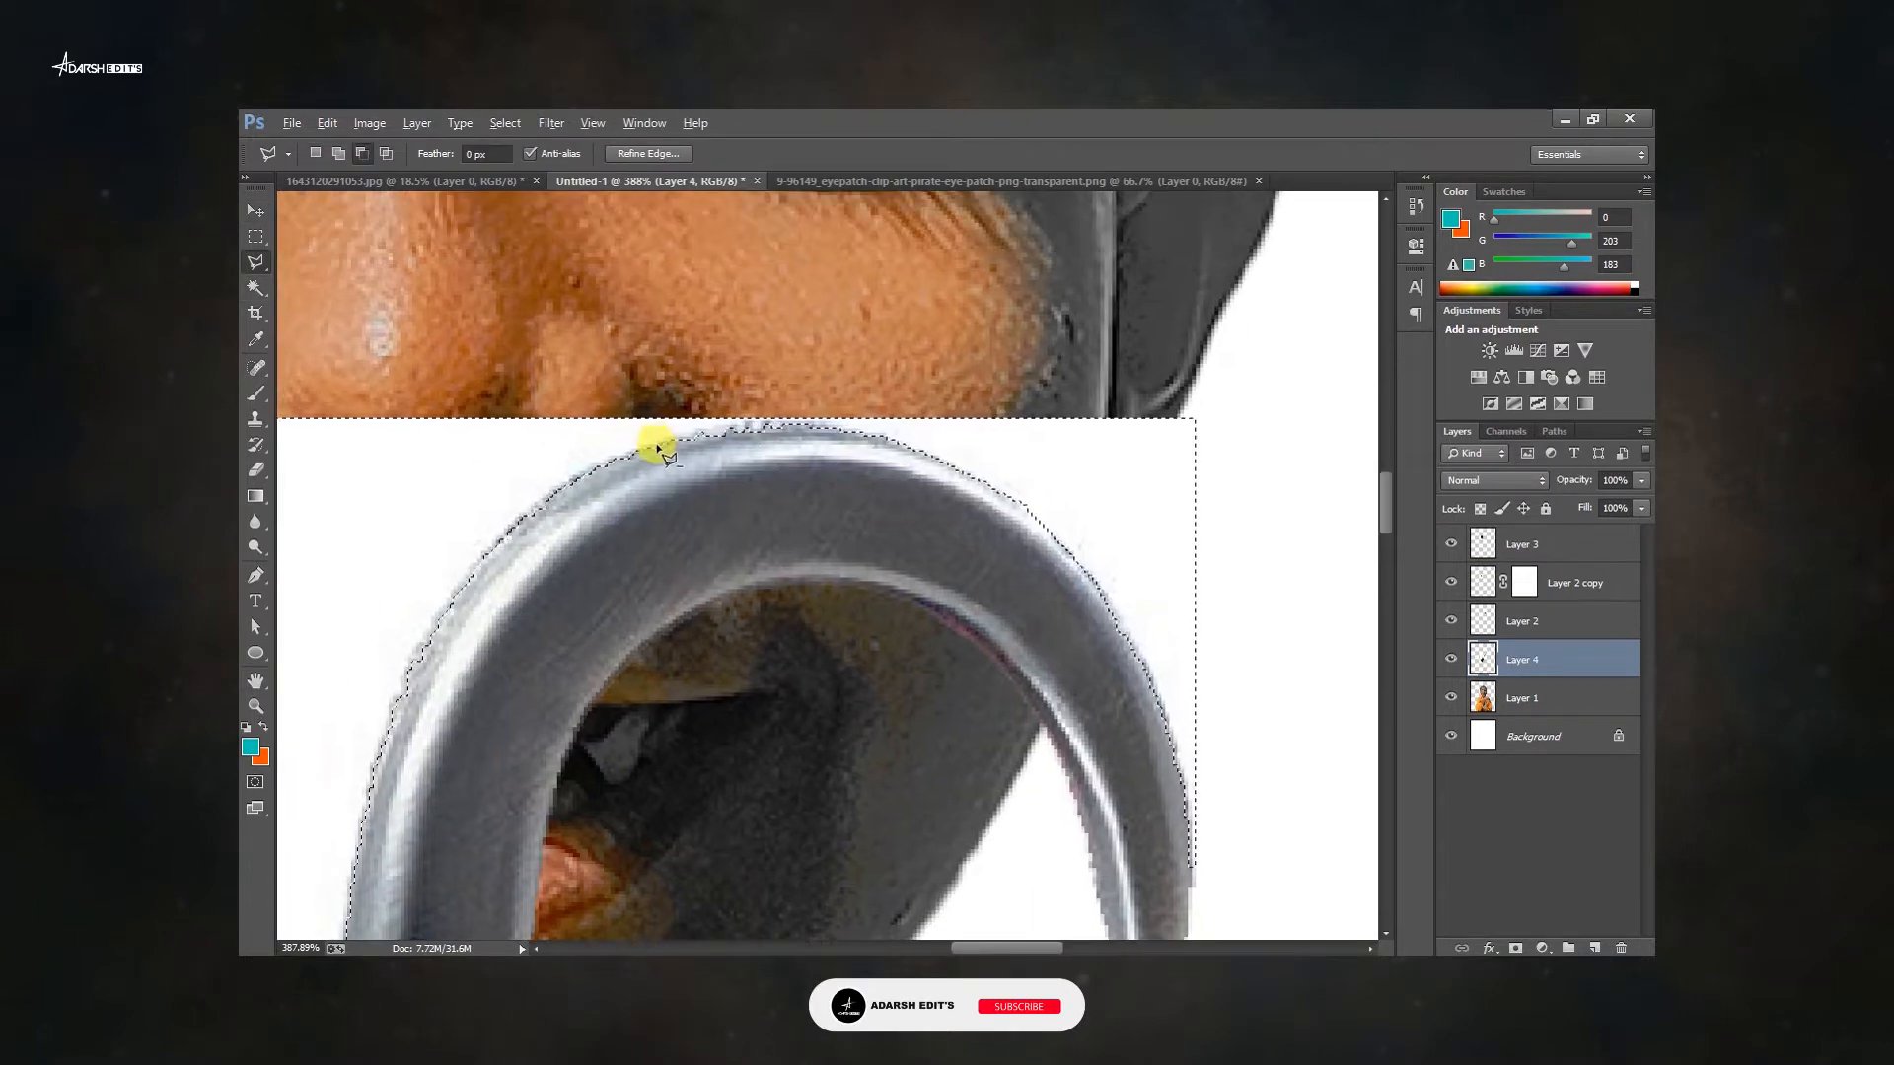
pyautogui.press('Delete')
pyautogui.hotkey('ctrl', 'd')
# Scale the hook up over the boy's fist.
pyautogui.hotkey('ctrl', '0')
pyautogui.press('v')
pyautogui.moveTo(895, 552); pyautogui.dragTo(993, 537)
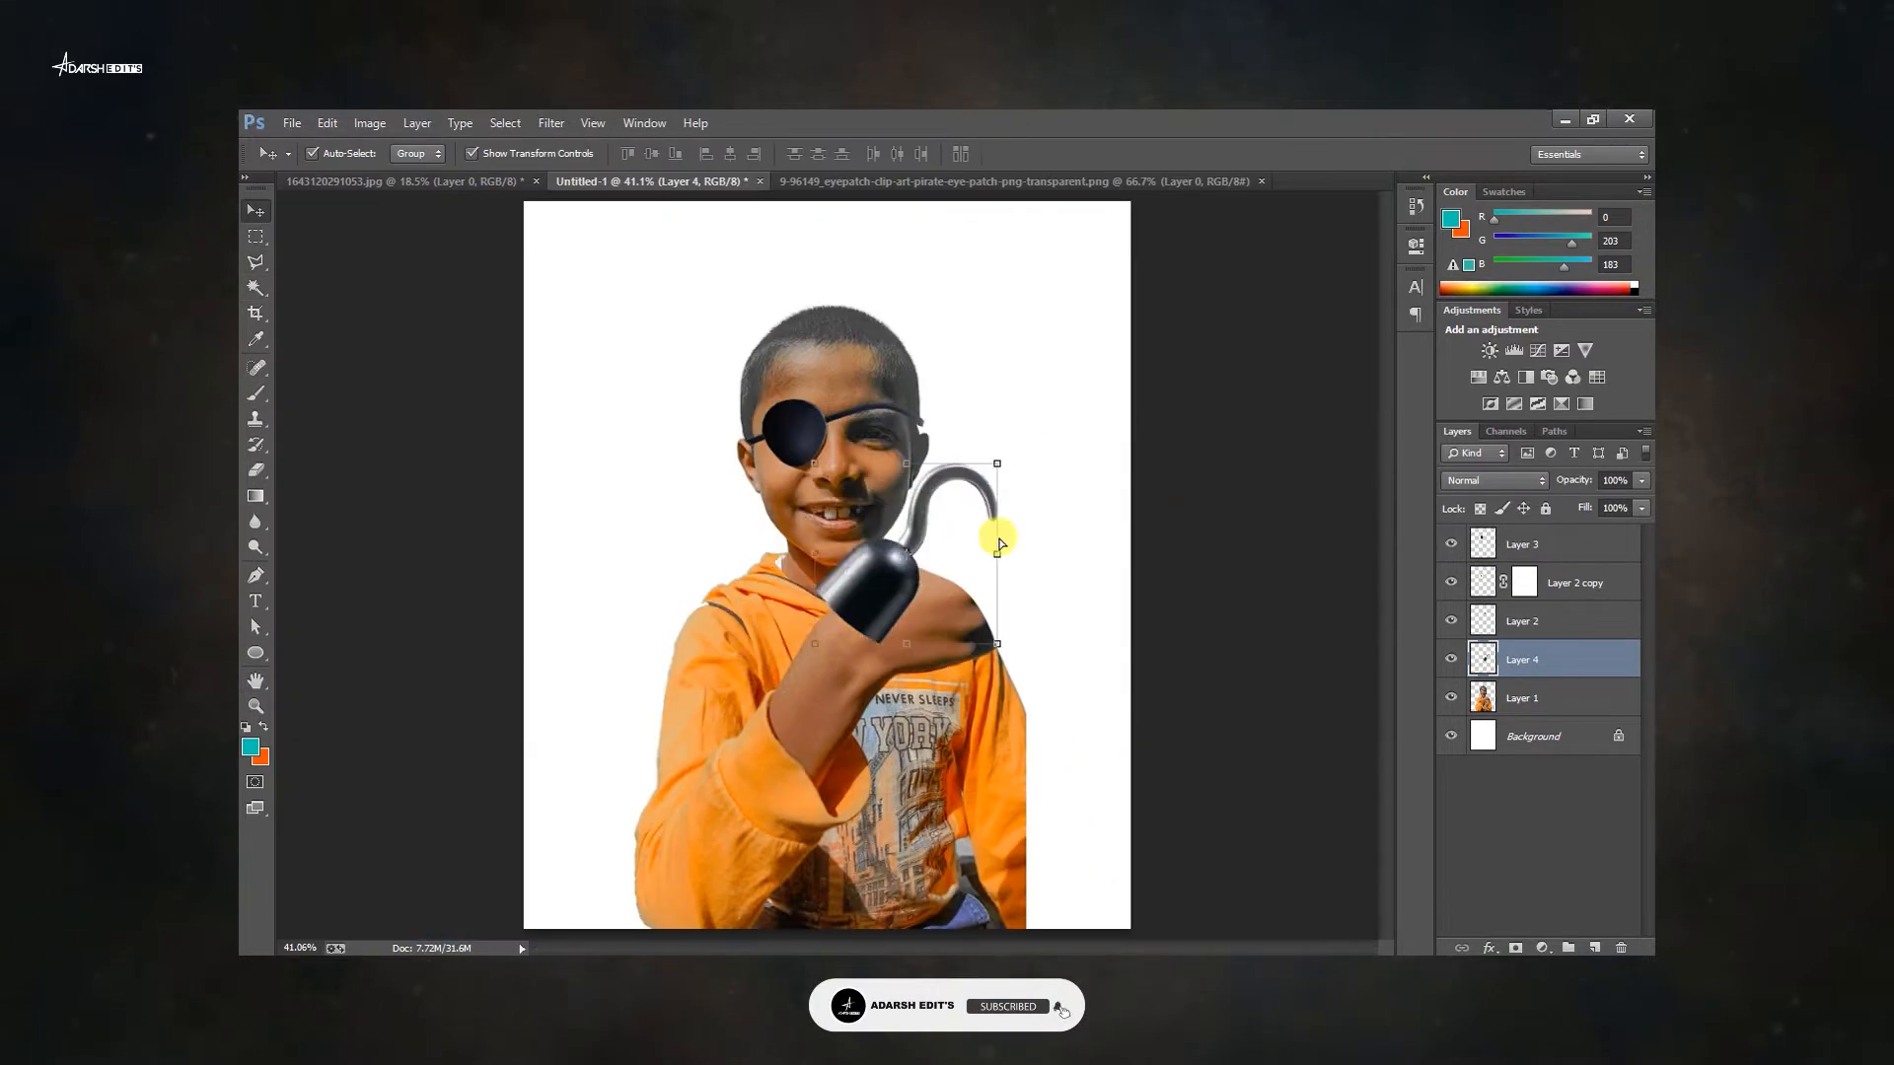
pyautogui.hotkey('ctrl', 't')
pyautogui.moveTo(997, 464); pyautogui.dragTo(1131, 471)
pyautogui.press('Return')
# Reposition the hook over the fist with Free Transform.
pyautogui.scroll(3, 947, 622)
pyautogui.hotkey('ctrl', 't')
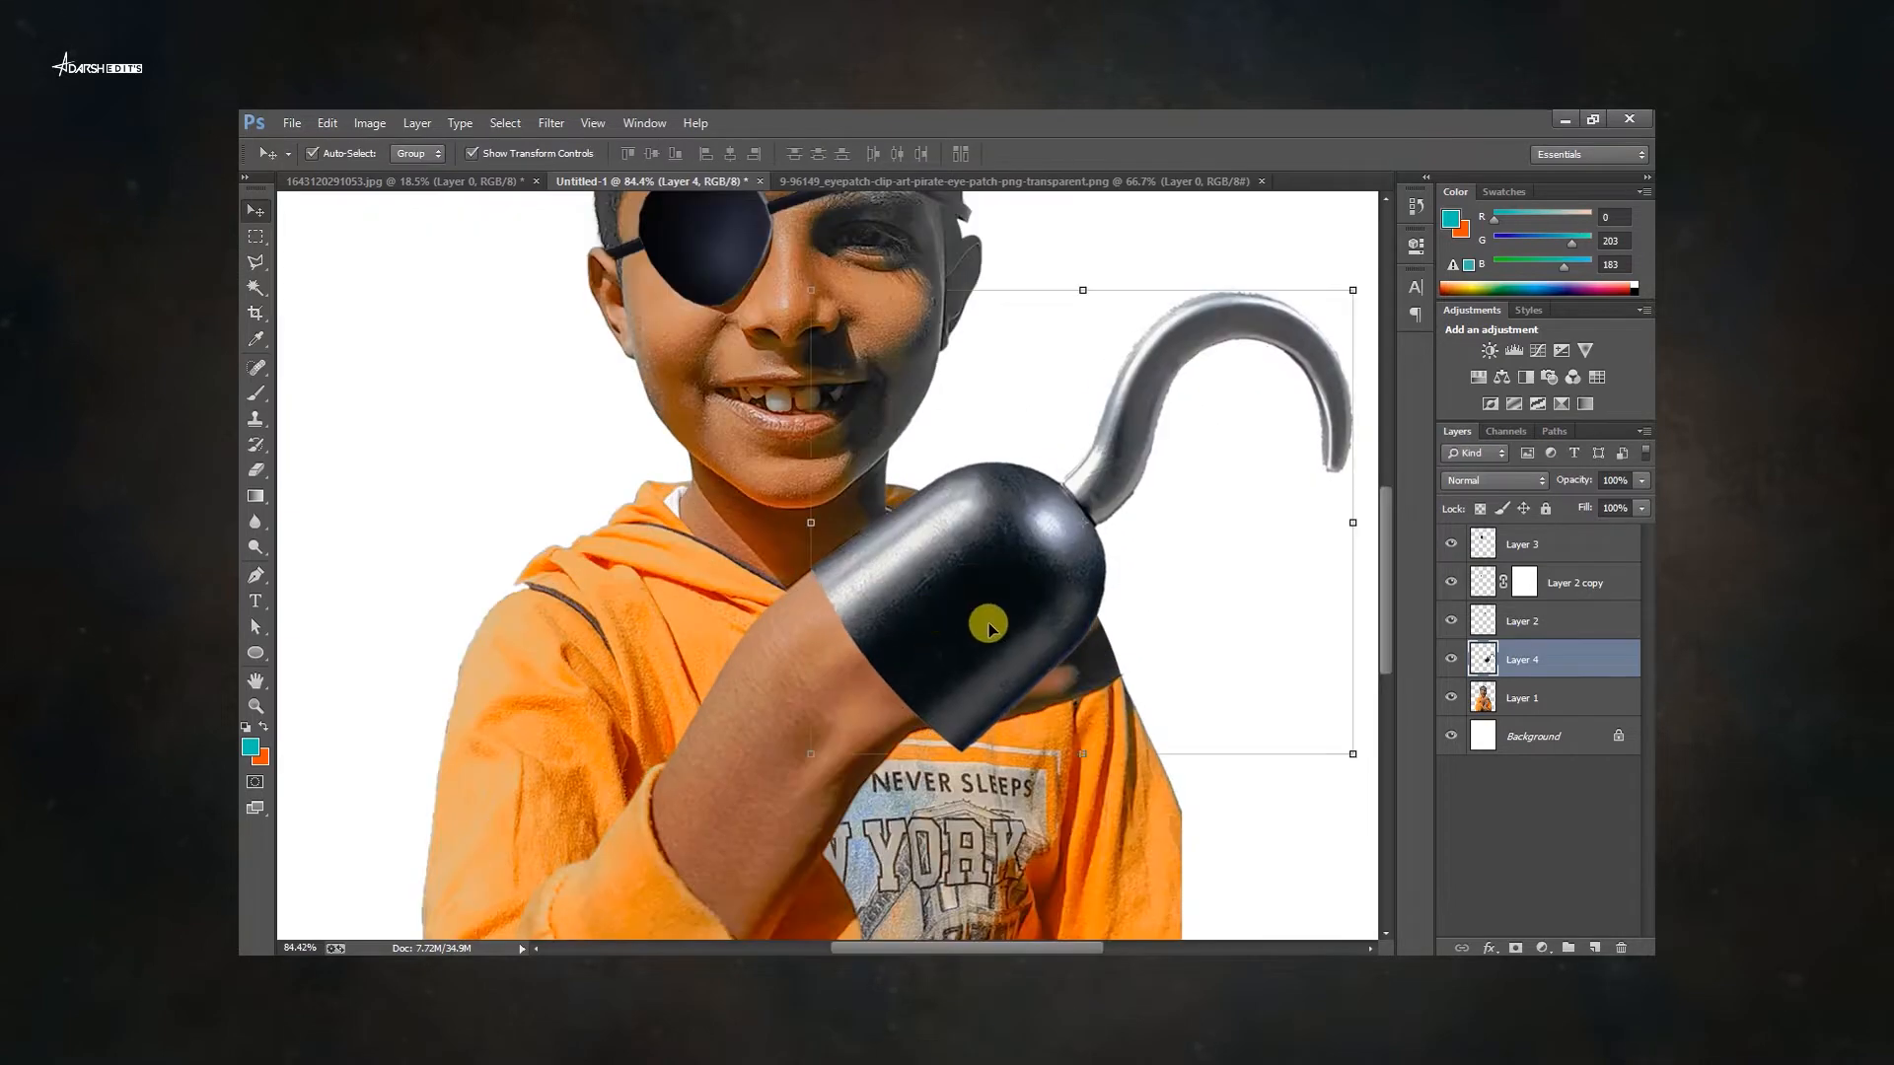
pyautogui.moveTo(985, 622); pyautogui.dragTo(906, 548)
pyautogui.moveTo(1268, 673)
pyautogui.mouseDown()
pyautogui.moveTo(1240, 671)
pyautogui.moveTo(1257, 672)
pyautogui.mouseUp()
pyautogui.press('Return')
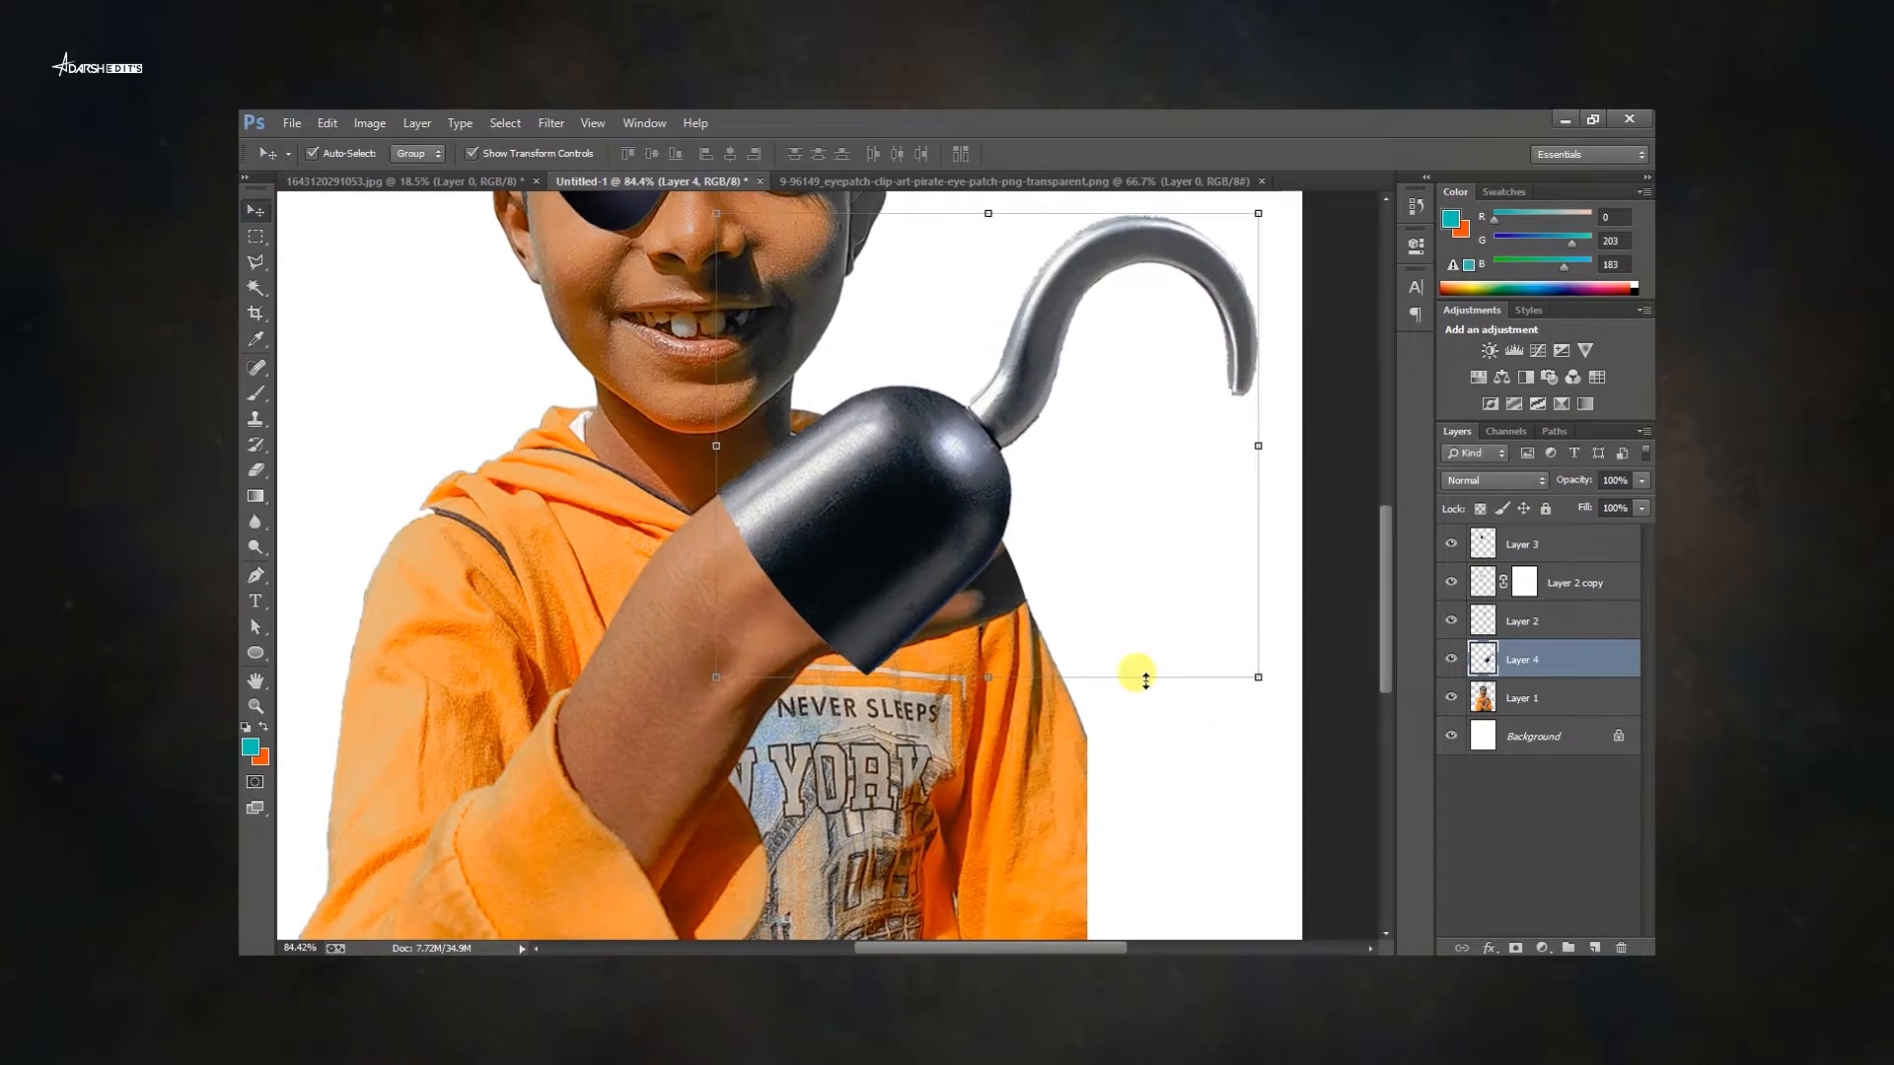
# Rotate and resize the hook so its cup covers the hand.
pyautogui.scroll(2, 1068, 780)
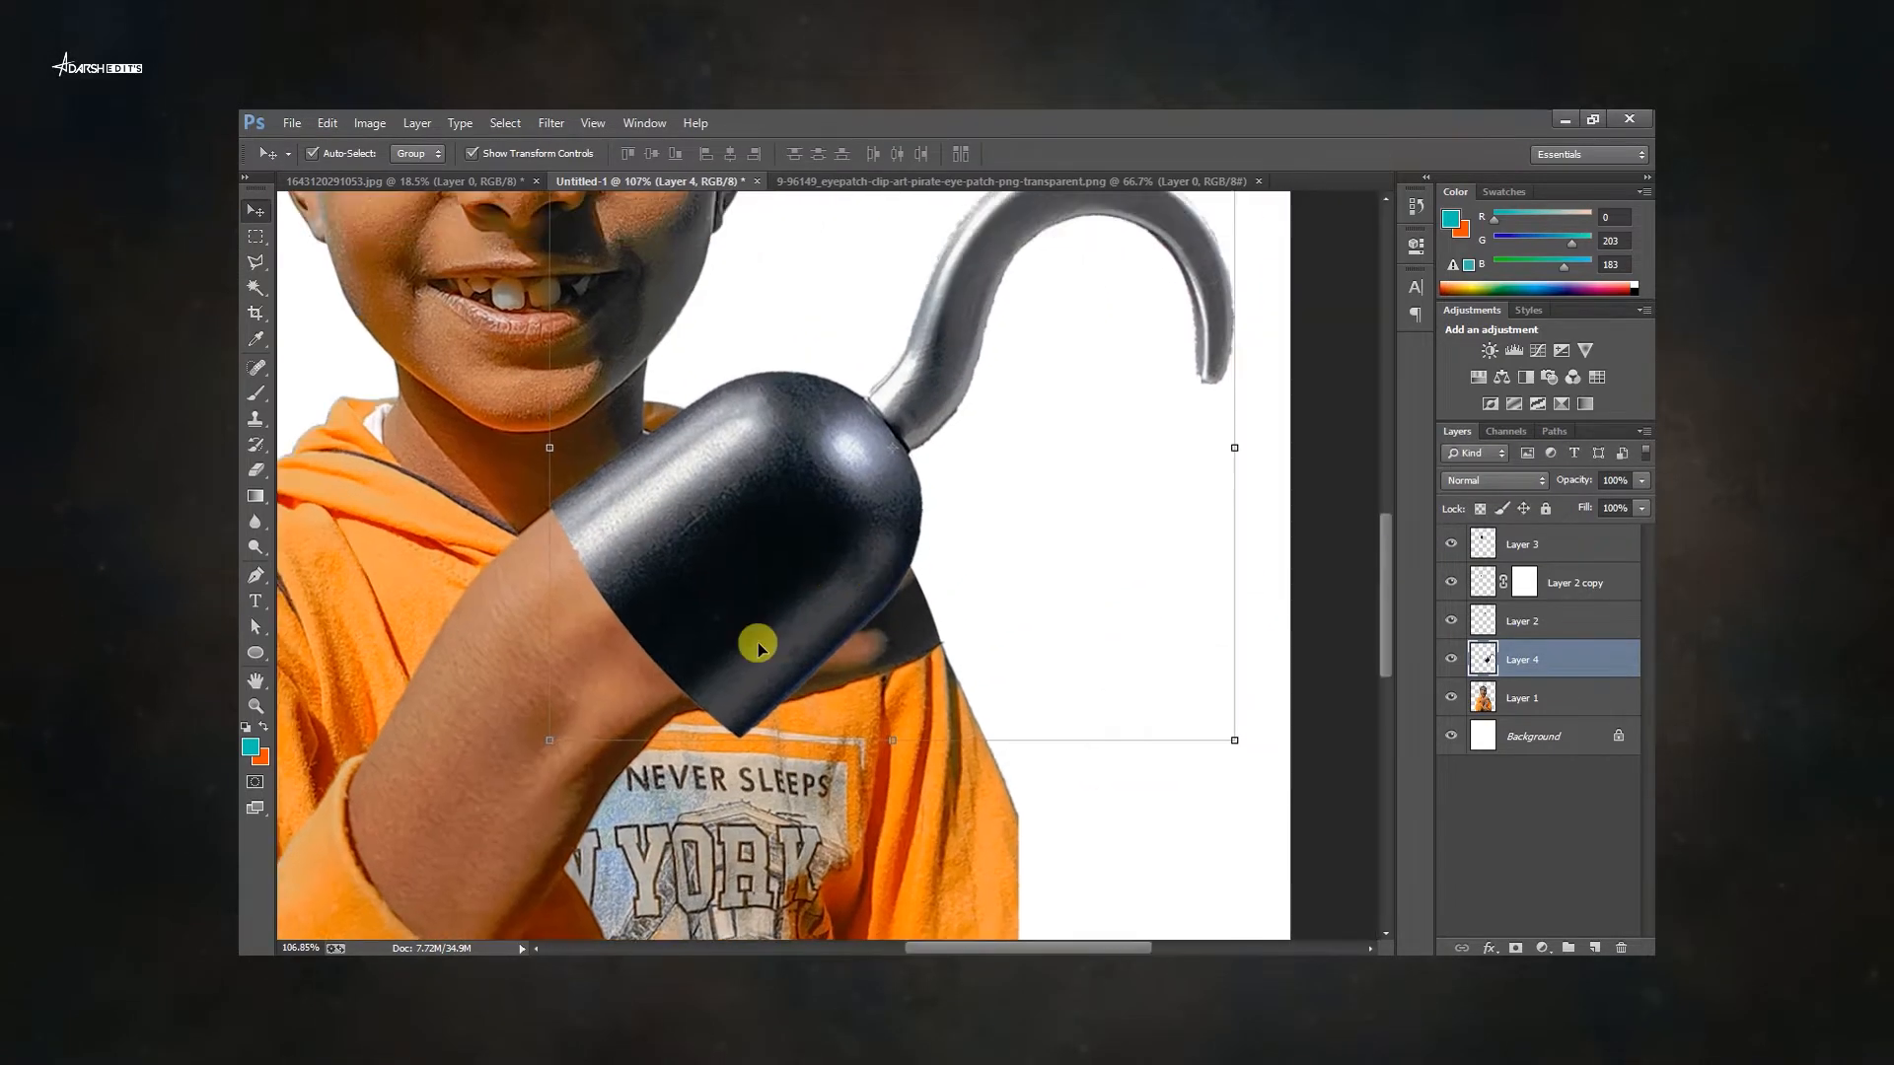
pyautogui.moveTo(1234, 740); pyautogui.dragTo(1001, 680)
pyautogui.press('Escape')
pyautogui.moveTo(679, 554); pyautogui.dragTo(618, 569)
pyautogui.moveTo(669, 548); pyautogui.dragTo(697, 601)
pyautogui.moveTo(697, 601); pyautogui.dragTo(717, 627)
pyautogui.moveTo(1298, 673); pyautogui.dragTo(1298, 652)
pyautogui.moveTo(744, 668); pyautogui.dragTo(738, 660)
pyautogui.press('Return')
pyautogui.scroll(2, 711, 668)
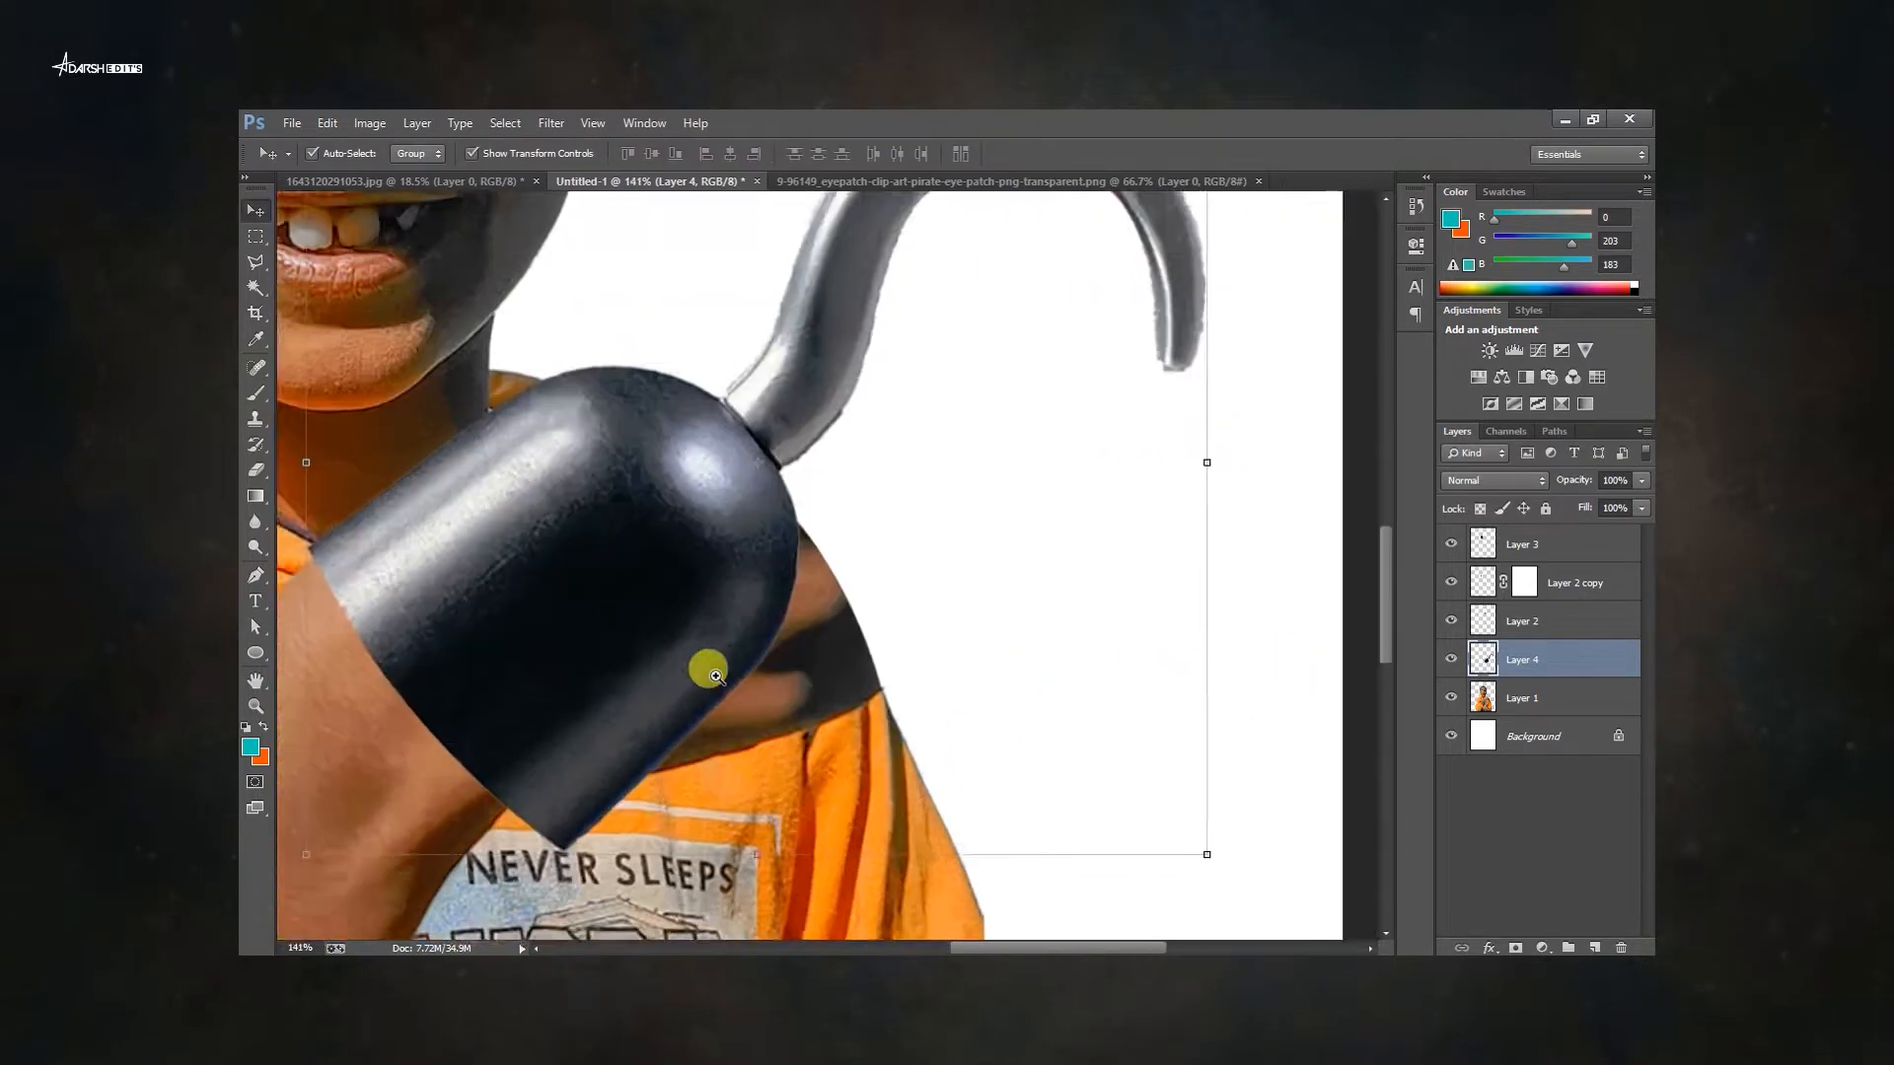
# Puppet Warp the hook cup to bend it around the wrist.
pyautogui.scroll(-4, 711, 668)
pyautogui.click(355, 123)
pyautogui.click(604, 732)
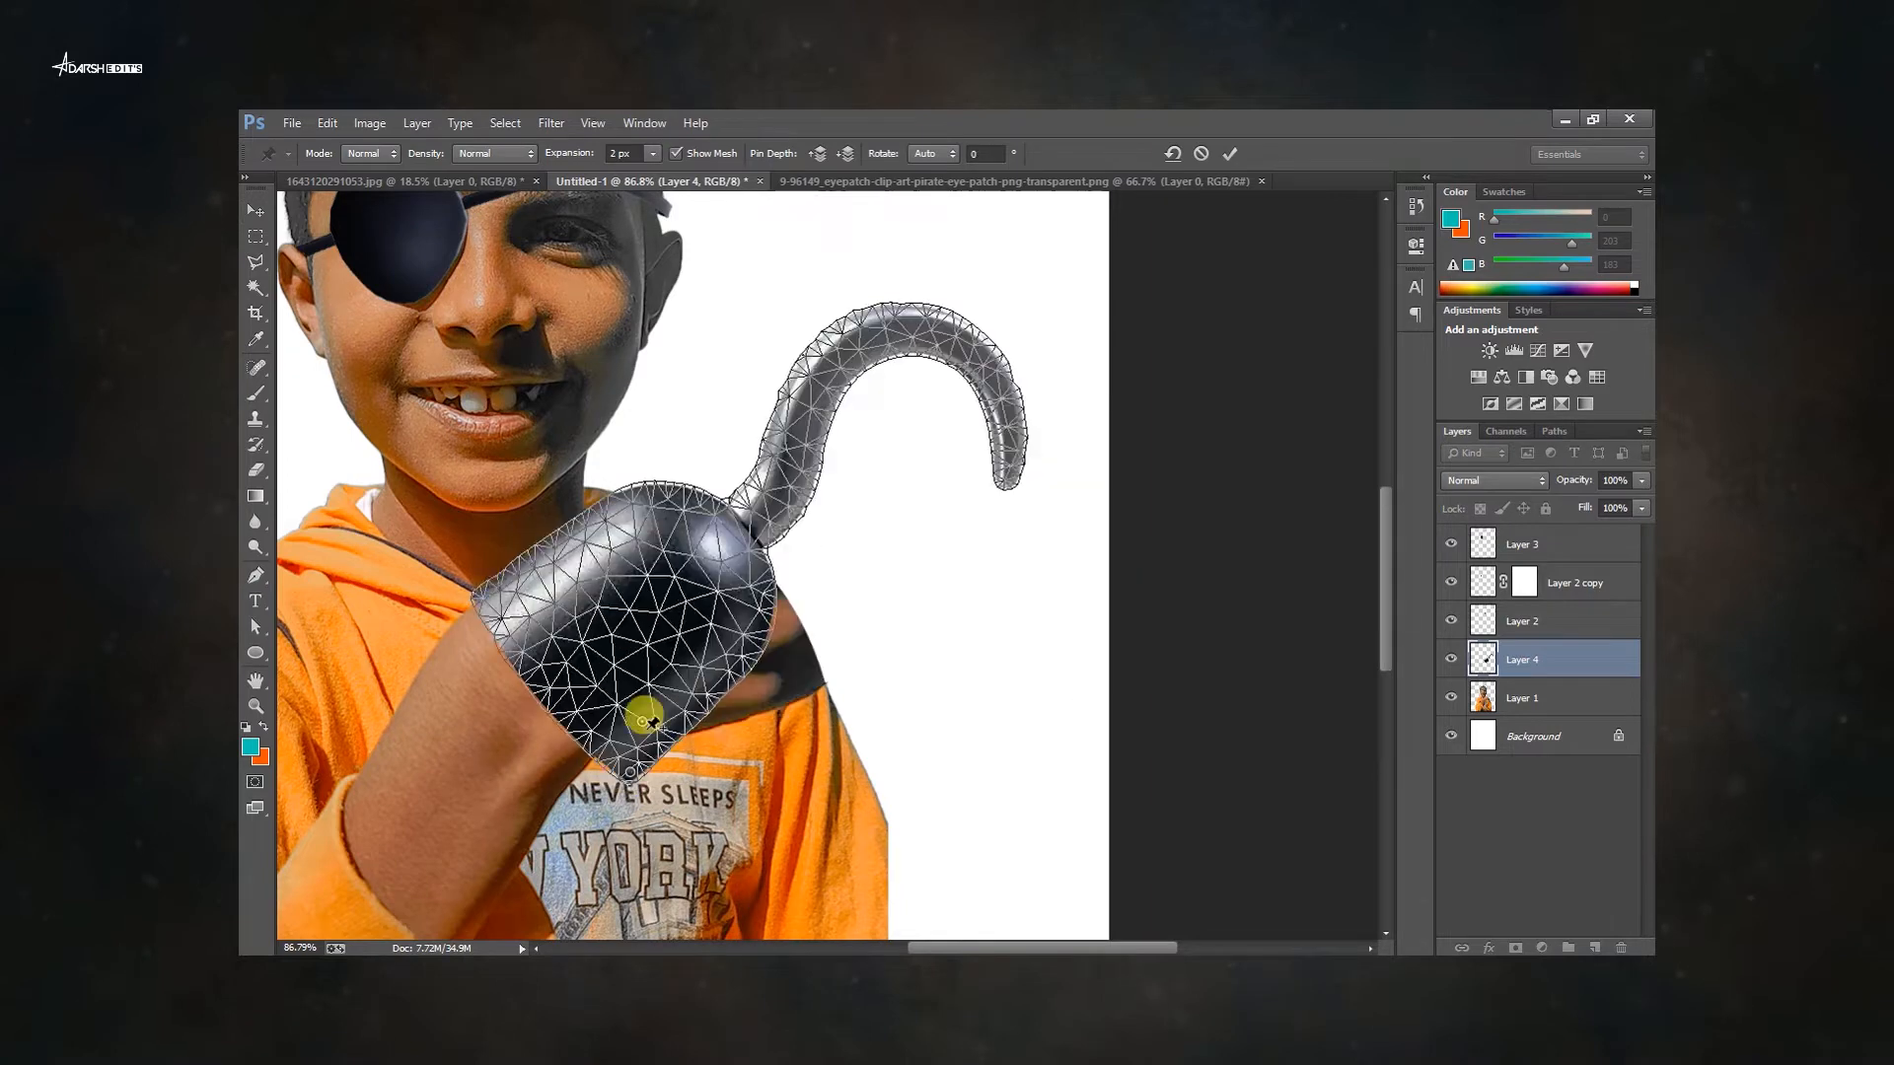
pyautogui.click(478, 597)
pyautogui.moveTo(629, 772); pyautogui.dragTo(605, 770)
pyautogui.moveTo(642, 722); pyautogui.dragTo(642, 704)
pyautogui.moveTo(605, 771); pyautogui.dragTo(586, 757)
pyautogui.click(757, 596)
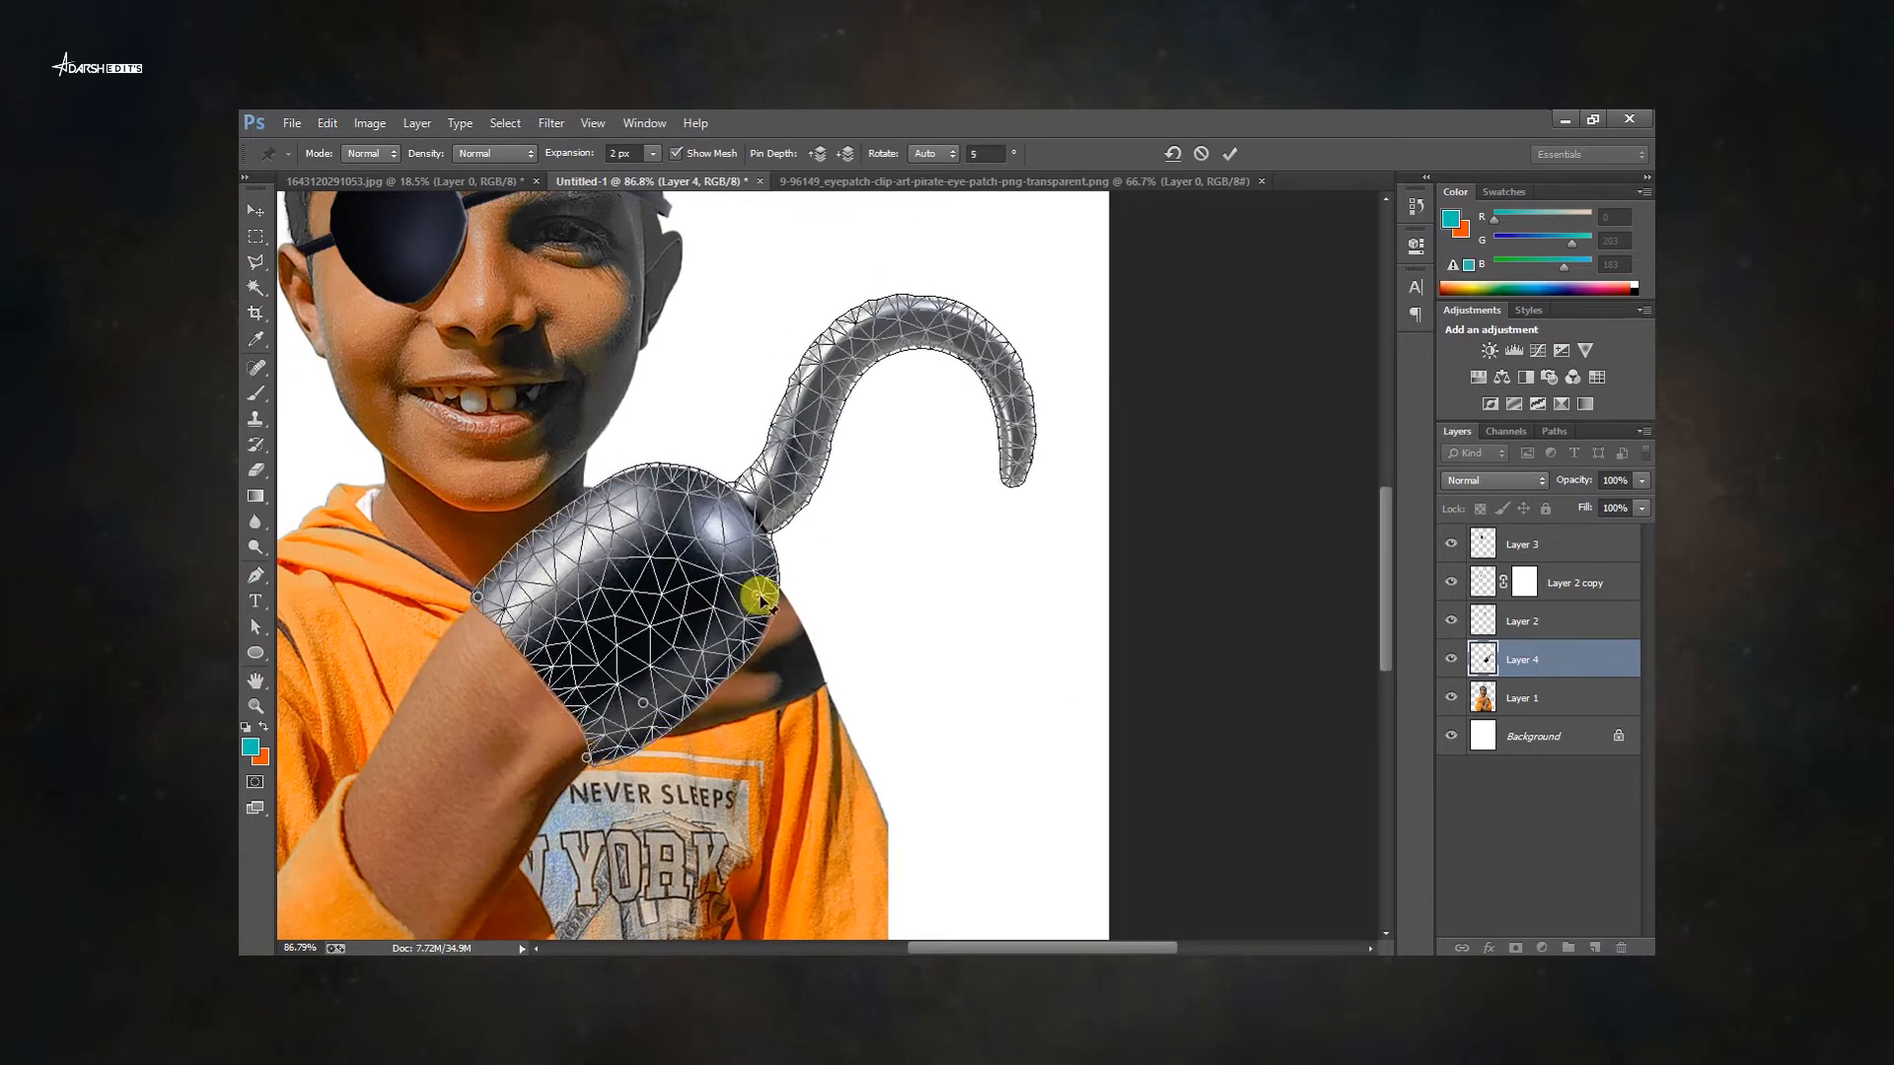
pyautogui.moveTo(758, 595); pyautogui.dragTo(812, 663)
pyautogui.moveTo(710, 508); pyautogui.dragTo(687, 497)
pyautogui.moveTo(642, 704); pyautogui.dragTo(649, 713)
pyautogui.press('Return')
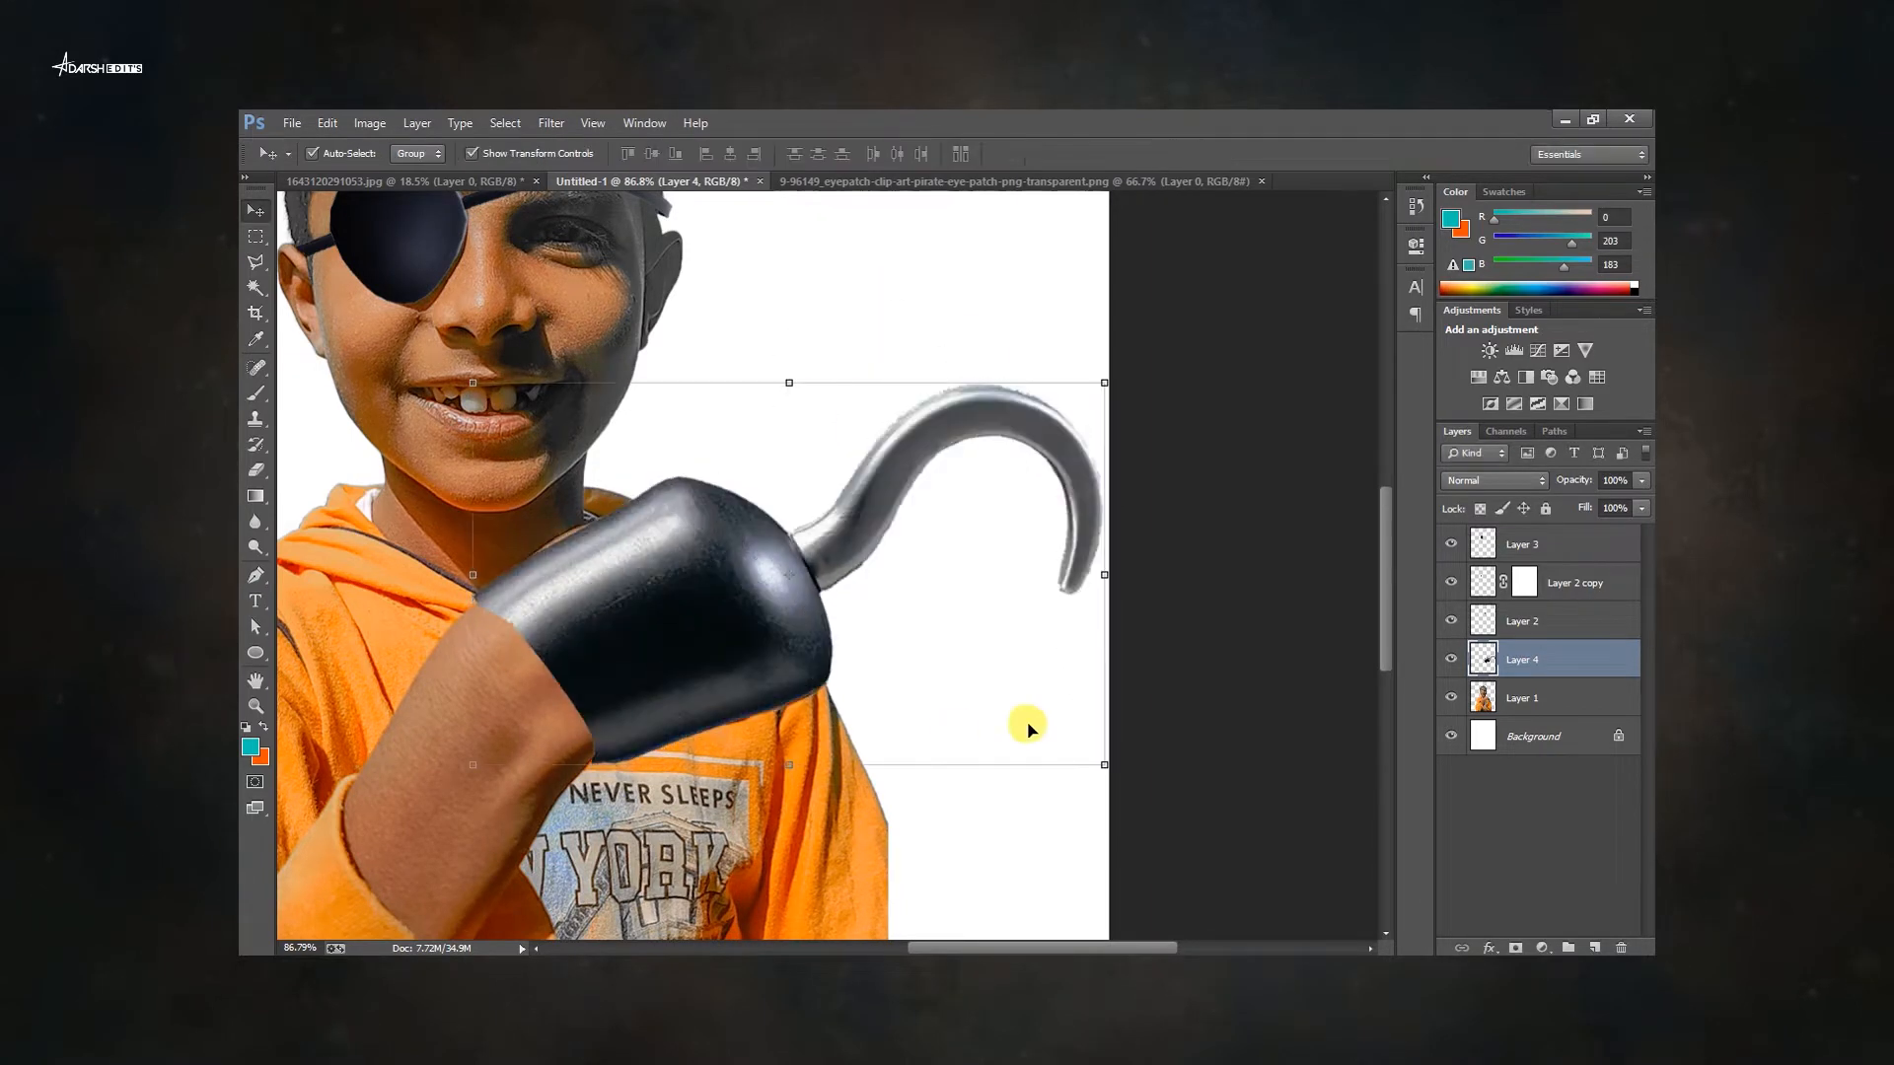
# Undo the last change and drag the hook slightly lower onto the fist.
pyautogui.click(1029, 729)
pyautogui.scroll(-7, 966, 597)
pyautogui.hotkey('ctrl', 'z')
pyautogui.scroll(10, 981, 646)
pyautogui.moveTo(853, 509); pyautogui.dragTo(917, 624)
# Try to clone-stamp the shirt next to the hook cup.
pyautogui.scroll(-5, 848, 514)
pyautogui.scroll(5, 1015, 678)
pyautogui.press('s')
pyautogui.scroll(3, 804, 645)
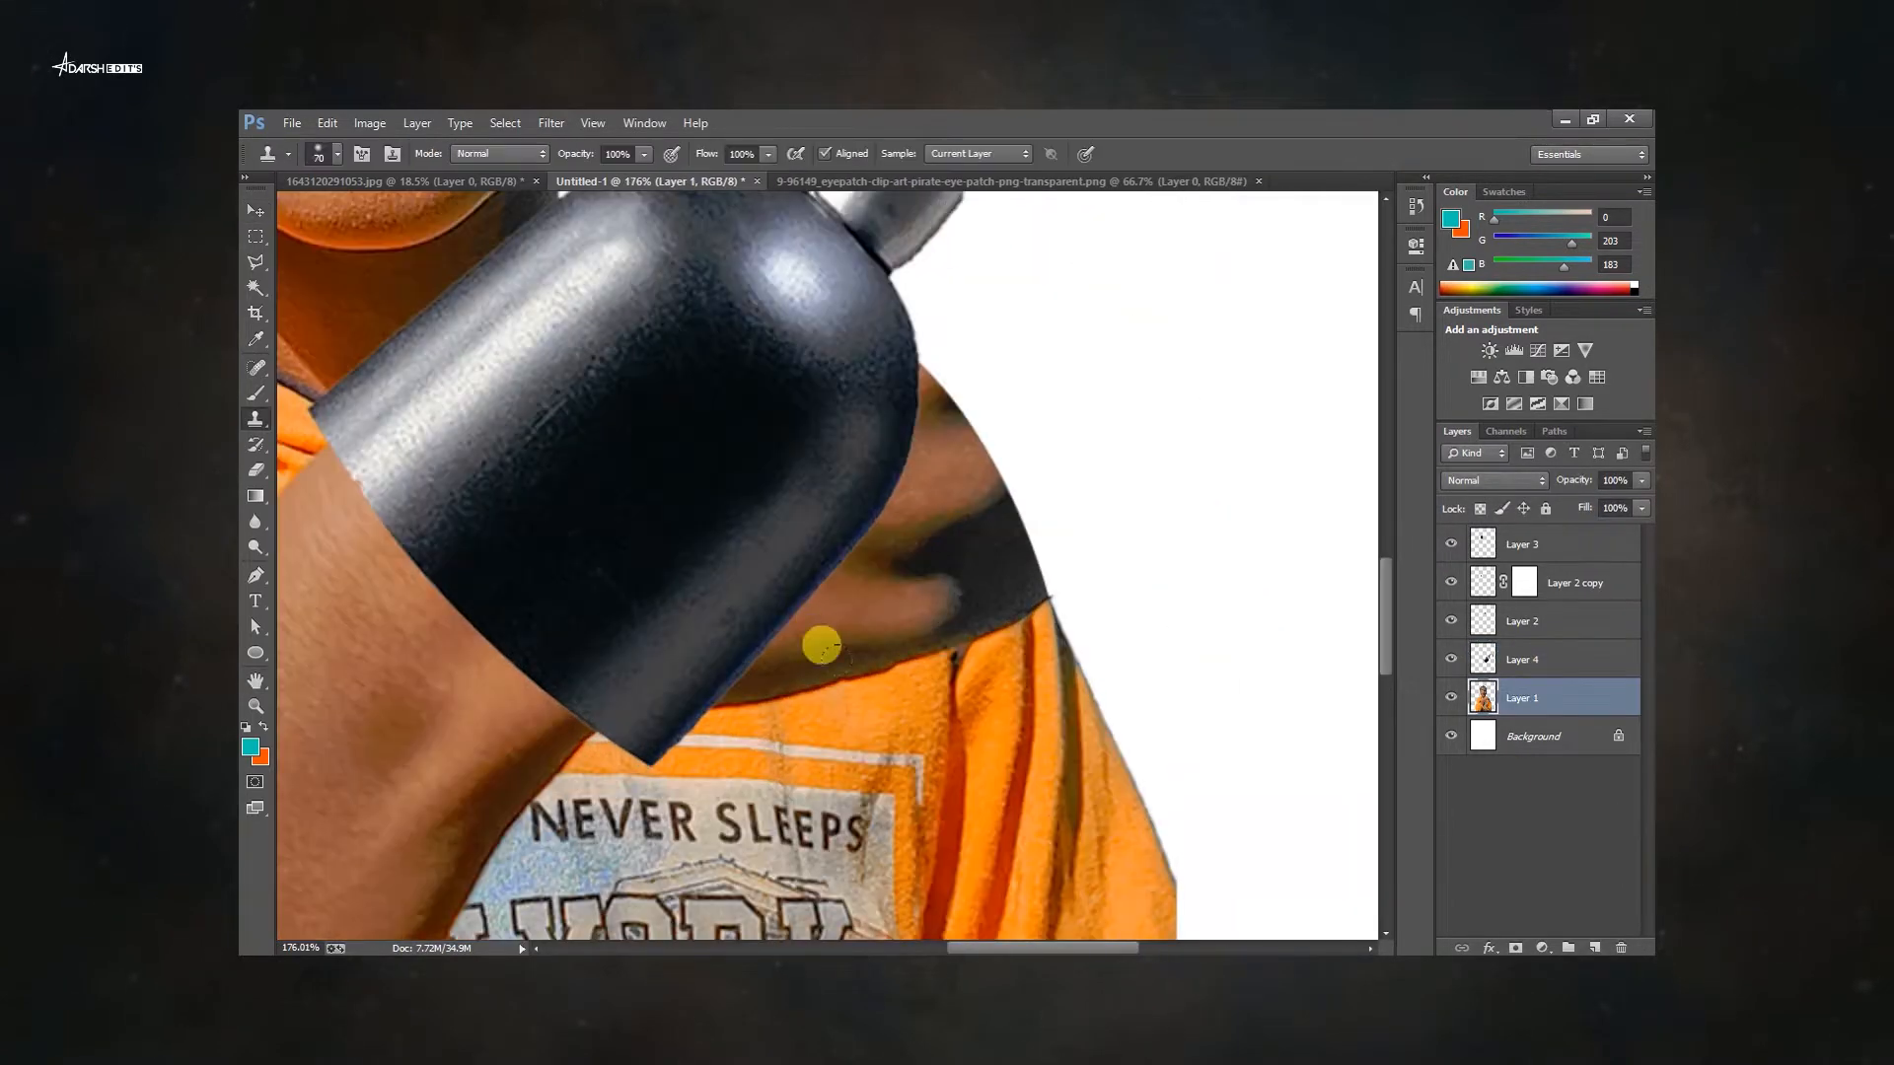
pyautogui.moveTo(997, 592); pyautogui.dragTo(990, 594)
pyautogui.hotkey('ctrl', 'z')
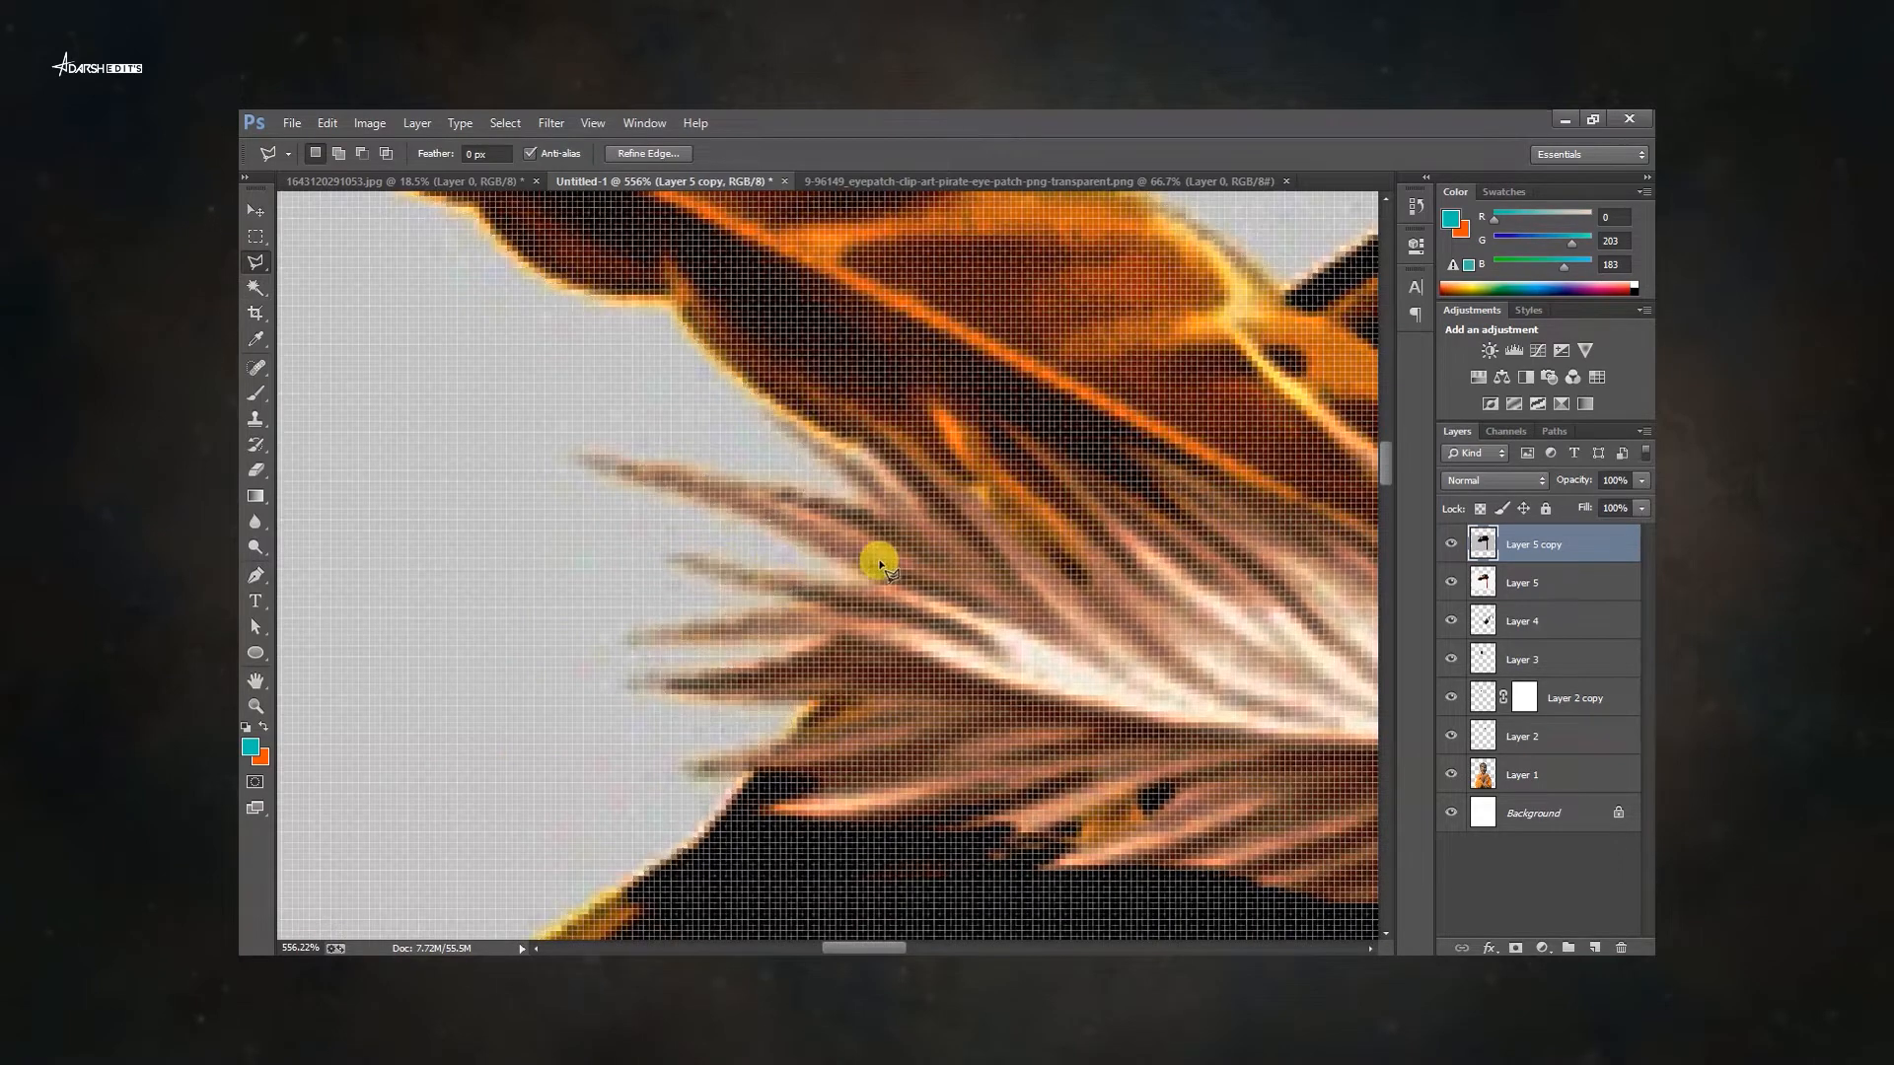
# Try to trace a Polygonal Lasso selection around the hat's feathers.
pyautogui.press('Escape')
pyautogui.moveTo(811, 579); pyautogui.dragTo(861, 526)
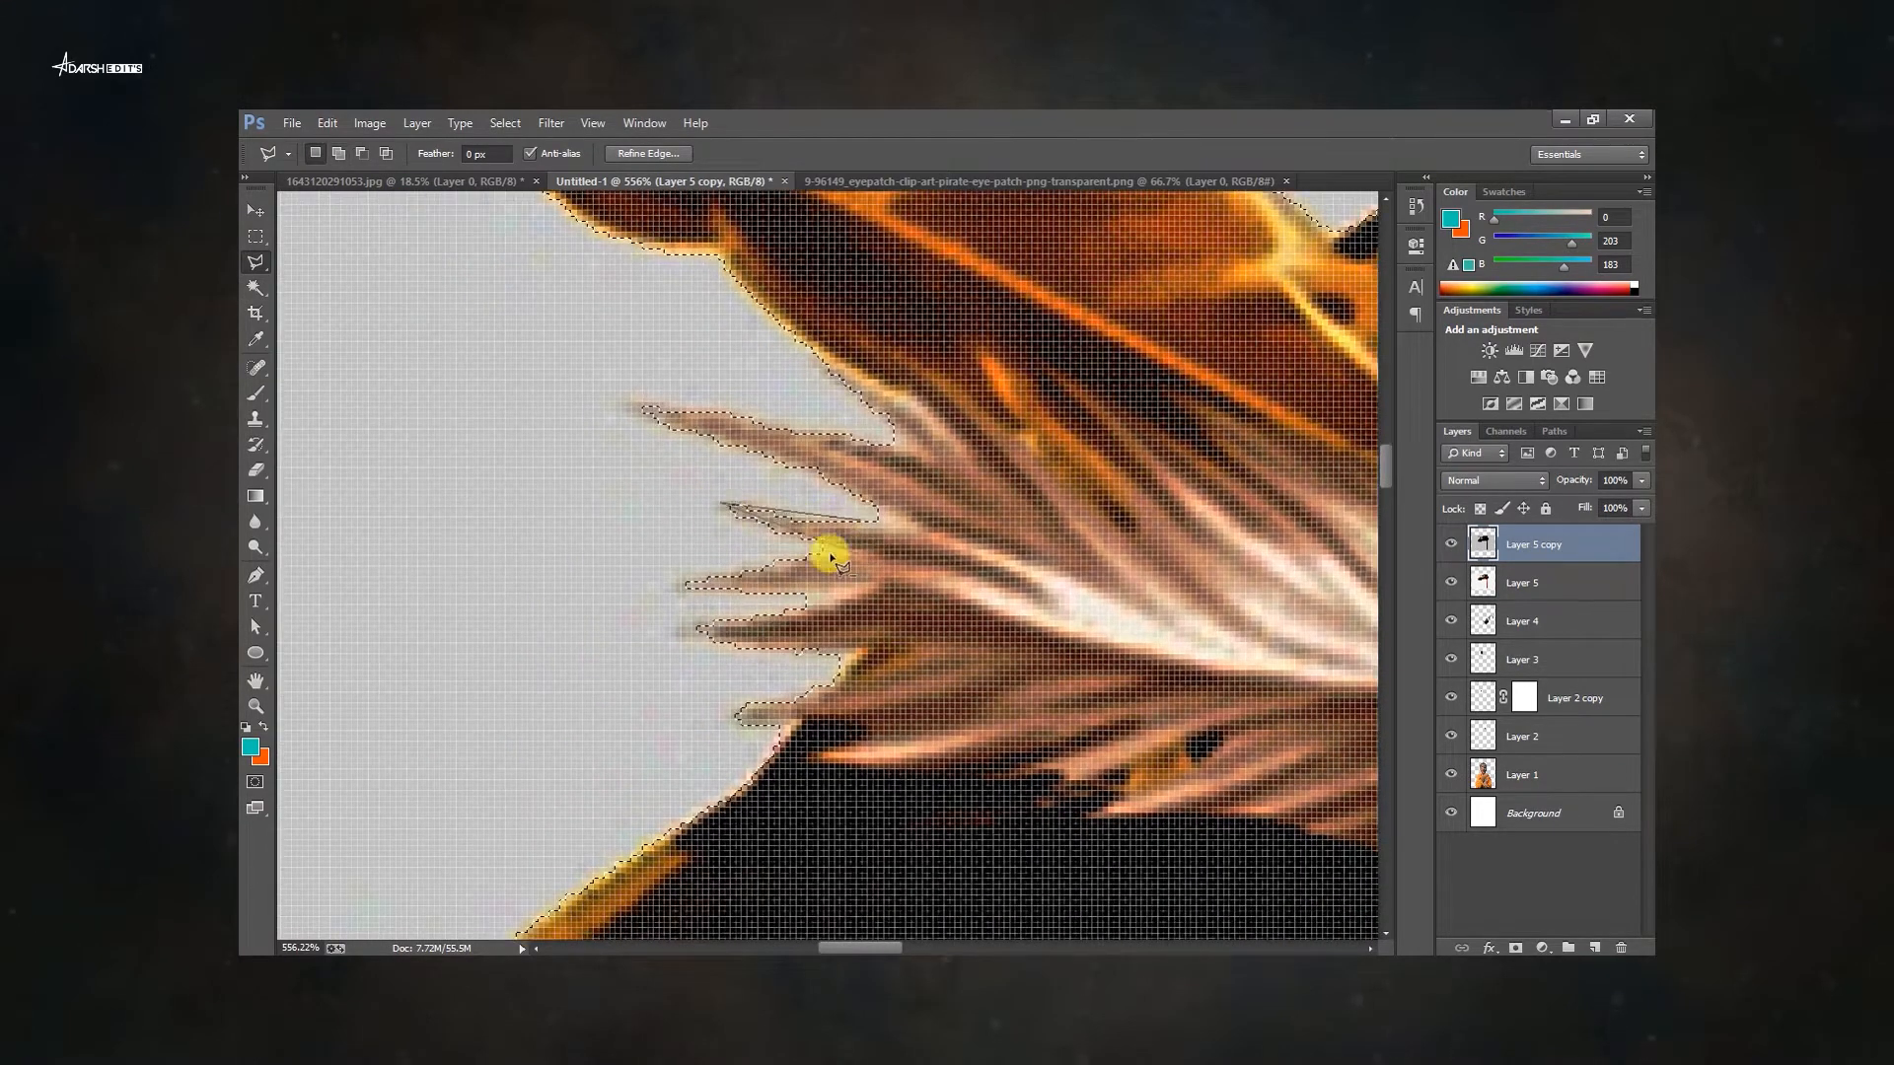
pyautogui.press('Escape')
pyautogui.moveTo(802, 603); pyautogui.dragTo(966, 578)
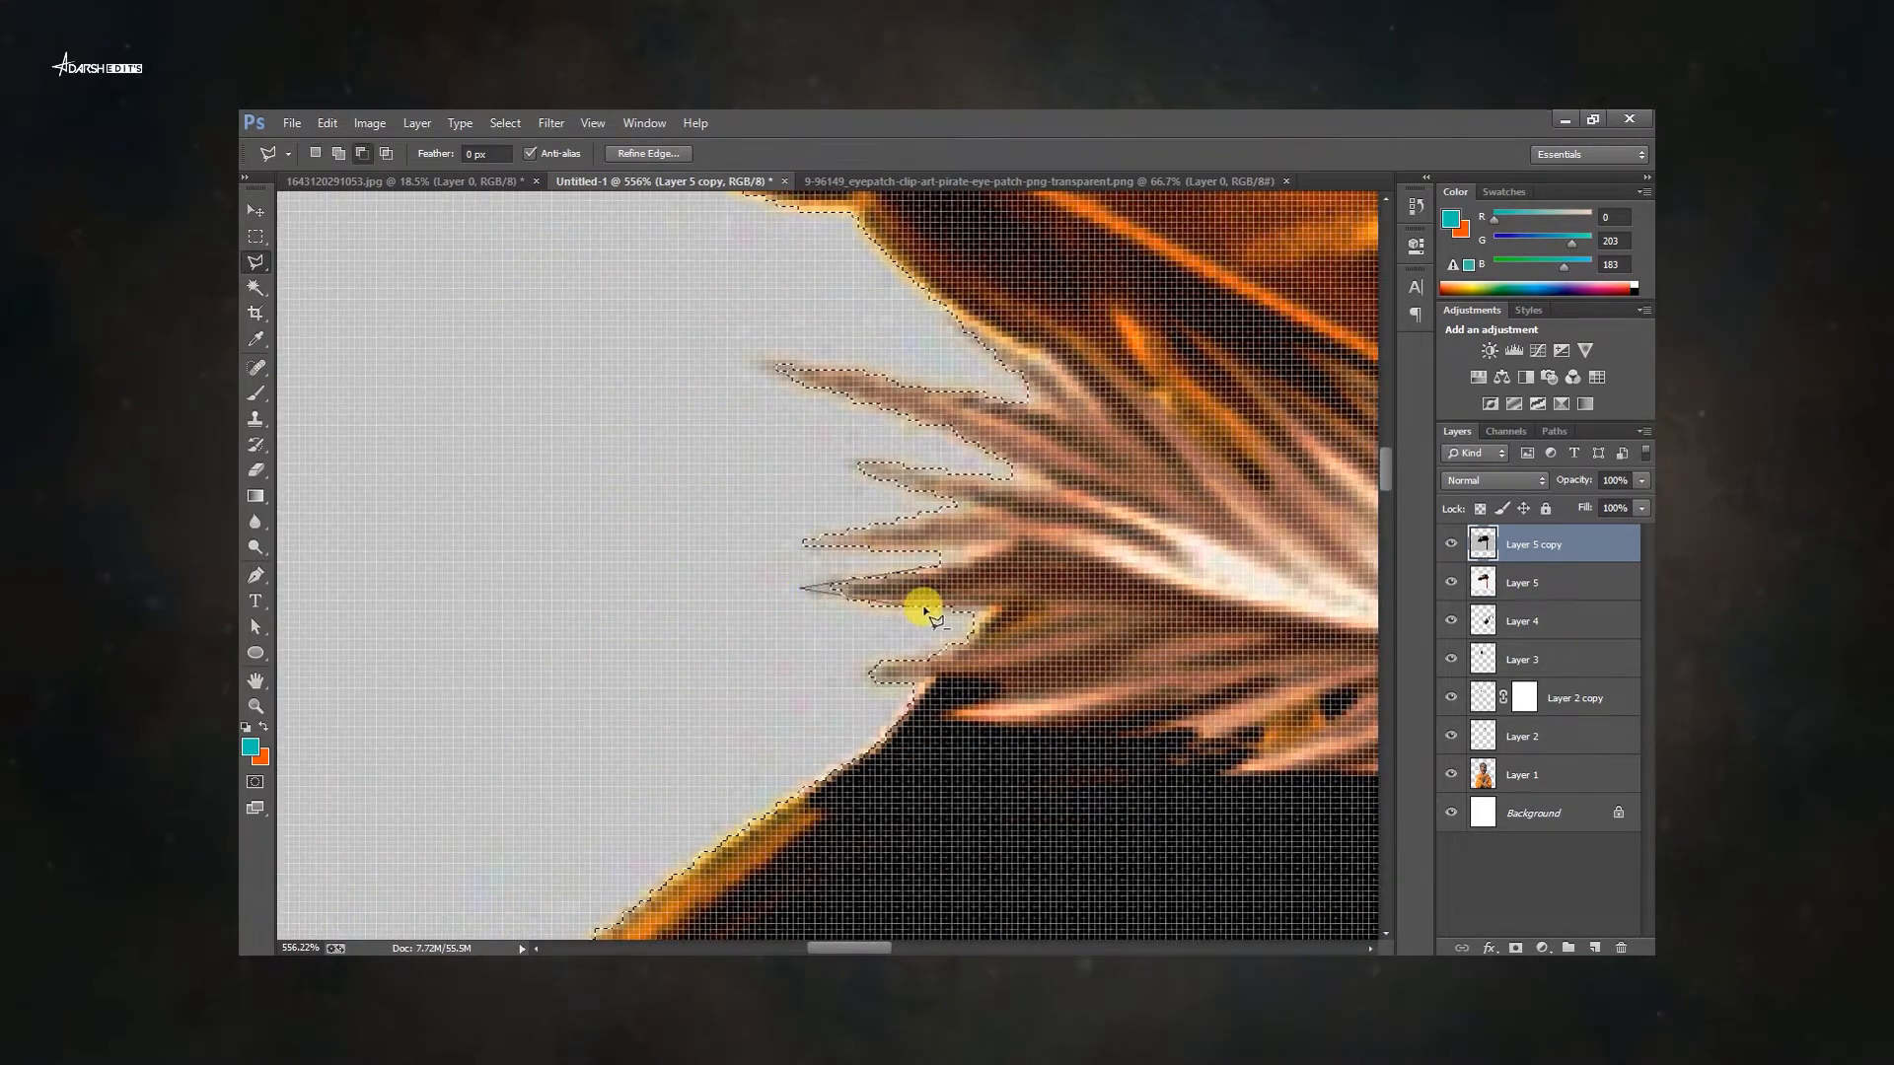
pyautogui.click(927, 610)
pyautogui.doubleClick(971, 571)
pyautogui.moveTo(941, 657); pyautogui.dragTo(989, 580)
pyautogui.press('Escape')
# Hide the hat copy layer and select the original hat layer.
pyautogui.hotkey('ctrl', '0')
pyautogui.click(1450, 544)
pyautogui.click(1539, 583)
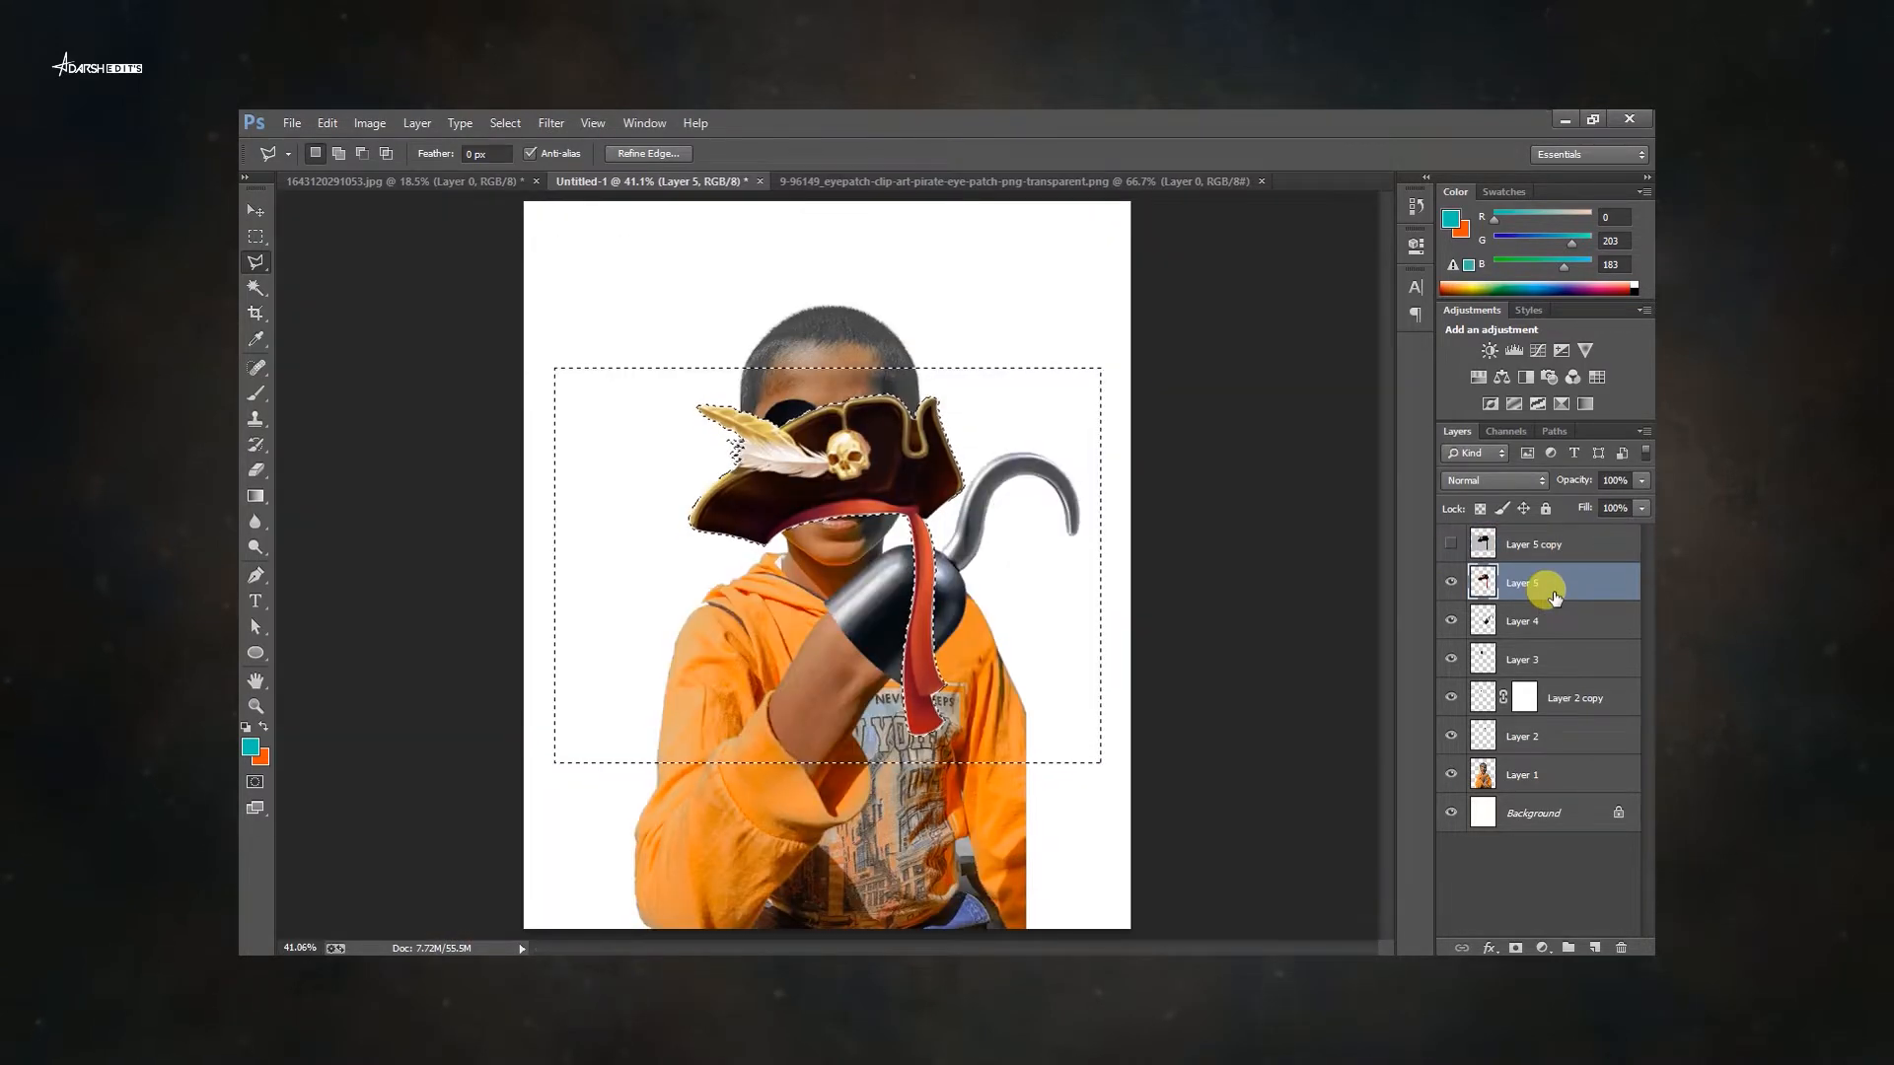
# Deselect and move the pirate hat up onto the boy's head.
pyautogui.hotkey('ctrl', 'd')
pyautogui.rightClick(805, 462)
pyautogui.click(845, 481)
pyautogui.press('v')
pyautogui.moveTo(856, 483); pyautogui.dragTo(837, 320)
pyautogui.scroll(8, 849, 482)
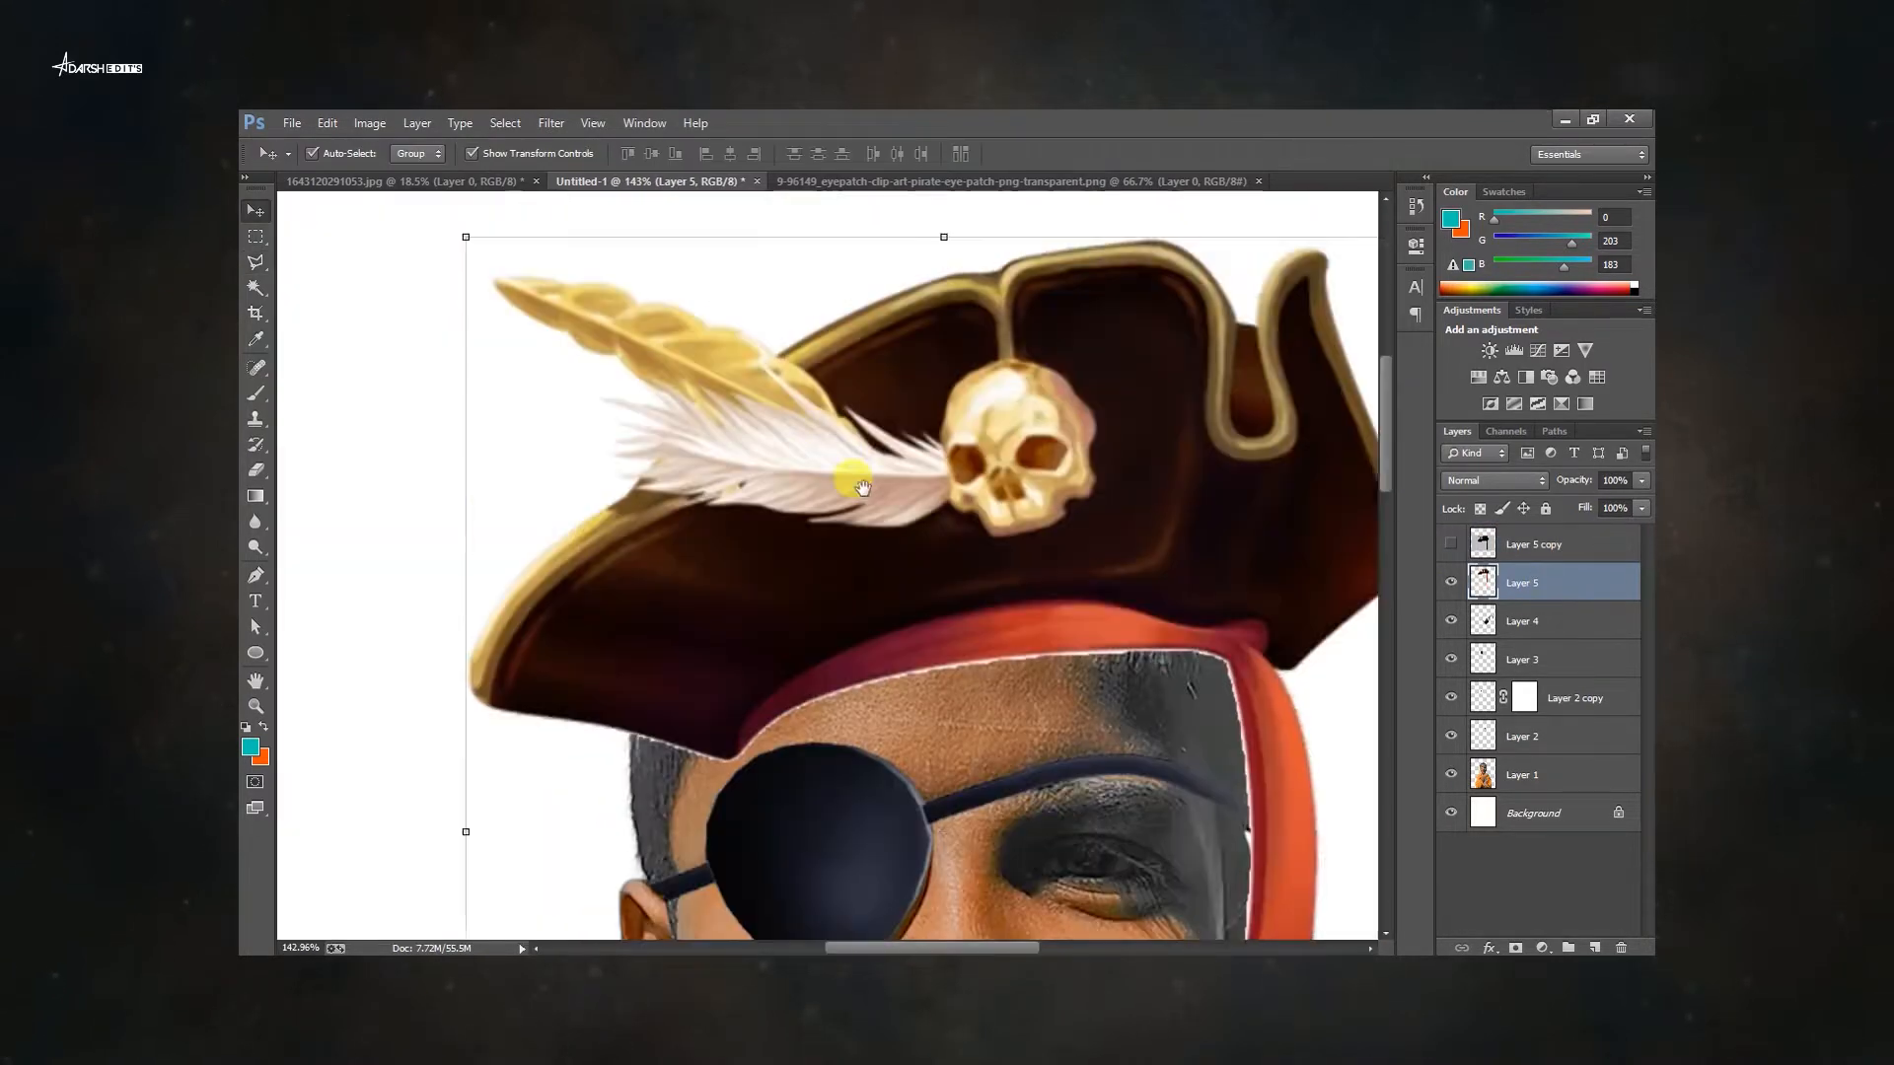
# Select and delete the leftover skin areas below the hat's brim on the hat layer with the Magic Wand.
pyautogui.press('w')
pyautogui.click(1022, 607)
pyautogui.moveTo(1032, 553); pyautogui.dragTo(1021, 361)
pyautogui.click(1214, 507)
pyautogui.press('Delete')
pyautogui.hotkey('ctrl', 'd')
pyautogui.scroll(-4, 1218, 507)
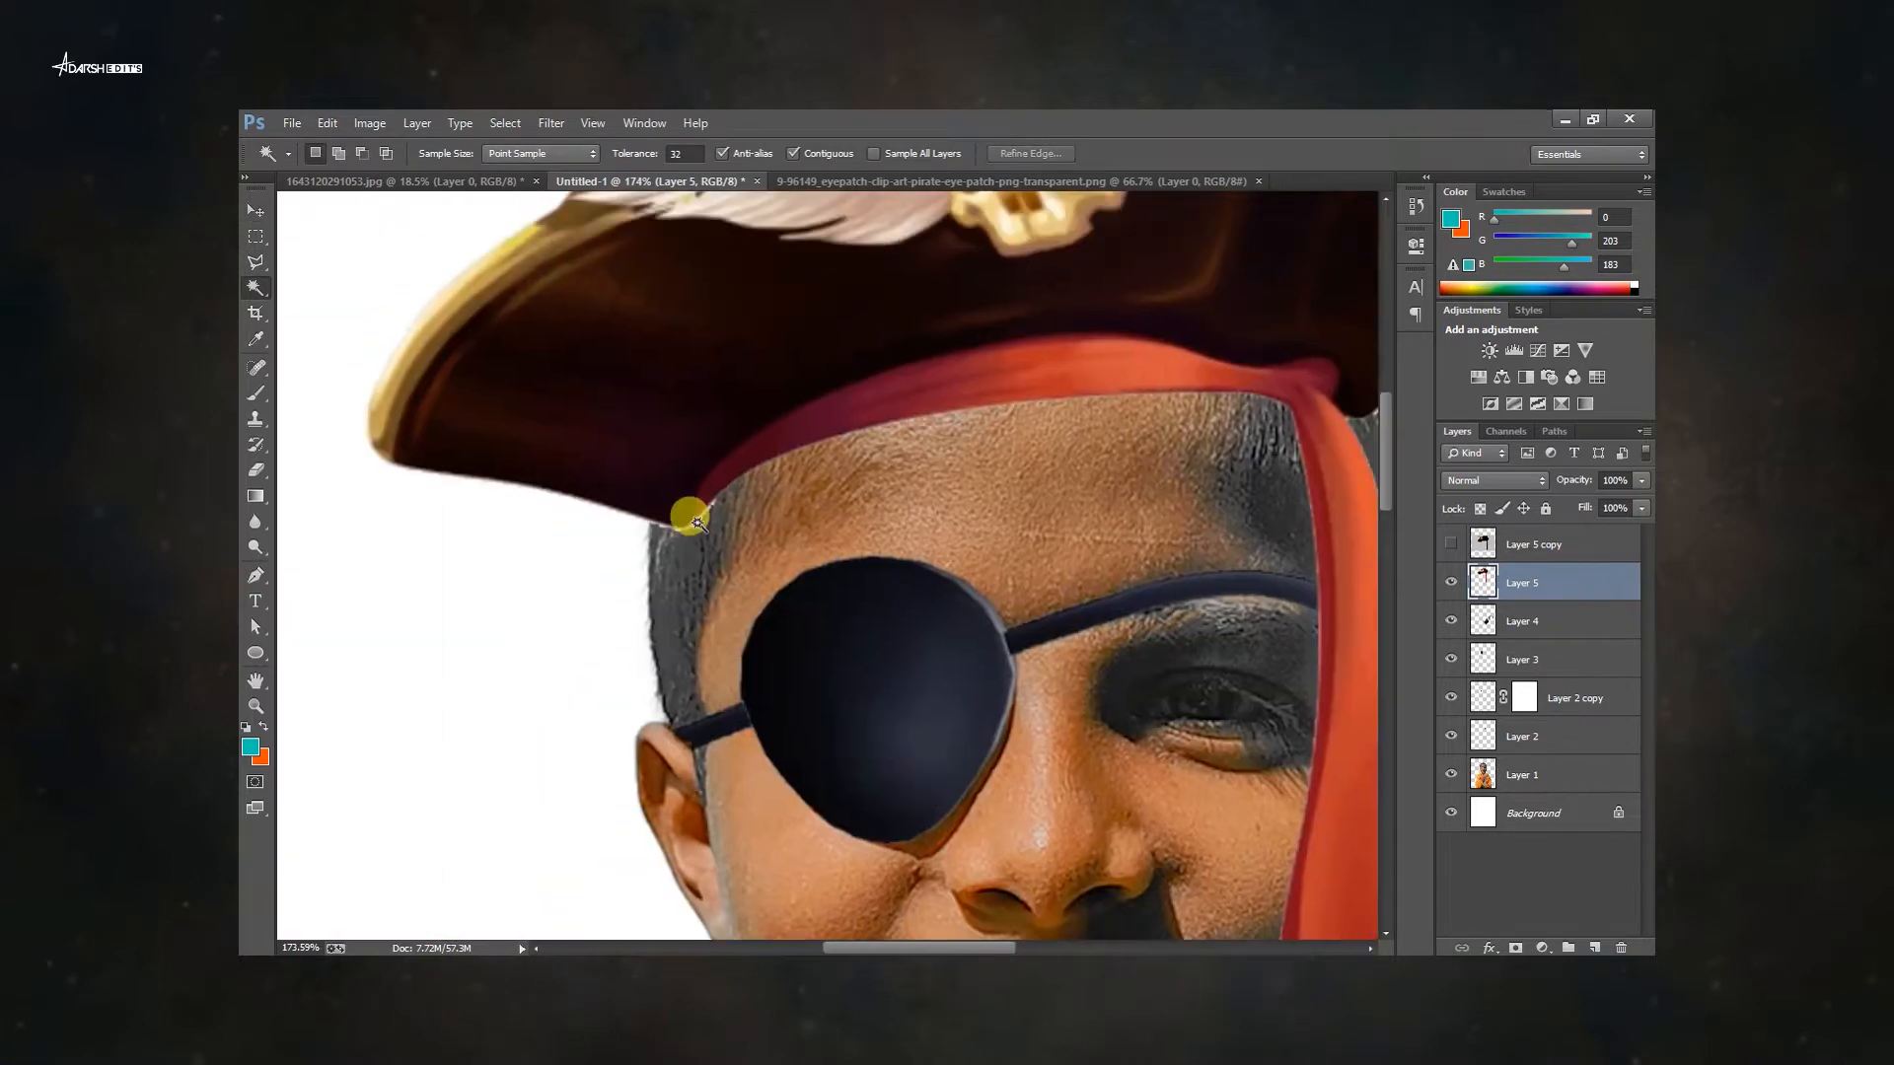
pyautogui.moveTo(685, 518); pyautogui.dragTo(1006, 515)
pyautogui.scroll(6, 800, 437)
pyautogui.click(851, 519)
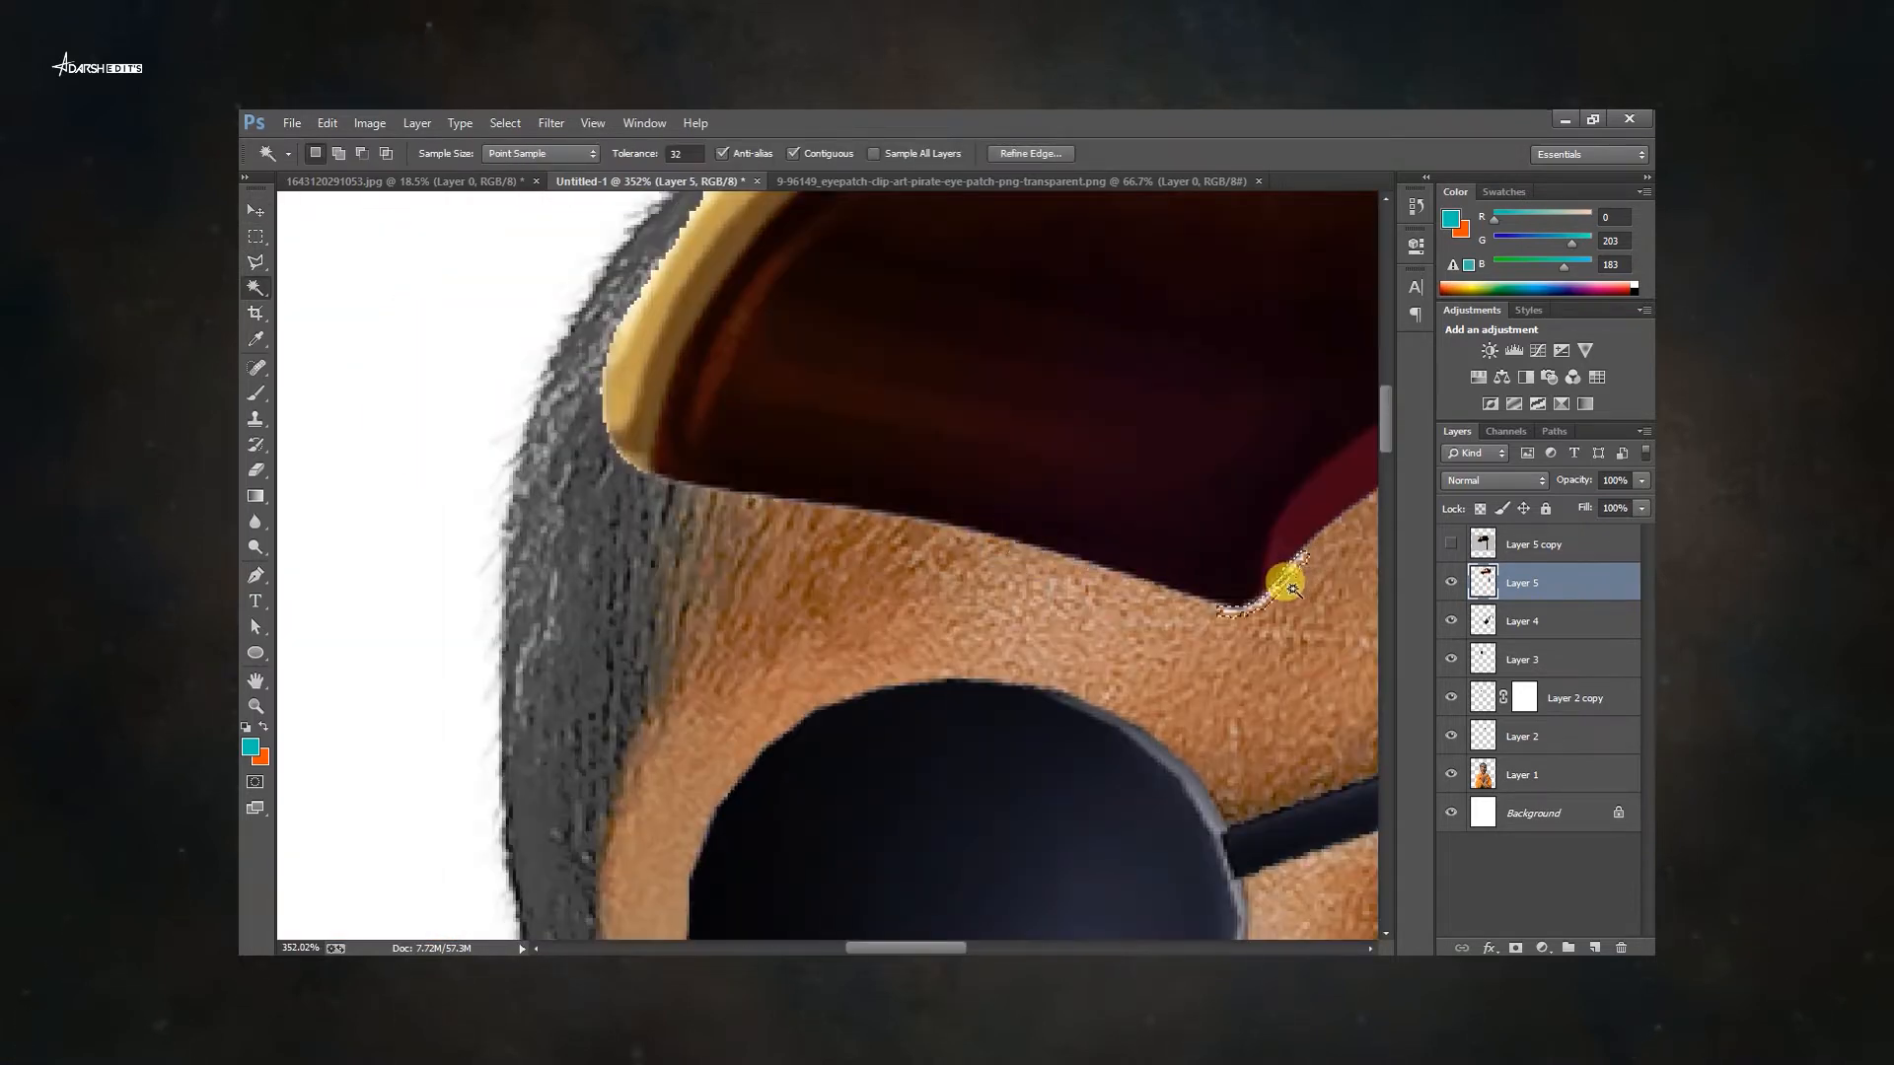
pyautogui.press('Delete')
pyautogui.hotkey('ctrl', 'd')
# Move the hat slightly and scale it a little larger over the boy's head.
pyautogui.scroll(-8, 1286, 583)
pyautogui.press('v')
pyautogui.moveTo(871, 307); pyautogui.dragTo(782, 313)
pyautogui.scroll(-2, 829, 435)
pyautogui.hotkey('ctrl', 't')
pyautogui.moveTo(960, 588); pyautogui.dragTo(993, 630)
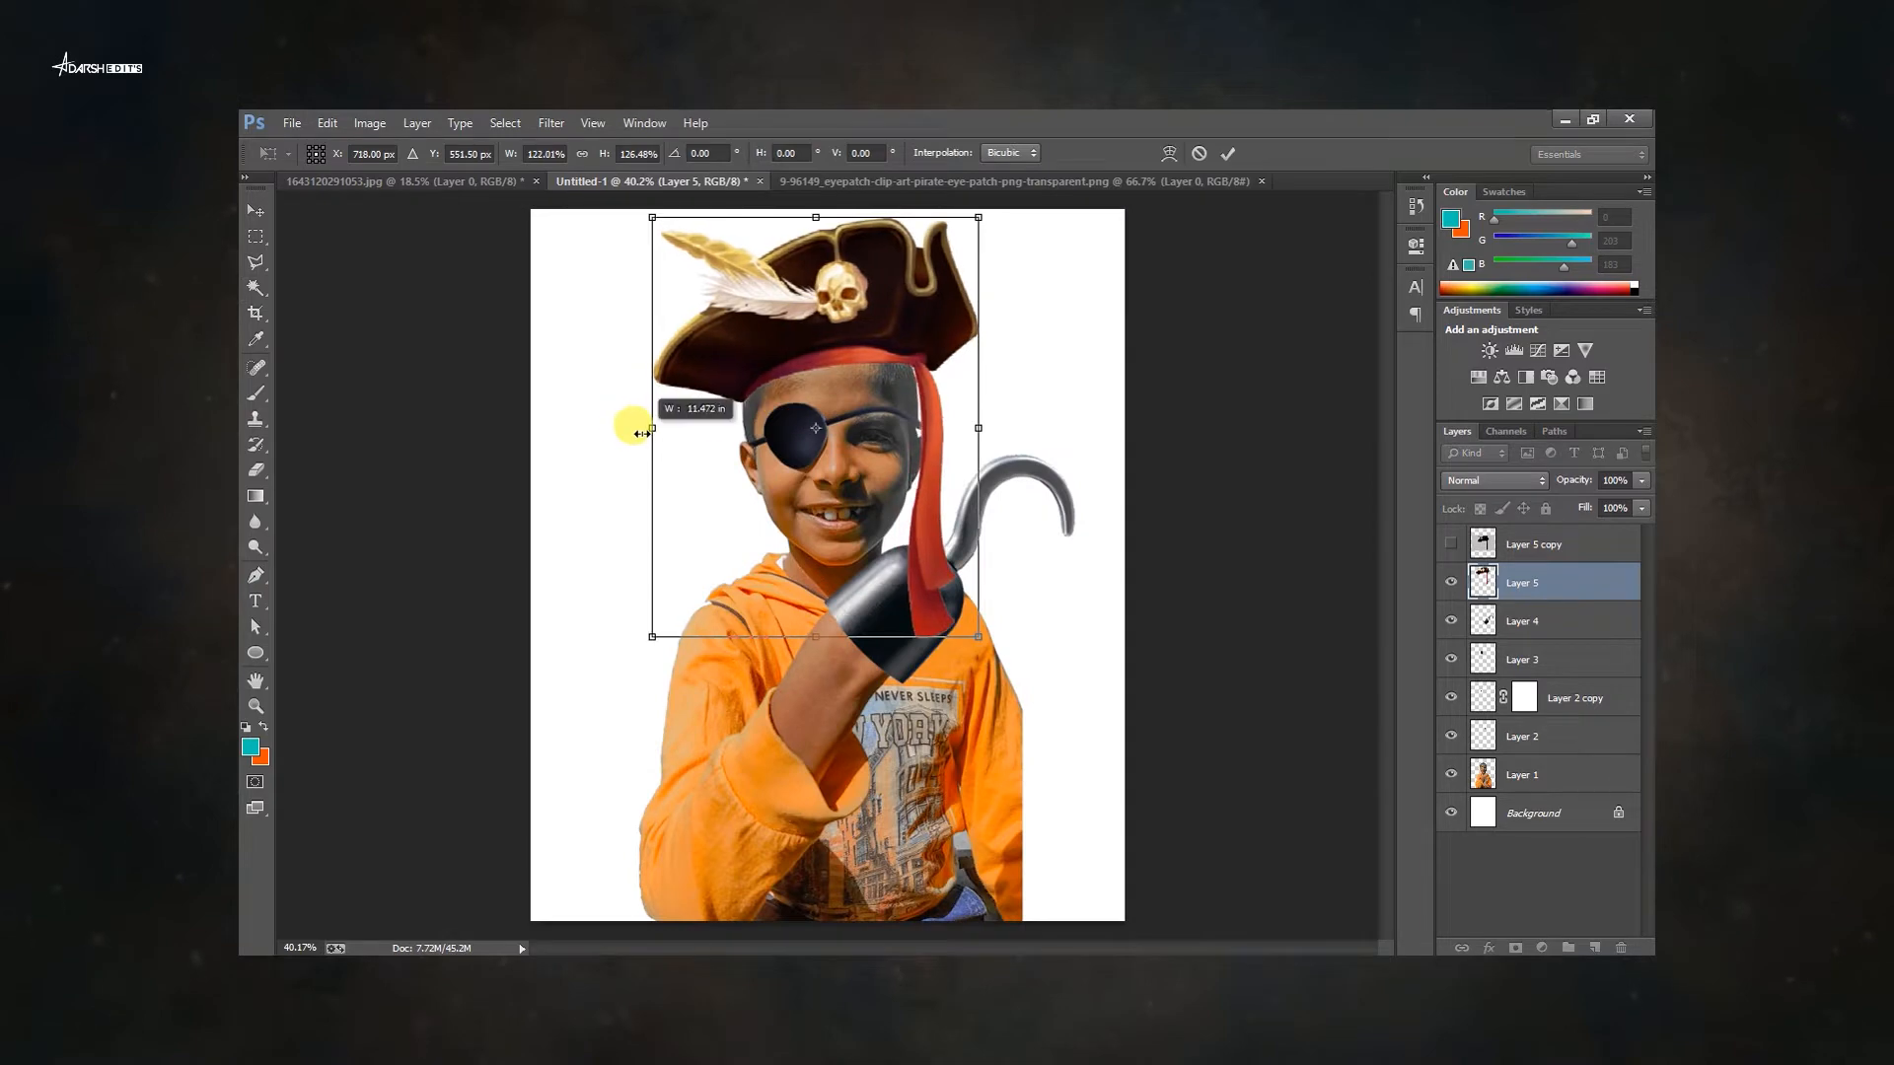
pyautogui.moveTo(641, 434); pyautogui.dragTo(631, 434)
pyautogui.press('Return')
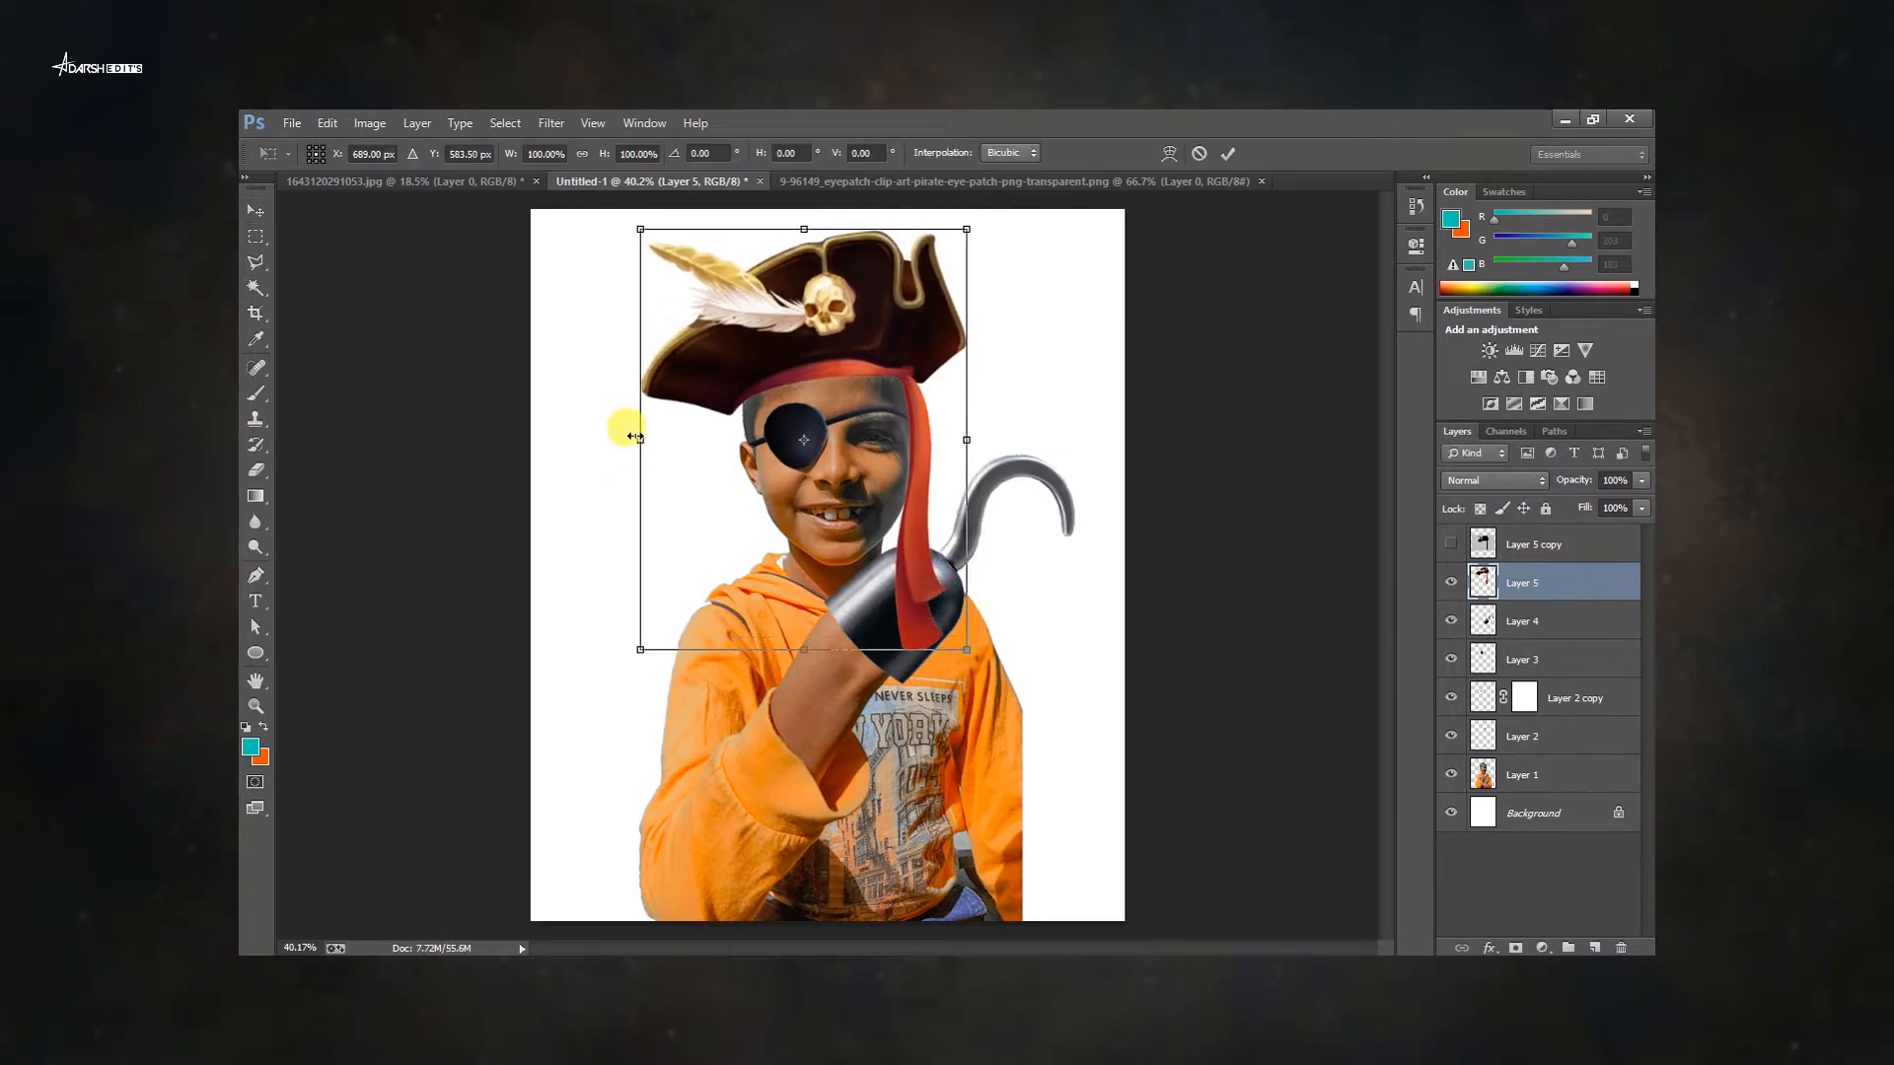
pyautogui.press('Return')
# Delete the hidden hat copy layer.
pyautogui.click(612, 439)
pyautogui.scroll(3, 795, 410)
pyautogui.scroll(-3, 800, 397)
pyautogui.click(901, 343)
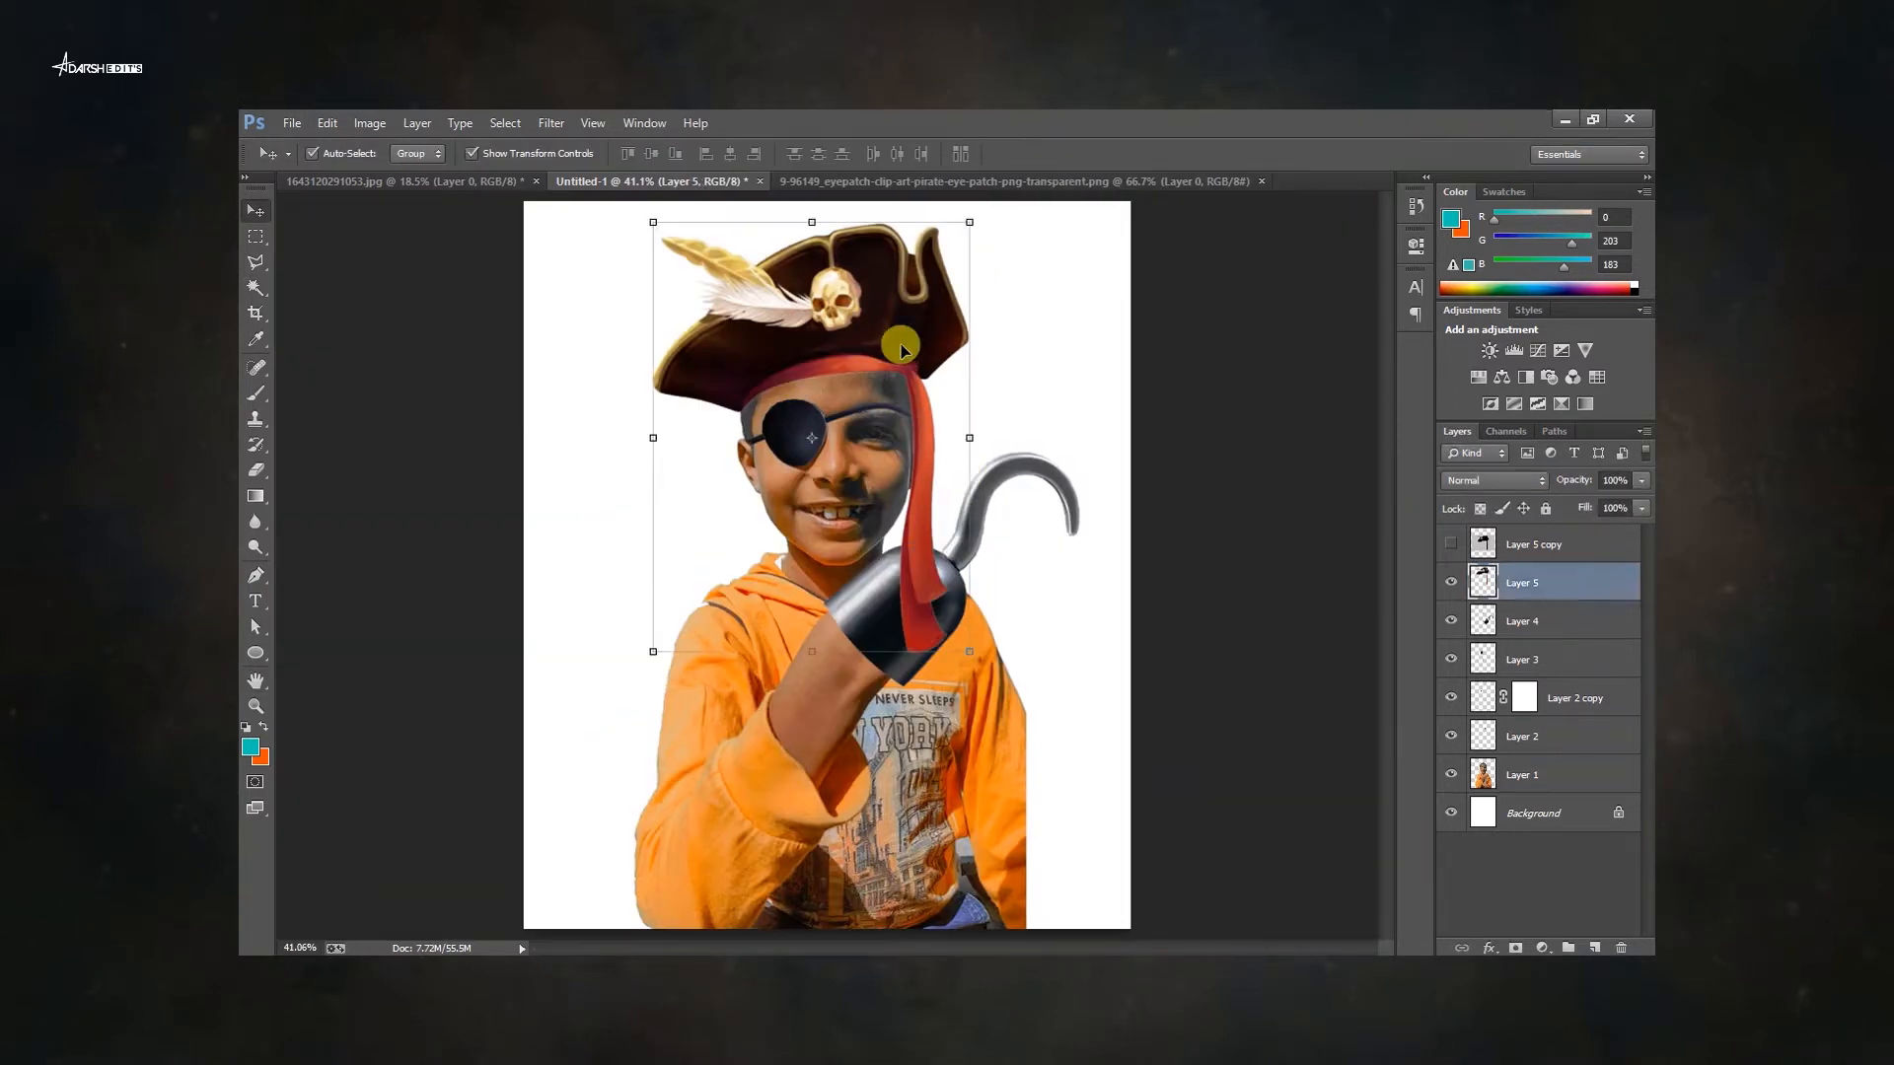
pyautogui.click(1534, 545)
pyautogui.press('Delete')
pyautogui.press('f')
pyautogui.press('f')
pyautogui.press('Tab')
pyautogui.scroll(-3, 1031, 444)
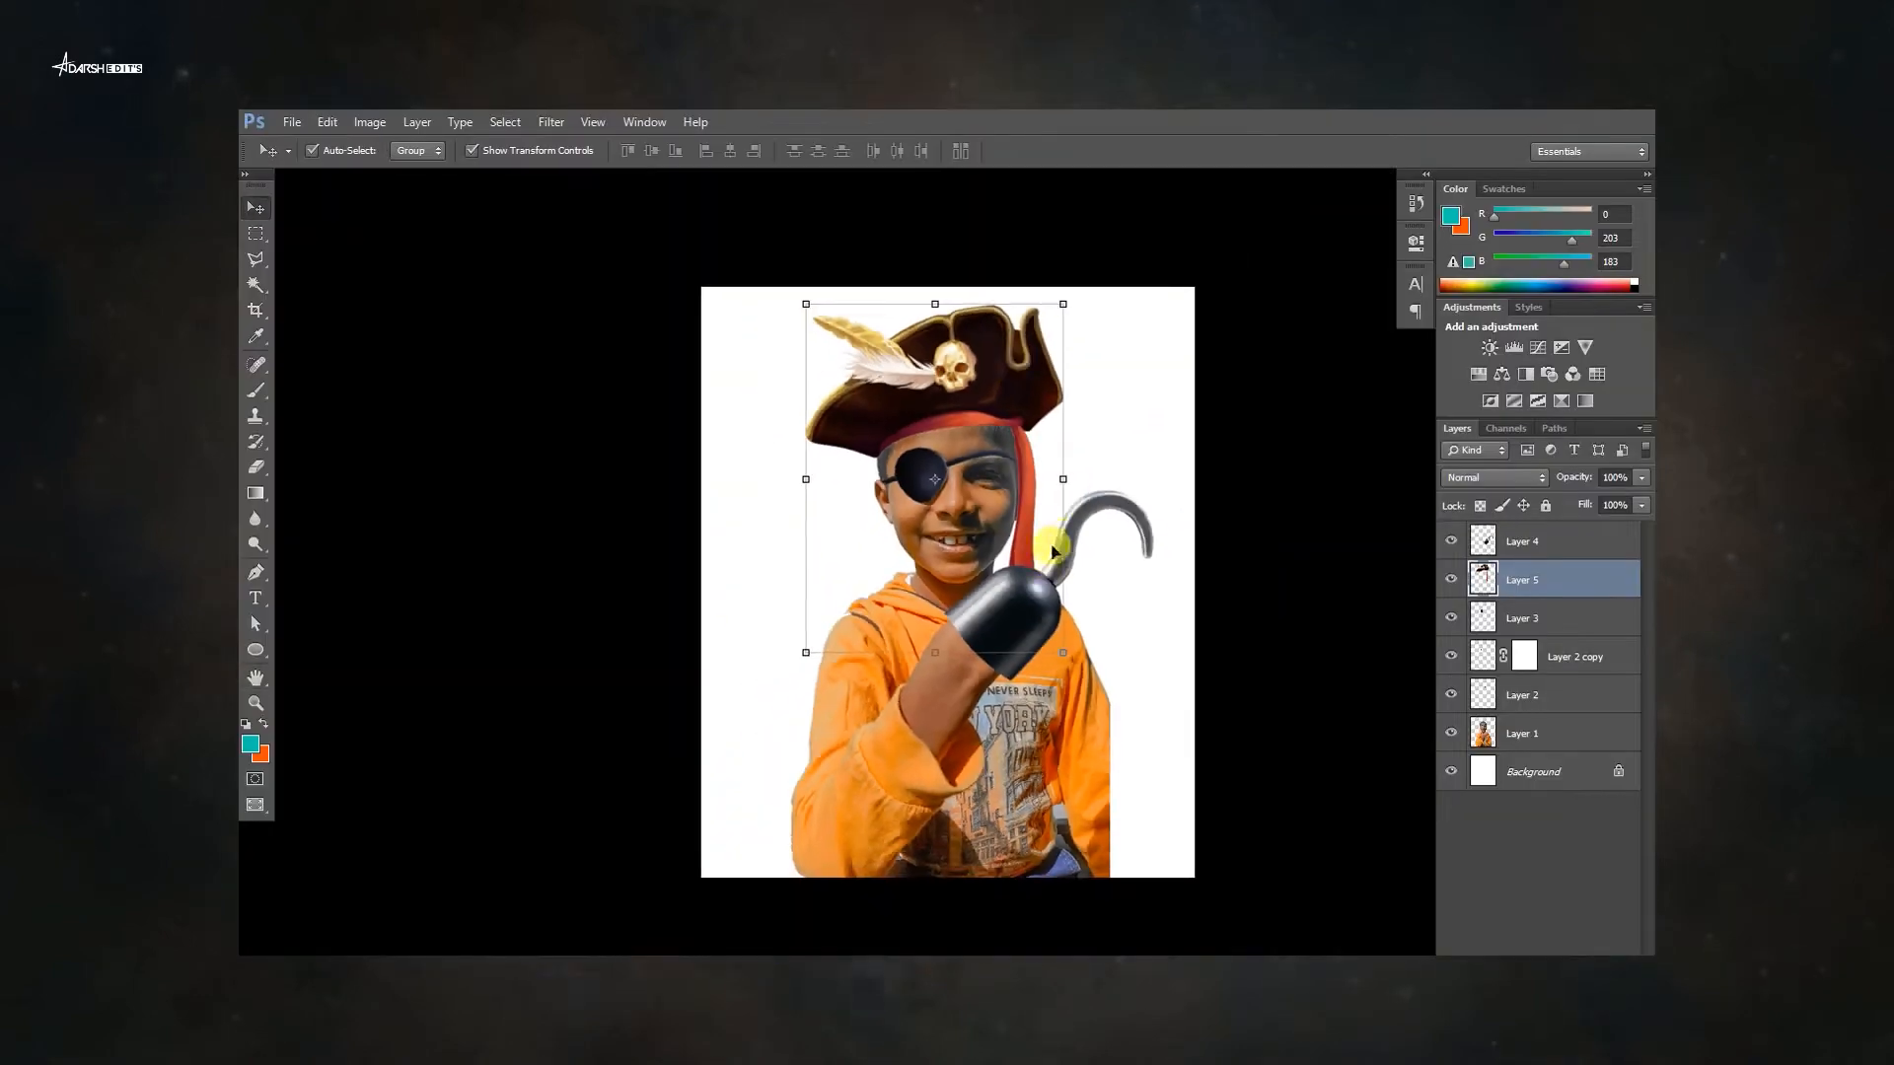
pyautogui.scroll(3, 1053, 533)
pyautogui.press('f')
# Paint dark shading on a new layer beneath the hook where the cup meets the arm.
pyautogui.rightClick(1018, 458)
pyautogui.click(1045, 469)
pyautogui.click(1534, 546)
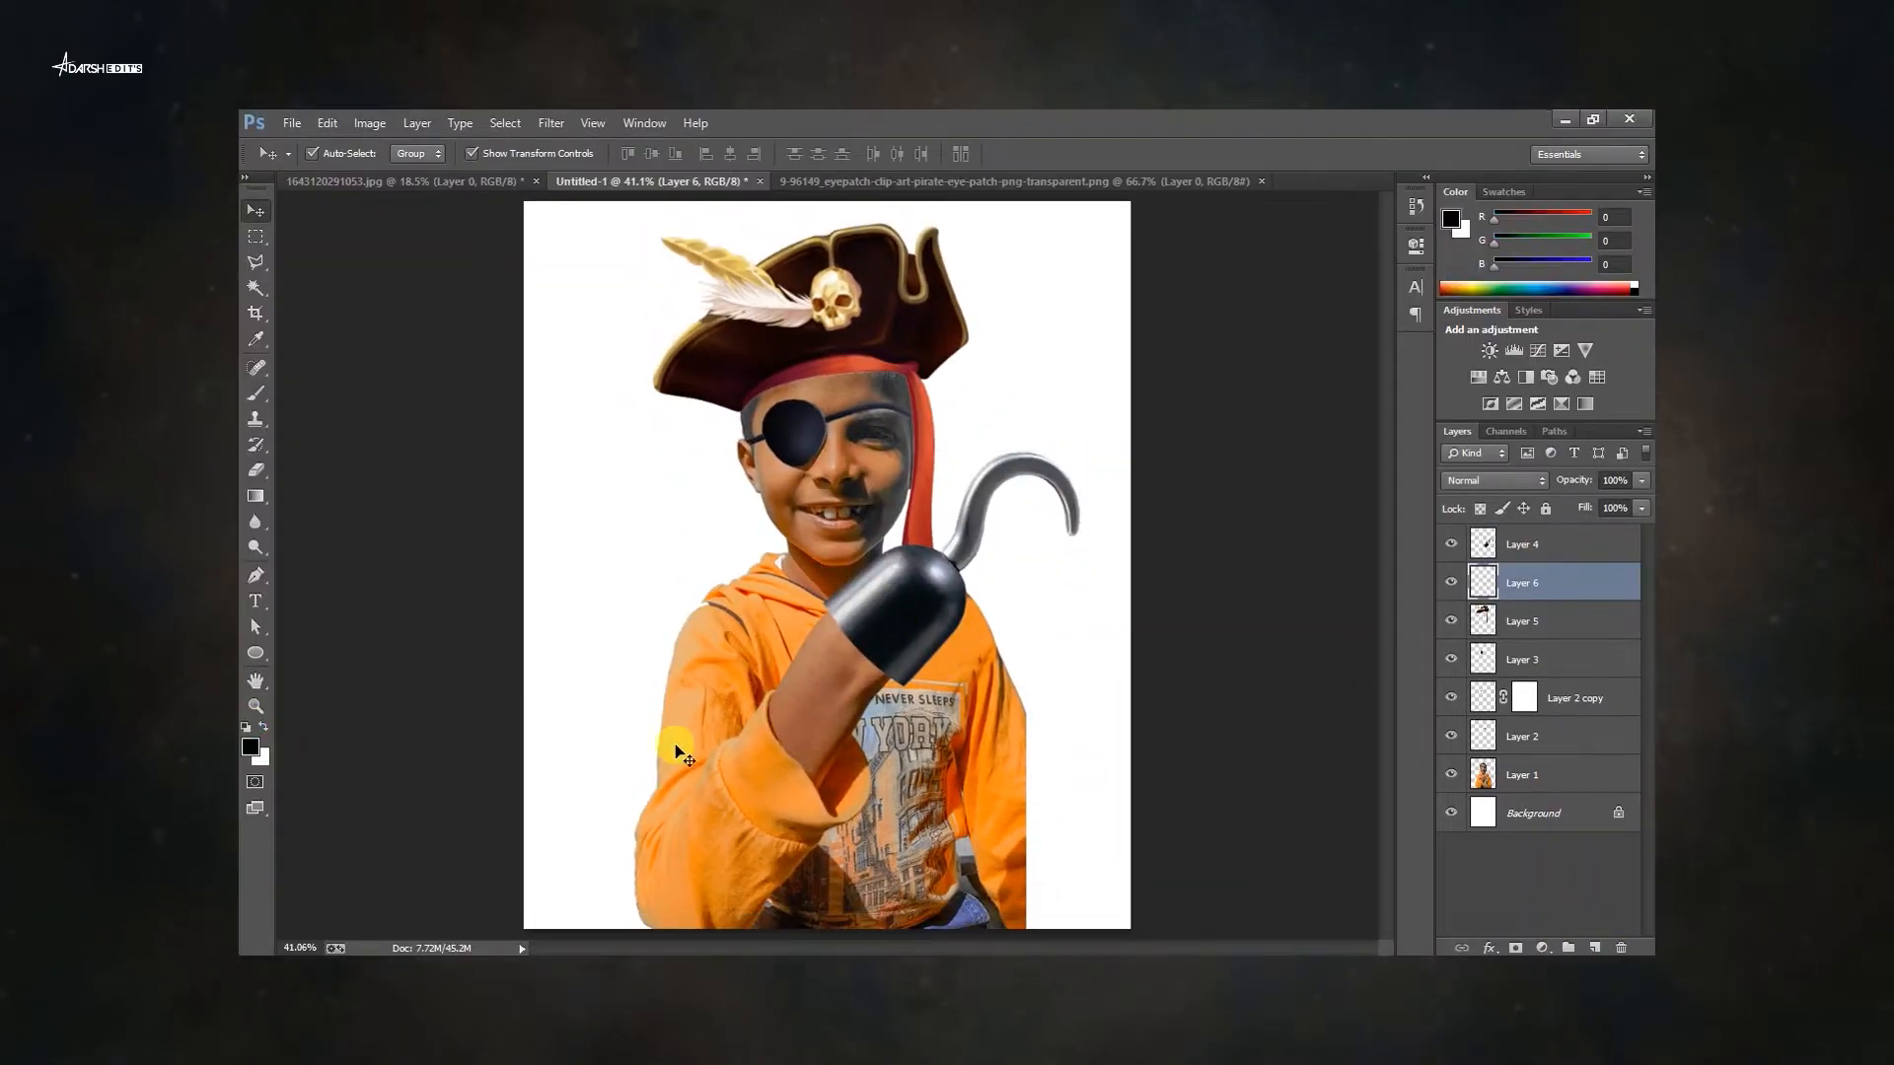
pyautogui.press('b')
pyautogui.scroll(6, 866, 636)
pyautogui.moveTo(668, 444); pyautogui.dragTo(589, 276)
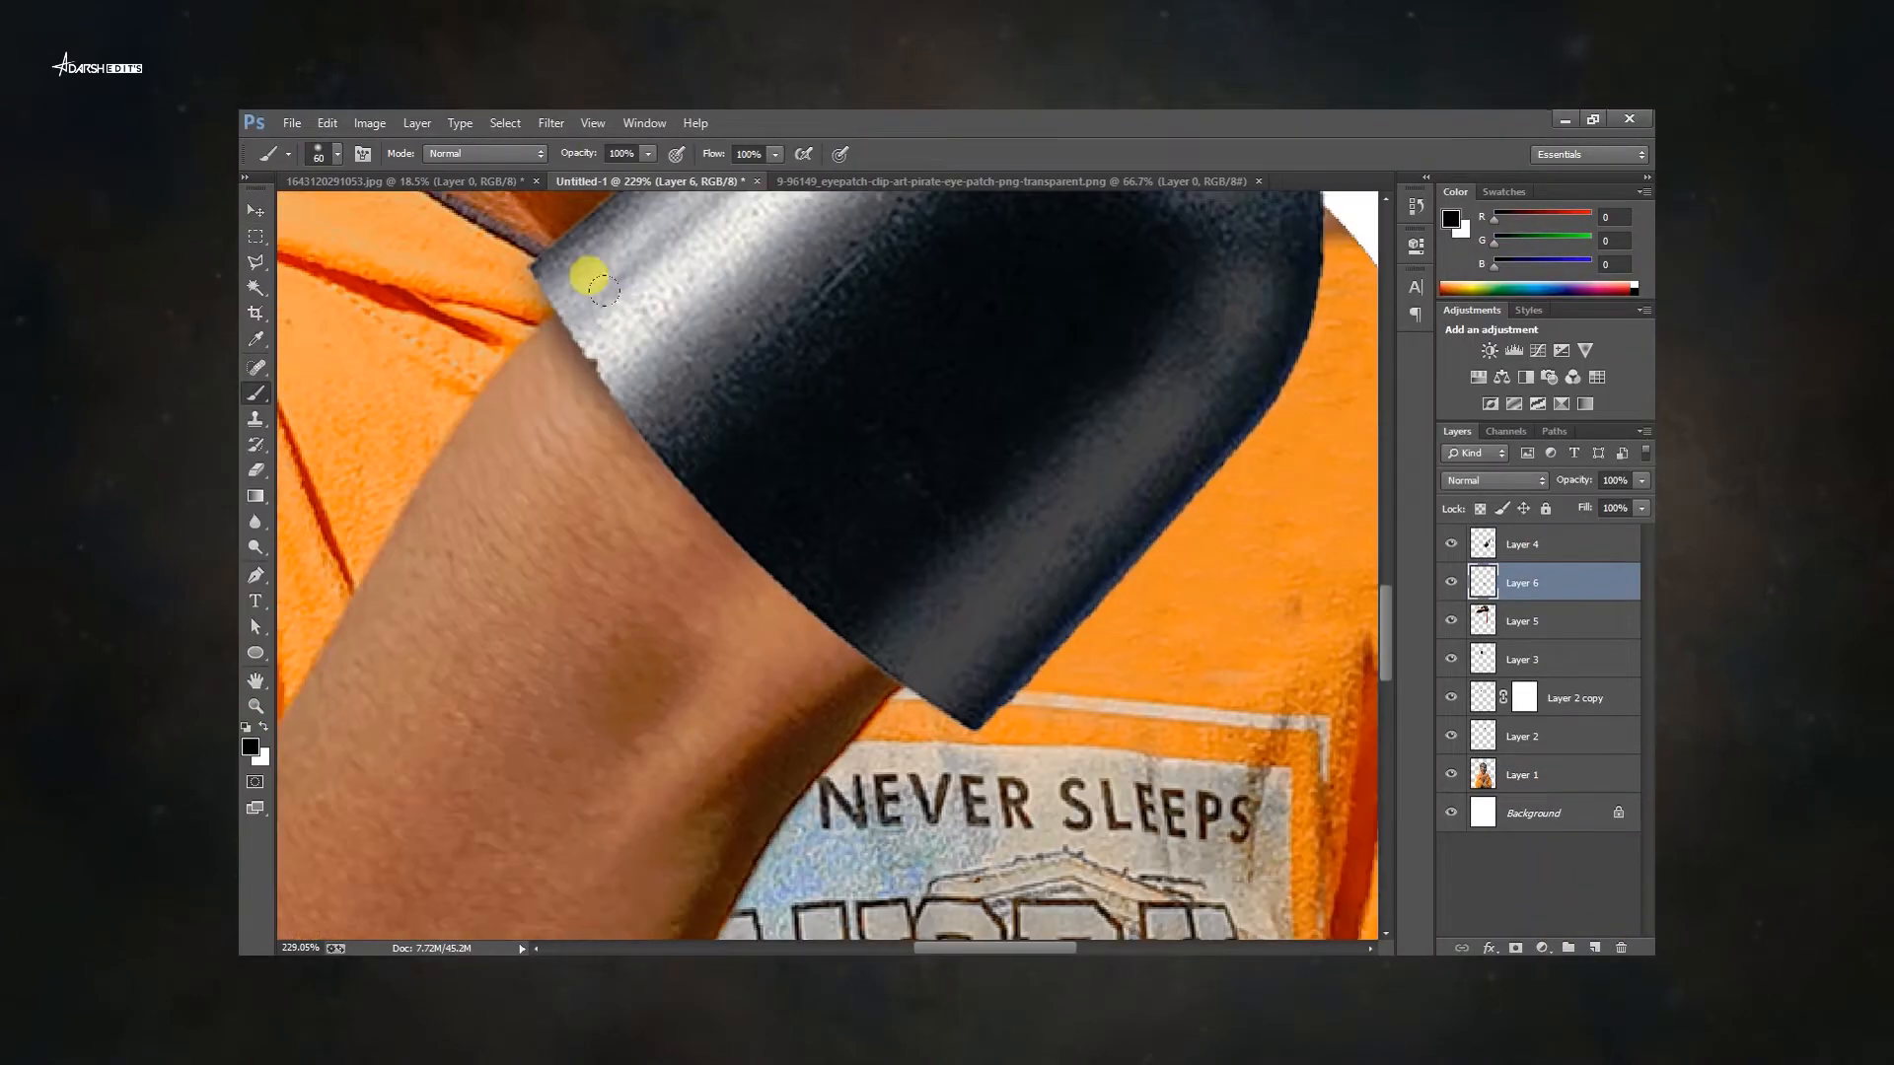
pyautogui.moveTo(799, 519); pyautogui.dragTo(920, 714)
pyautogui.moveTo(893, 735); pyautogui.dragTo(699, 429)
pyautogui.scroll(-3, 854, 654)
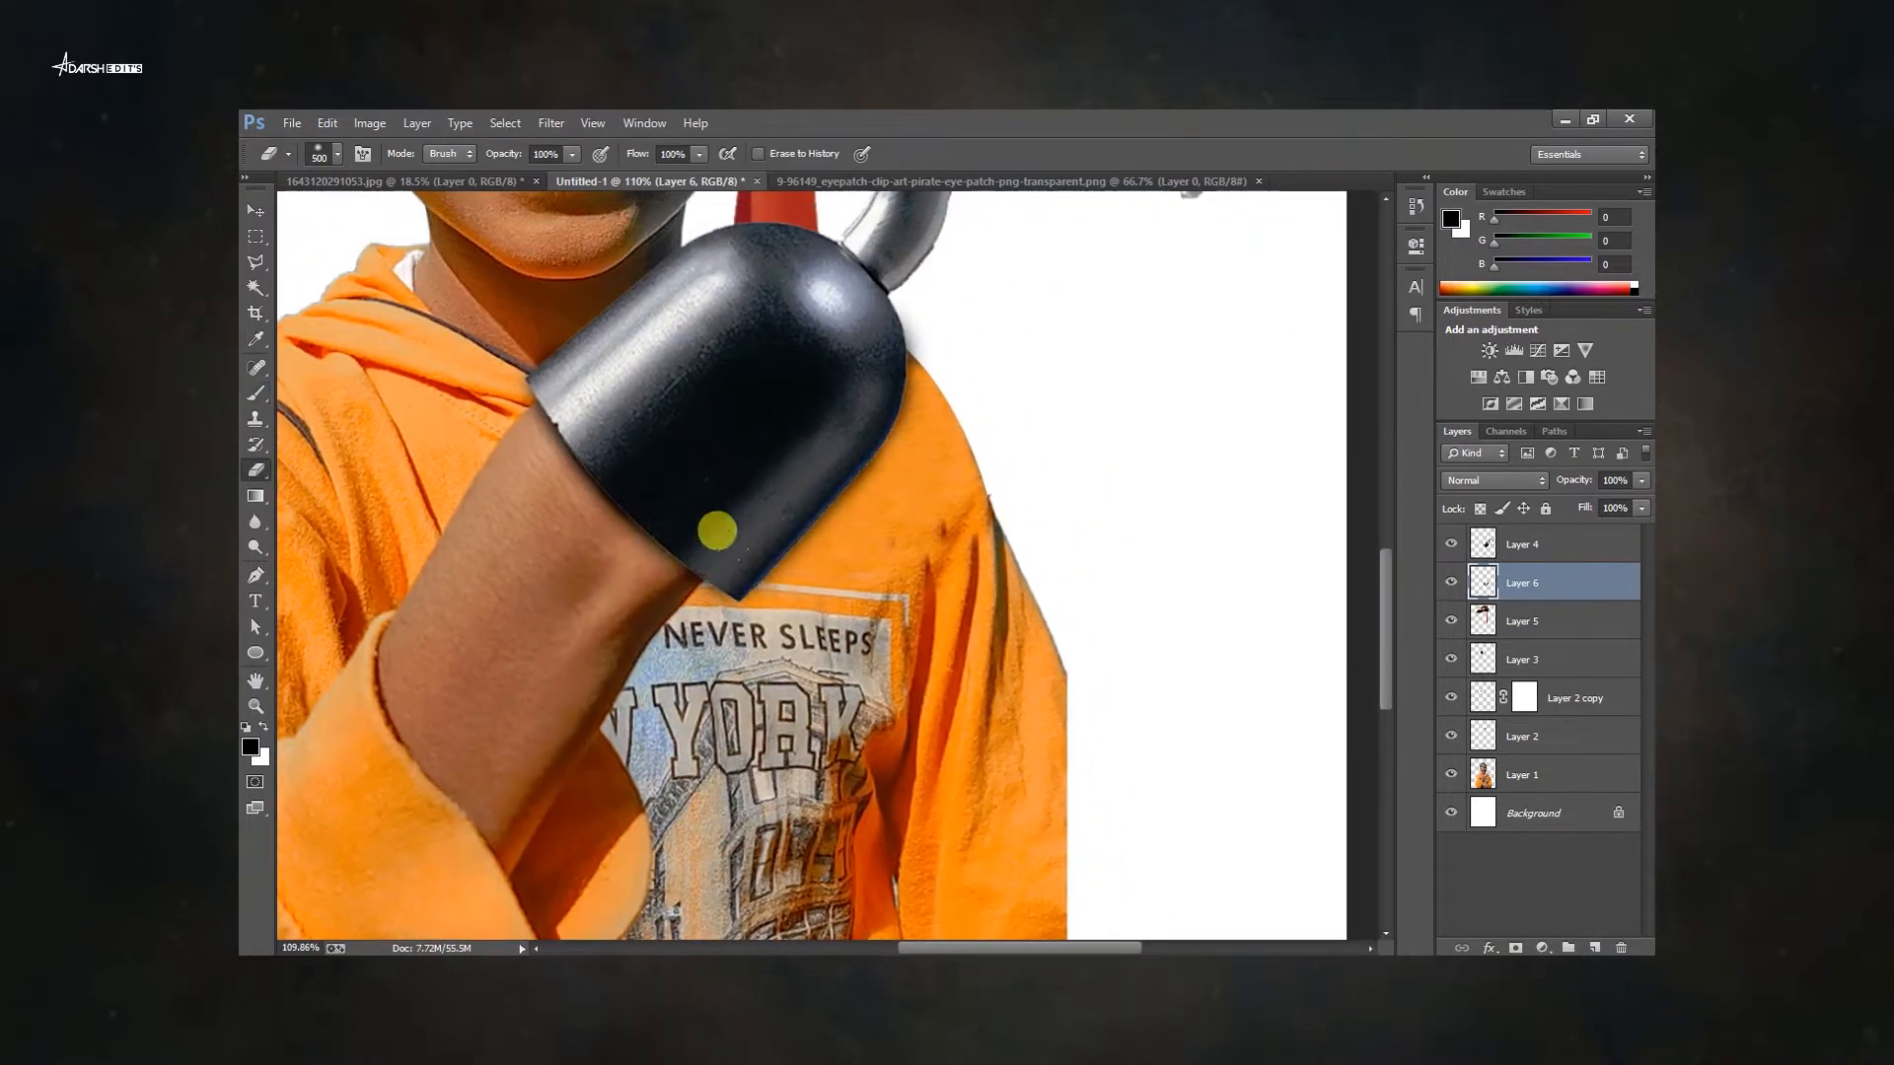
pyautogui.scroll(1, 516, 296)
pyautogui.hotkey('ctrl', '0')
pyautogui.press('v')
pyautogui.press('f')
pyautogui.click(1056, 607)
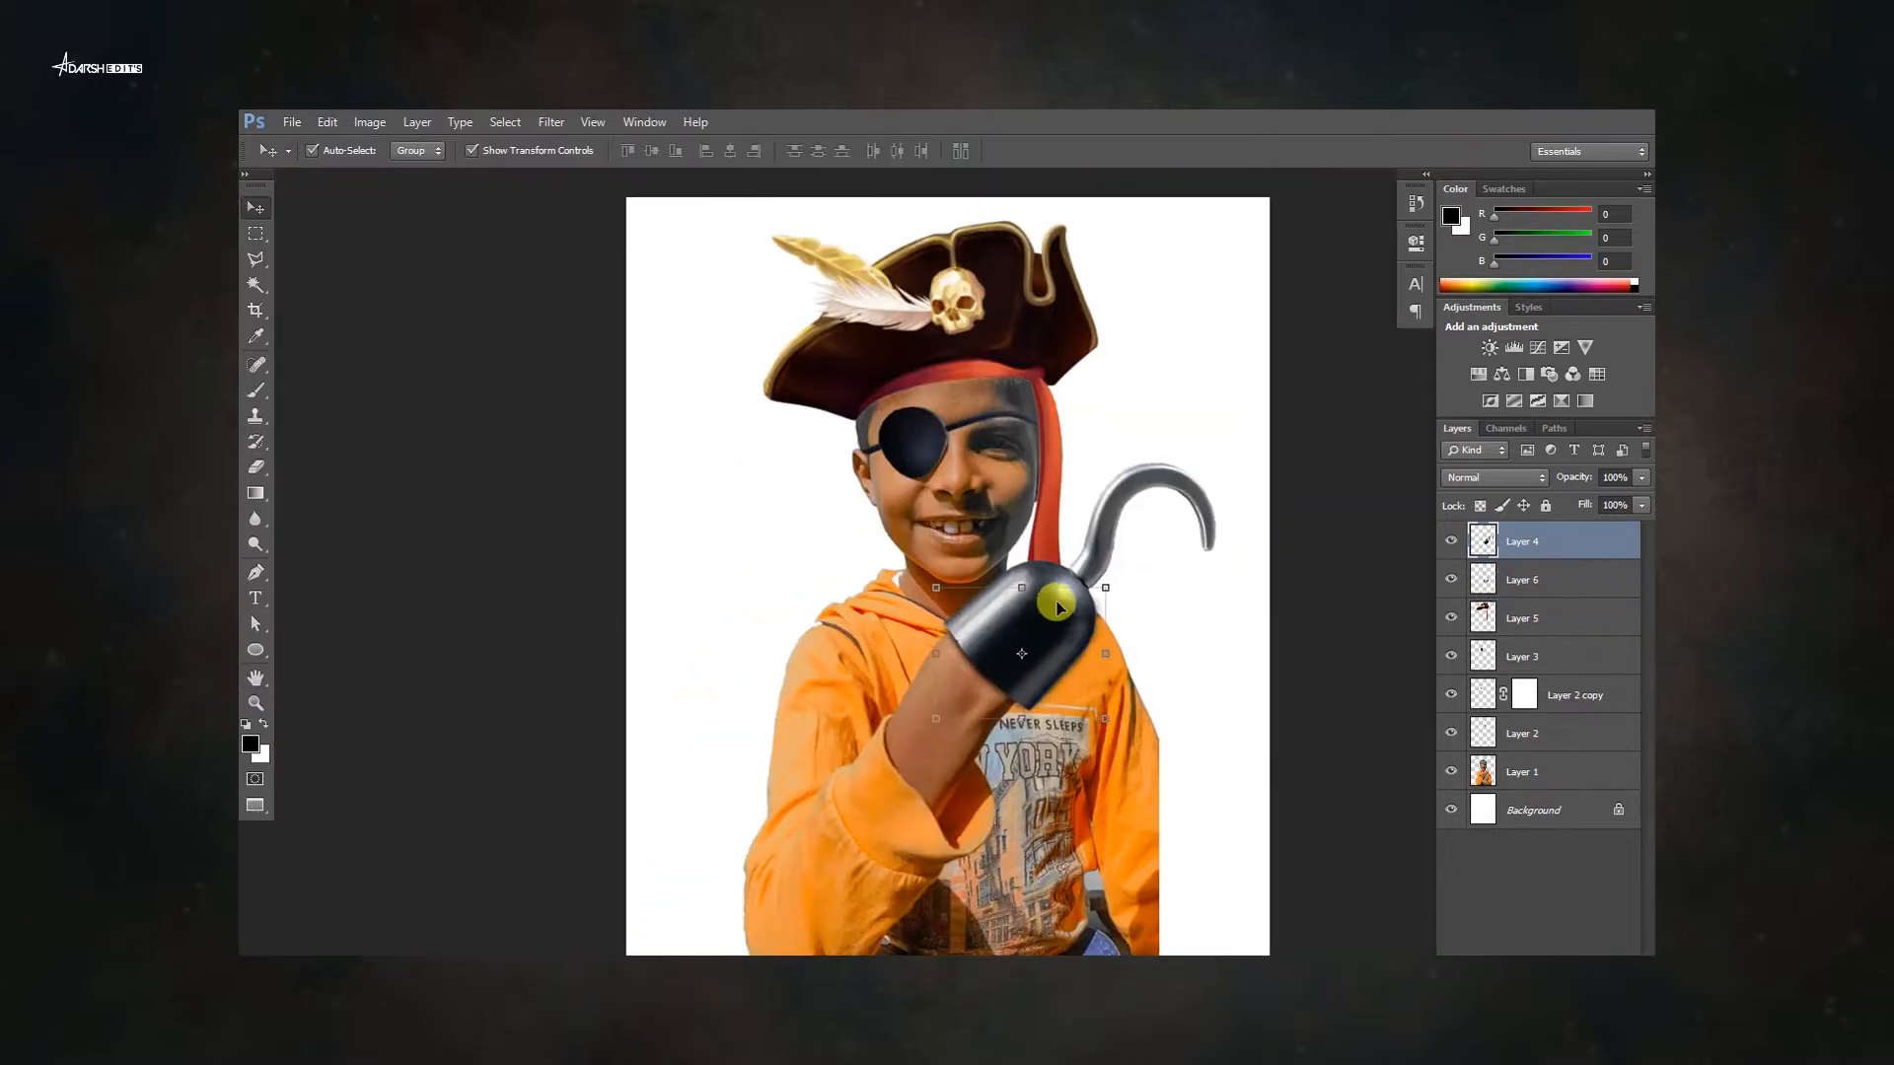
pyautogui.press('f')
pyautogui.press('f')
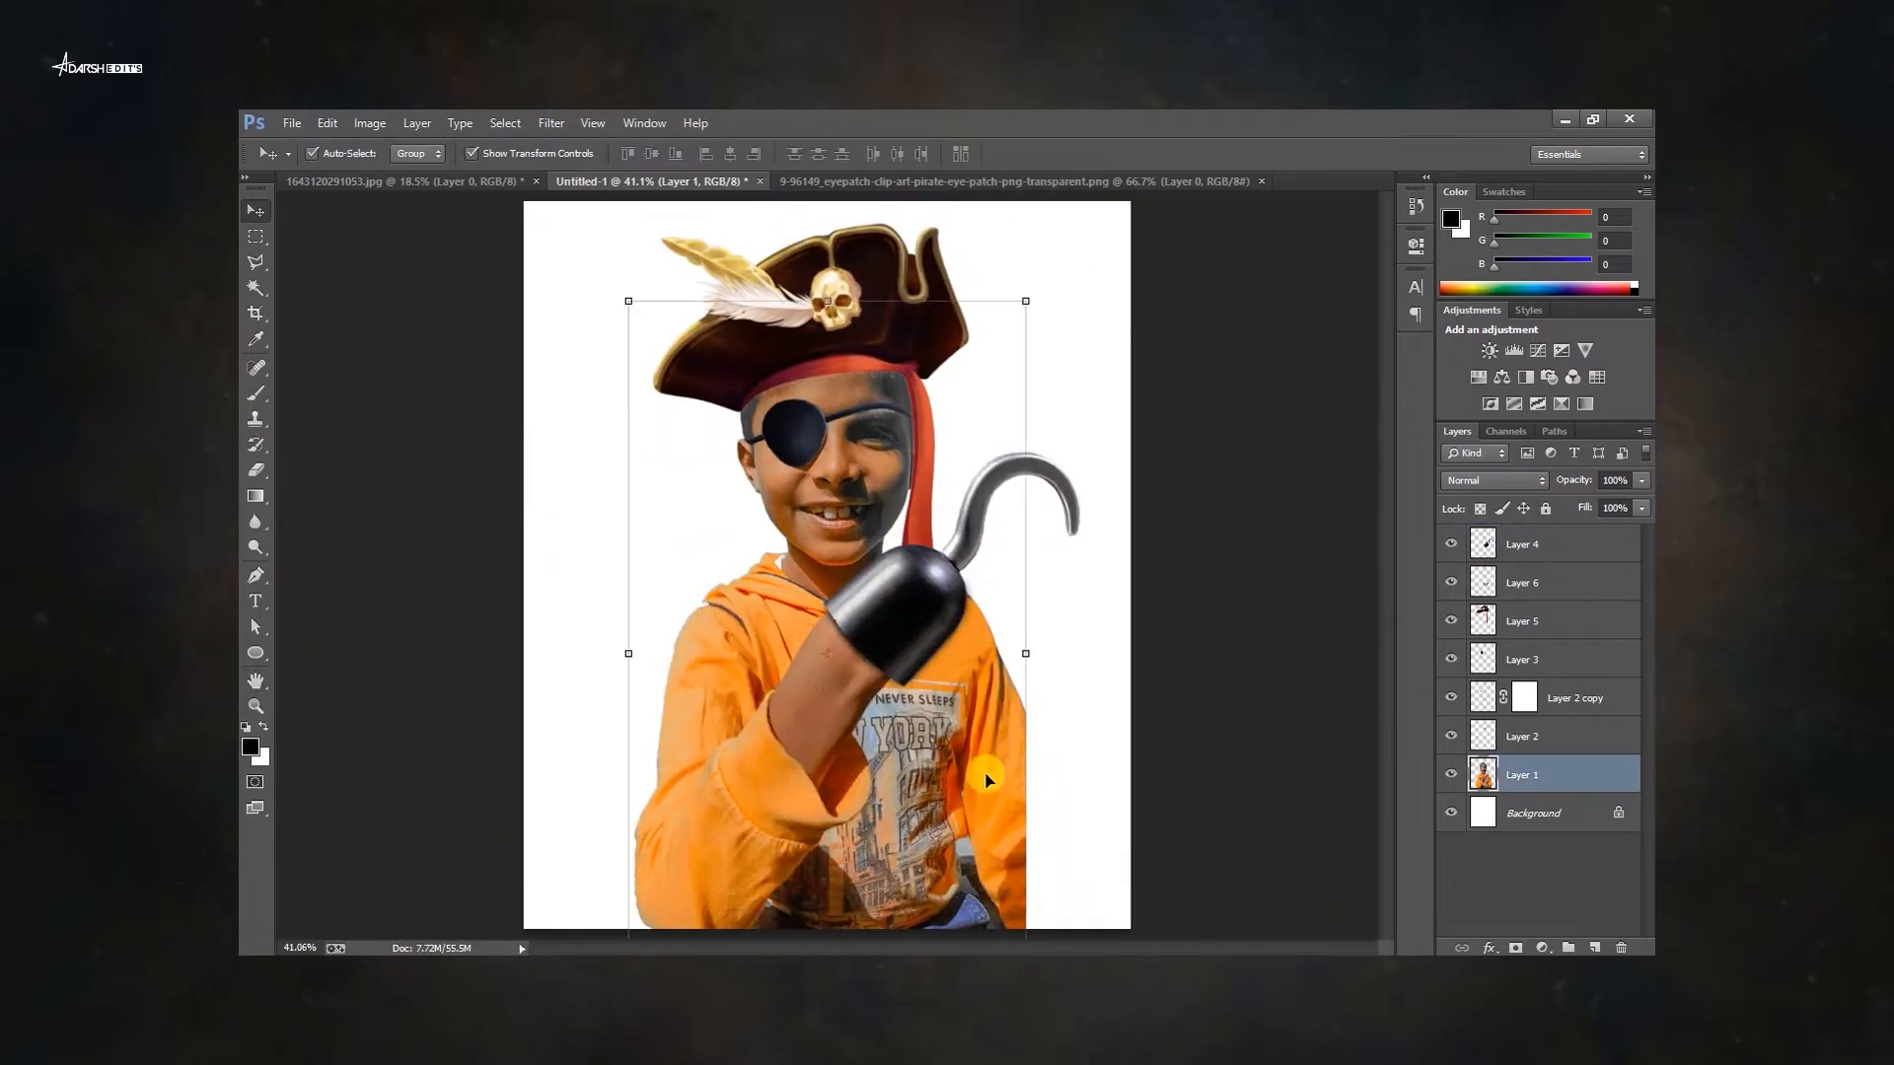
# Add a new layer above the face and paint black shadow along the hair and forehead under the hat's brim.
pyautogui.click(773, 380)
pyautogui.keyDown('ctrl'); pyautogui.click(1594, 948); pyautogui.keyUp('ctrl')
pyautogui.scroll(6, 781, 331)
pyautogui.press('b')
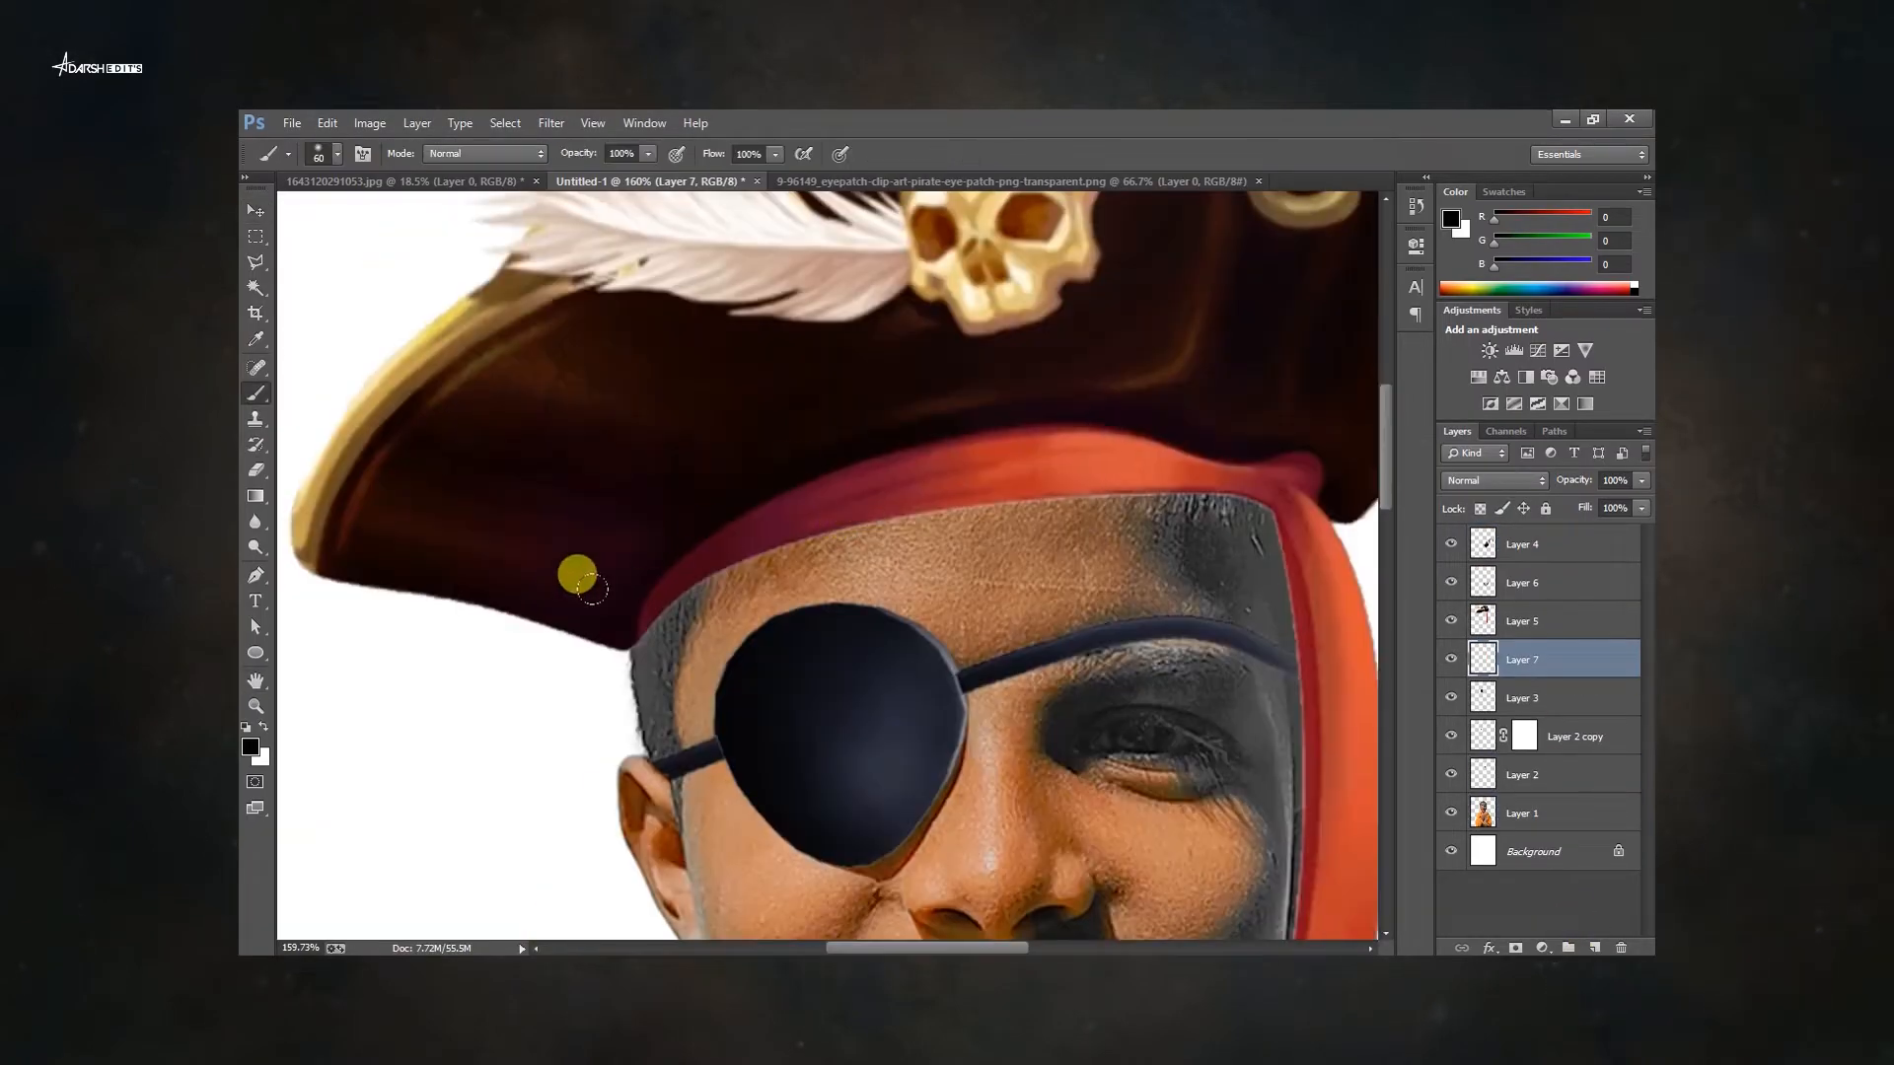
pyautogui.scroll(2, 613, 602)
pyautogui.moveTo(629, 643); pyautogui.dragTo(681, 589)
pyautogui.press(']')
pyautogui.press(']')
pyautogui.press(']')
pyautogui.press(']')
pyautogui.press(']')
pyautogui.press(']')
pyautogui.press(']')
pyautogui.moveTo(720, 533)
pyautogui.mouseDown()
pyautogui.moveTo(485, 560)
pyautogui.moveTo(856, 473)
pyautogui.mouseUp()
pyautogui.moveTo(1047, 454)
pyautogui.mouseDown()
pyautogui.moveTo(881, 455)
pyautogui.moveTo(1114, 464)
pyautogui.moveTo(1121, 497)
pyautogui.mouseUp()
pyautogui.scroll(-4, 869, 383)
pyautogui.scroll(3, 868, 383)
pyautogui.press('[')
pyautogui.press('[')
pyautogui.press('[')
pyautogui.scroll(-3, 691, 345)
pyautogui.moveTo(1125, 614)
pyautogui.mouseDown()
pyautogui.moveTo(1144, 367)
pyautogui.moveTo(1132, 498)
pyautogui.moveTo(1135, 439)
pyautogui.mouseUp()
pyautogui.moveTo(1151, 380)
pyautogui.mouseDown()
pyautogui.moveTo(1155, 822)
pyautogui.moveTo(1163, 606)
pyautogui.mouseUp()
# Create a new layer clipped to the hat layer and paint dark shading across the forehead and the face beside the bandana.
pyautogui.hotkey('ctrl', '0')
pyautogui.press('v')
pyautogui.click(919, 405)
pyautogui.hotkey('ctrl', 'shift', 'n')
pyautogui.press('Return')
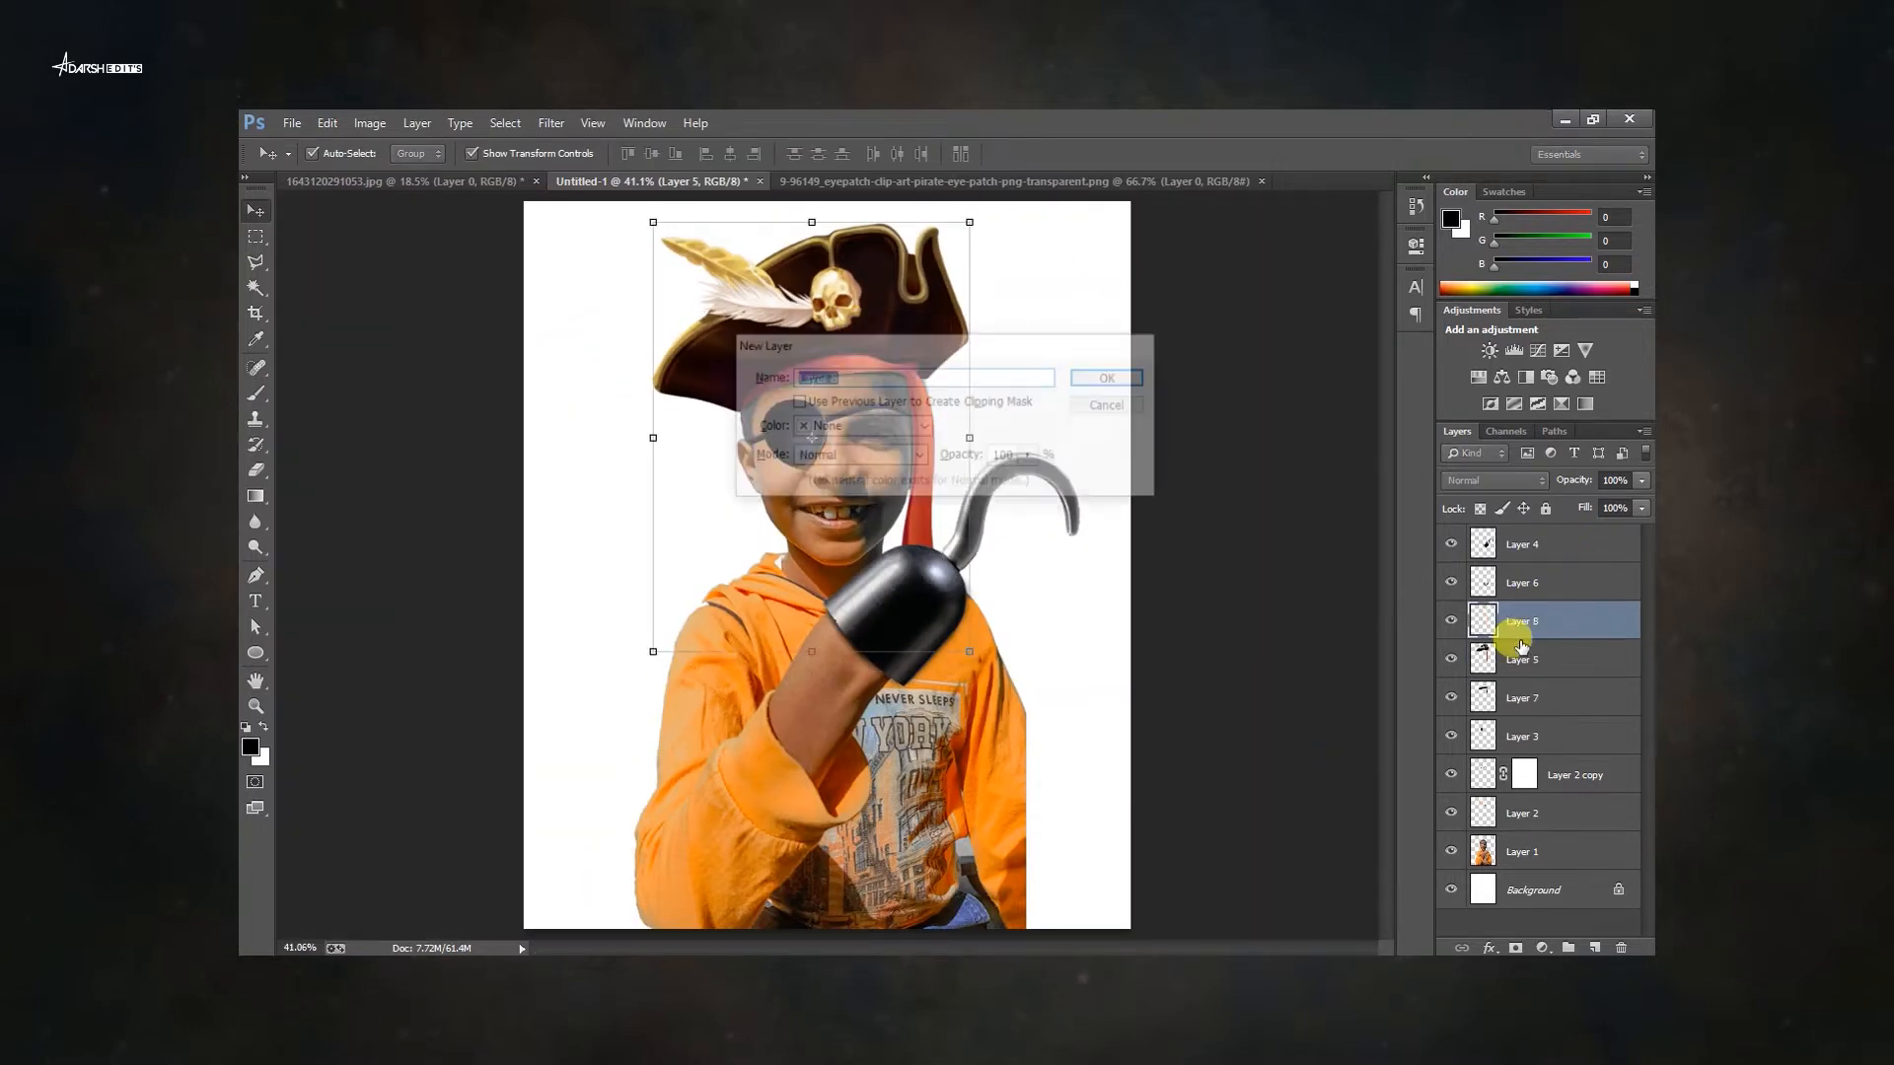
pyautogui.keyDown('alt'); pyautogui.click(1512, 641); pyautogui.keyUp('alt')
pyautogui.press('b')
pyautogui.moveTo(740, 379)
pyautogui.mouseDown()
pyautogui.moveTo(858, 612)
pyautogui.moveTo(808, 773)
pyautogui.mouseUp()
pyautogui.moveTo(626, 741)
pyautogui.mouseDown()
pyautogui.moveTo(942, 574)
pyautogui.moveTo(1184, 499)
pyautogui.mouseUp()
pyautogui.moveTo(1372, 529); pyautogui.dragTo(798, 589)
pyautogui.moveTo(577, 549); pyautogui.dragTo(992, 504)
pyautogui.moveTo(1092, 515); pyautogui.dragTo(840, 510)
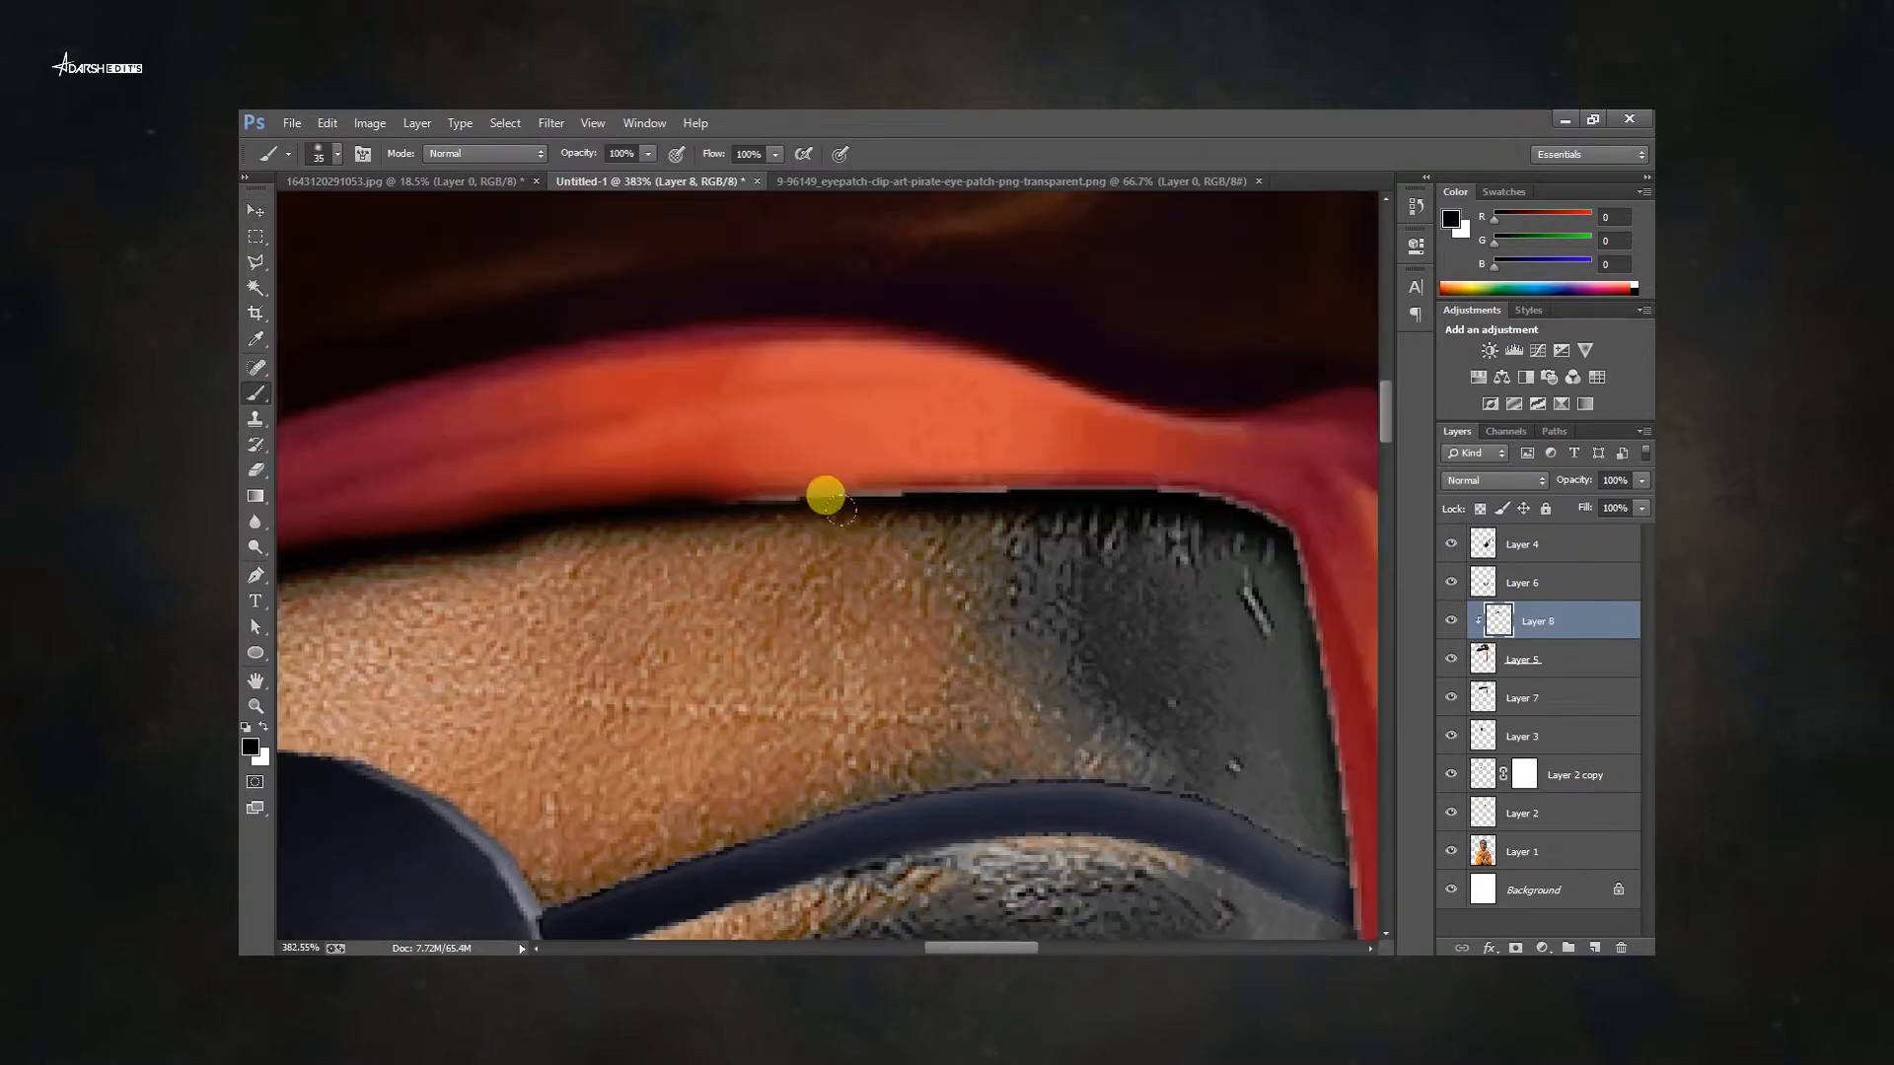
pyautogui.moveTo(1233, 681); pyautogui.dragTo(1115, 382)
pyautogui.moveTo(1210, 316); pyautogui.dragTo(1235, 580)
pyautogui.moveTo(1134, 631); pyautogui.dragTo(1105, 207)
pyautogui.moveTo(1135, 182); pyautogui.dragTo(1160, 525)
pyautogui.click(1298, 522)
pyautogui.moveTo(1115, 259); pyautogui.dragTo(1070, 436)
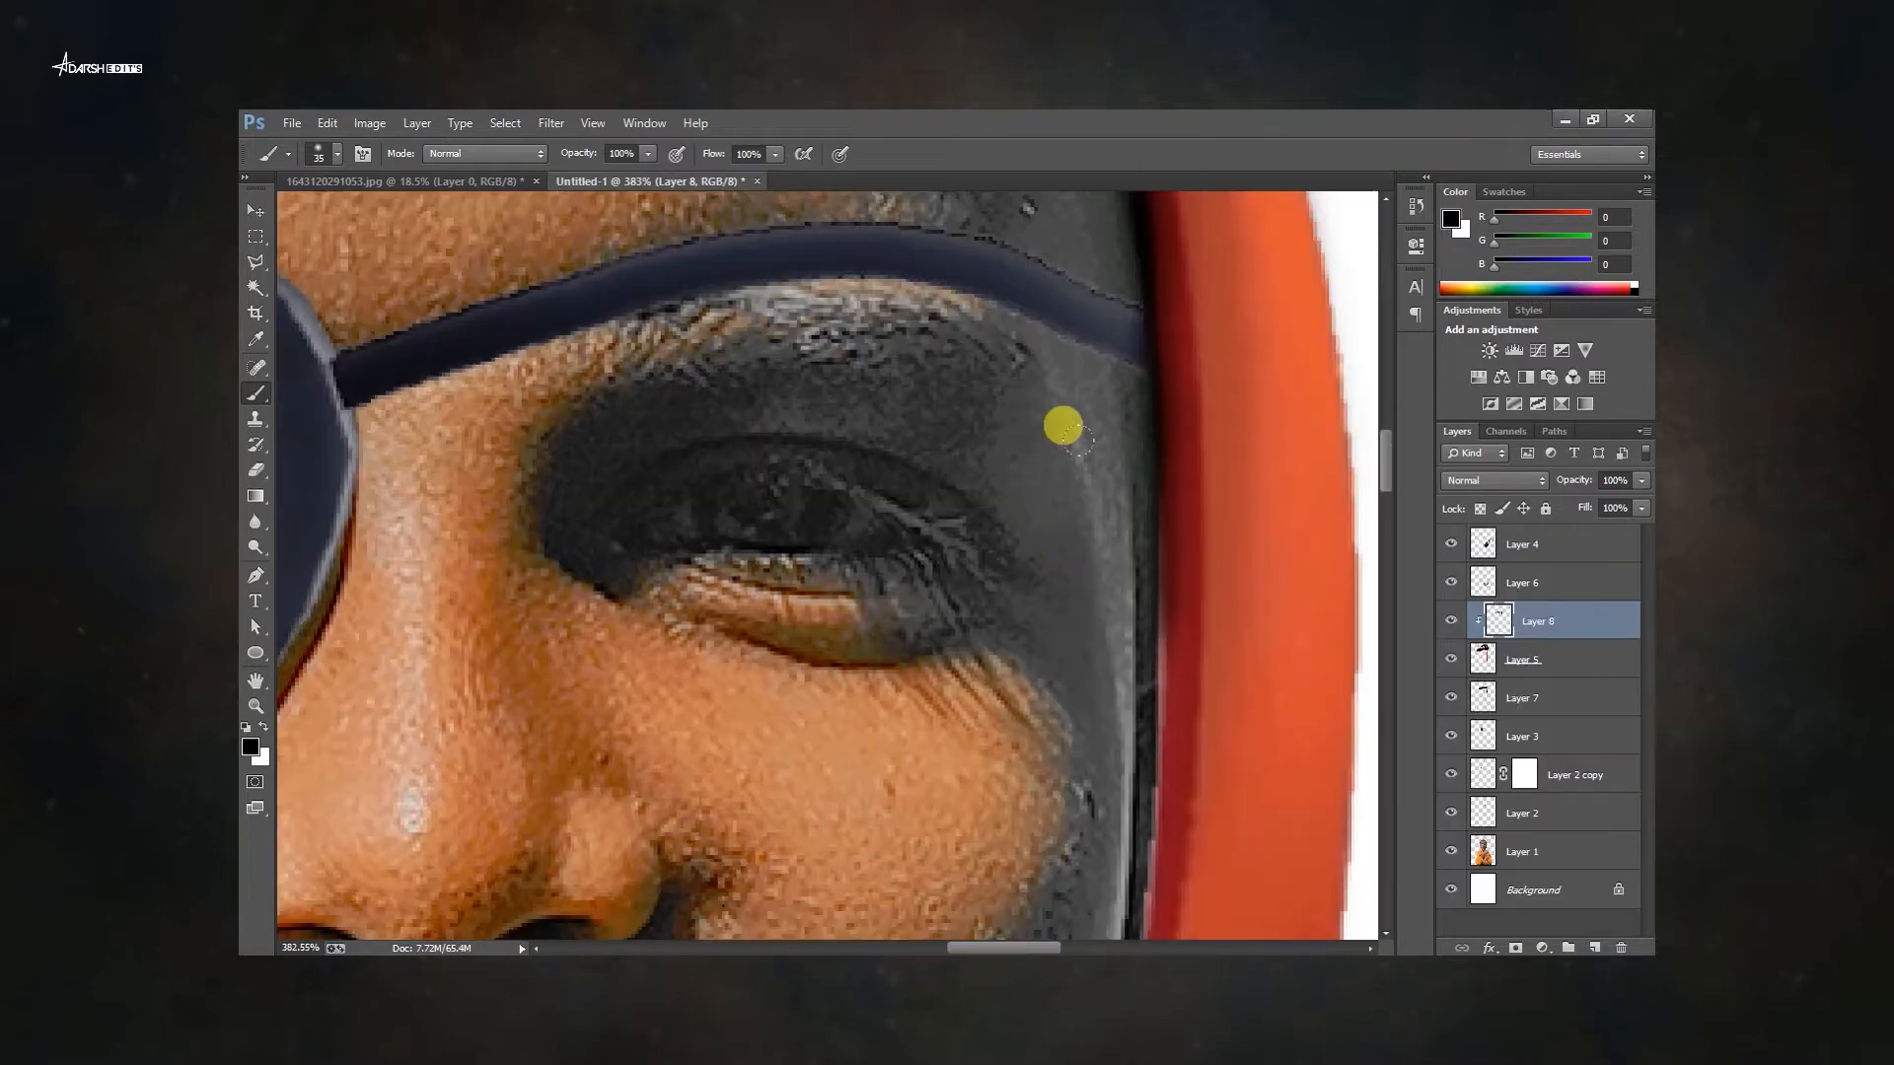
pyautogui.moveTo(1075, 592); pyautogui.dragTo(1097, 429)
pyautogui.moveTo(1191, 501); pyautogui.dragTo(1171, 801)
pyautogui.scroll(-5, 1055, 652)
pyautogui.moveTo(1056, 664); pyautogui.dragTo(1166, 365)
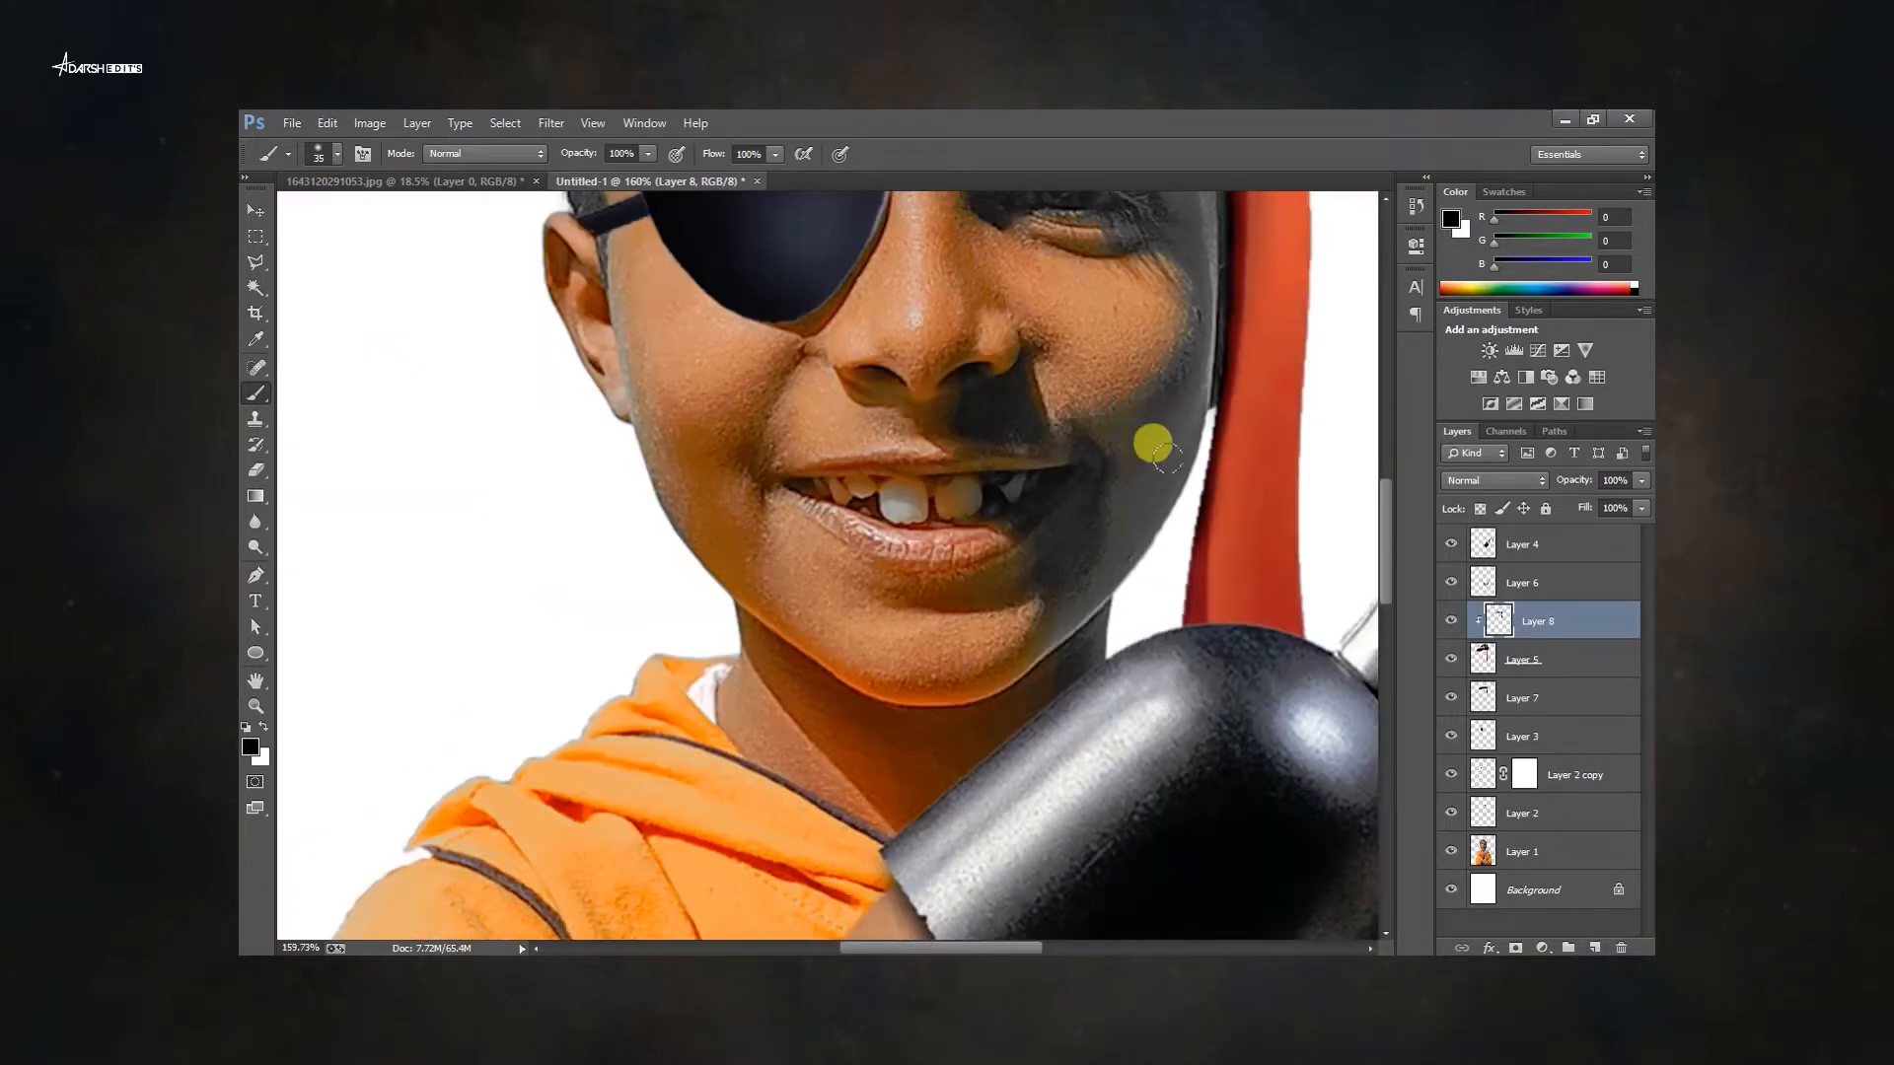
# Select and delete a stray area of the shading layer with the Magic Wand.
pyautogui.hotkey('ctrl', '0')
pyautogui.press('v')
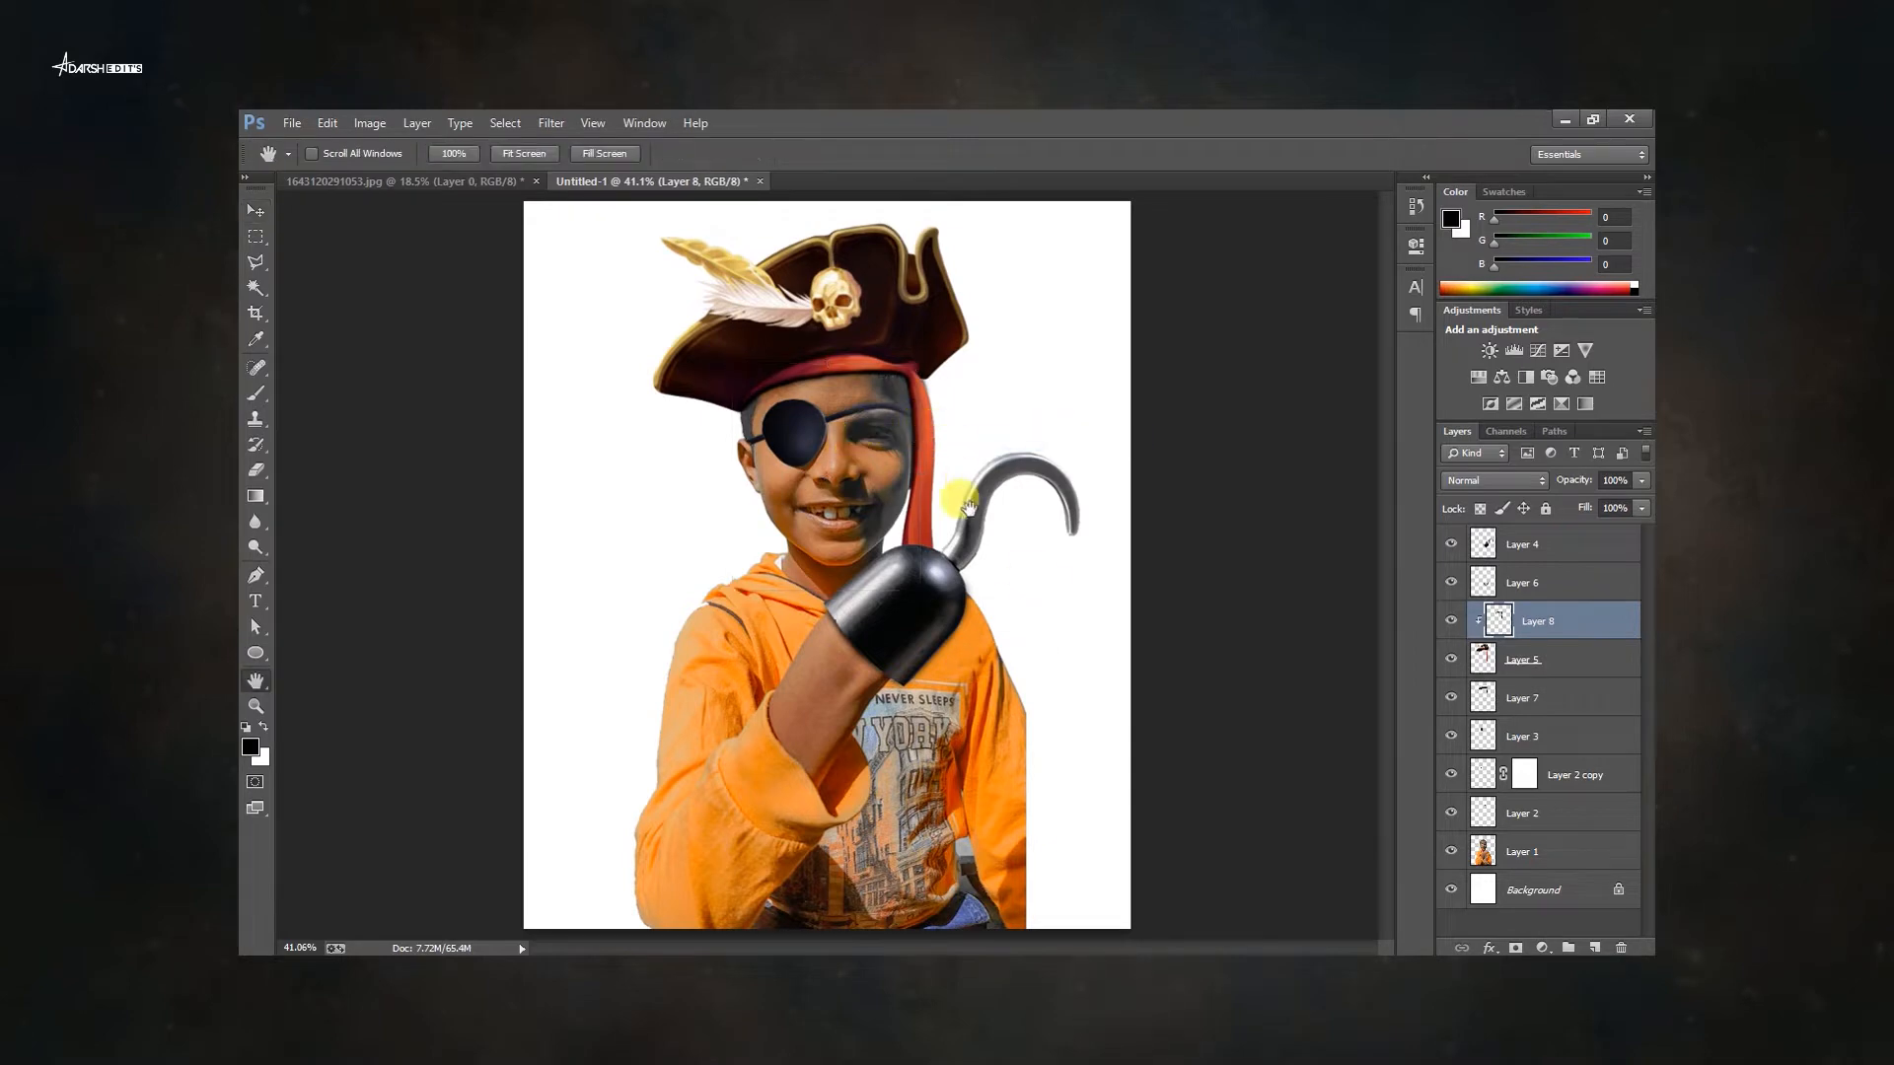
pyautogui.moveTo(1057, 679); pyautogui.dragTo(985, 659)
pyautogui.press('Return')
pyautogui.press('w')
pyautogui.click(919, 649)
pyautogui.press('Delete')
pyautogui.hotkey('ctrl', 'd')
# Place the pirates artwork and move and scale it into the lower-right corner of the canvas.
pyautogui.press('v')
pyautogui.rightClick(857, 474)
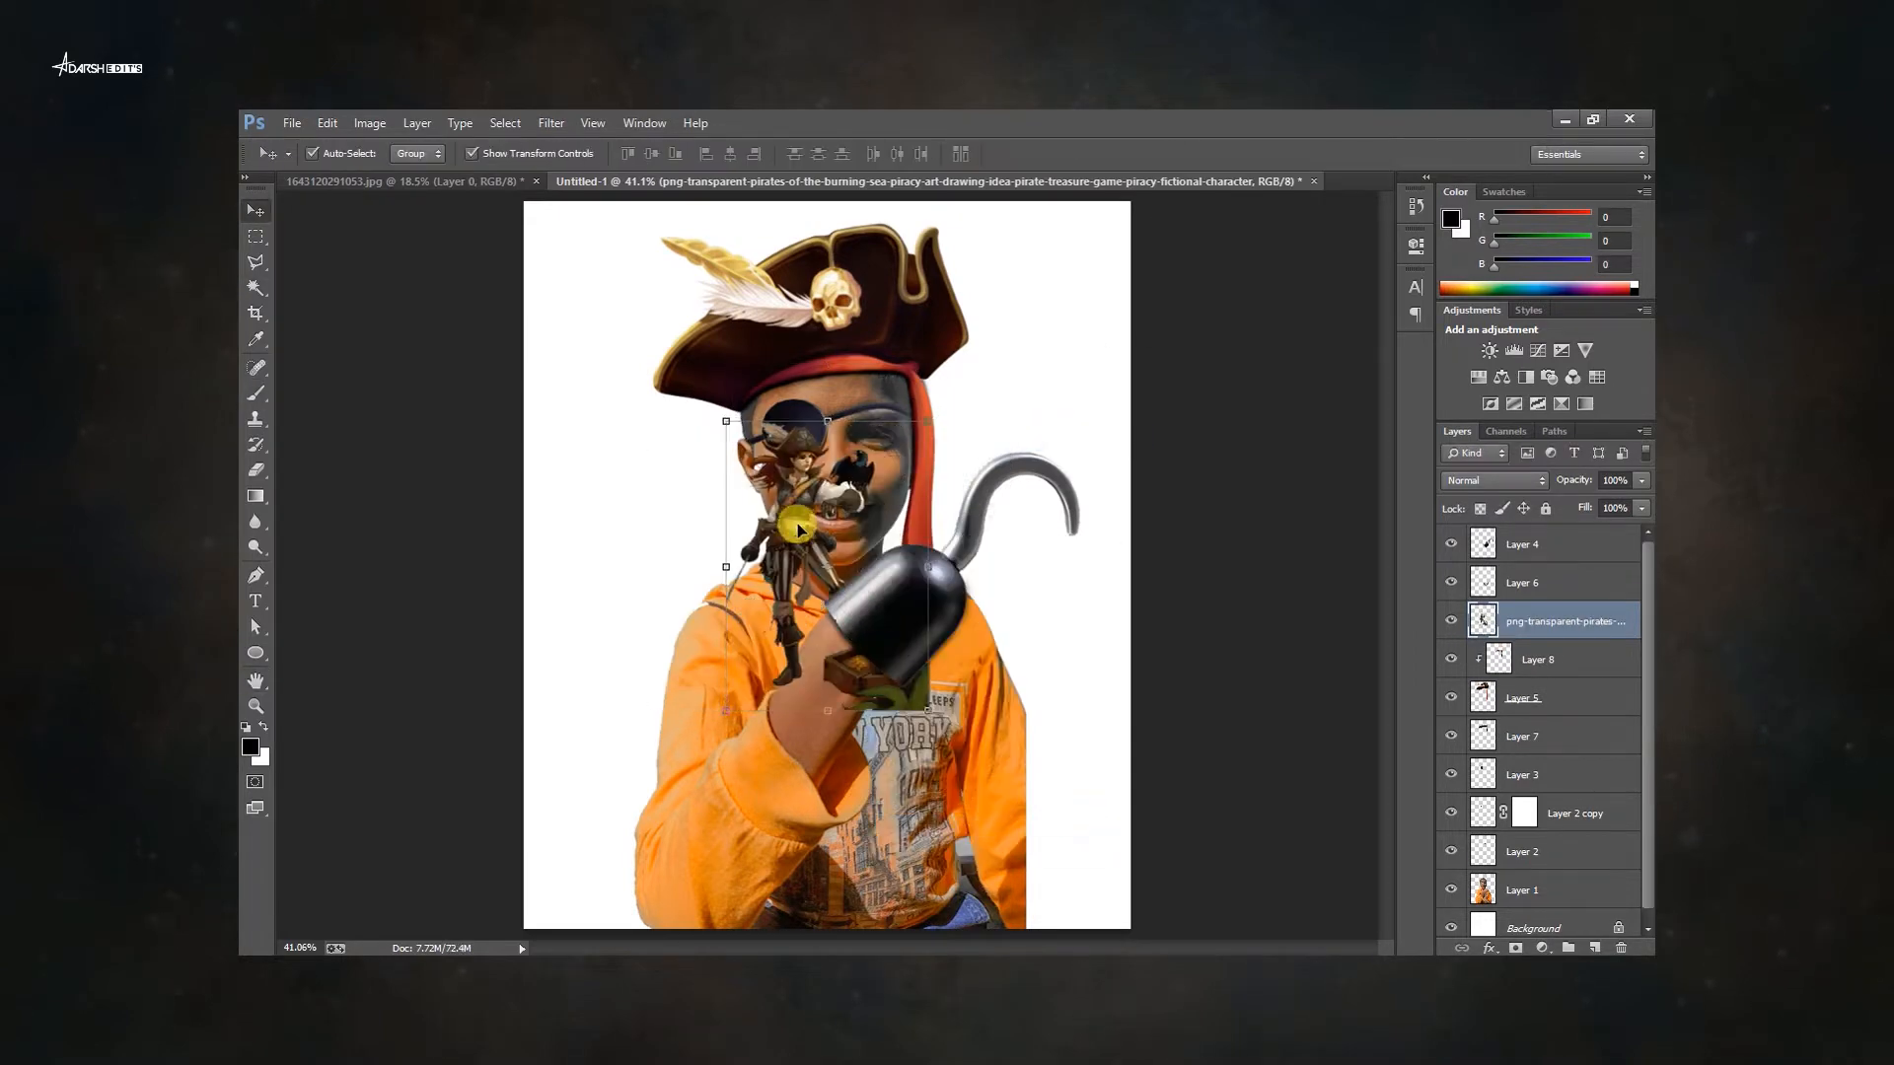
pyautogui.moveTo(797, 529); pyautogui.dragTo(1045, 811)
pyautogui.moveTo(973, 705); pyautogui.dragTo(889, 583)
pyautogui.press('Return')
pyautogui.moveTo(1048, 658); pyautogui.dragTo(1031, 765)
pyautogui.click(1194, 730)
pyautogui.press('f')
pyautogui.press('h')
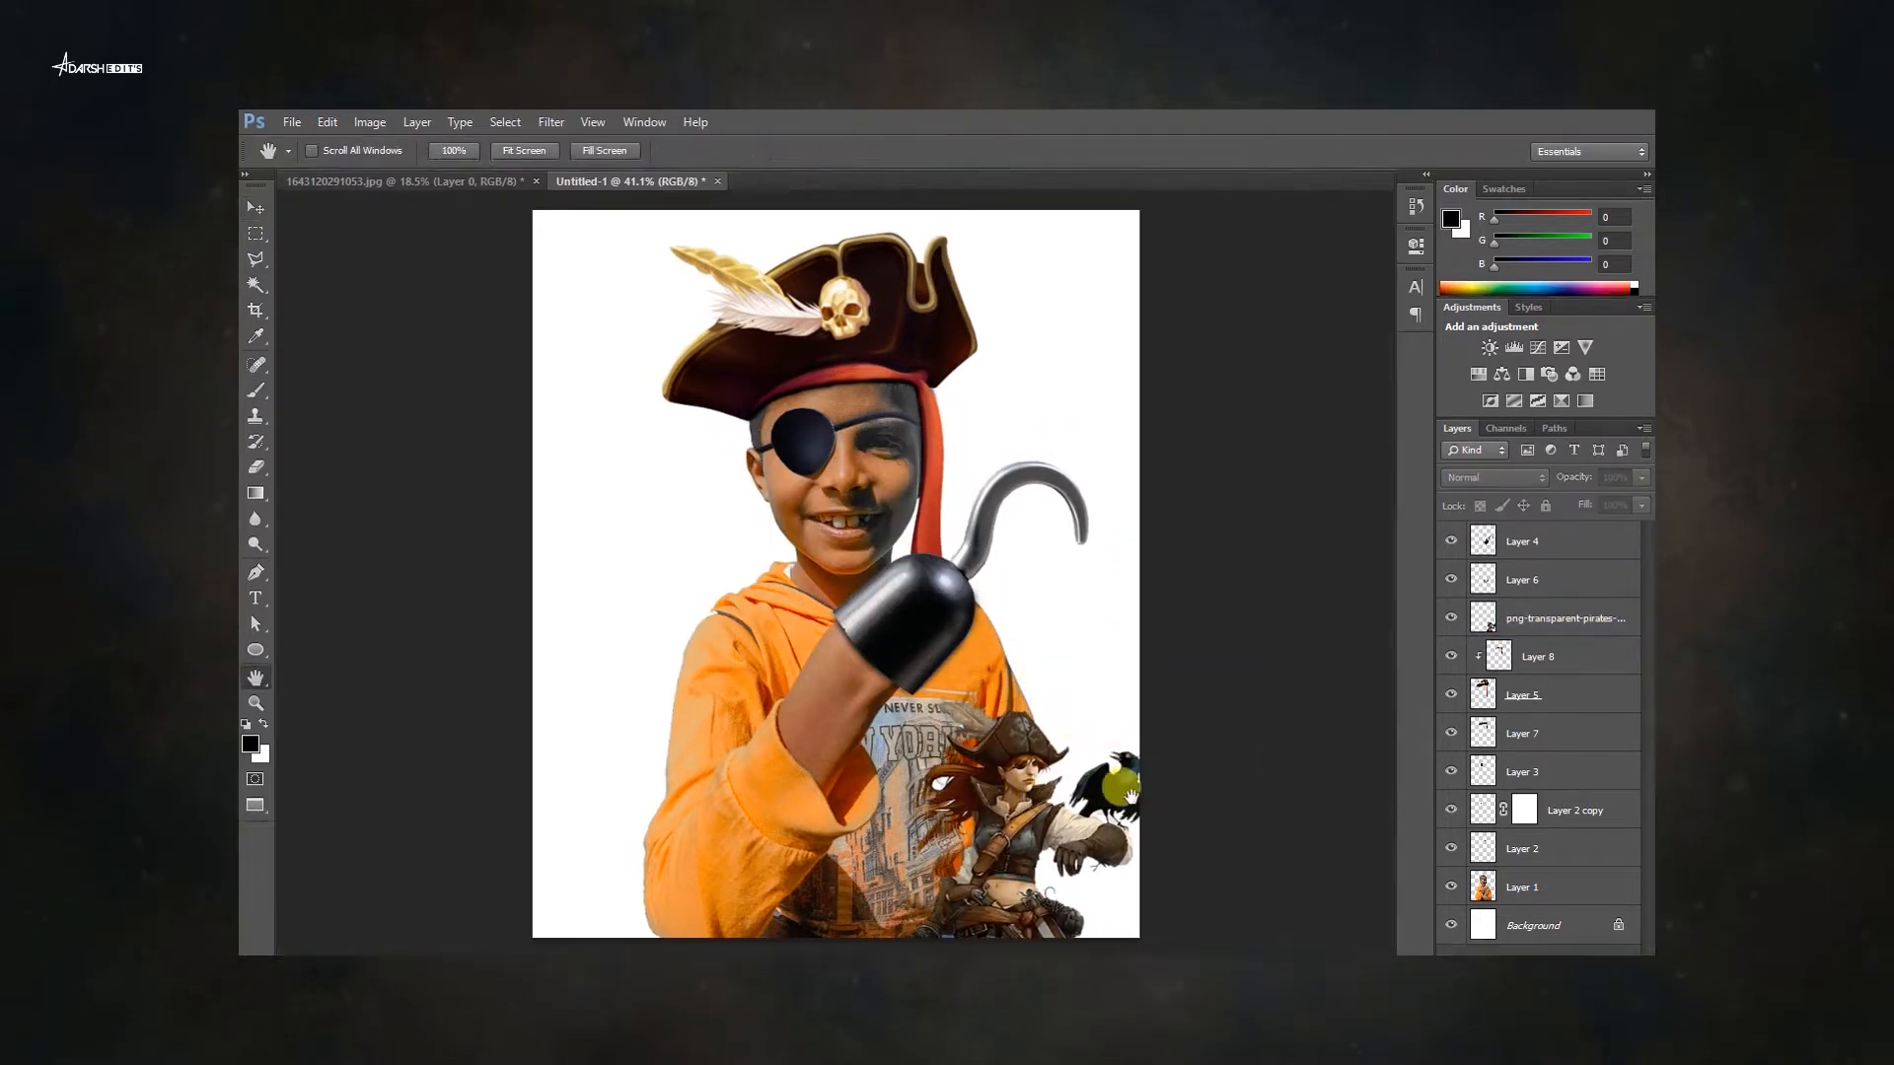
# Scale the pirate scene image to cover the canvas and send it to the back of the layer stack.
pyautogui.moveTo(1023, 595); pyautogui.dragTo(892, 499)
pyautogui.hotkey('ctrl', '-')
pyautogui.moveTo(930, 583); pyautogui.dragTo(1205, 795)
pyautogui.press('Return')
pyautogui.hotkey('ctrl', 'shift', '[')
# Centre the background scene on the canvas horizontally and vertically.
pyautogui.hotkey('ctrl', 'a')
pyautogui.click(651, 154)
pyautogui.click(730, 153)
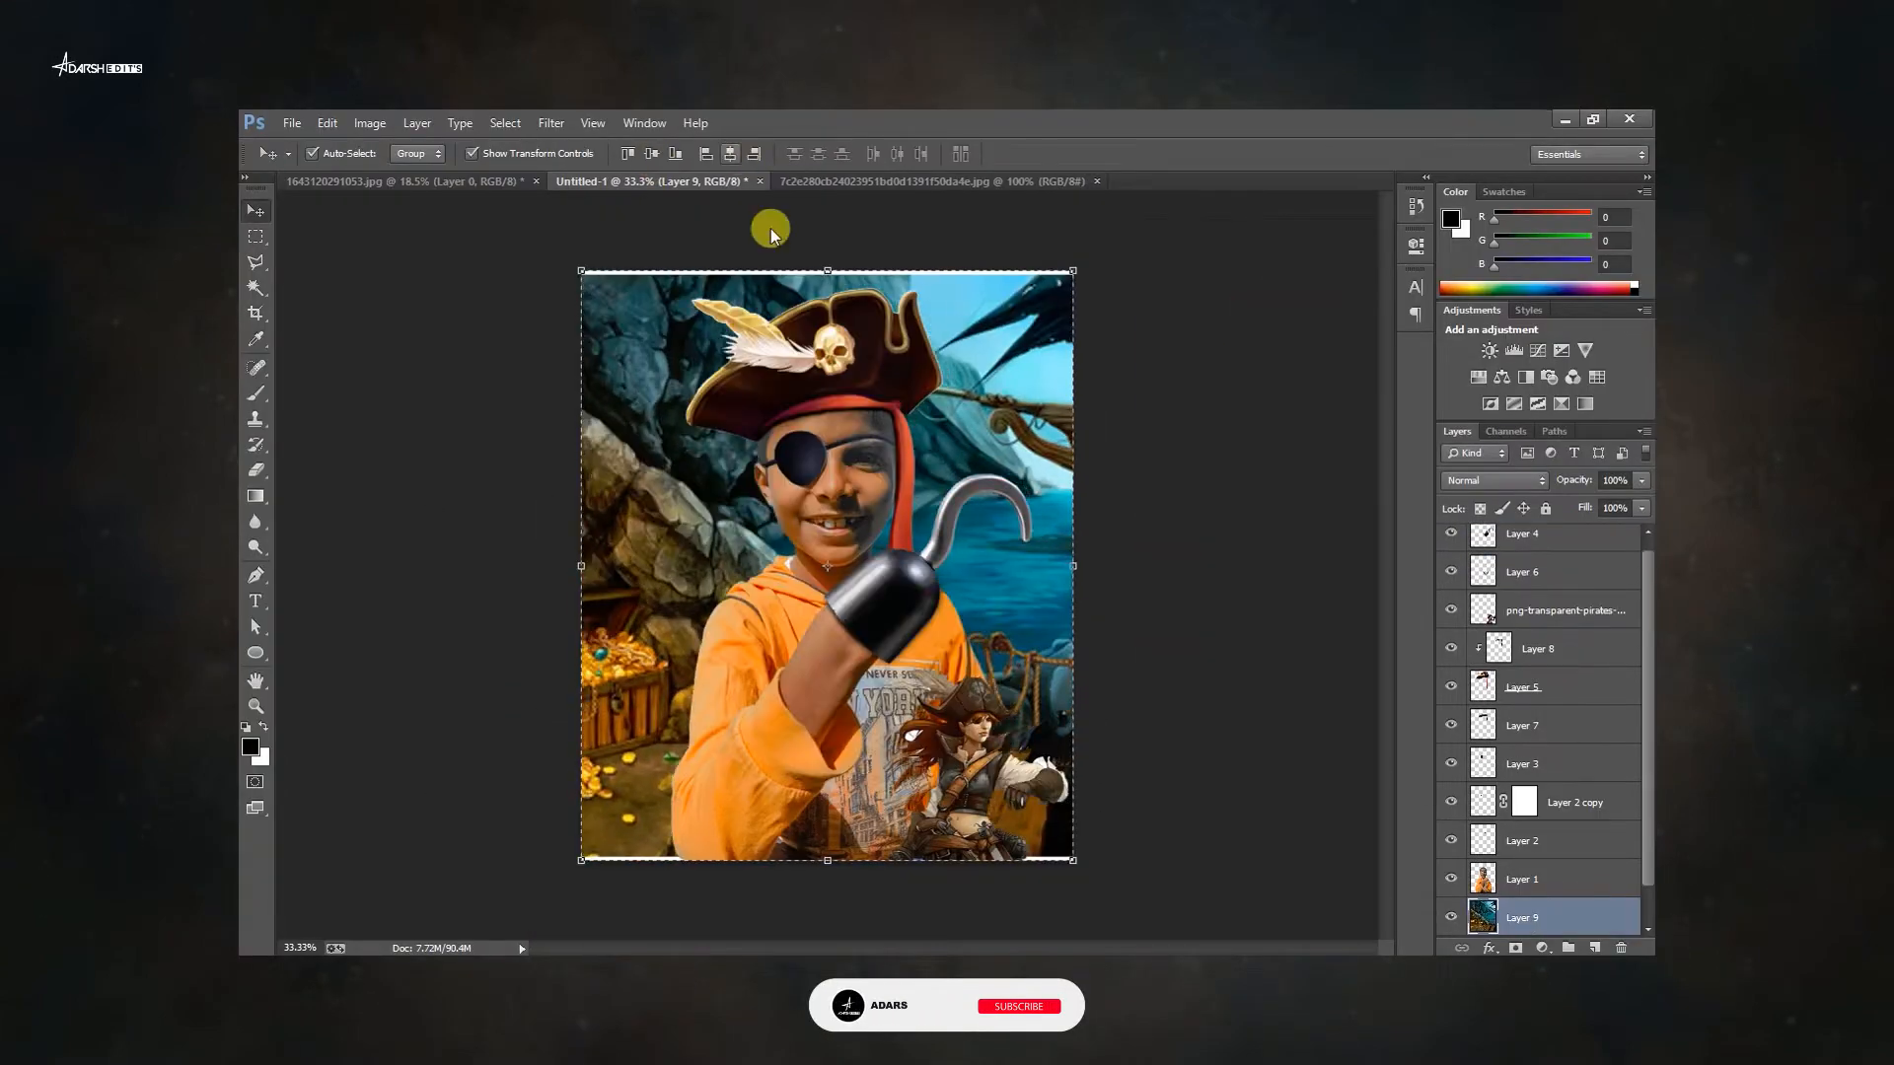
pyautogui.hotkey('ctrl', 'd')
# Apply a Gaussian Blur to the background scene.
pyautogui.press('Tab')
pyautogui.click(551, 123)
pyautogui.click(868, 533)
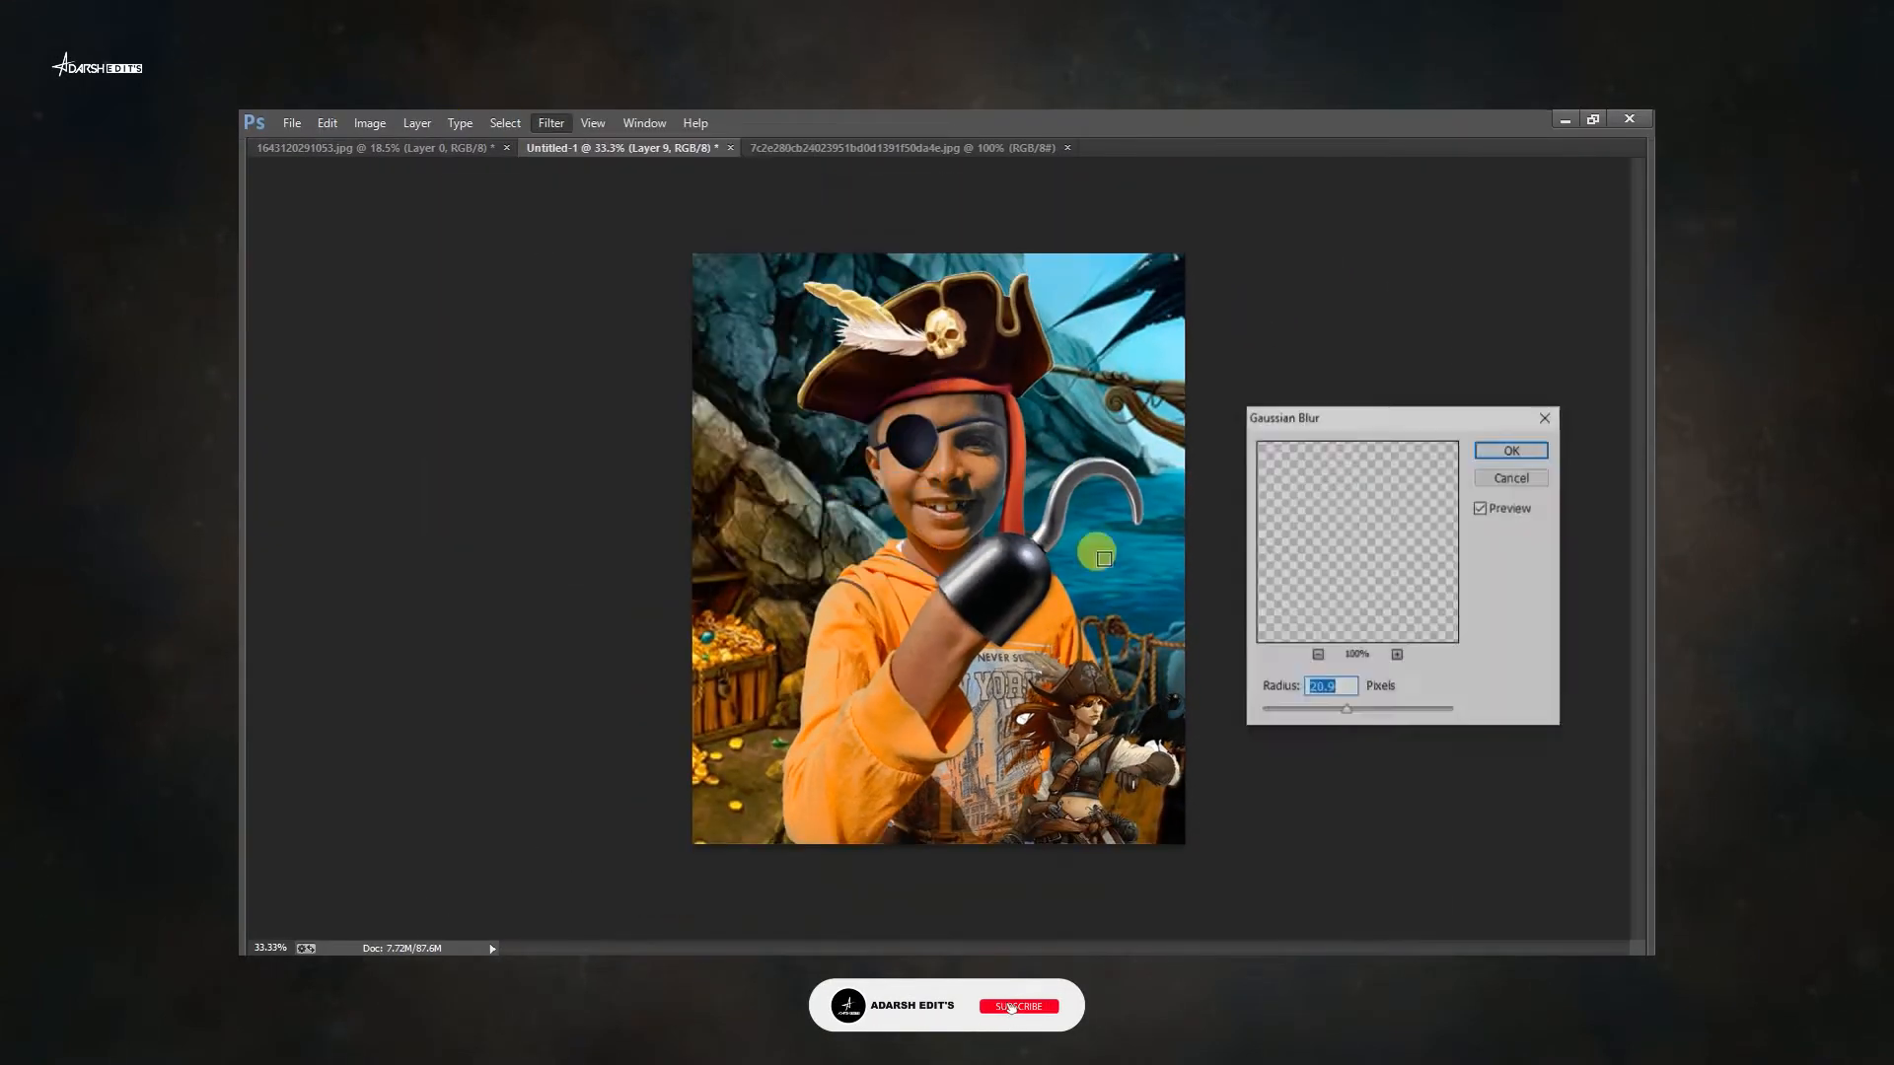
pyautogui.click(1104, 559)
pyautogui.moveTo(1346, 709); pyautogui.dragTo(1274, 713)
pyautogui.click(1512, 451)
pyautogui.hotkey('ctrl', 't')
pyautogui.press('Return')
pyautogui.scroll(3, 973, 563)
pyautogui.hotkey('ctrl', '0')
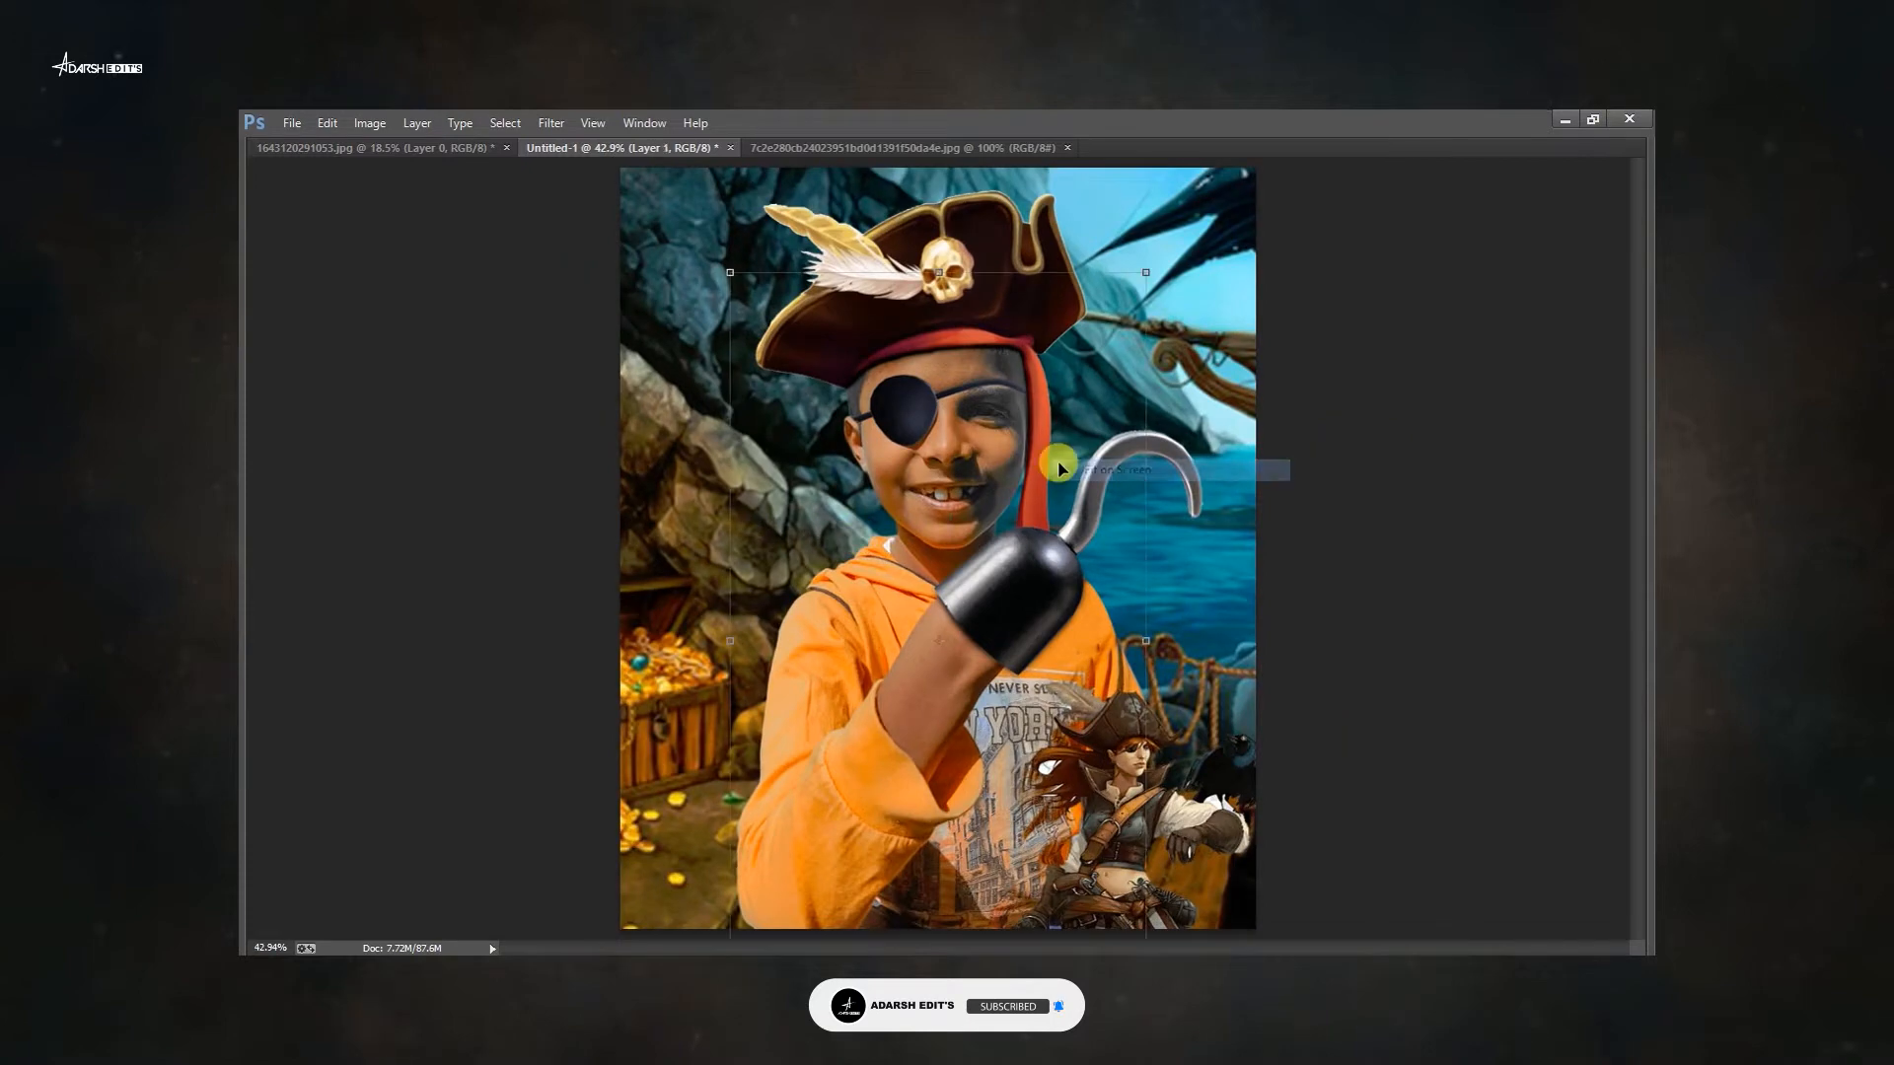
pyautogui.press('Tab')
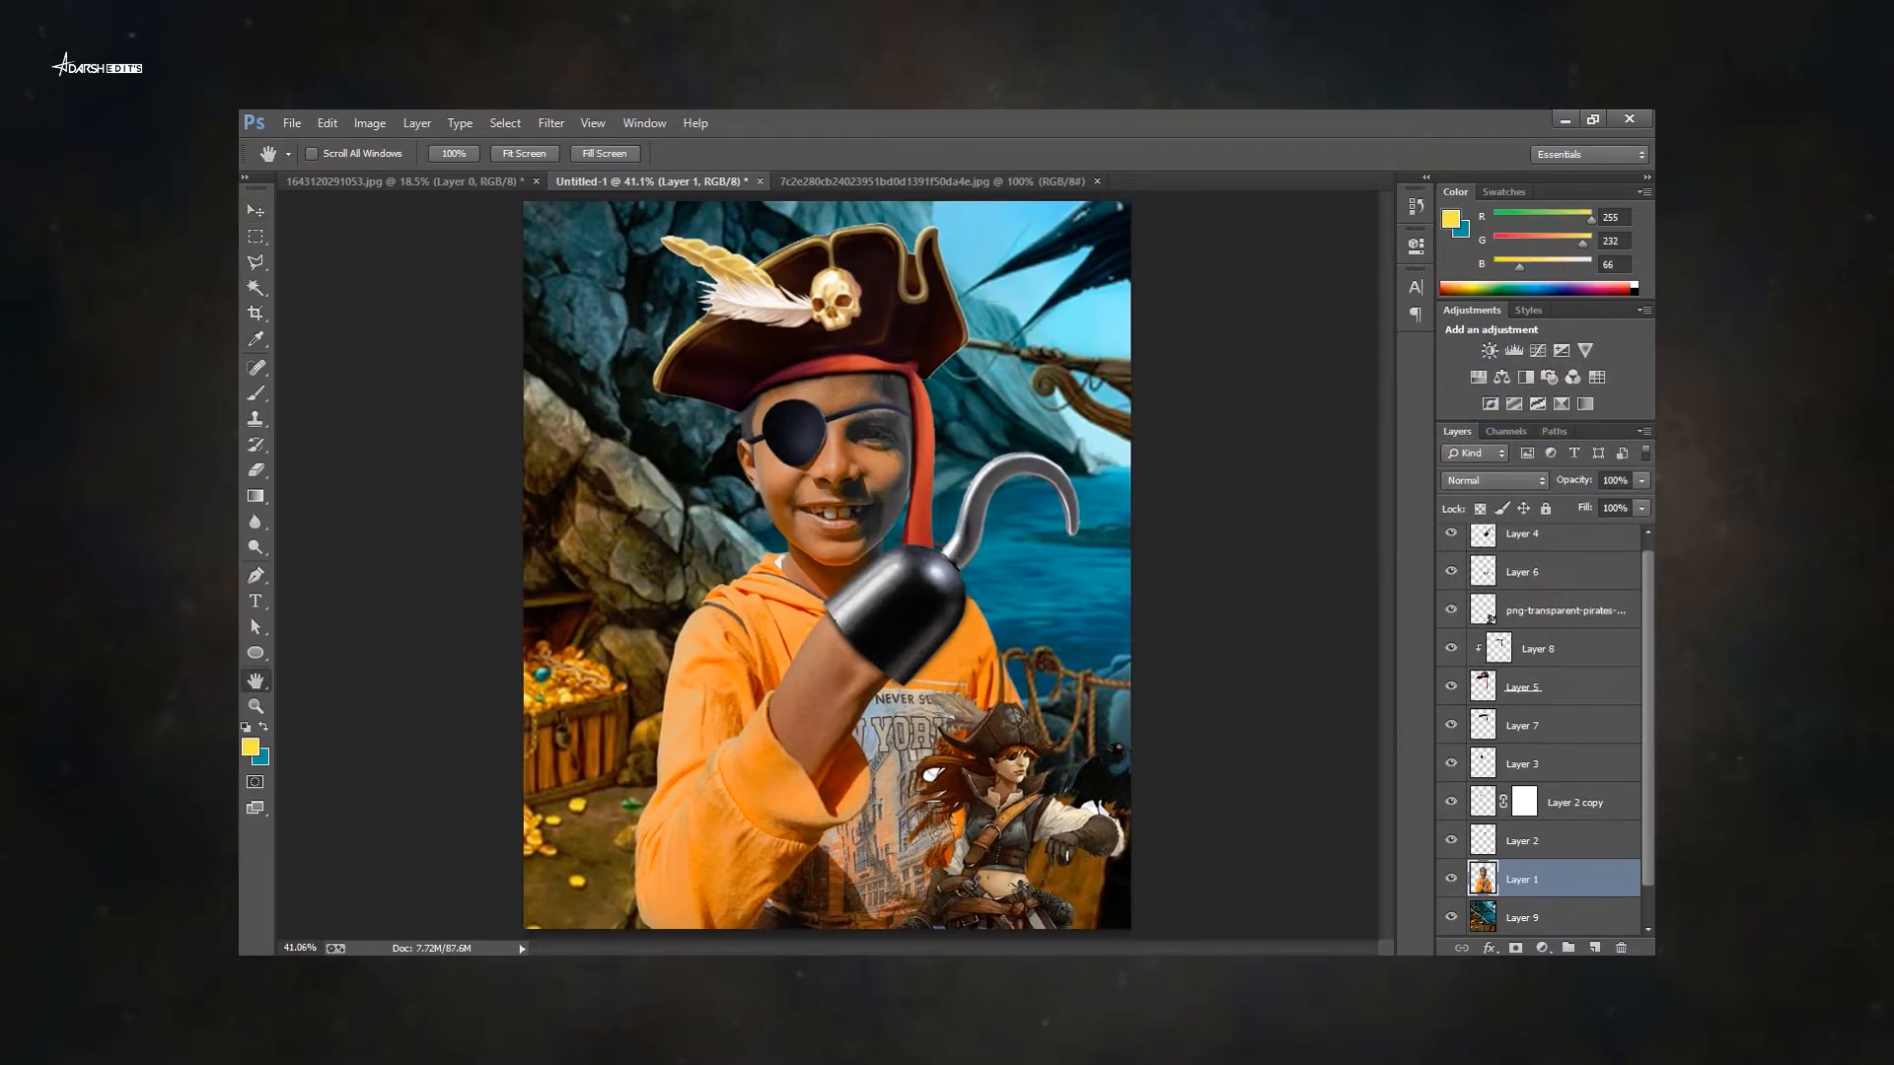
# Enlarge the pirates artwork, bring it to the front of the layer stack and reposition it.
pyautogui.click(1016, 782)
pyautogui.hotkey('ctrl', 't')
pyautogui.moveTo(1204, 668)
pyautogui.mouseDown()
pyautogui.moveTo(1203, 595)
pyautogui.moveTo(1171, 636)
pyautogui.mouseUp()
pyautogui.moveTo(969, 909); pyautogui.dragTo(913, 879)
pyautogui.press('Return')
pyautogui.hotkey('ctrl', 'shift', ']')
pyautogui.moveTo(972, 789); pyautogui.dragTo(922, 728)
# Enlarge the pirates artwork further so its treasure chest fills the lower-right foreground.
pyautogui.scroll(8, 962, 730)
pyautogui.press('l')
pyautogui.click(943, 573)
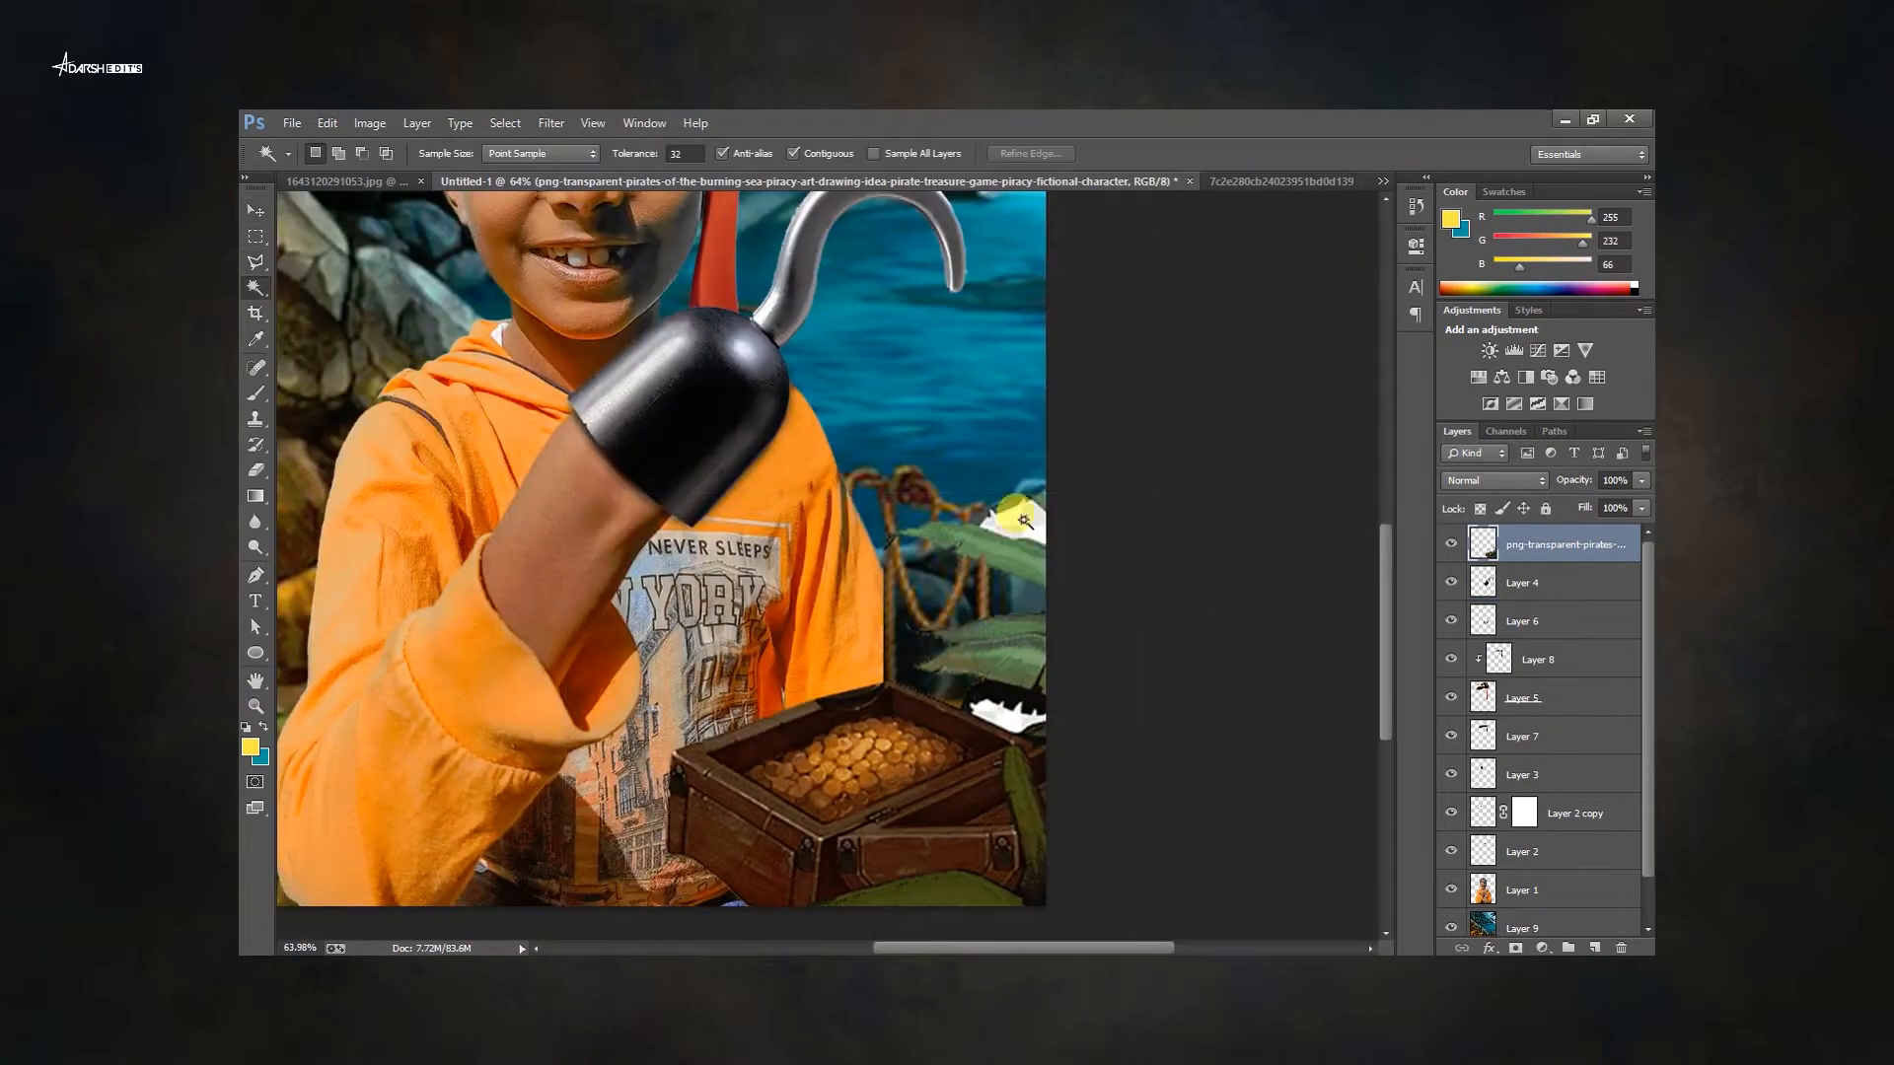
pyautogui.hotkey('ctrl', 'd')
pyautogui.press('v')
pyautogui.moveTo(1073, 498); pyautogui.dragTo(1152, 420)
pyautogui.moveTo(592, 423); pyautogui.dragTo(474, 355)
pyautogui.moveTo(355, 642); pyautogui.dragTo(370, 725)
pyautogui.moveTo(859, 681); pyautogui.dragTo(906, 736)
pyautogui.press('Return')
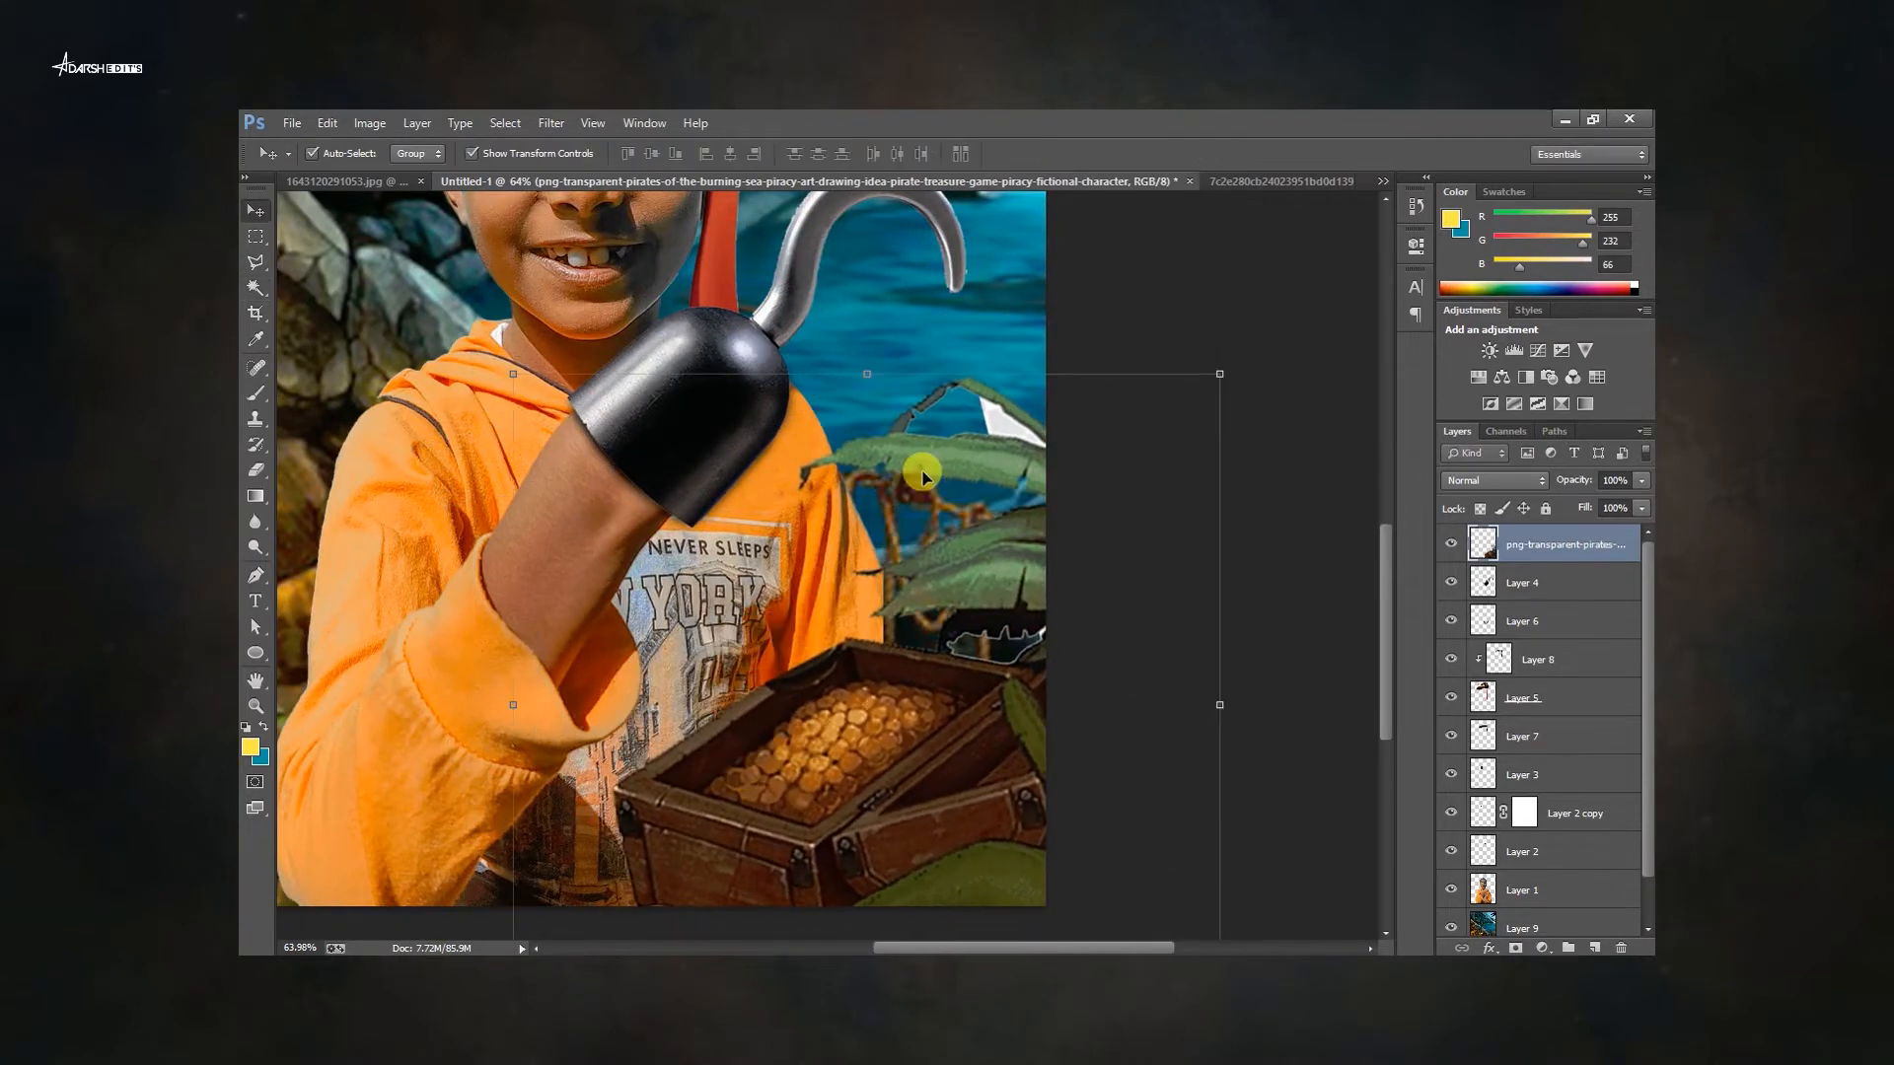
pyautogui.hotkey('ctrl', '0')
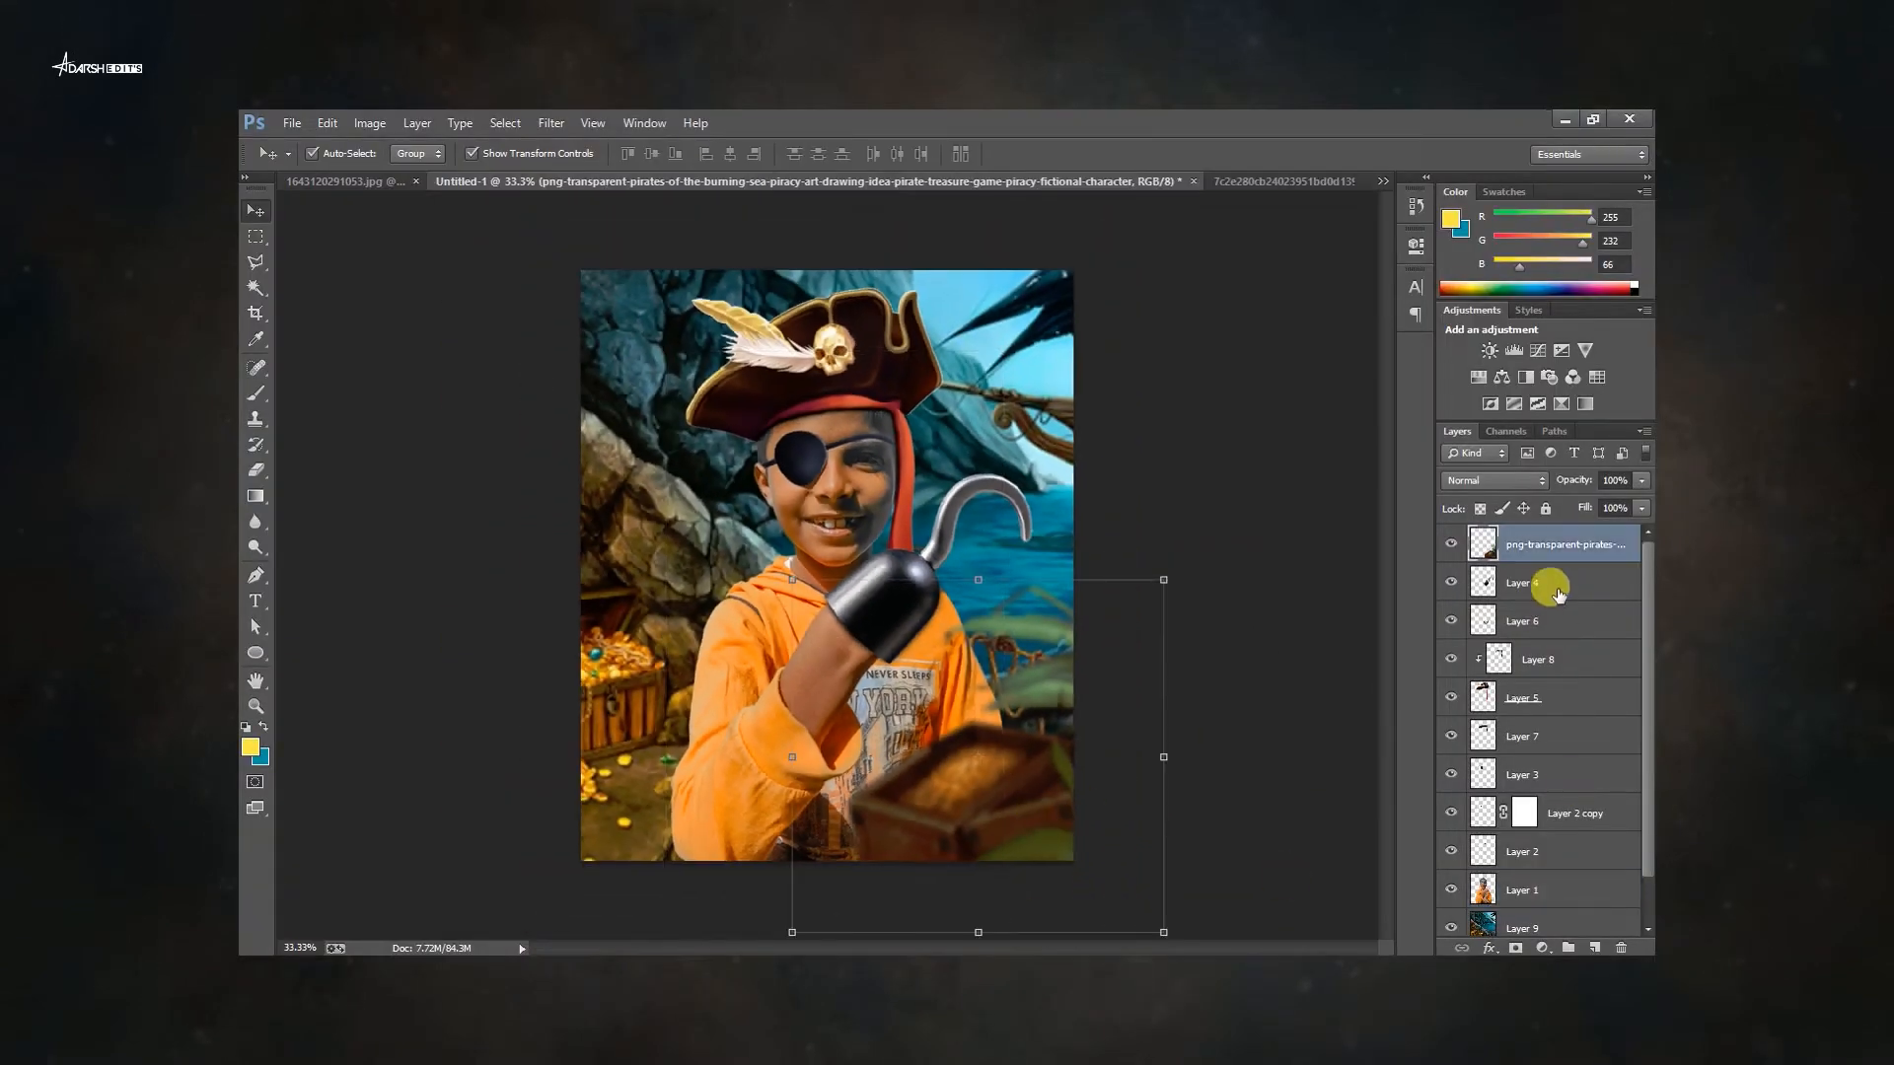
# Add a new layer above the hook layer and sample a gold foreground colour from the treasure.
pyautogui.click(1557, 592)
pyautogui.hotkey('ctrl', 'shift', 'n')
pyautogui.press('Return')
pyautogui.click(250, 751)
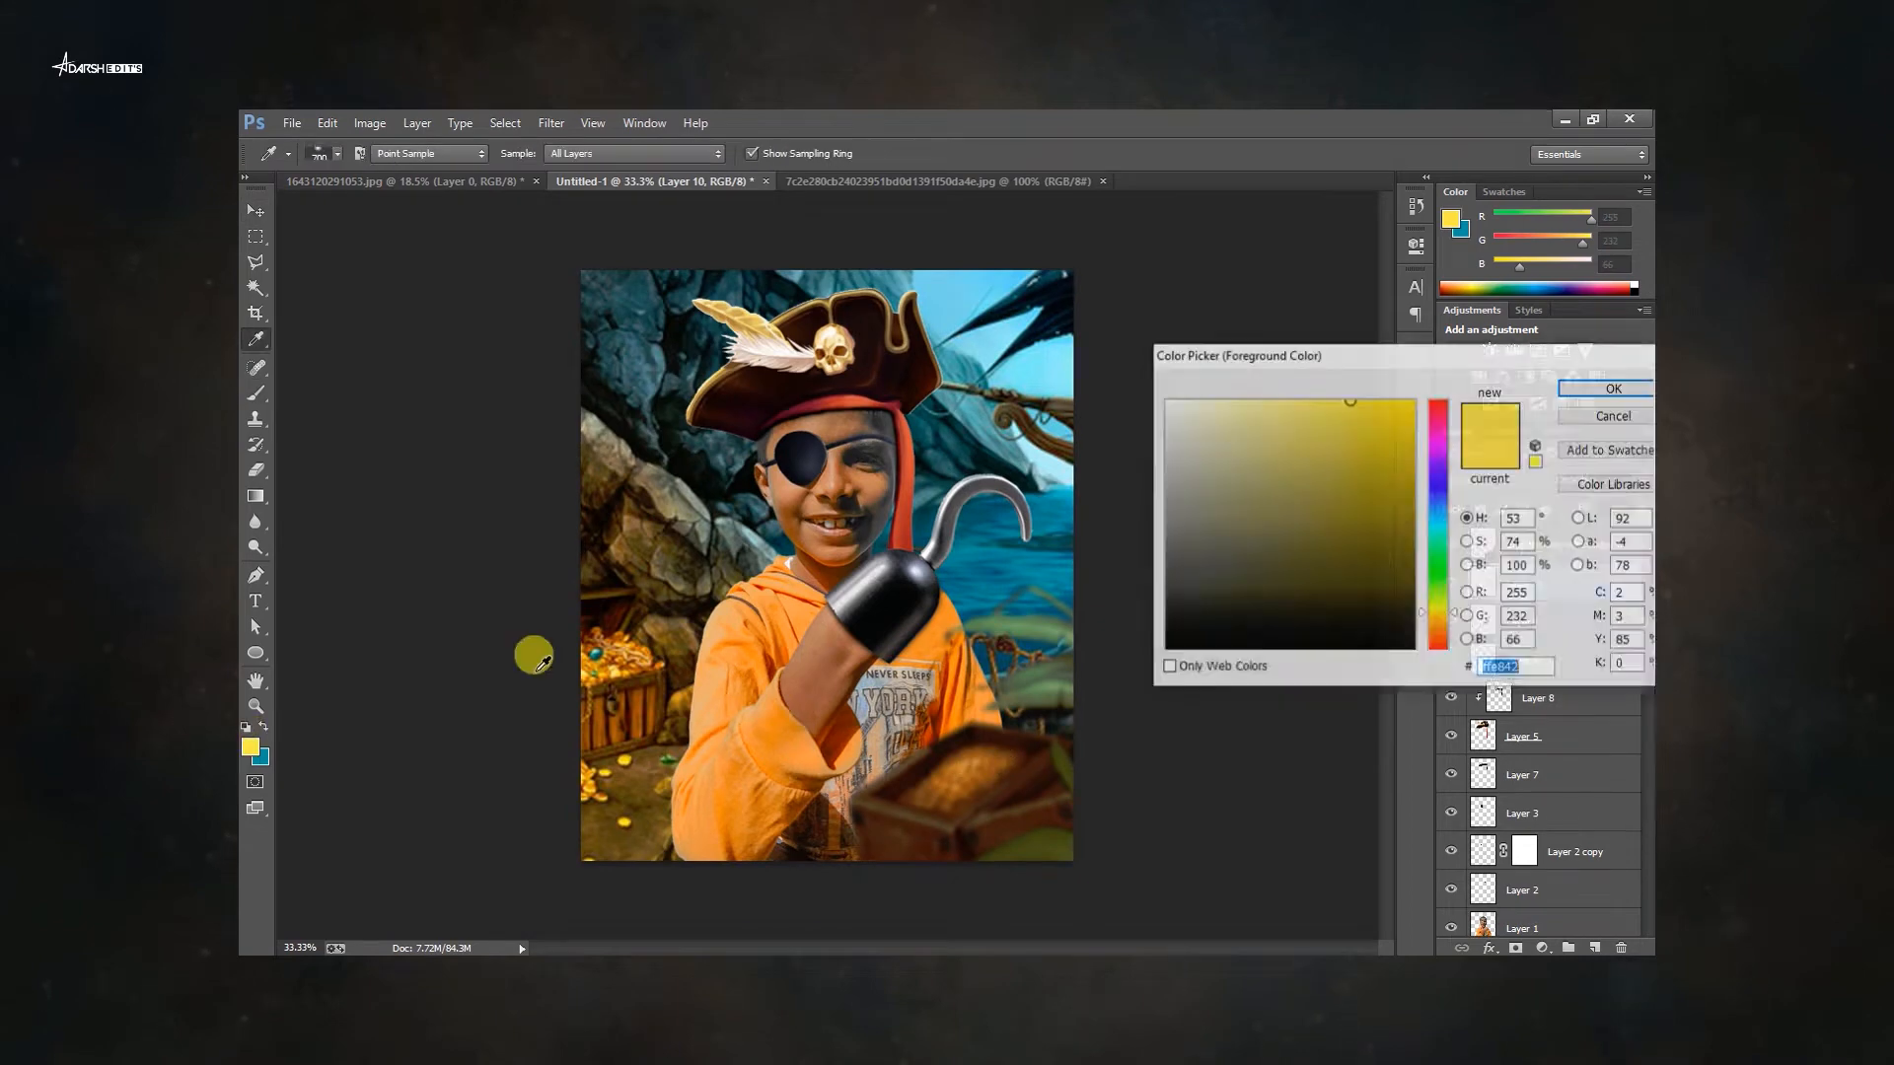
pyautogui.click(659, 609)
pyautogui.press('Return')
pyautogui.moveTo(860, 823); pyautogui.dragTo(988, 723)
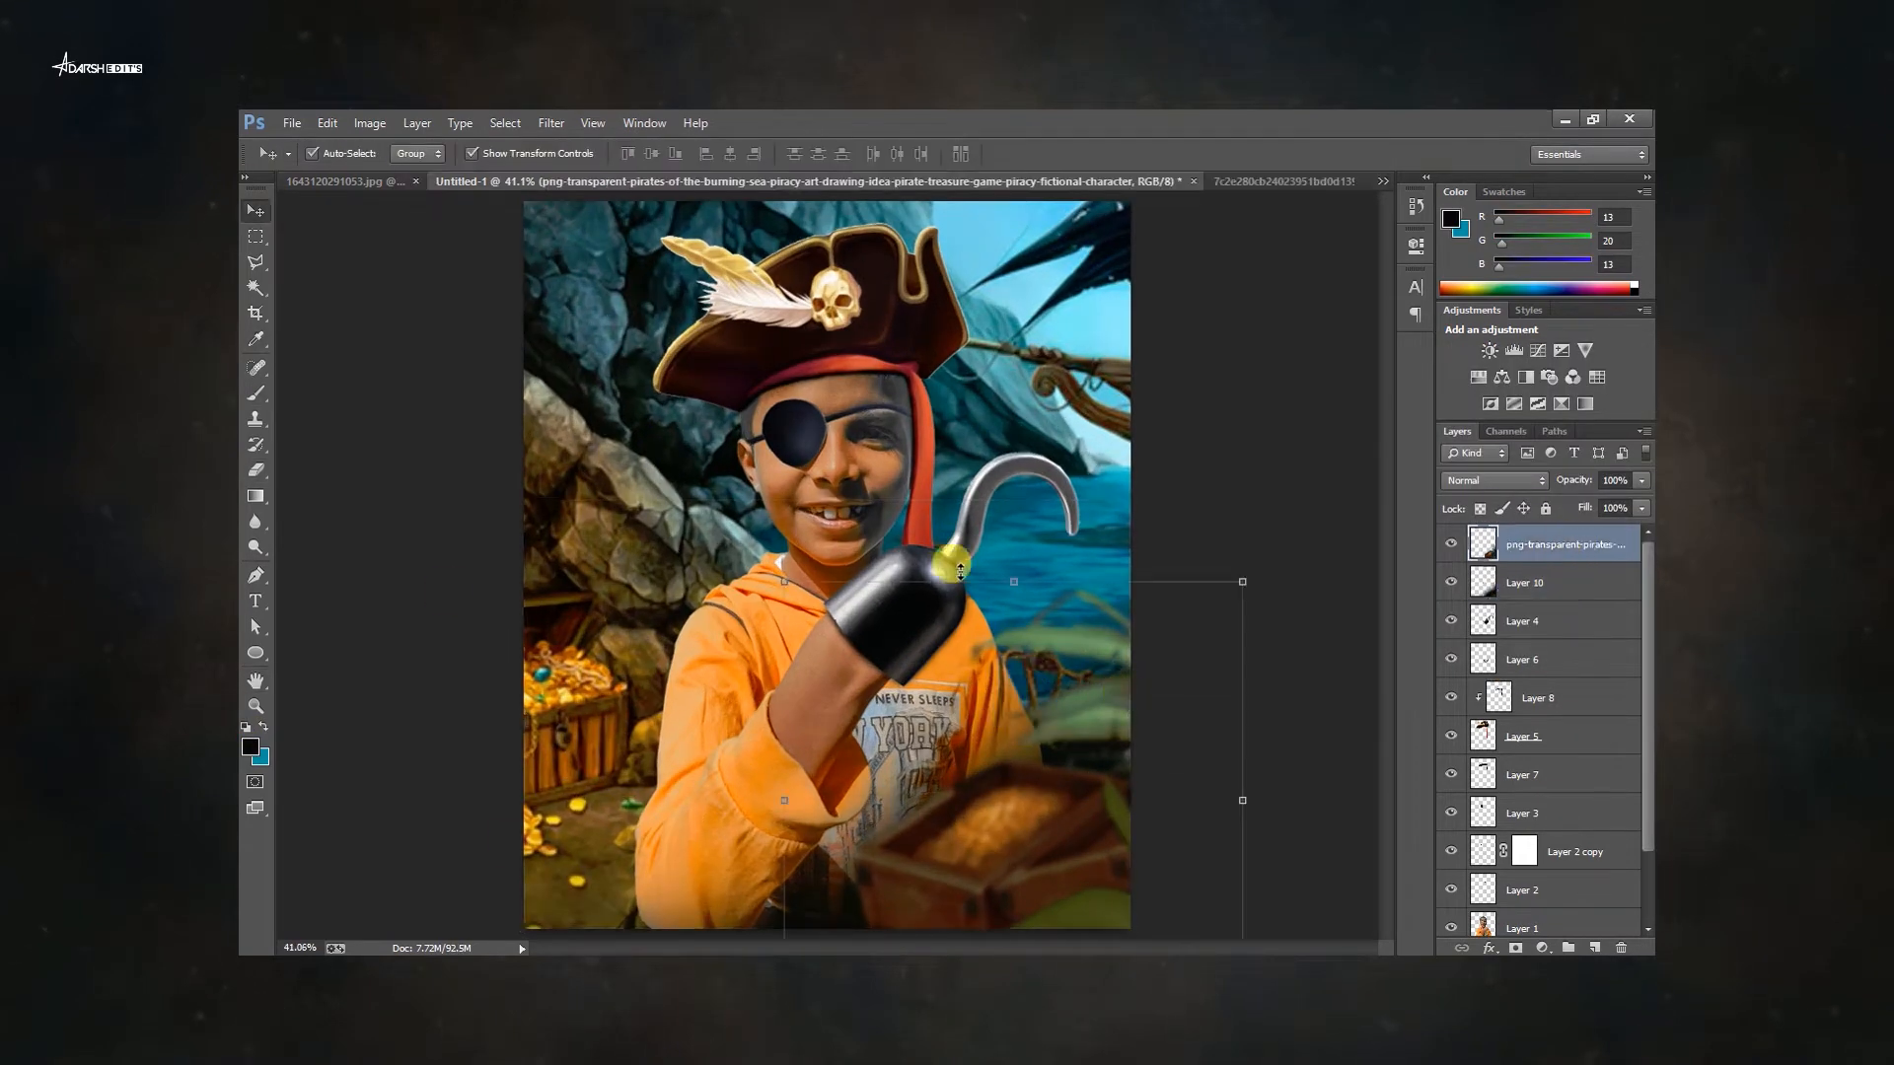
# Add a yellow Solid Color fill layer at the top of the stack.
pyautogui.click(1543, 950)
pyautogui.click(1468, 678)
pyautogui.press('Return')
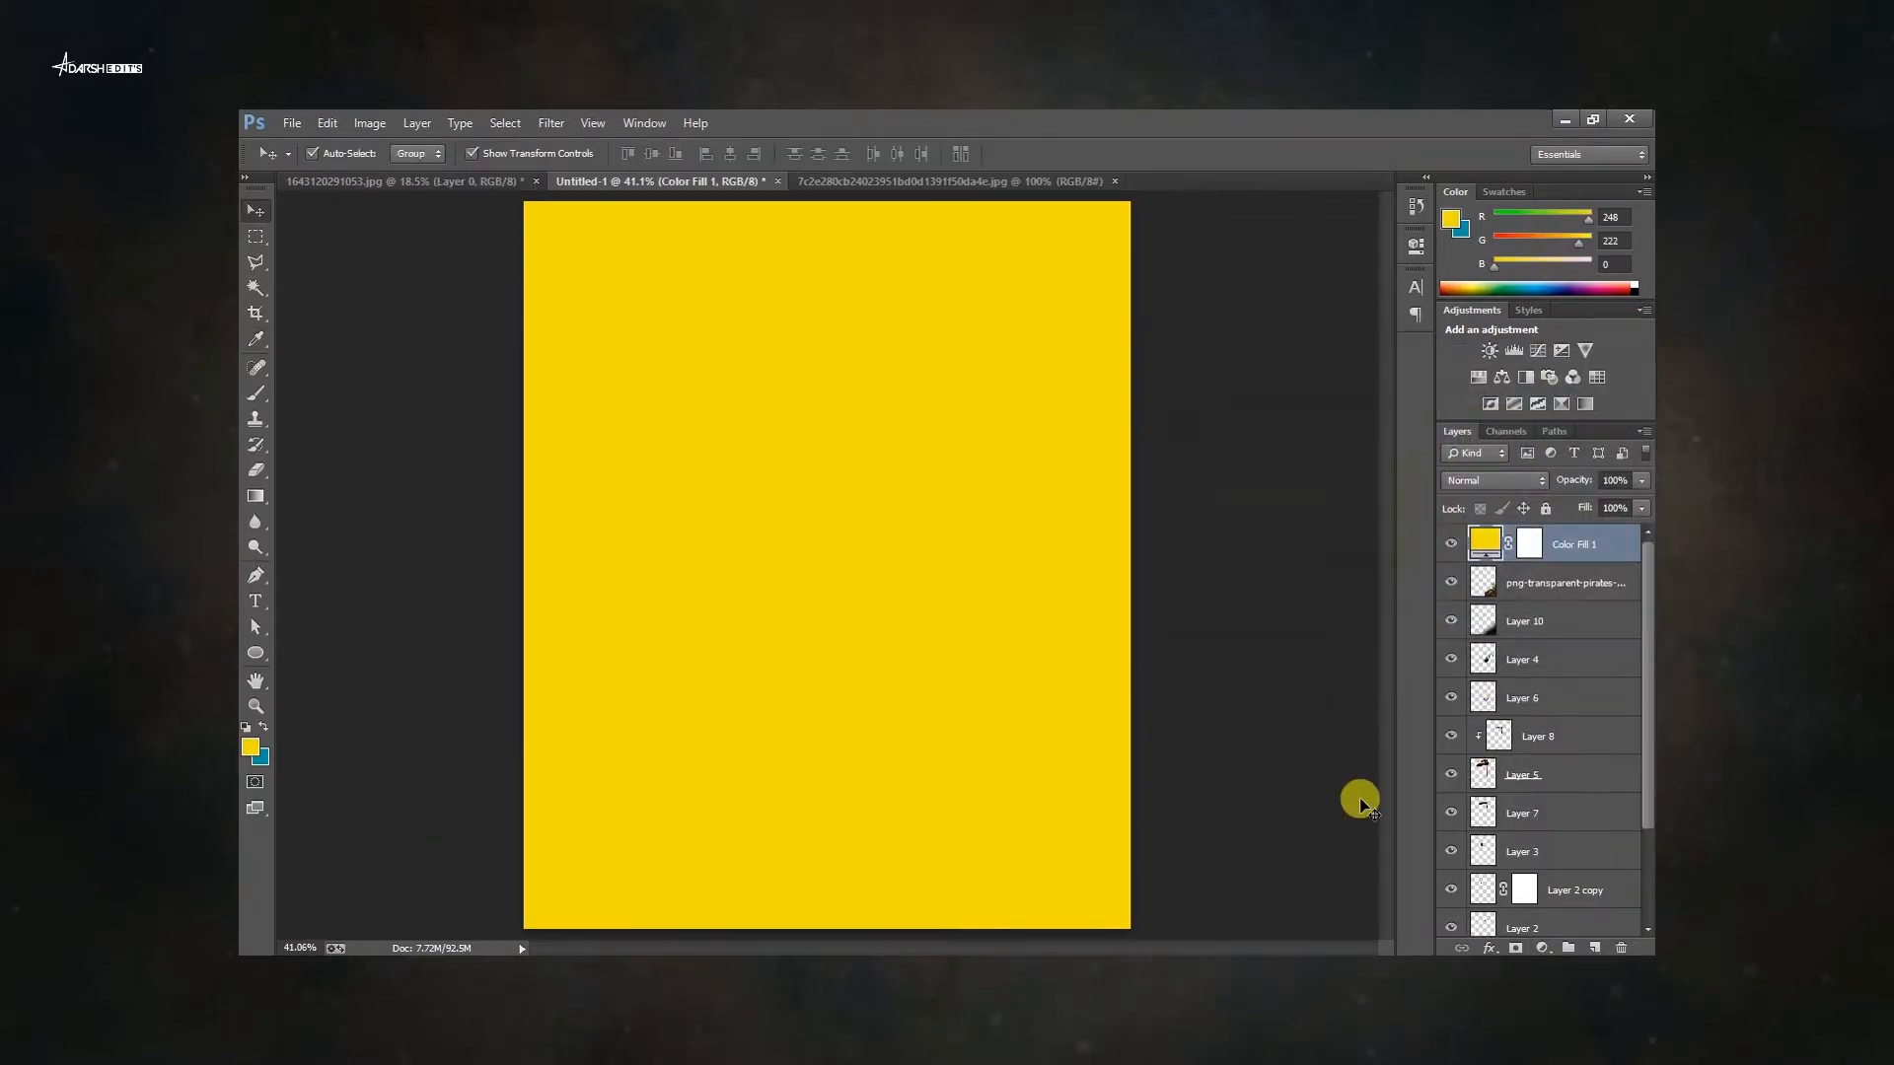
# Blend the yellow fill layer in Linear Dodge (Add) mode limited by the Underlying Layer Blend If slider, and invert its mask.
pyautogui.click(1494, 481)
pyautogui.click(1480, 308)
pyautogui.doubleClick(1633, 544)
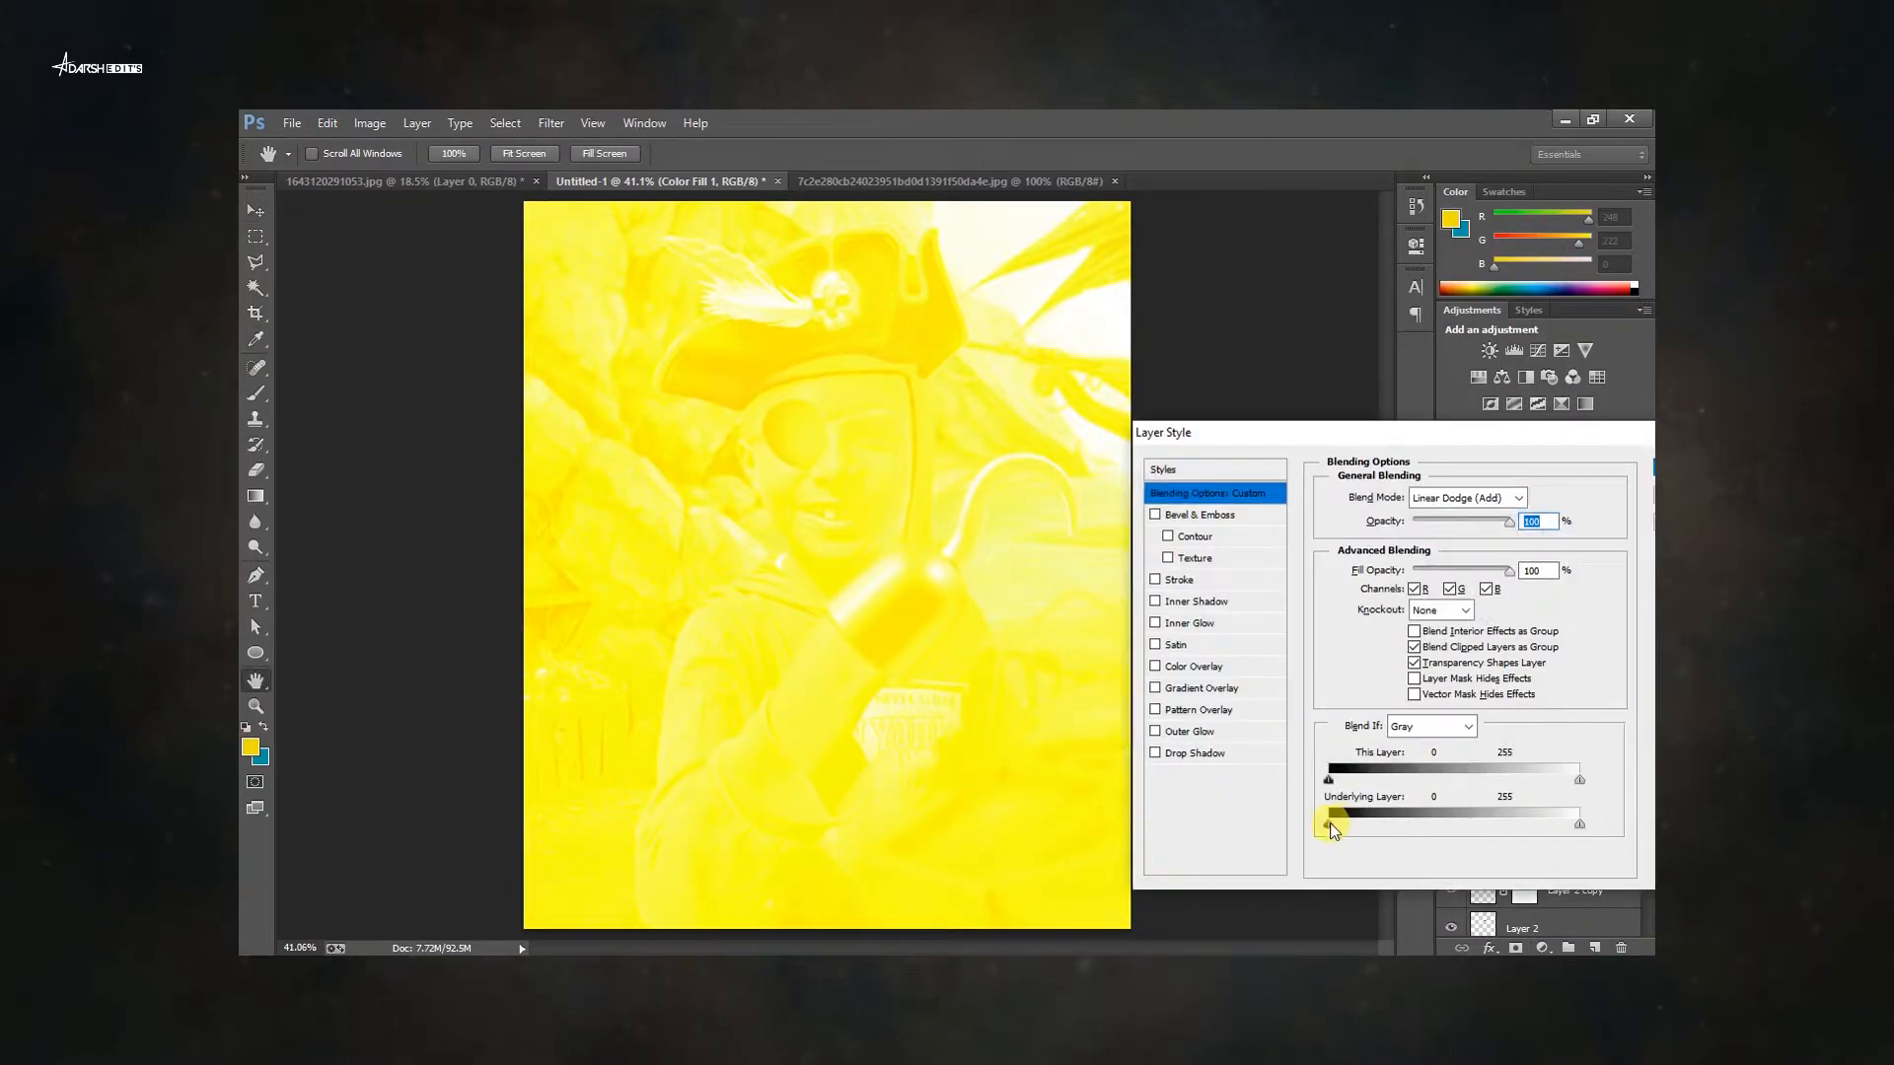
pyautogui.moveTo(1330, 823); pyautogui.dragTo(1537, 822)
pyautogui.press('Return')
pyautogui.click(1529, 544)
pyautogui.hotkey('ctrl', 'i')
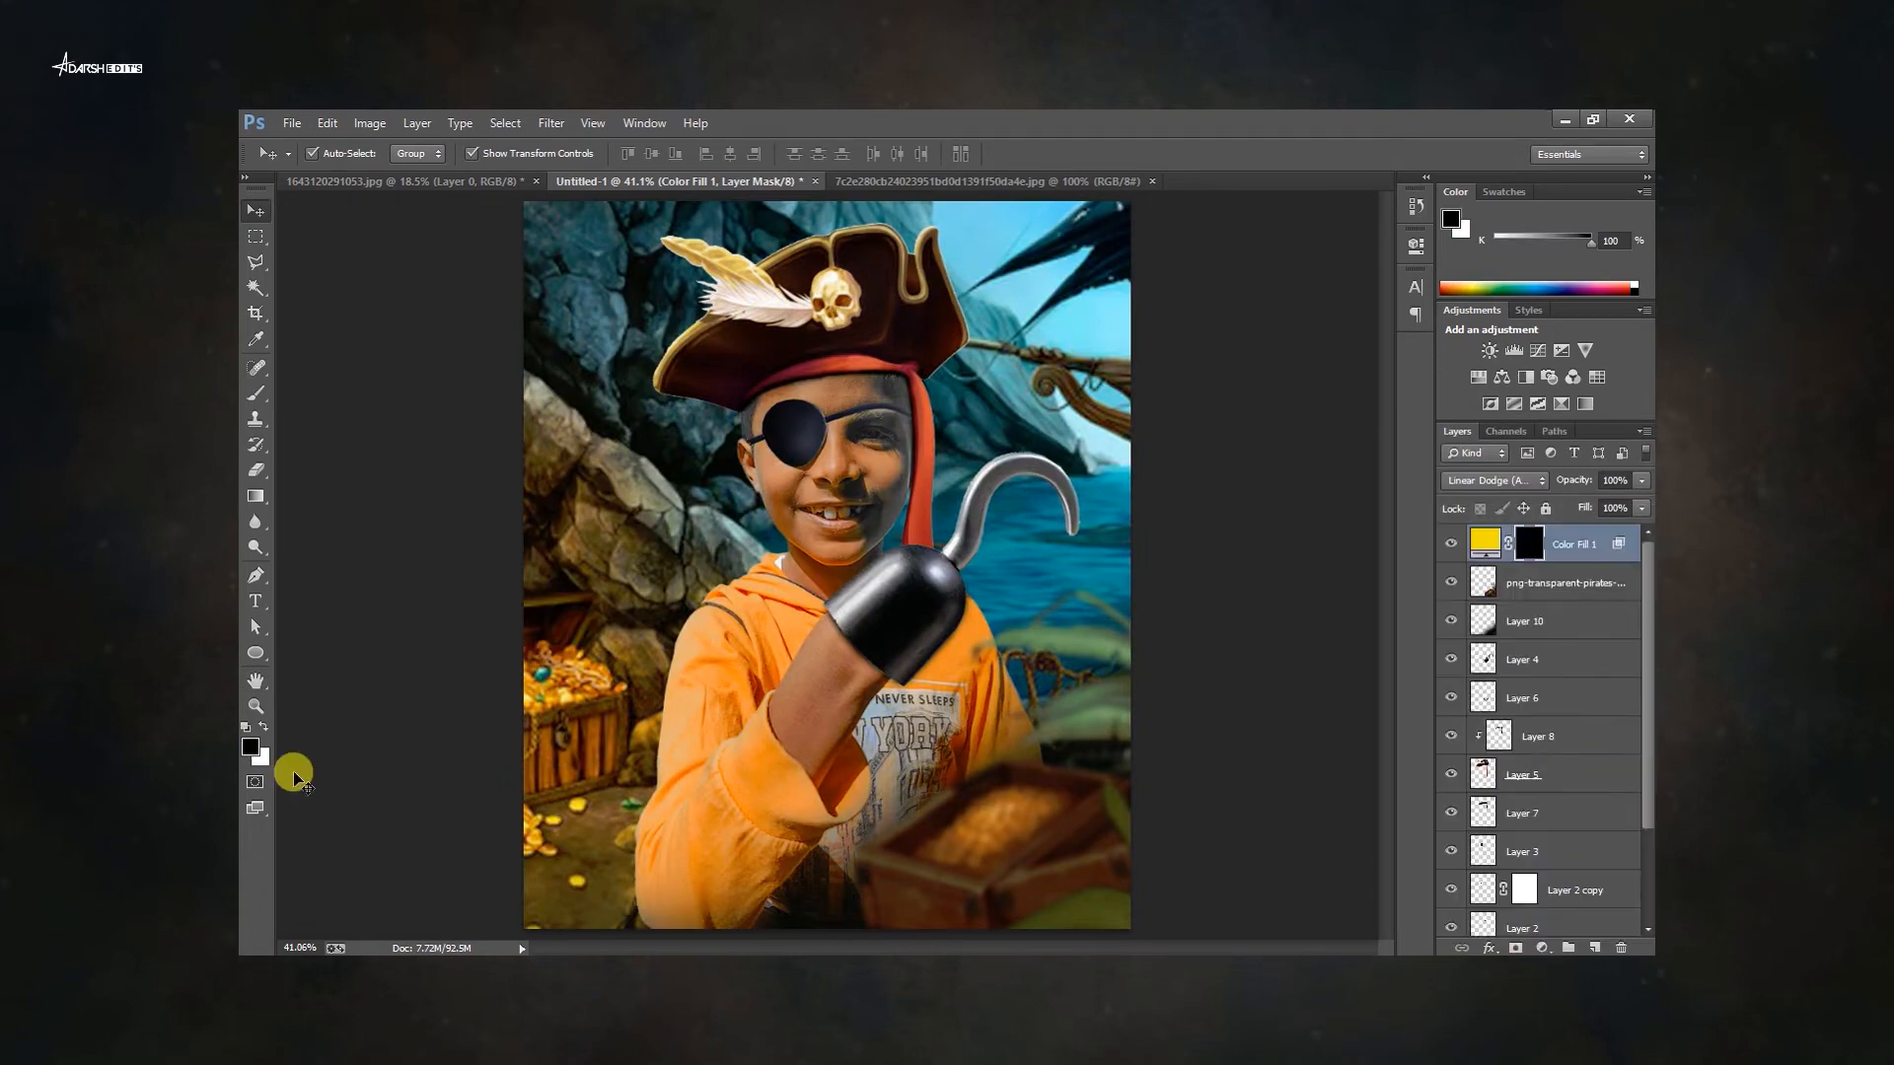
# Add a teal Solid Color fill layer above the pirates artwork layer.
pyautogui.click(1543, 582)
pyautogui.click(1542, 949)
pyautogui.click(1460, 520)
pyautogui.press('Return')
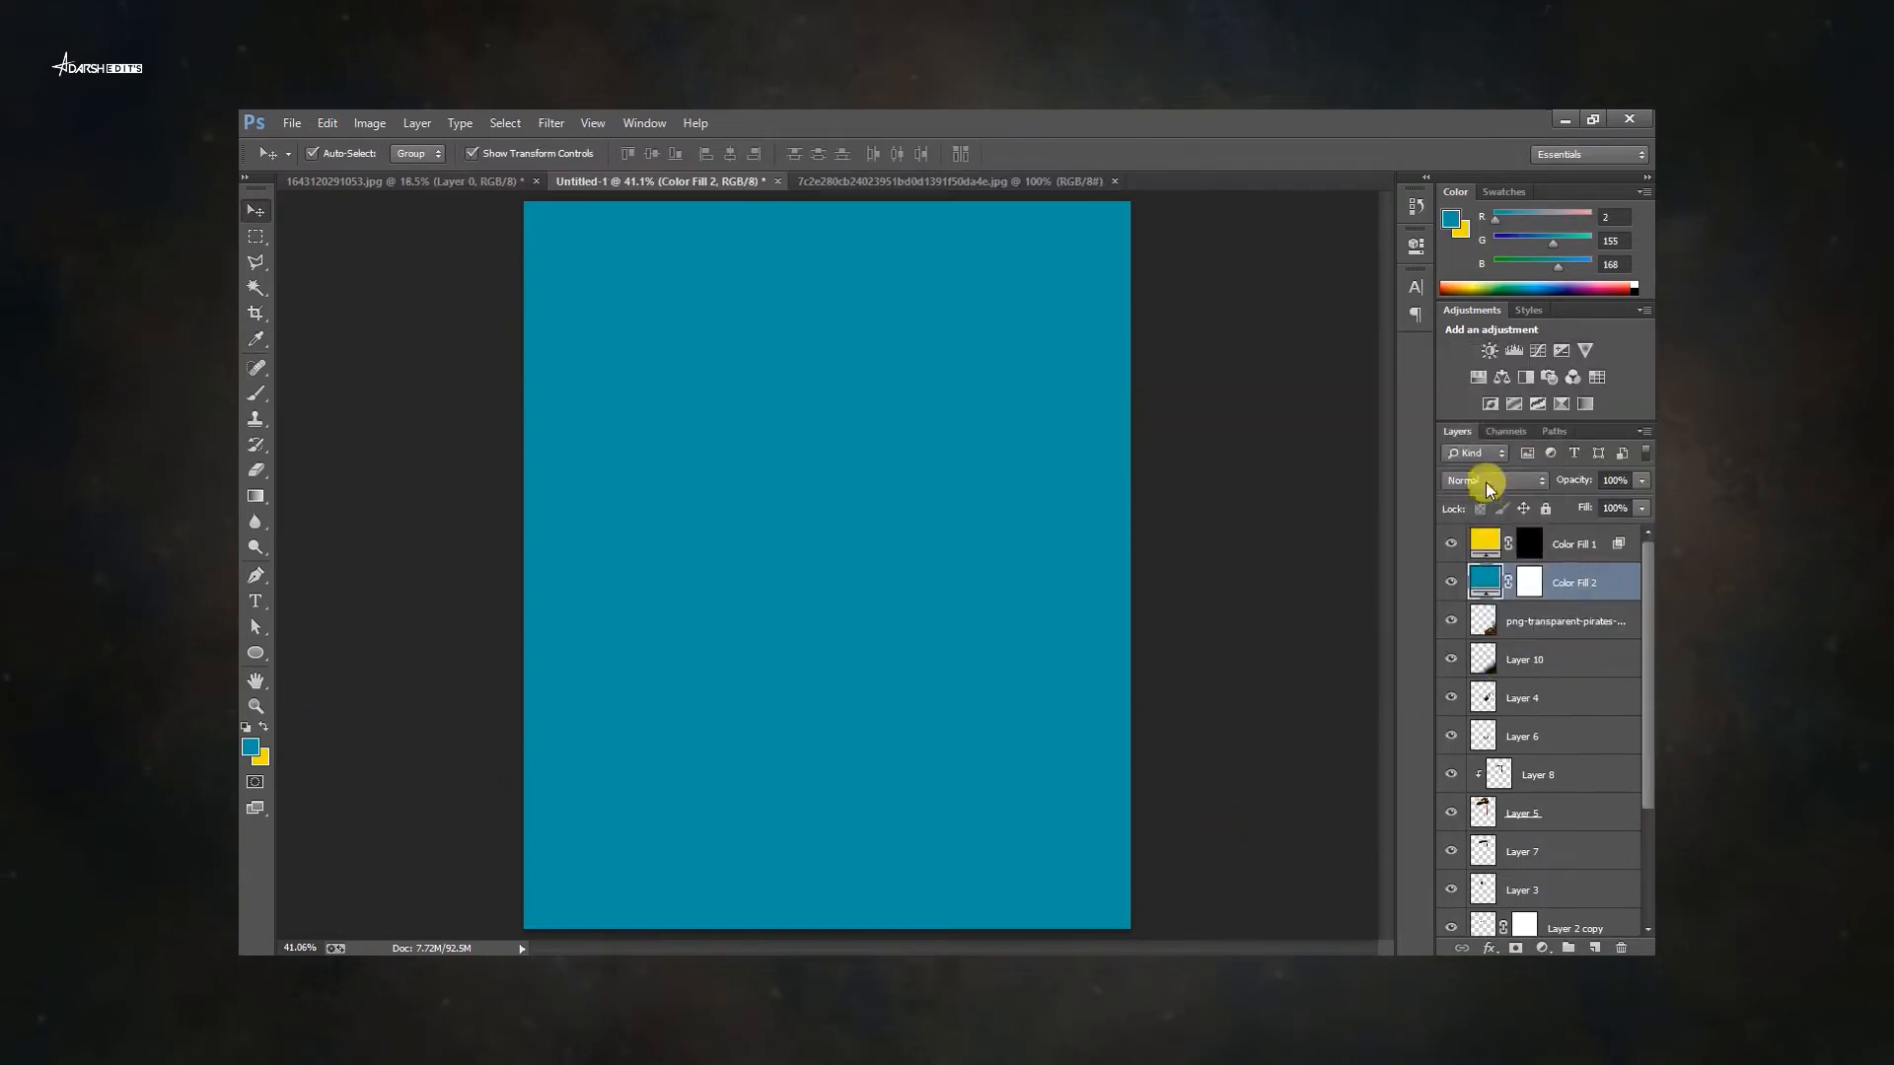
# Blend the teal fill in Linear Dodge (Add) with the Underlying Layer black slider at 171, and invert its mask to black.
pyautogui.click(1490, 481)
pyautogui.click(1480, 306)
pyautogui.doubleClick(1600, 579)
pyautogui.moveTo(1331, 823); pyautogui.dragTo(1490, 826)
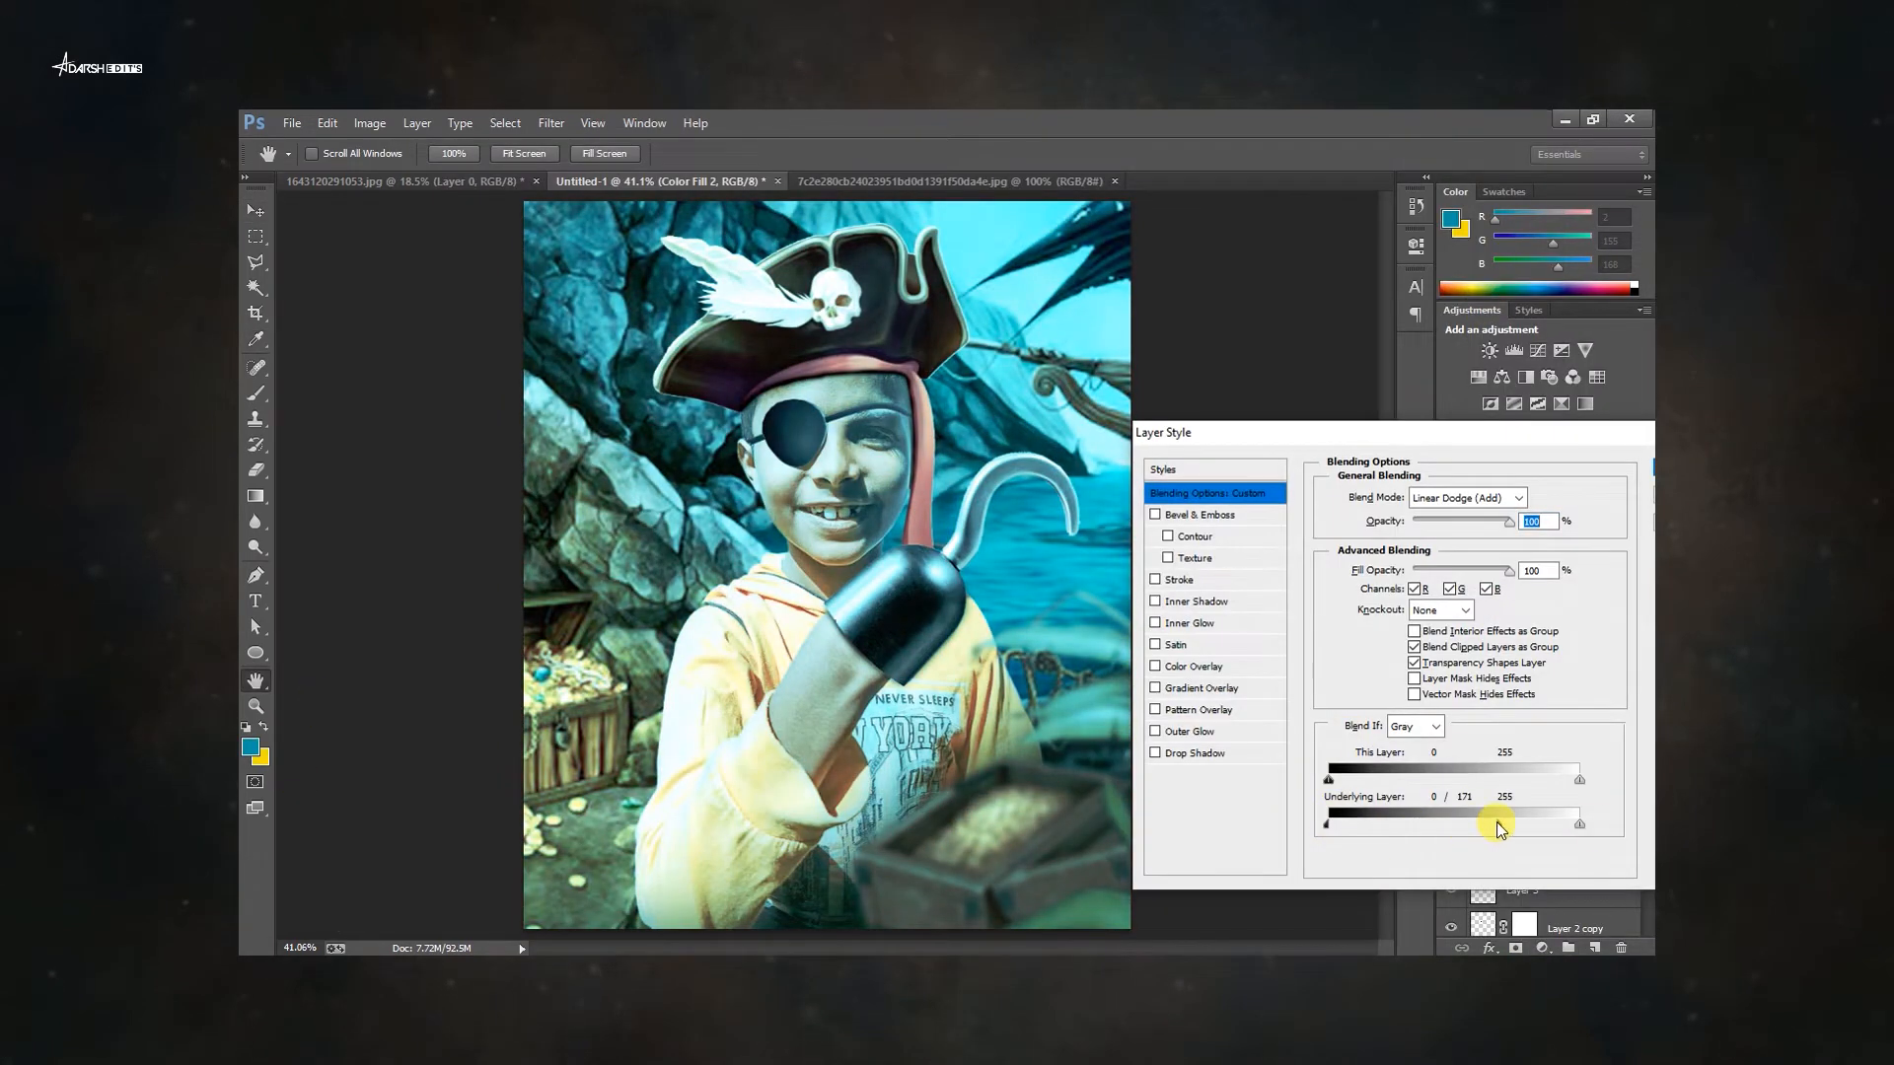
pyautogui.press('Return')
pyautogui.click(1529, 582)
pyautogui.hotkey('ctrl', 'i')
pyautogui.press('x')
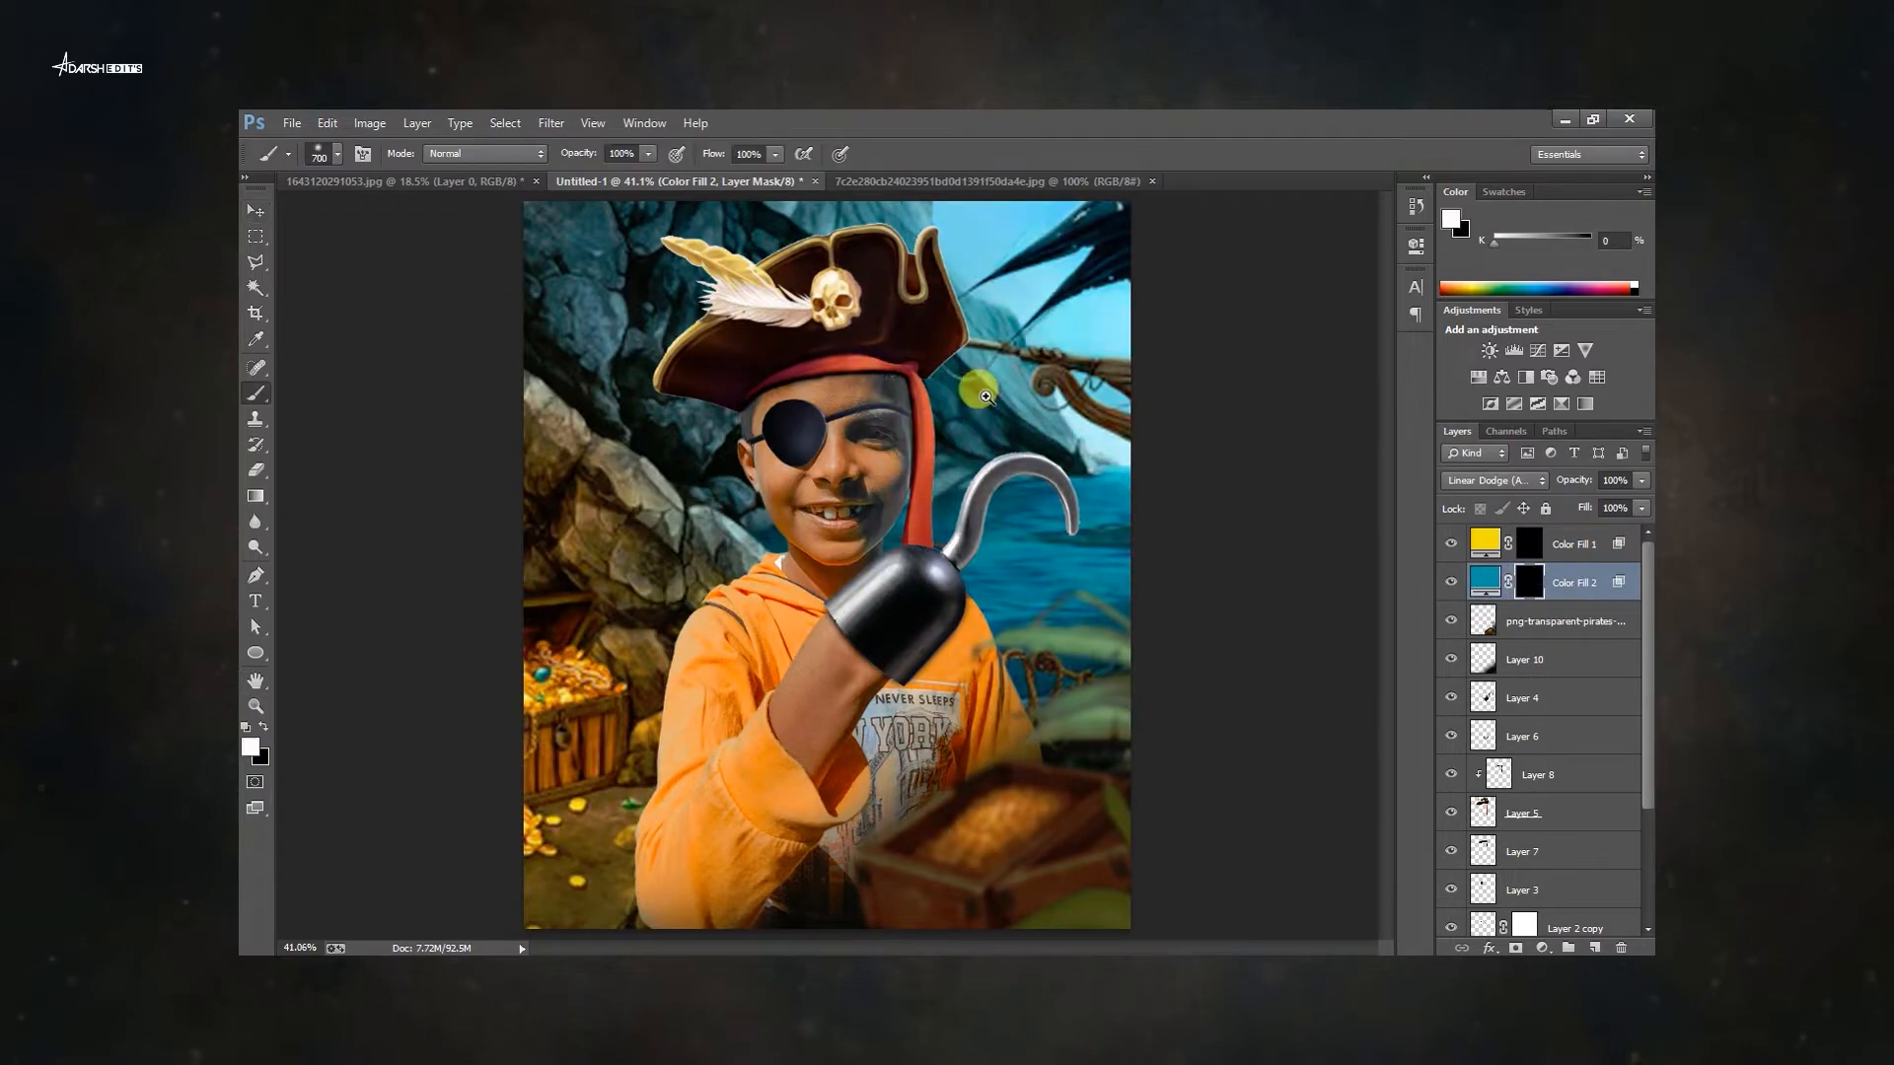
pyautogui.hotkey('ctrl', '+')
pyautogui.hotkey('ctrl', '+')
pyautogui.hotkey('ctrl', '[')
pyautogui.hotkey('ctrl', 'alt', 'g')
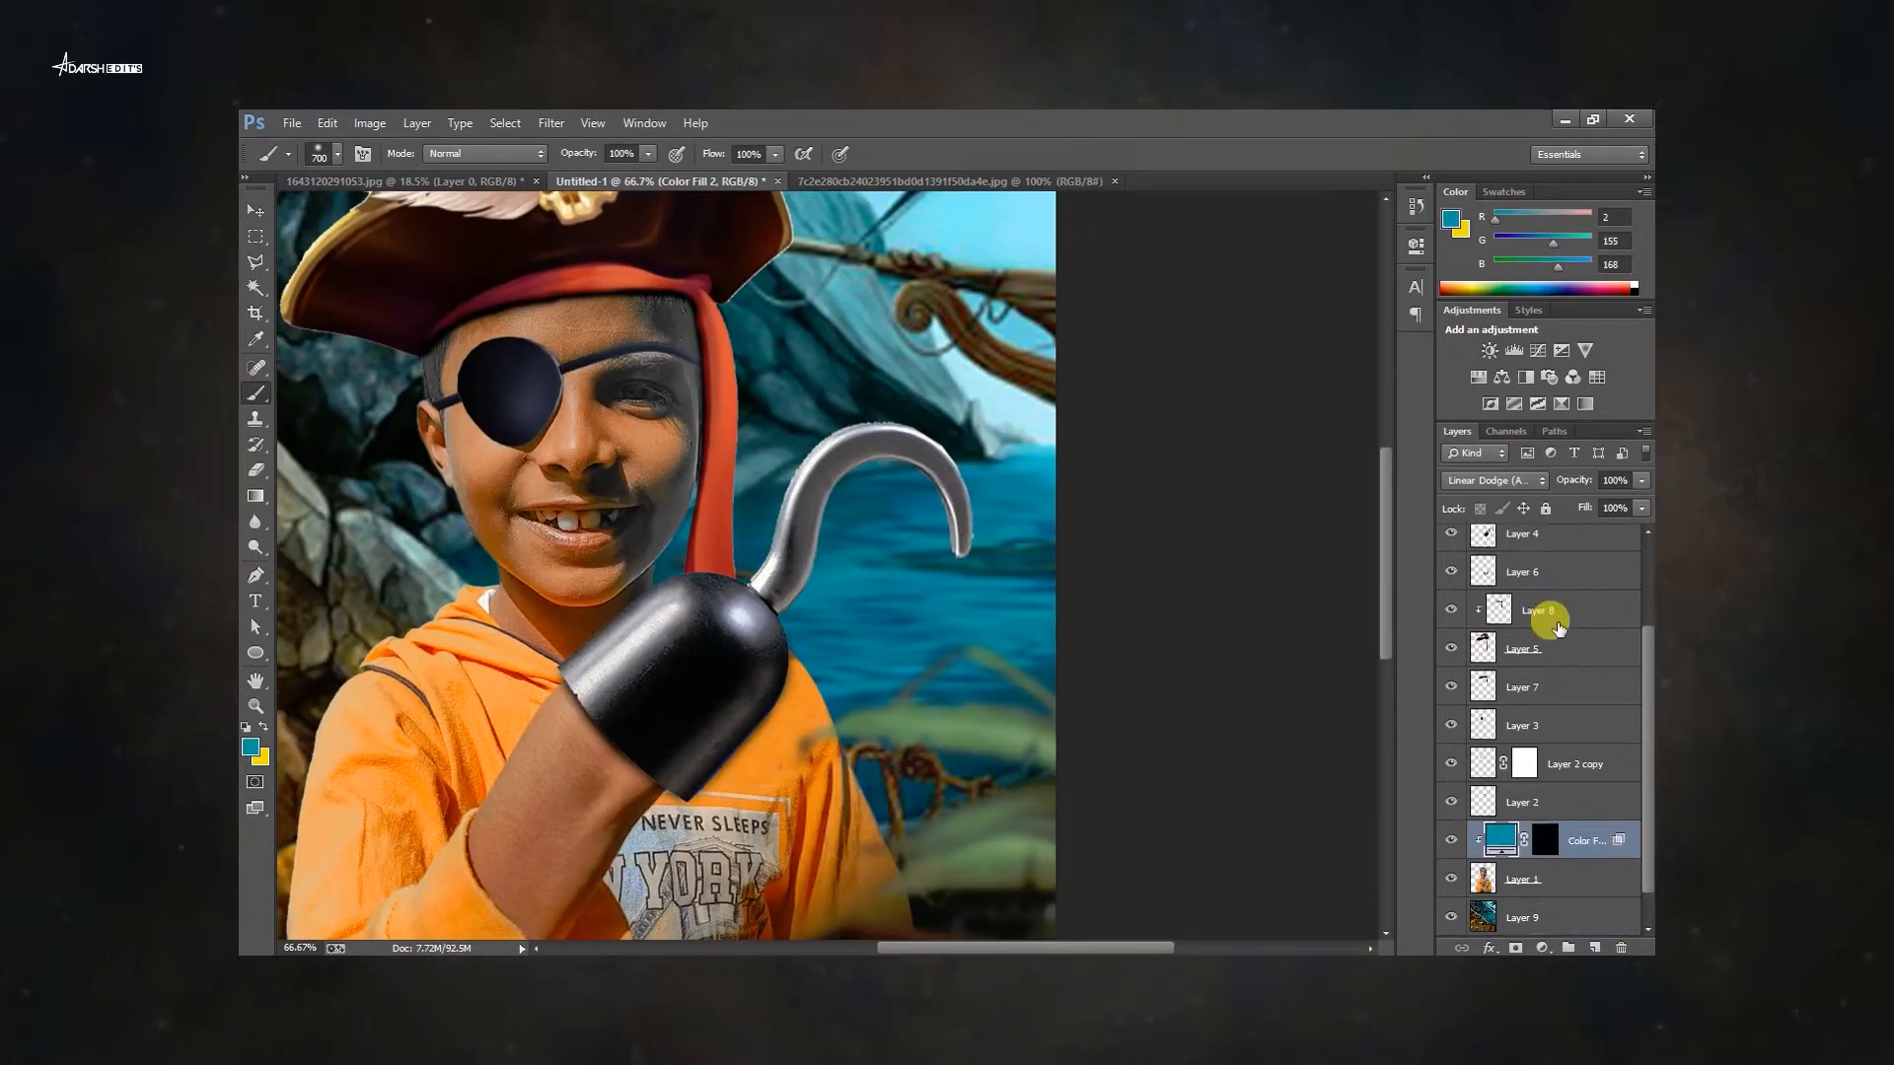
pyautogui.scroll(3, 1556, 622)
pyautogui.click(1570, 553)
pyautogui.scroll(-3, 1569, 770)
pyautogui.moveTo(1583, 813); pyautogui.dragTo(1539, 540)
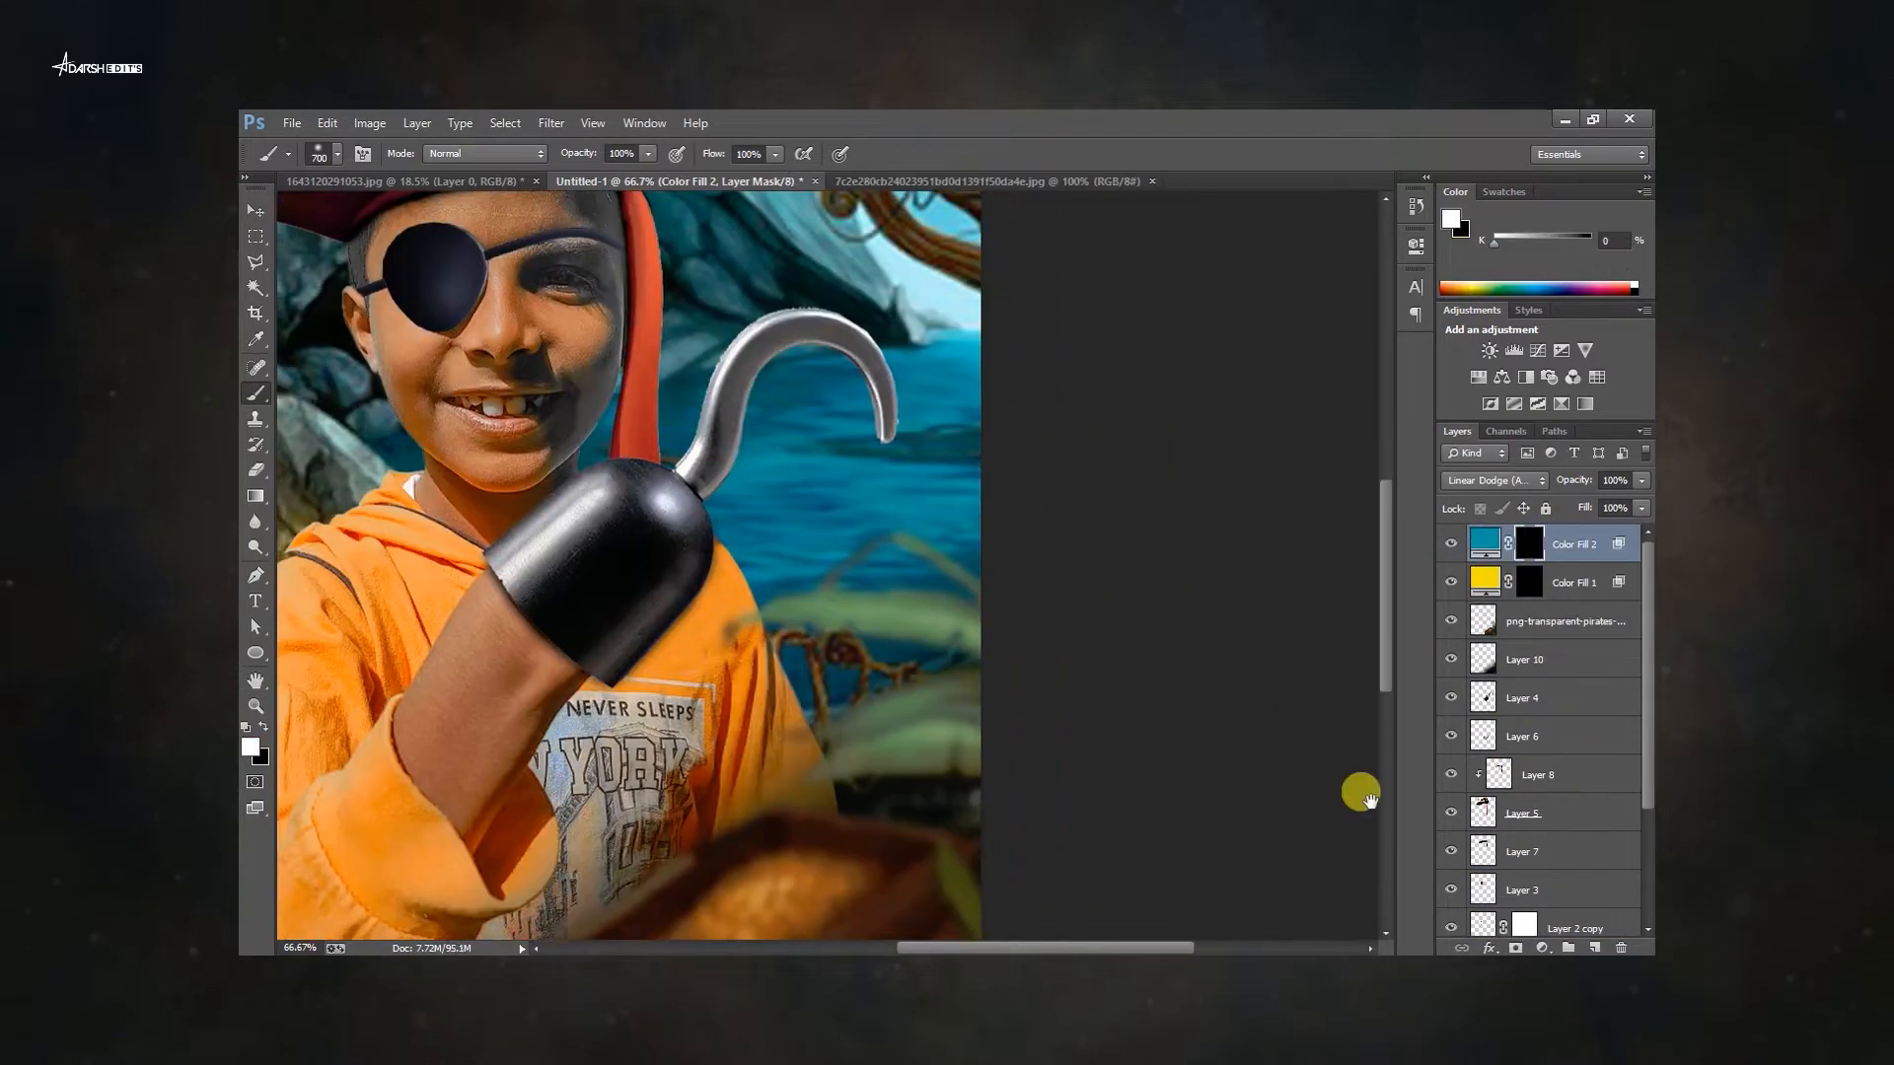
# Load the boy's layer as a selection, paint white on the teal fill's mask over the boy, and deselect.
pyautogui.click(1479, 835)
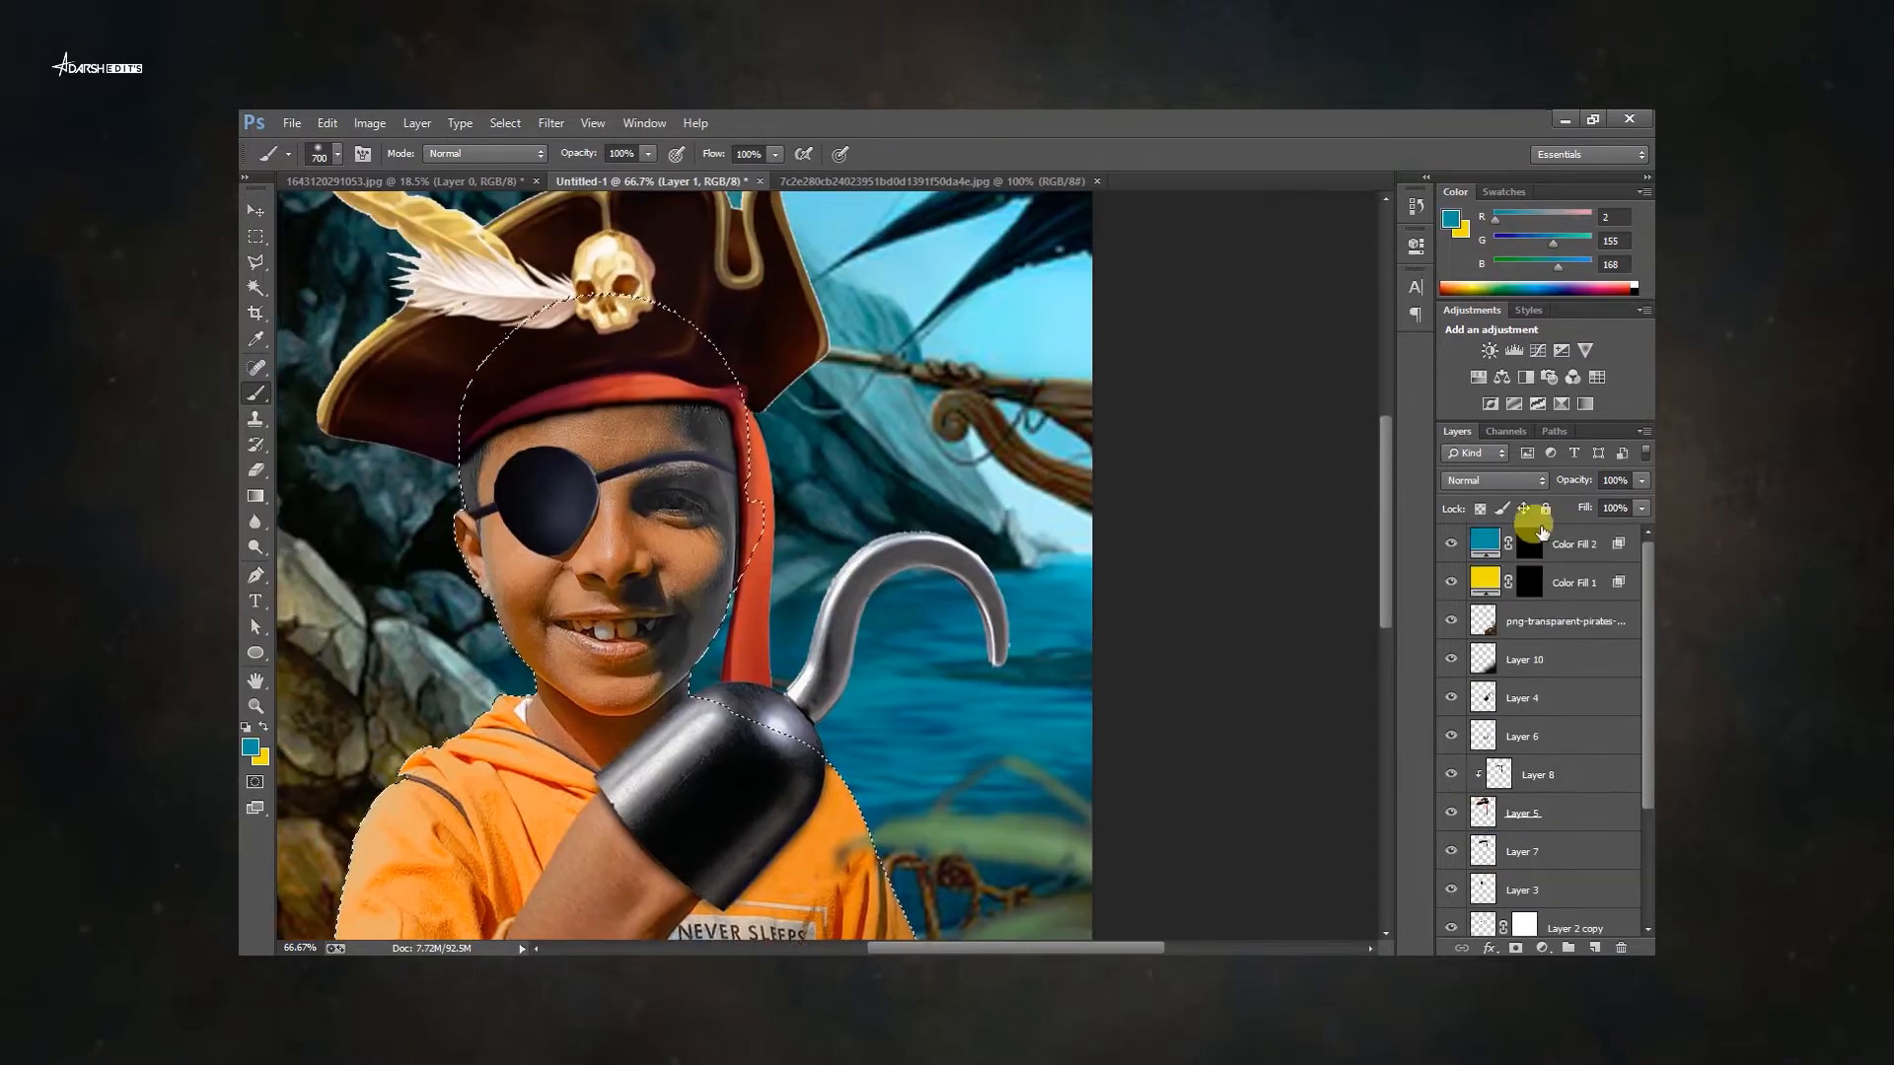
pyautogui.click(1534, 541)
pyautogui.moveTo(927, 819); pyautogui.dragTo(803, 440)
pyautogui.moveTo(1032, 626); pyautogui.dragTo(1040, 499)
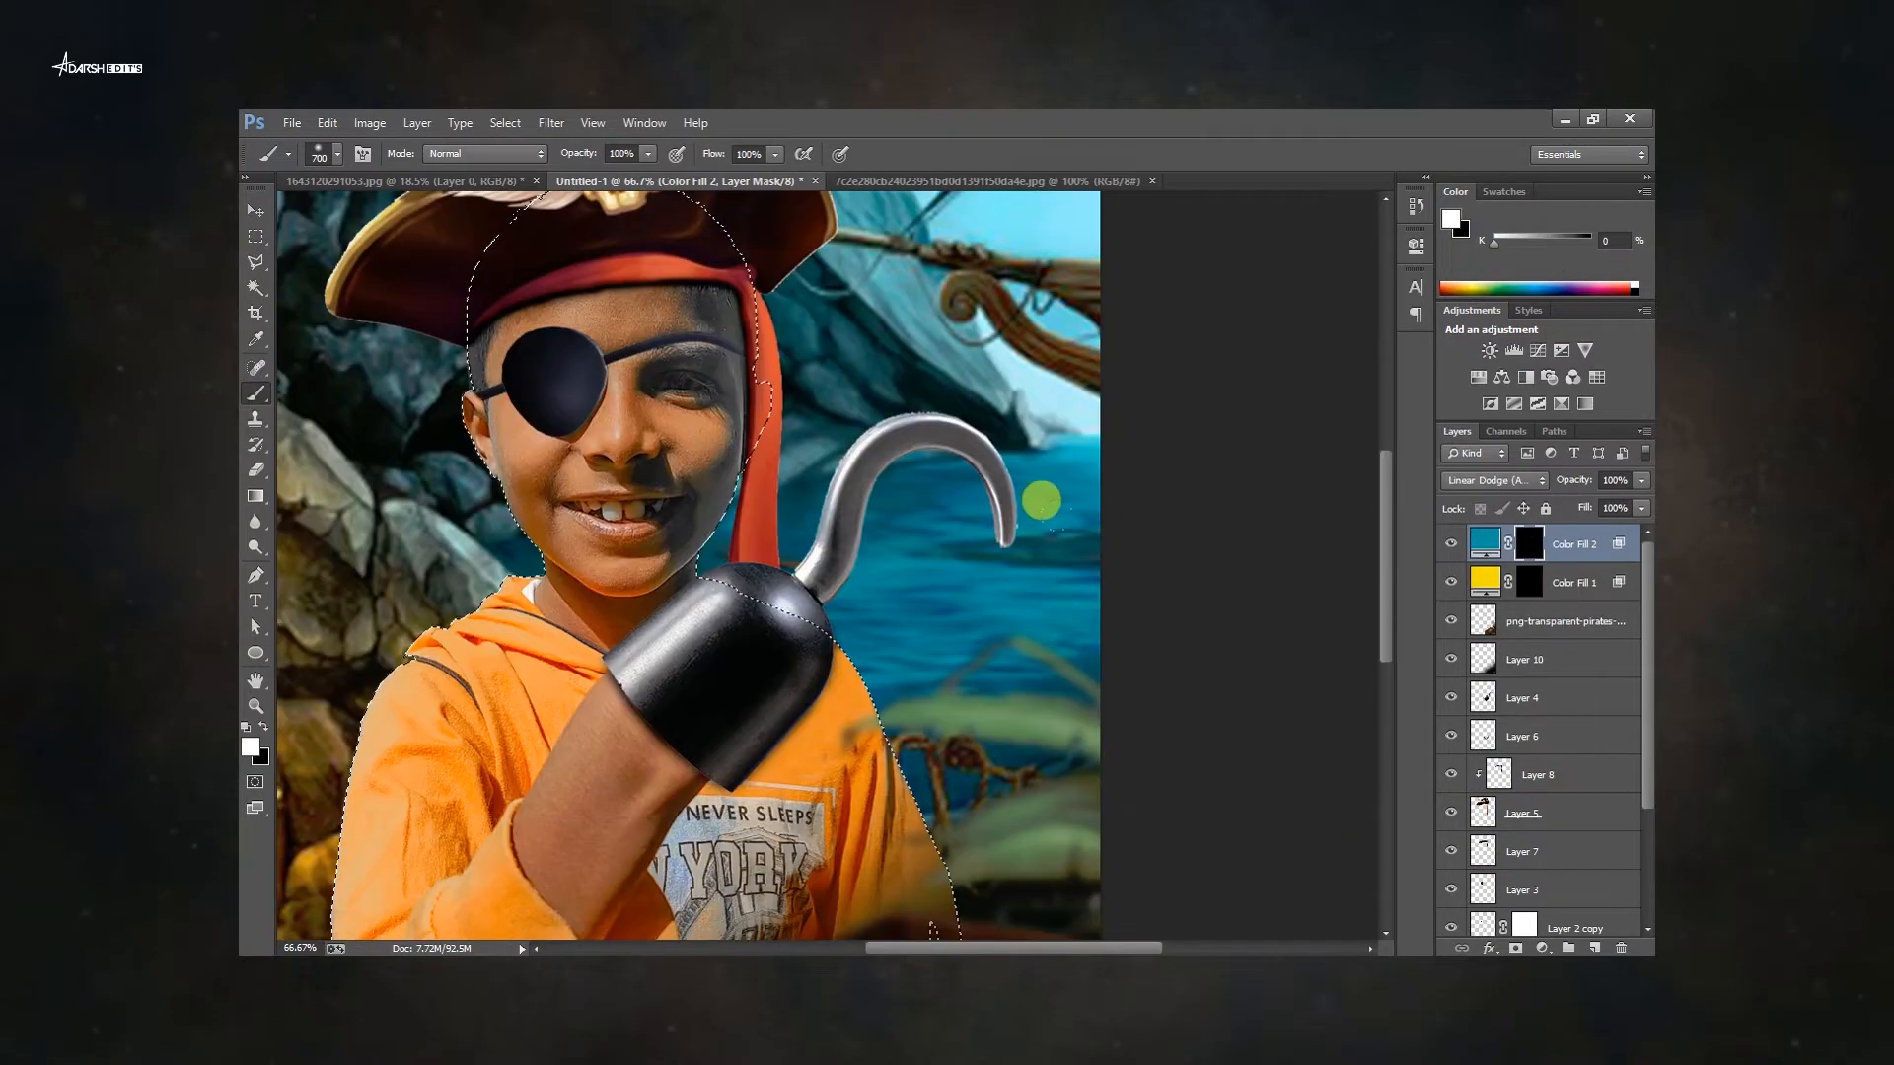
pyautogui.hotkey('ctrl', 'd')
# Group the boy's layers beneath Layer 10 into one group.
pyautogui.hotkey('ctrl', '0')
pyautogui.press('v')
pyautogui.click(1539, 659)
pyautogui.click(1544, 691)
pyautogui.scroll(-5, 1554, 789)
pyautogui.keyDown('shift'); pyautogui.click(1556, 846); pyautogui.keyUp('shift')
pyautogui.hotkey('ctrl', 'g')
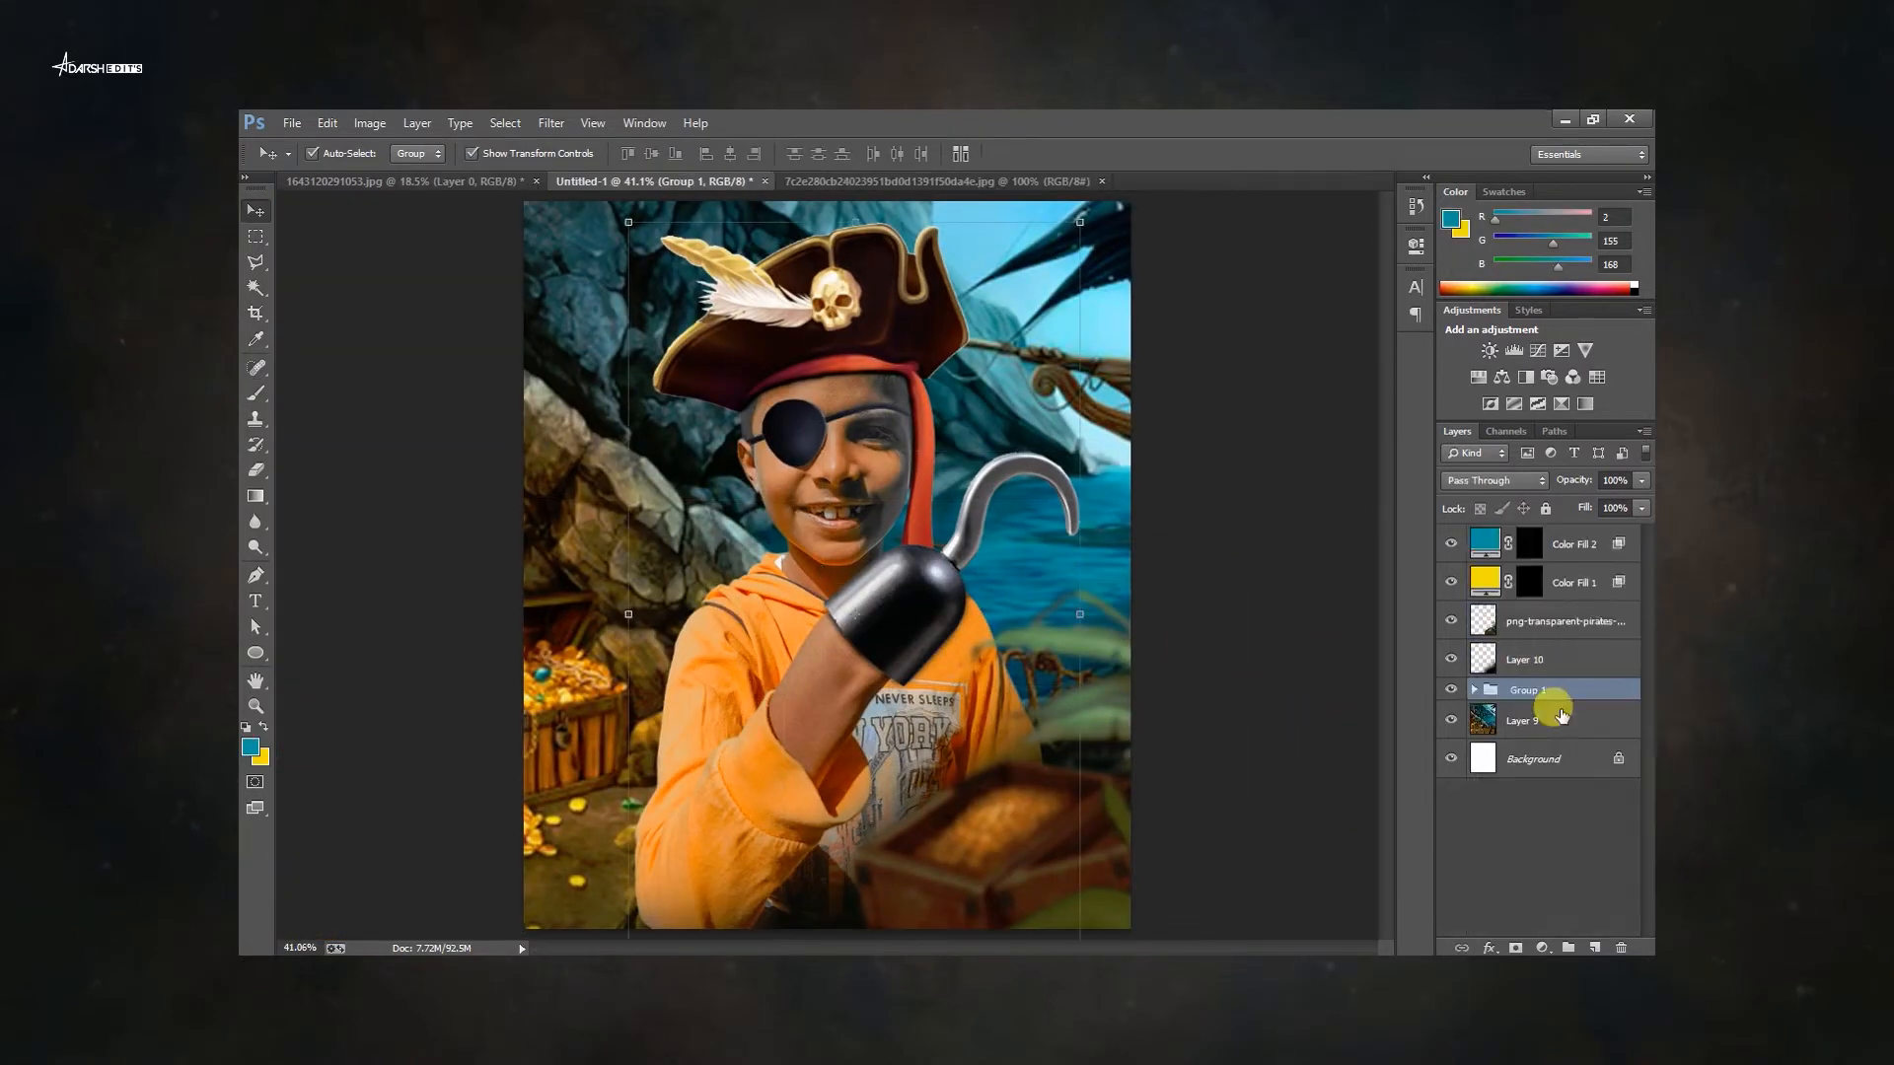
# Duplicate the boy's group and merge the copy into a single layer.
pyautogui.hotkey('ctrl', 'j')
pyautogui.rightClick(1549, 689)
pyautogui.click(1480, 495)
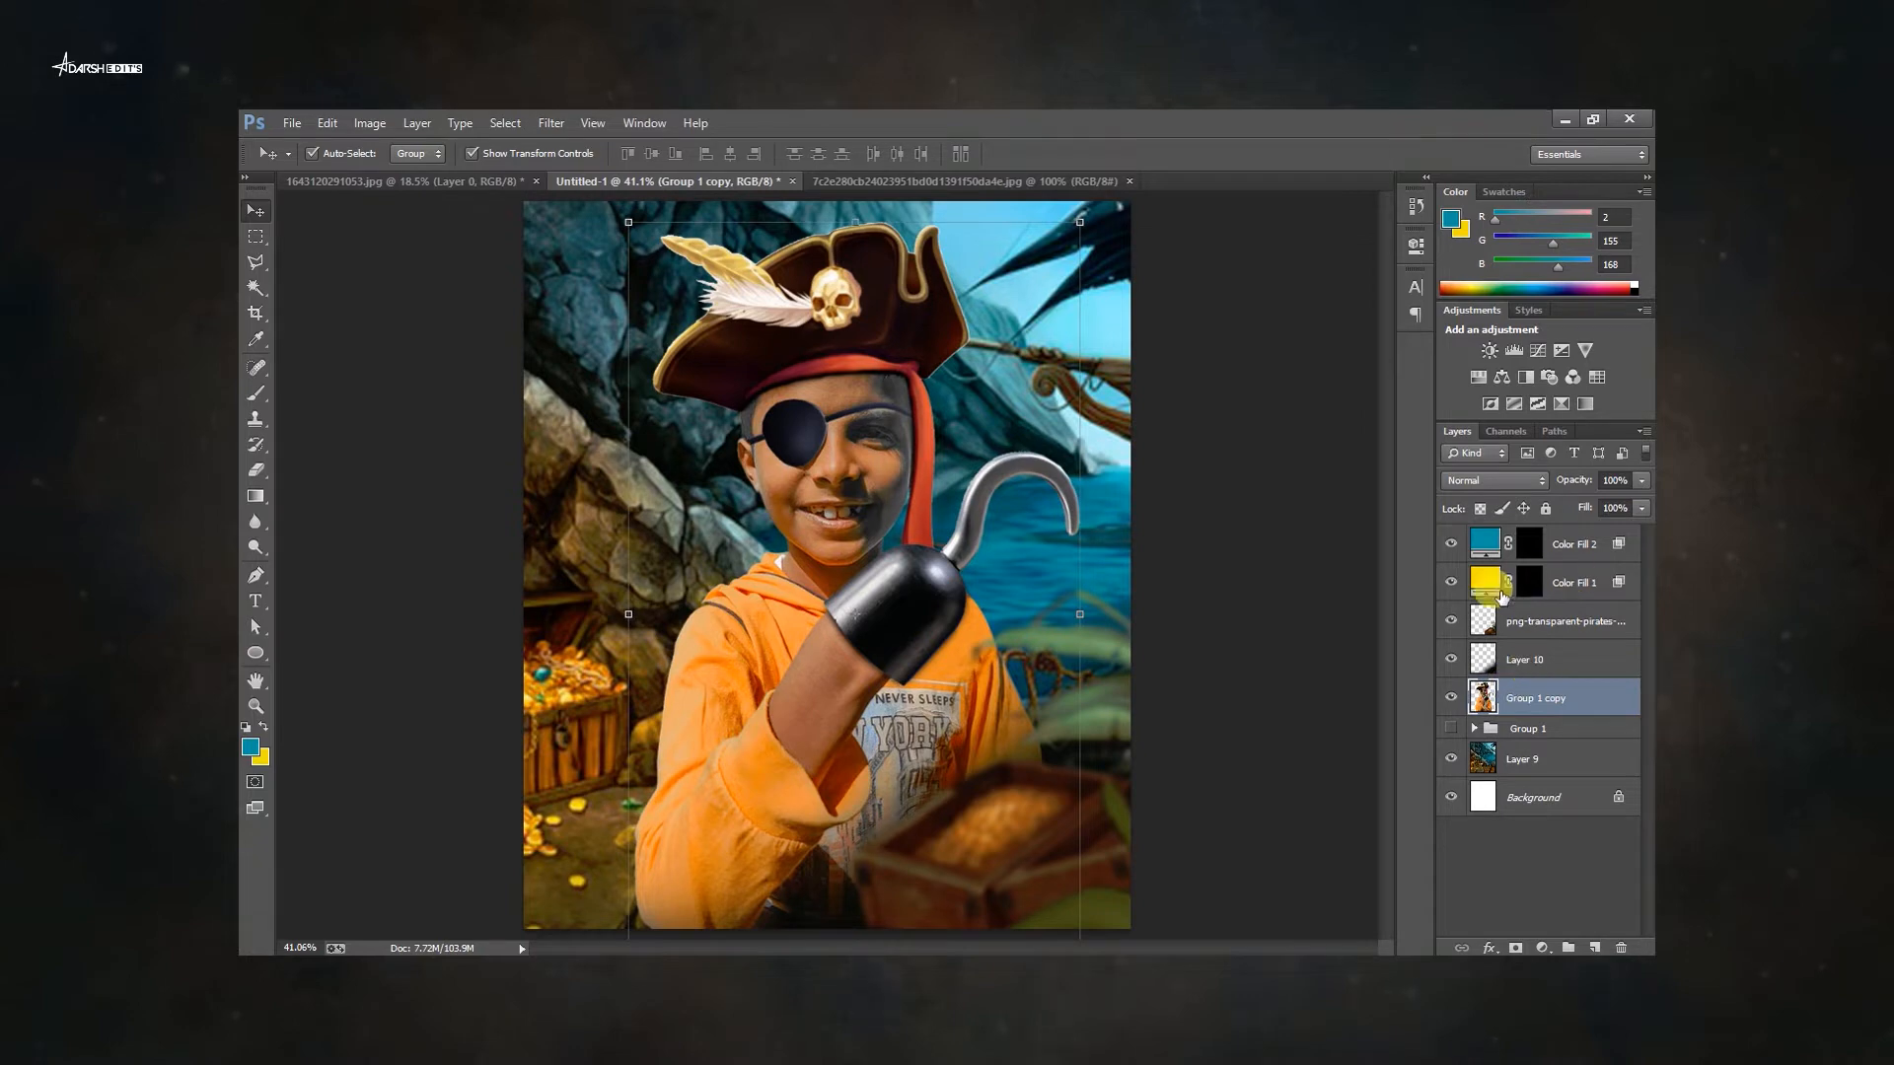
# Paint white on the teal fill's mask along the hat, face and hook edges to add teal rim light.
pyautogui.click(1530, 543)
pyautogui.press('b')
pyautogui.scroll(8, 1026, 444)
pyautogui.moveTo(923, 212); pyautogui.dragTo(1116, 538)
pyautogui.hotkey('ctrl', 'z')
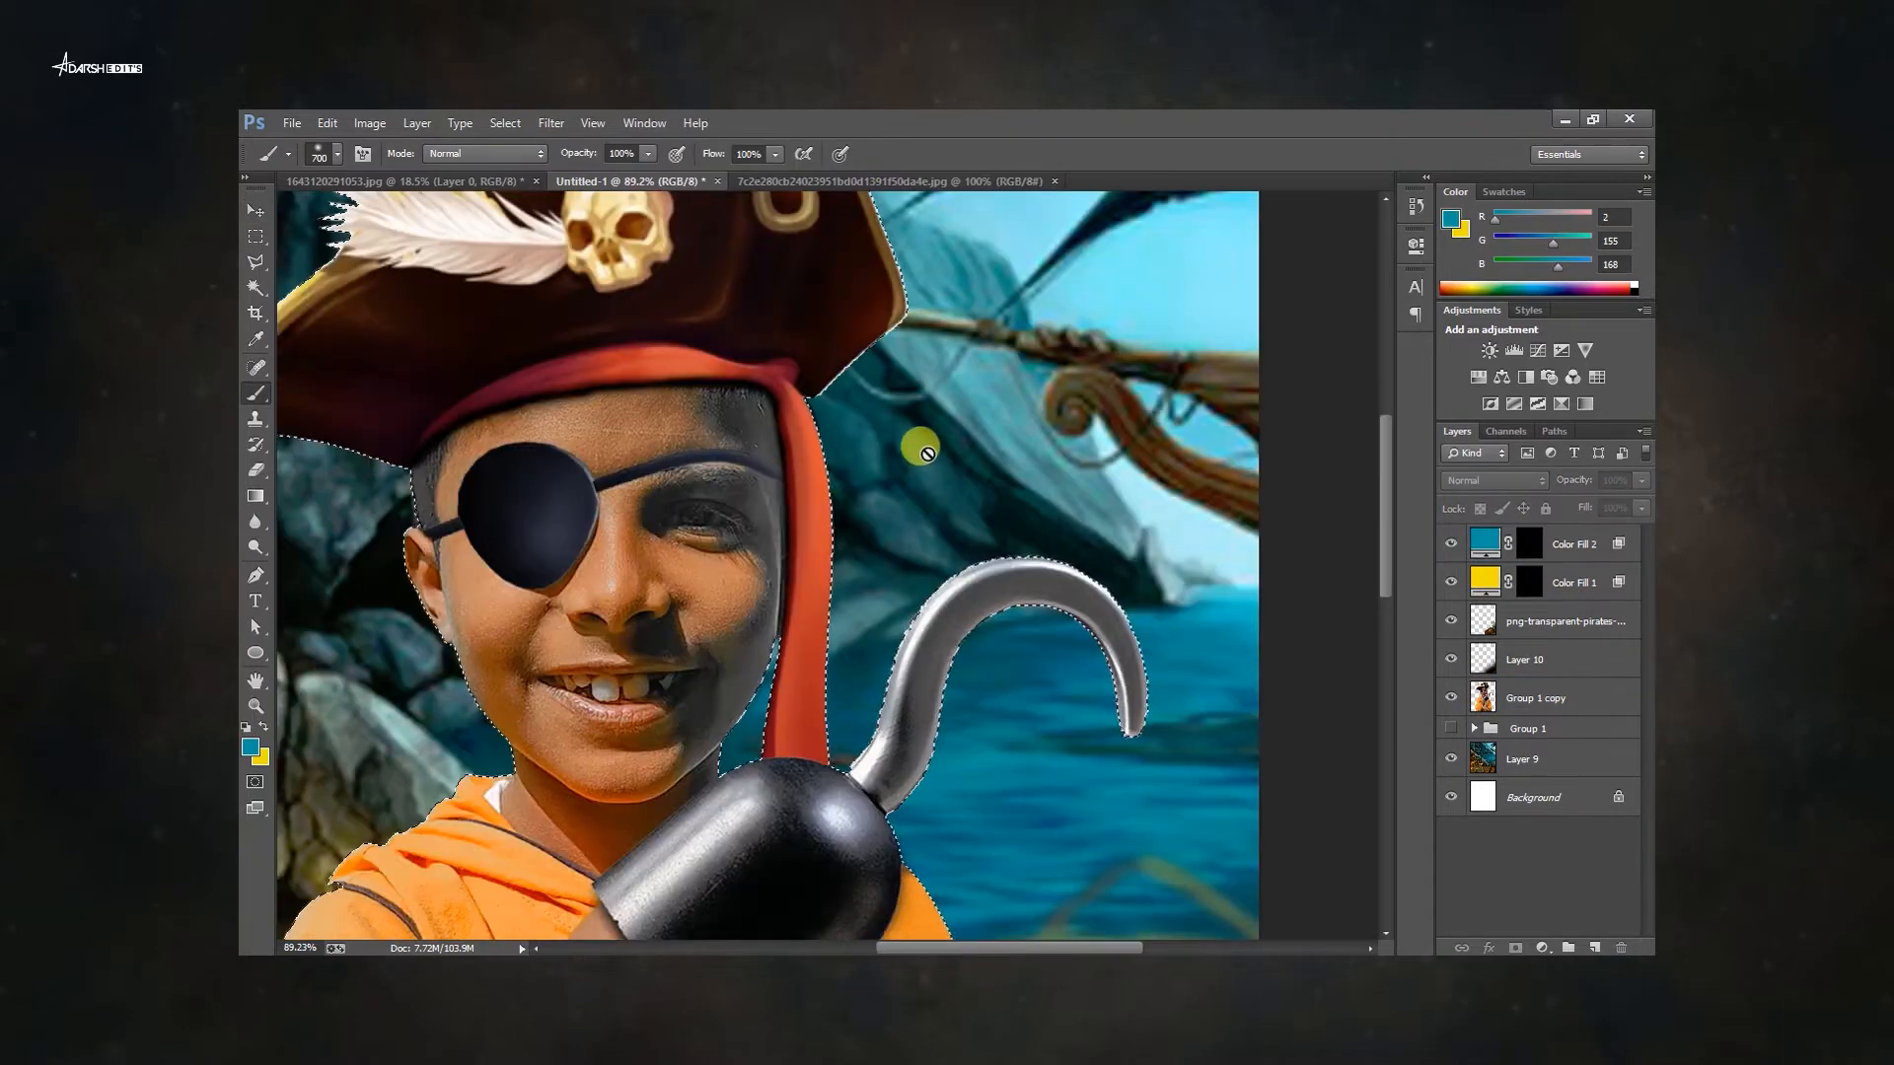
pyautogui.moveTo(671, 222); pyautogui.dragTo(650, 417)
pyautogui.press('[')
pyautogui.press('[')
pyautogui.press('[')
pyautogui.press('[')
pyautogui.press('[')
pyautogui.moveTo(825, 257); pyautogui.dragTo(890, 494)
pyautogui.moveTo(868, 631)
pyautogui.mouseDown()
pyautogui.moveTo(865, 483)
pyautogui.moveTo(820, 780)
pyautogui.mouseUp()
pyautogui.moveTo(933, 681); pyautogui.dragTo(925, 537)
pyautogui.moveTo(1040, 658); pyautogui.dragTo(1054, 605)
pyautogui.moveTo(938, 523)
pyautogui.mouseDown()
pyautogui.moveTo(889, 661)
pyautogui.moveTo(972, 814)
pyautogui.mouseUp()
pyautogui.moveTo(977, 813)
pyautogui.mouseDown()
pyautogui.moveTo(894, 572)
pyautogui.moveTo(927, 730)
pyautogui.mouseUp()
pyautogui.moveTo(947, 414); pyautogui.dragTo(932, 665)
pyautogui.moveTo(1036, 535); pyautogui.dragTo(804, 454)
pyautogui.moveTo(791, 368); pyautogui.dragTo(819, 477)
pyautogui.scroll(5, 775, 564)
pyautogui.press('e')
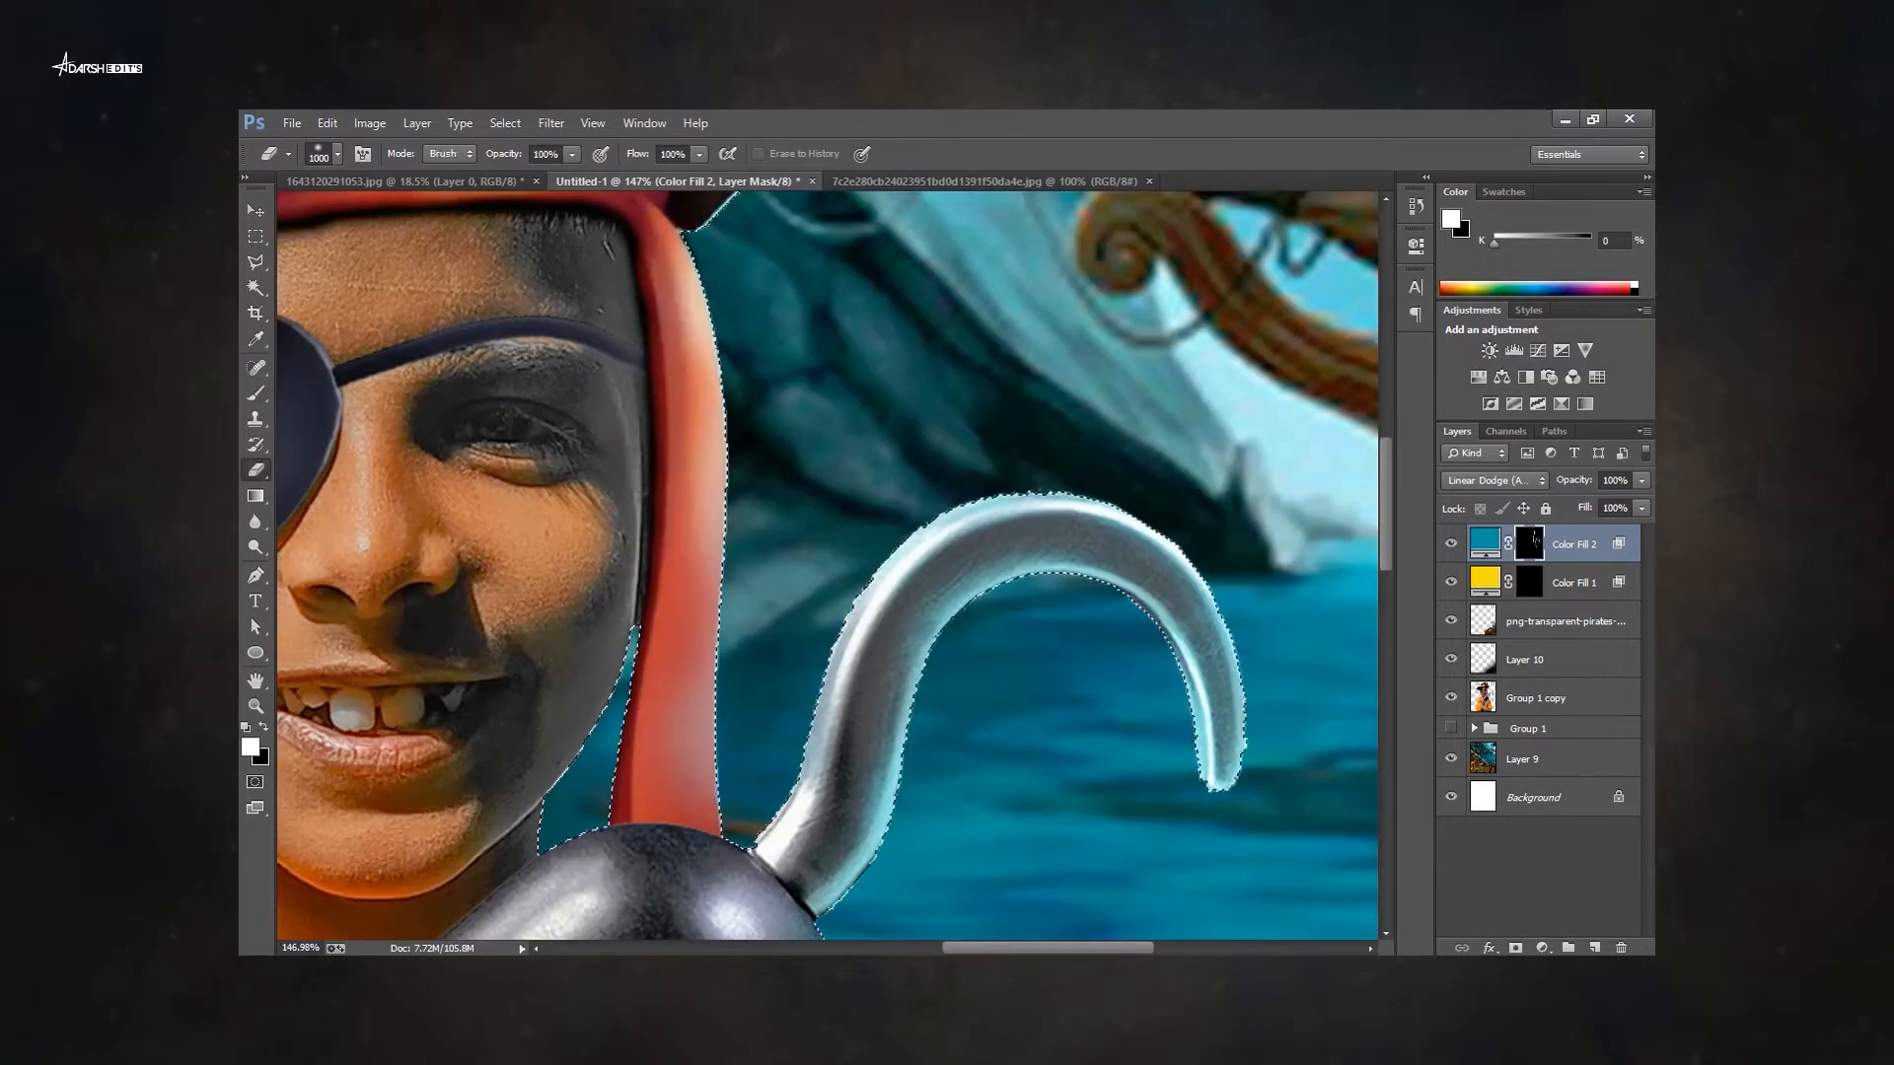
# Paint the teal fill's mask with a smaller low-opacity brush around the eye patch strap, face and hand.
pyautogui.press('b')
pyautogui.scroll(-1, 1016, 612)
pyautogui.moveTo(1197, 553); pyautogui.dragTo(1244, 755)
pyautogui.scroll(-1, 1016, 612)
pyautogui.moveTo(698, 617); pyautogui.dragTo(884, 553)
pyautogui.moveTo(983, 463); pyautogui.dragTo(931, 876)
pyautogui.moveTo(891, 734); pyautogui.dragTo(1052, 493)
pyautogui.press('[')
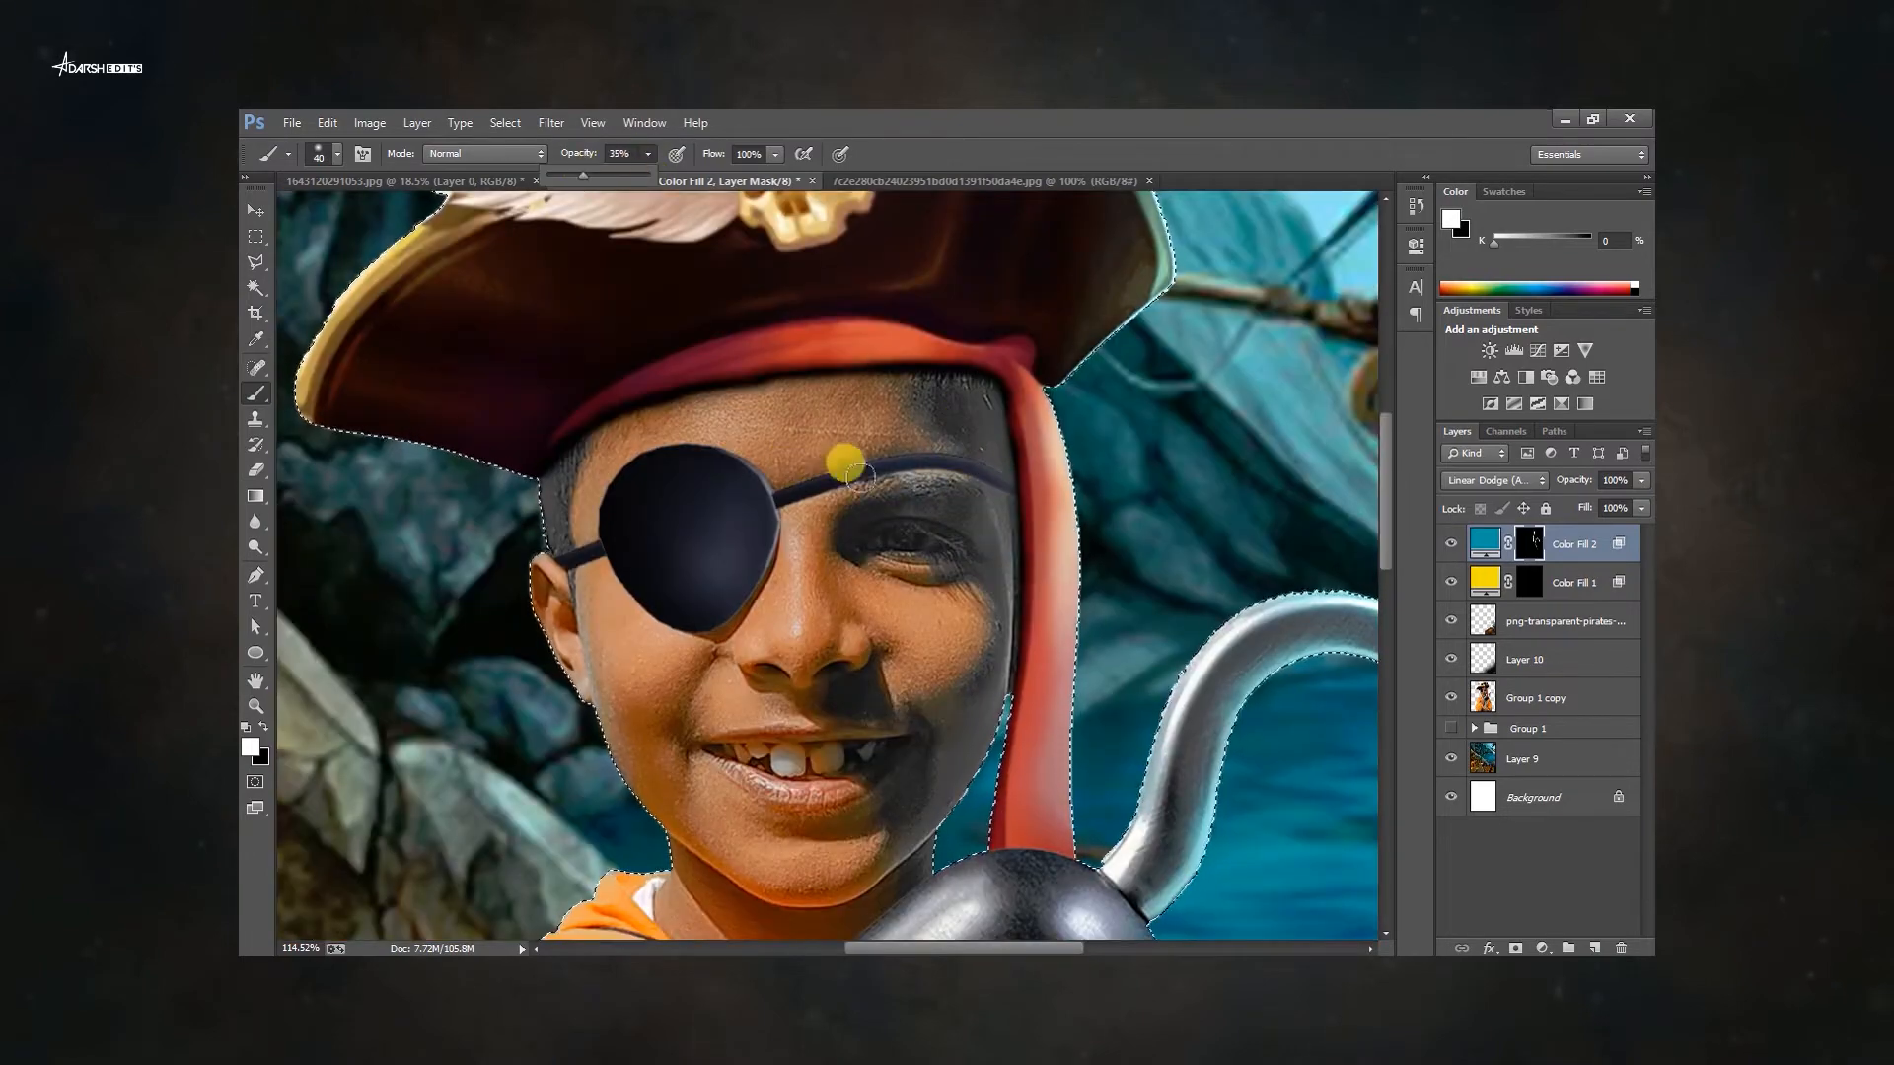
pyautogui.scroll(-2, 904, 549)
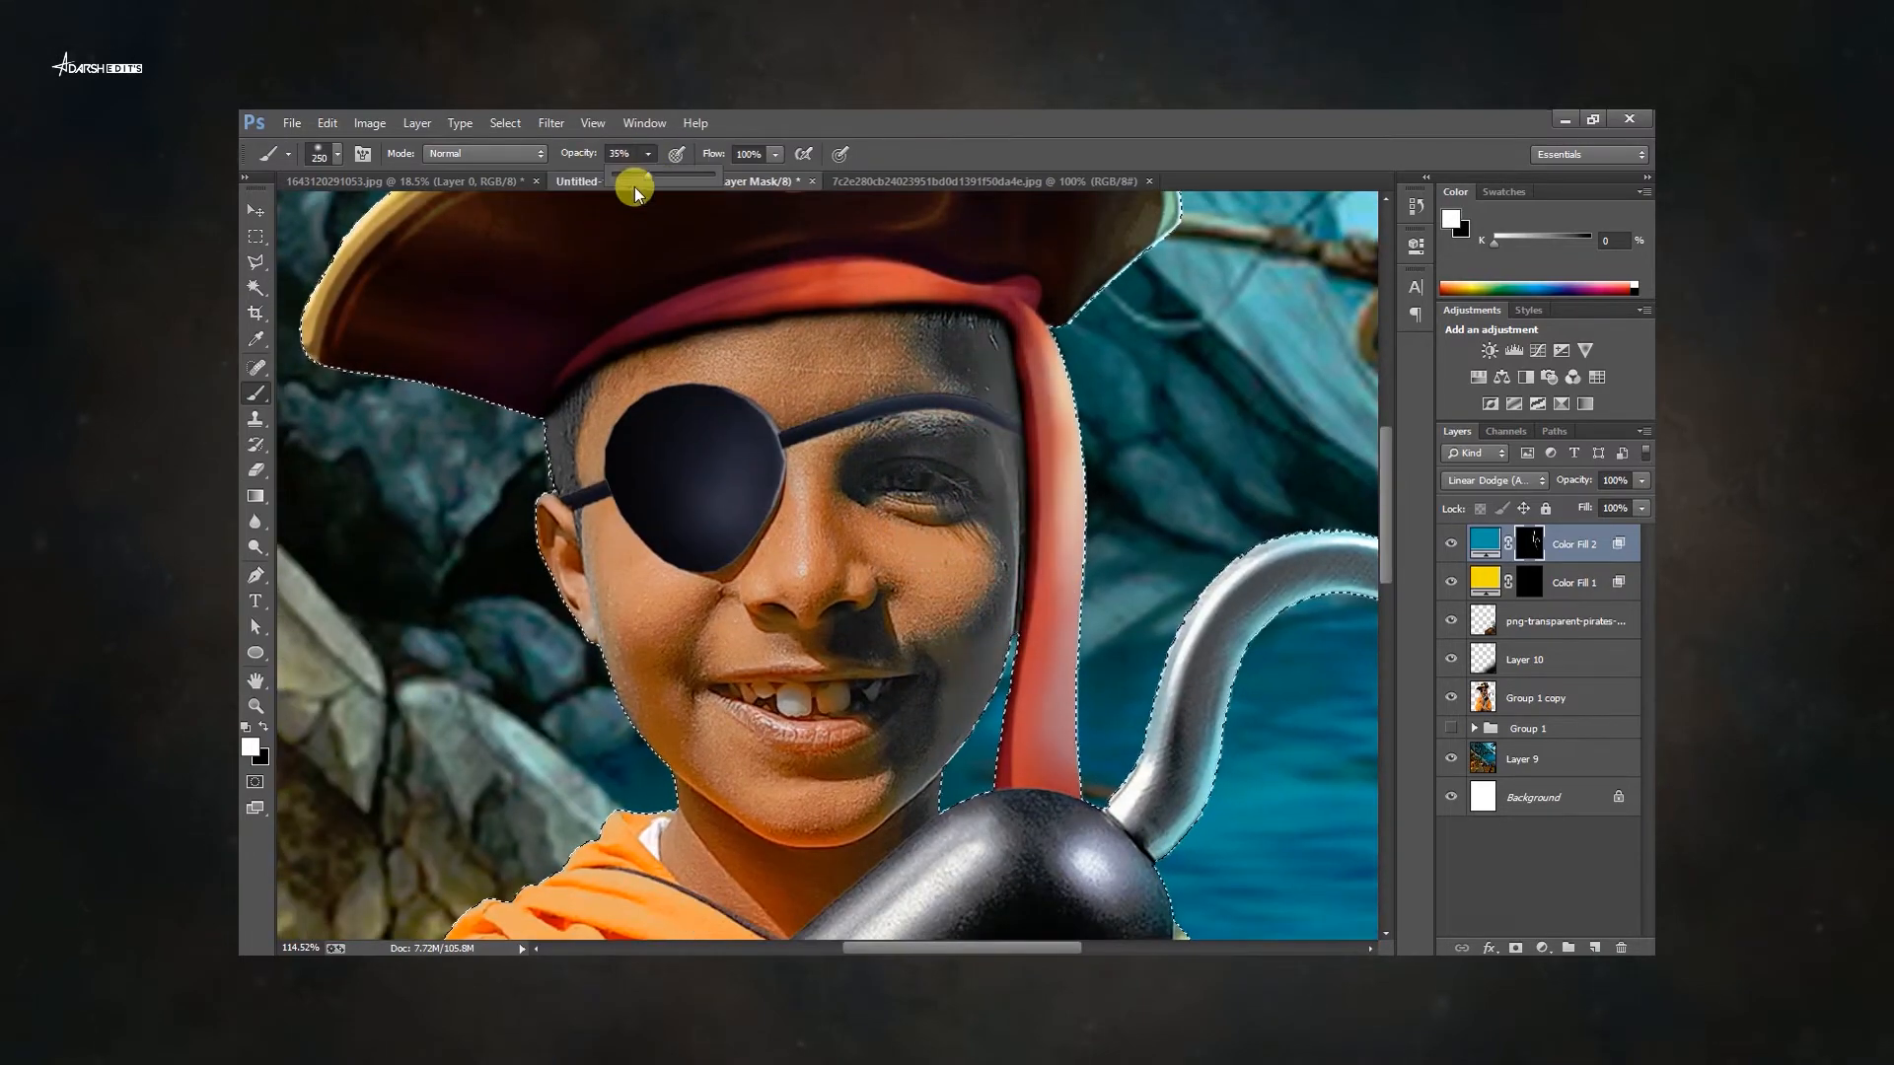
pyautogui.scroll(-6, 1061, 369)
pyautogui.moveTo(928, 355); pyautogui.dragTo(1055, 388)
pyautogui.scroll(2, 1213, 542)
pyautogui.moveTo(1199, 547); pyautogui.dragTo(1055, 385)
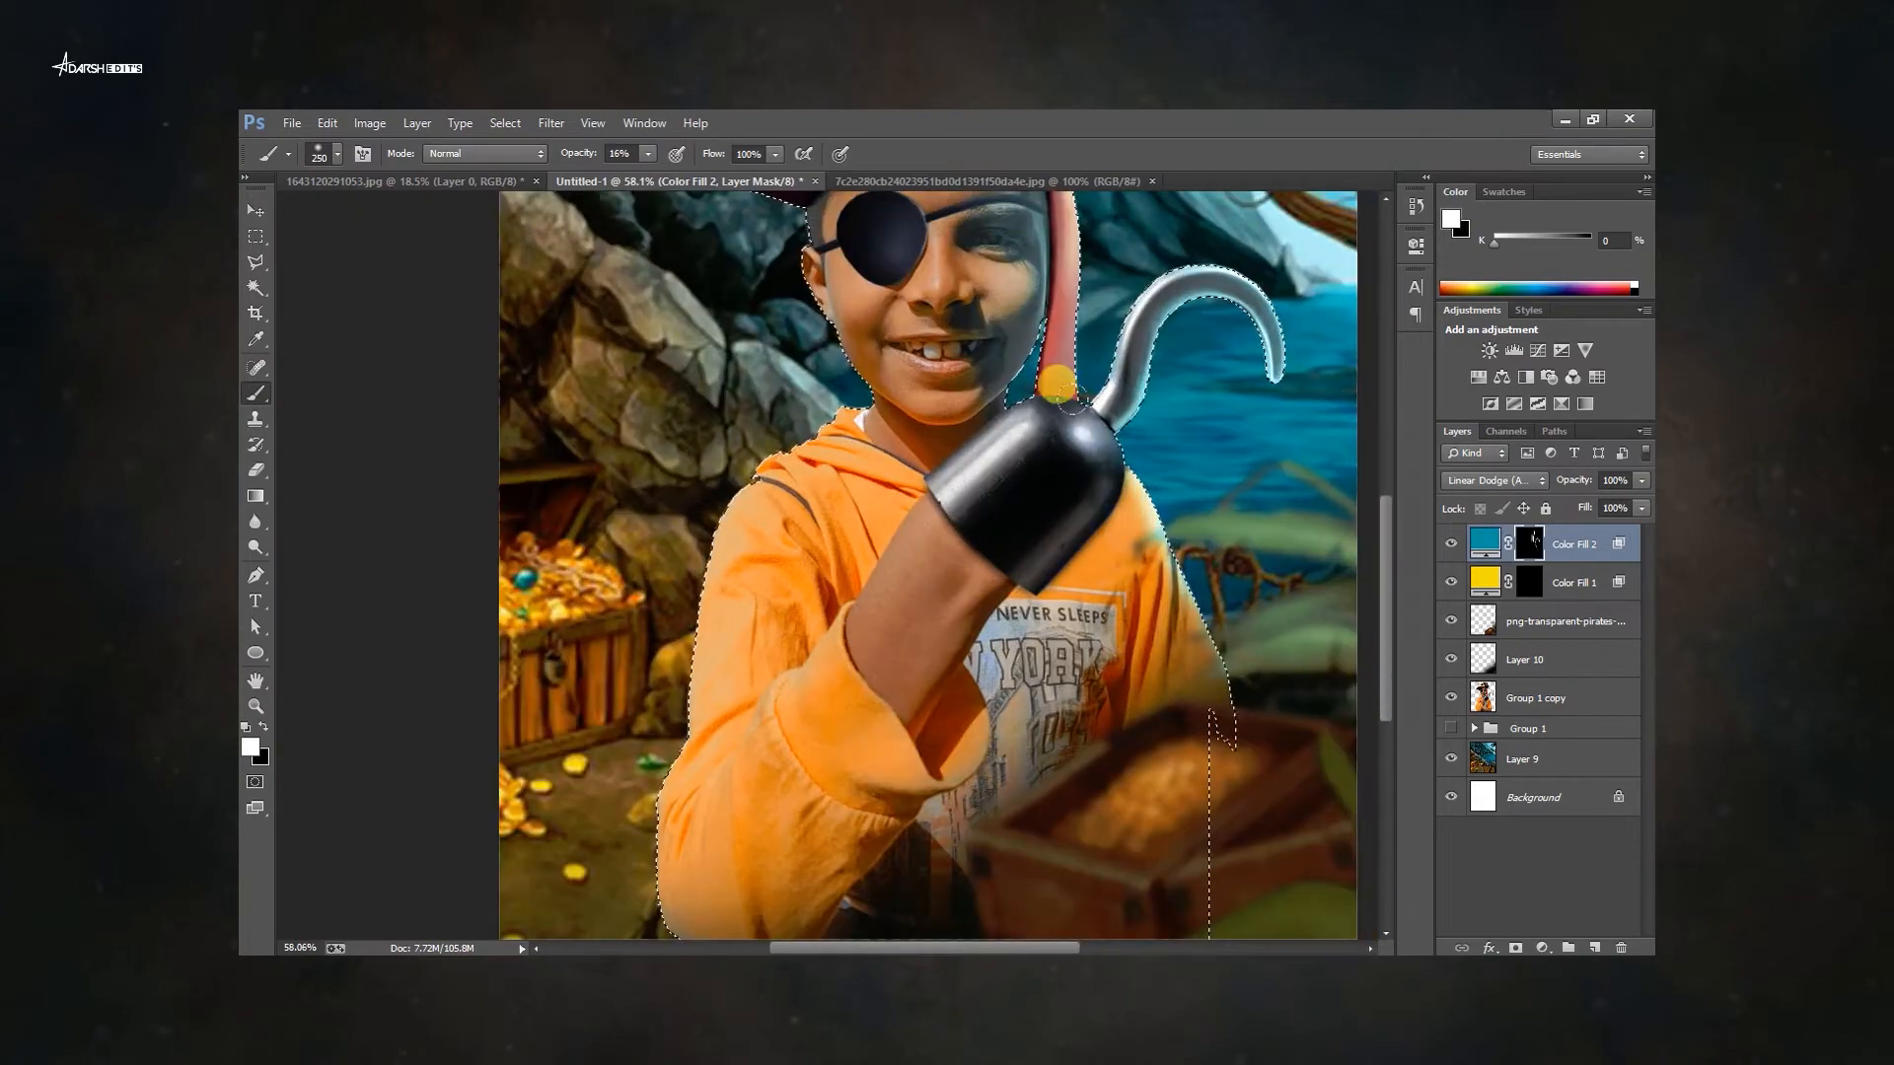
pyautogui.moveTo(1144, 450); pyautogui.dragTo(1233, 675)
# Paint white on the yellow fill's mask over the boy's left arm and the treasure area for a gold glow.
pyautogui.click(1531, 593)
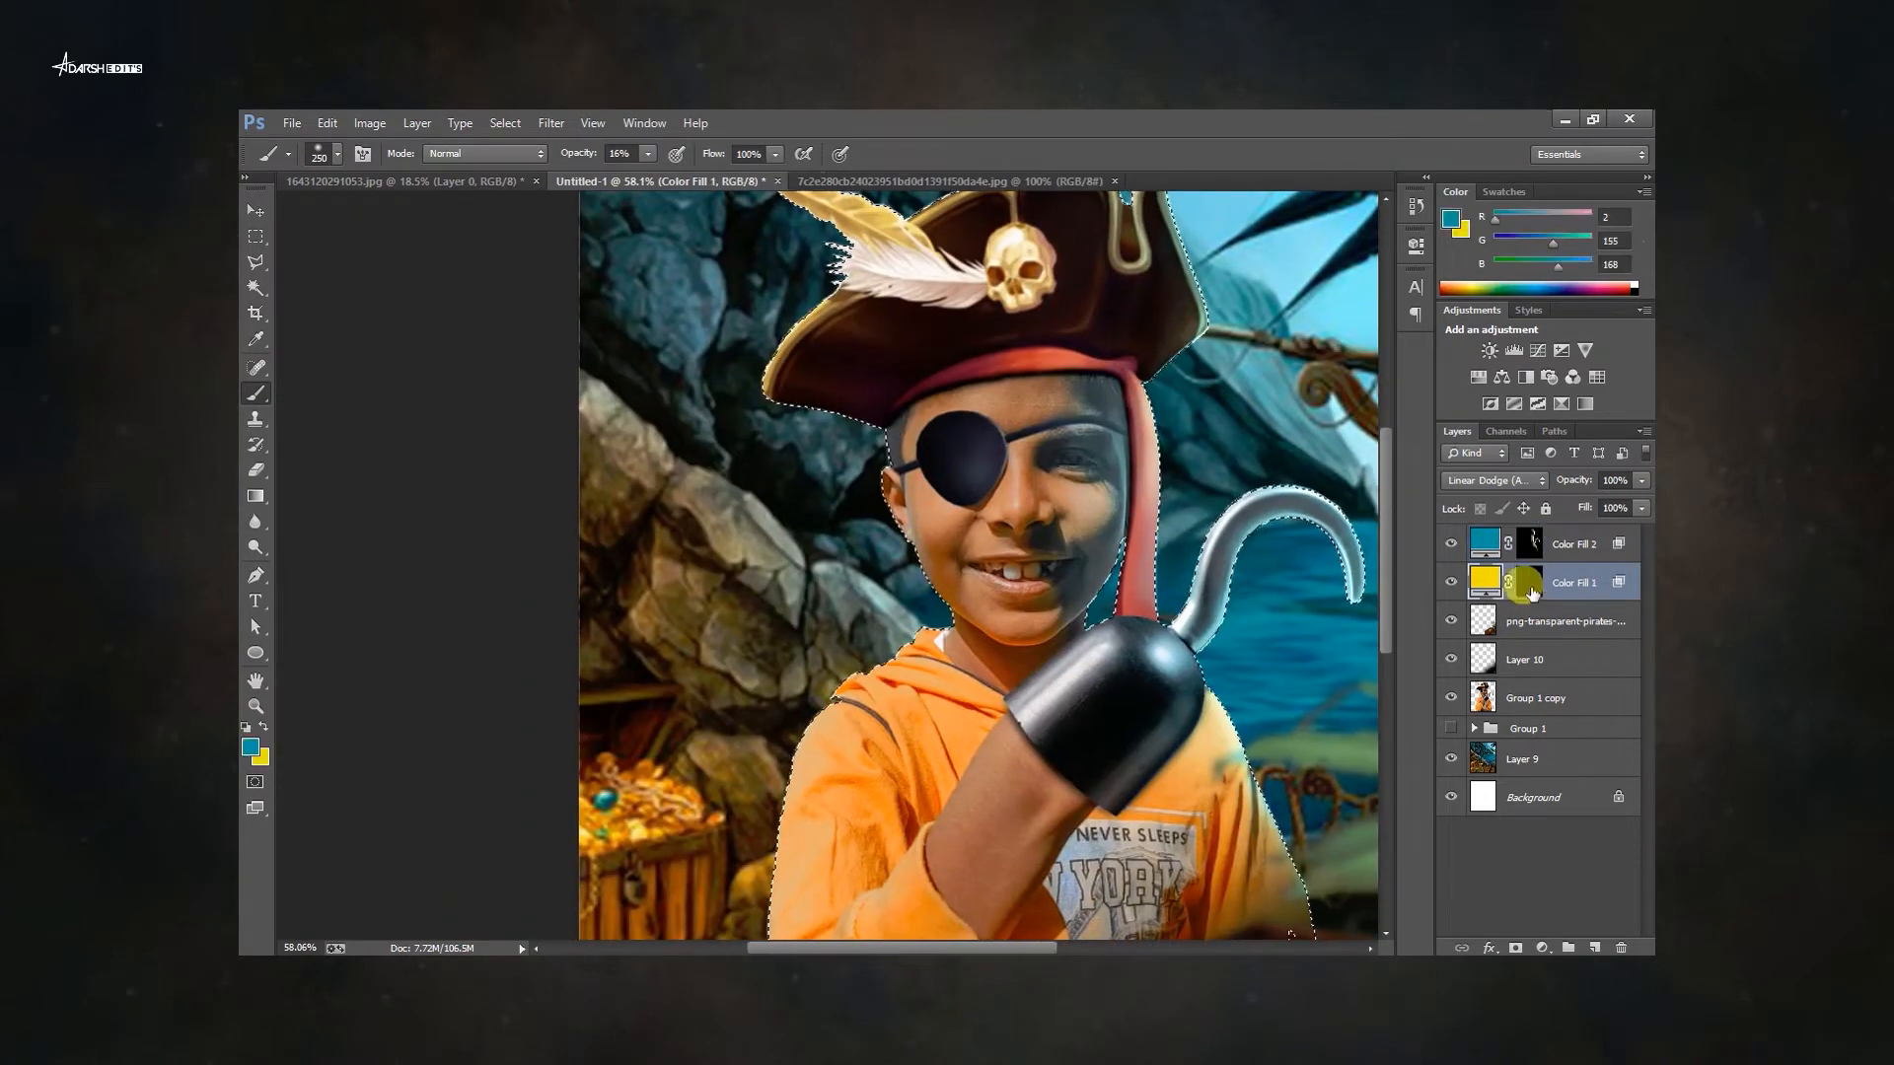
pyautogui.scroll(4, 831, 513)
pyautogui.moveTo(962, 706); pyautogui.dragTo(821, 821)
pyautogui.moveTo(671, 824); pyautogui.dragTo(742, 598)
pyautogui.moveTo(690, 779); pyautogui.dragTo(775, 332)
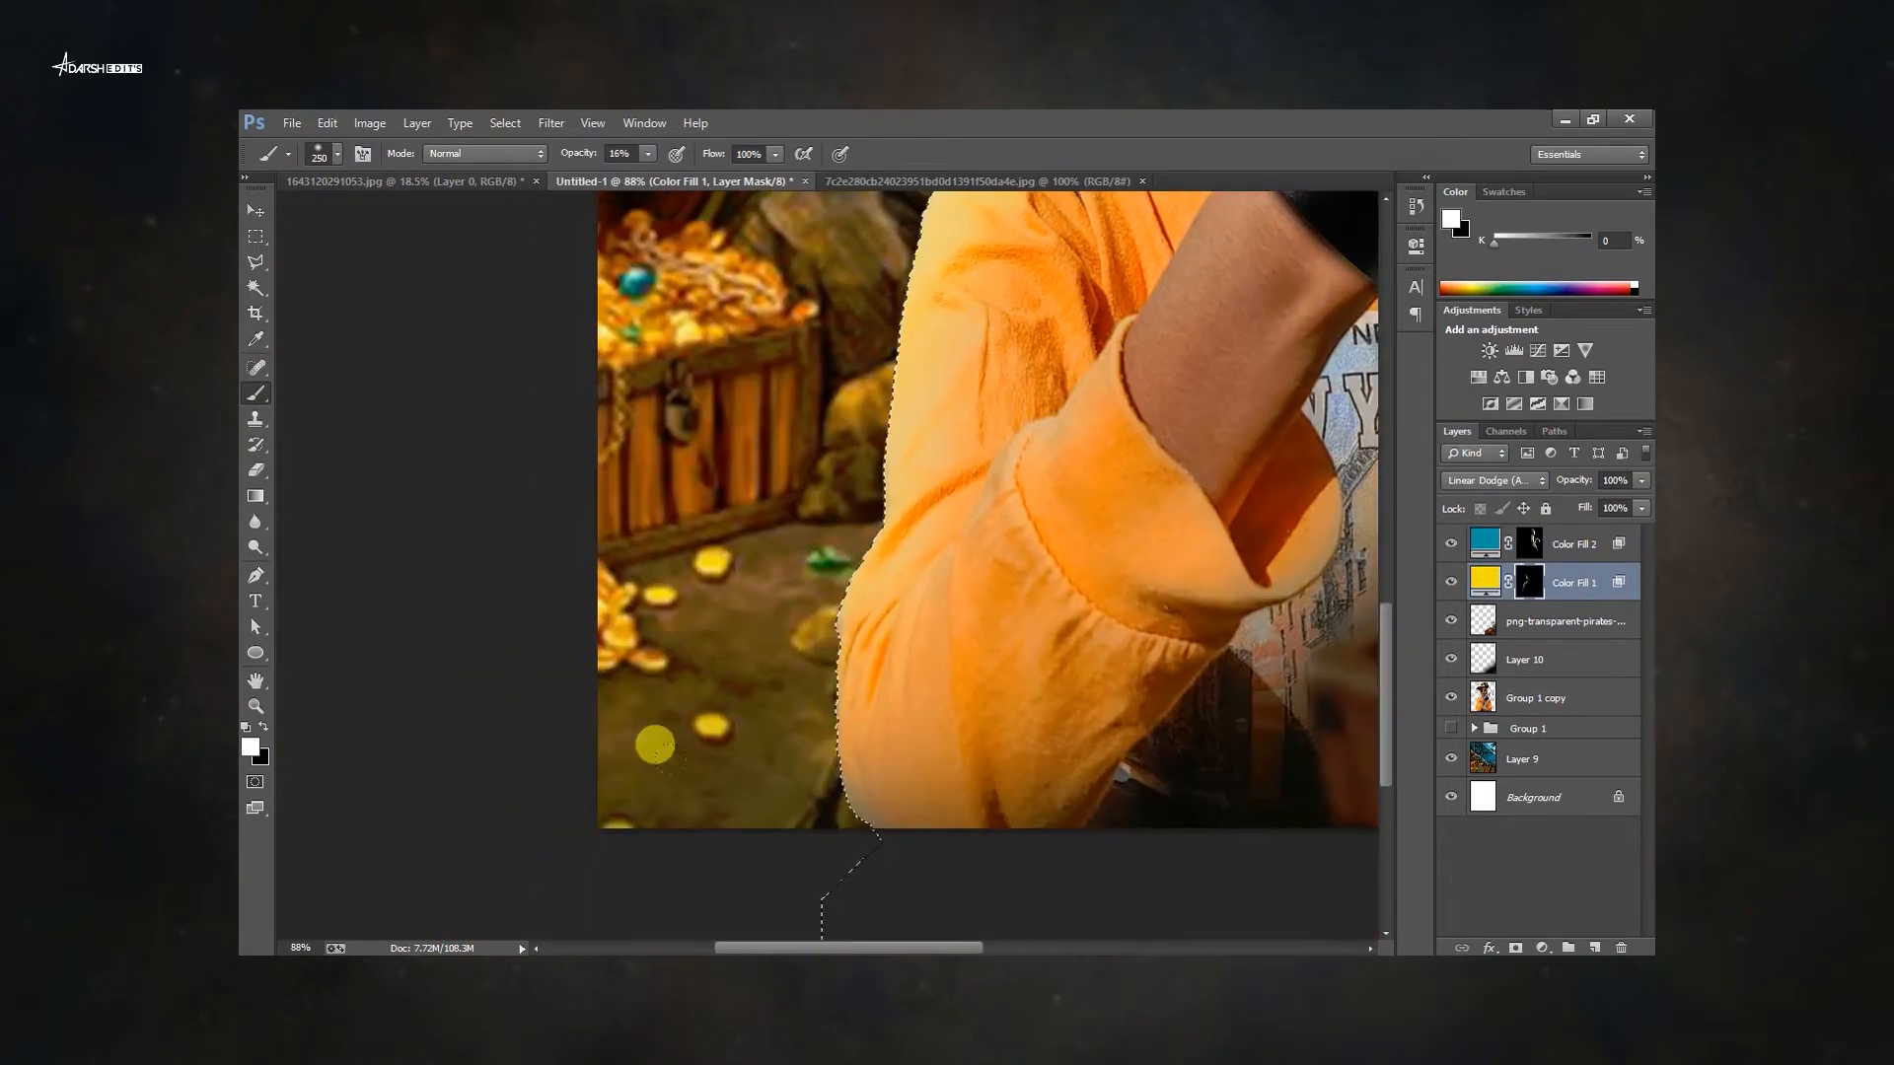
pyautogui.moveTo(769, 247); pyautogui.dragTo(677, 758)
pyautogui.moveTo(873, 222)
pyautogui.mouseDown()
pyautogui.moveTo(832, 572)
pyautogui.moveTo(844, 632)
pyautogui.mouseUp()
pyautogui.moveTo(692, 582)
pyautogui.mouseDown()
pyautogui.moveTo(738, 247)
pyautogui.moveTo(722, 367)
pyautogui.mouseUp()
pyautogui.moveTo(657, 305); pyautogui.dragTo(640, 718)
pyautogui.doubleClick(256, 682)
pyautogui.rightClick(924, 515)
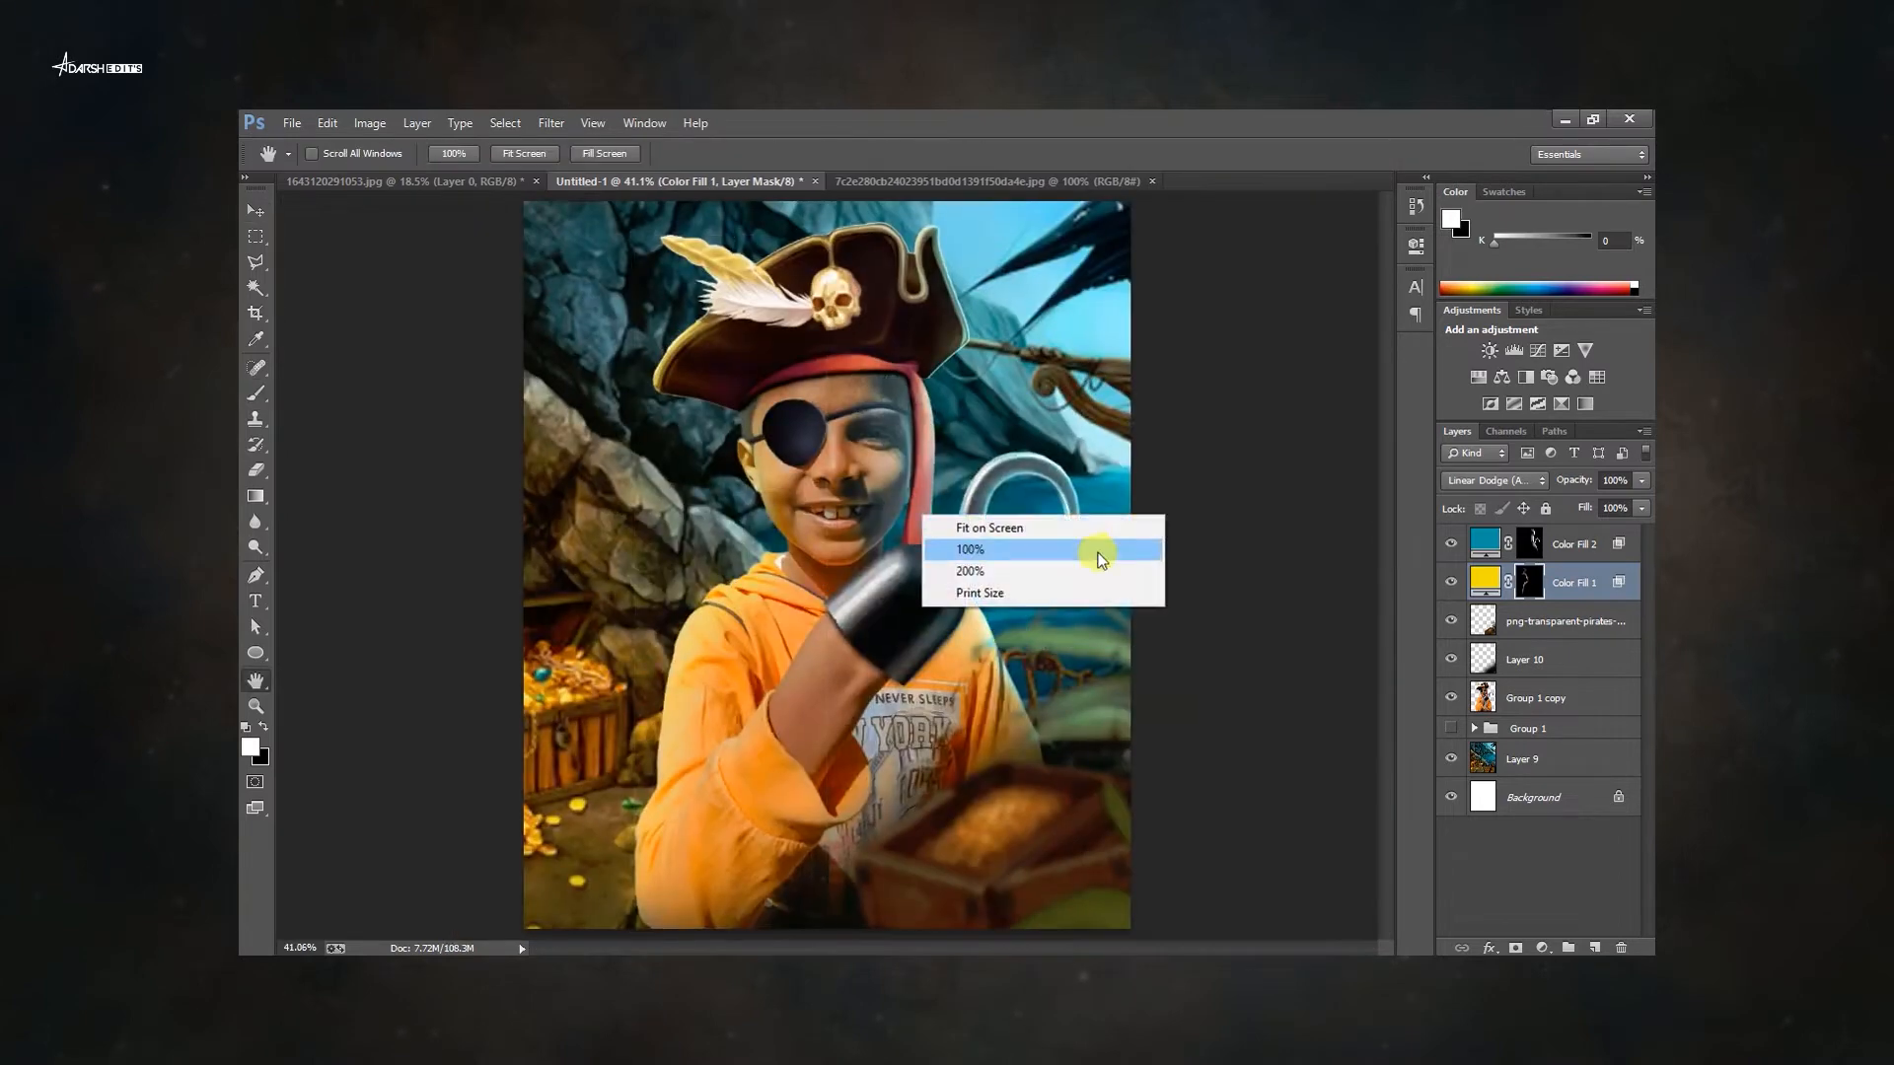
pyautogui.hotkey('alt', '[')
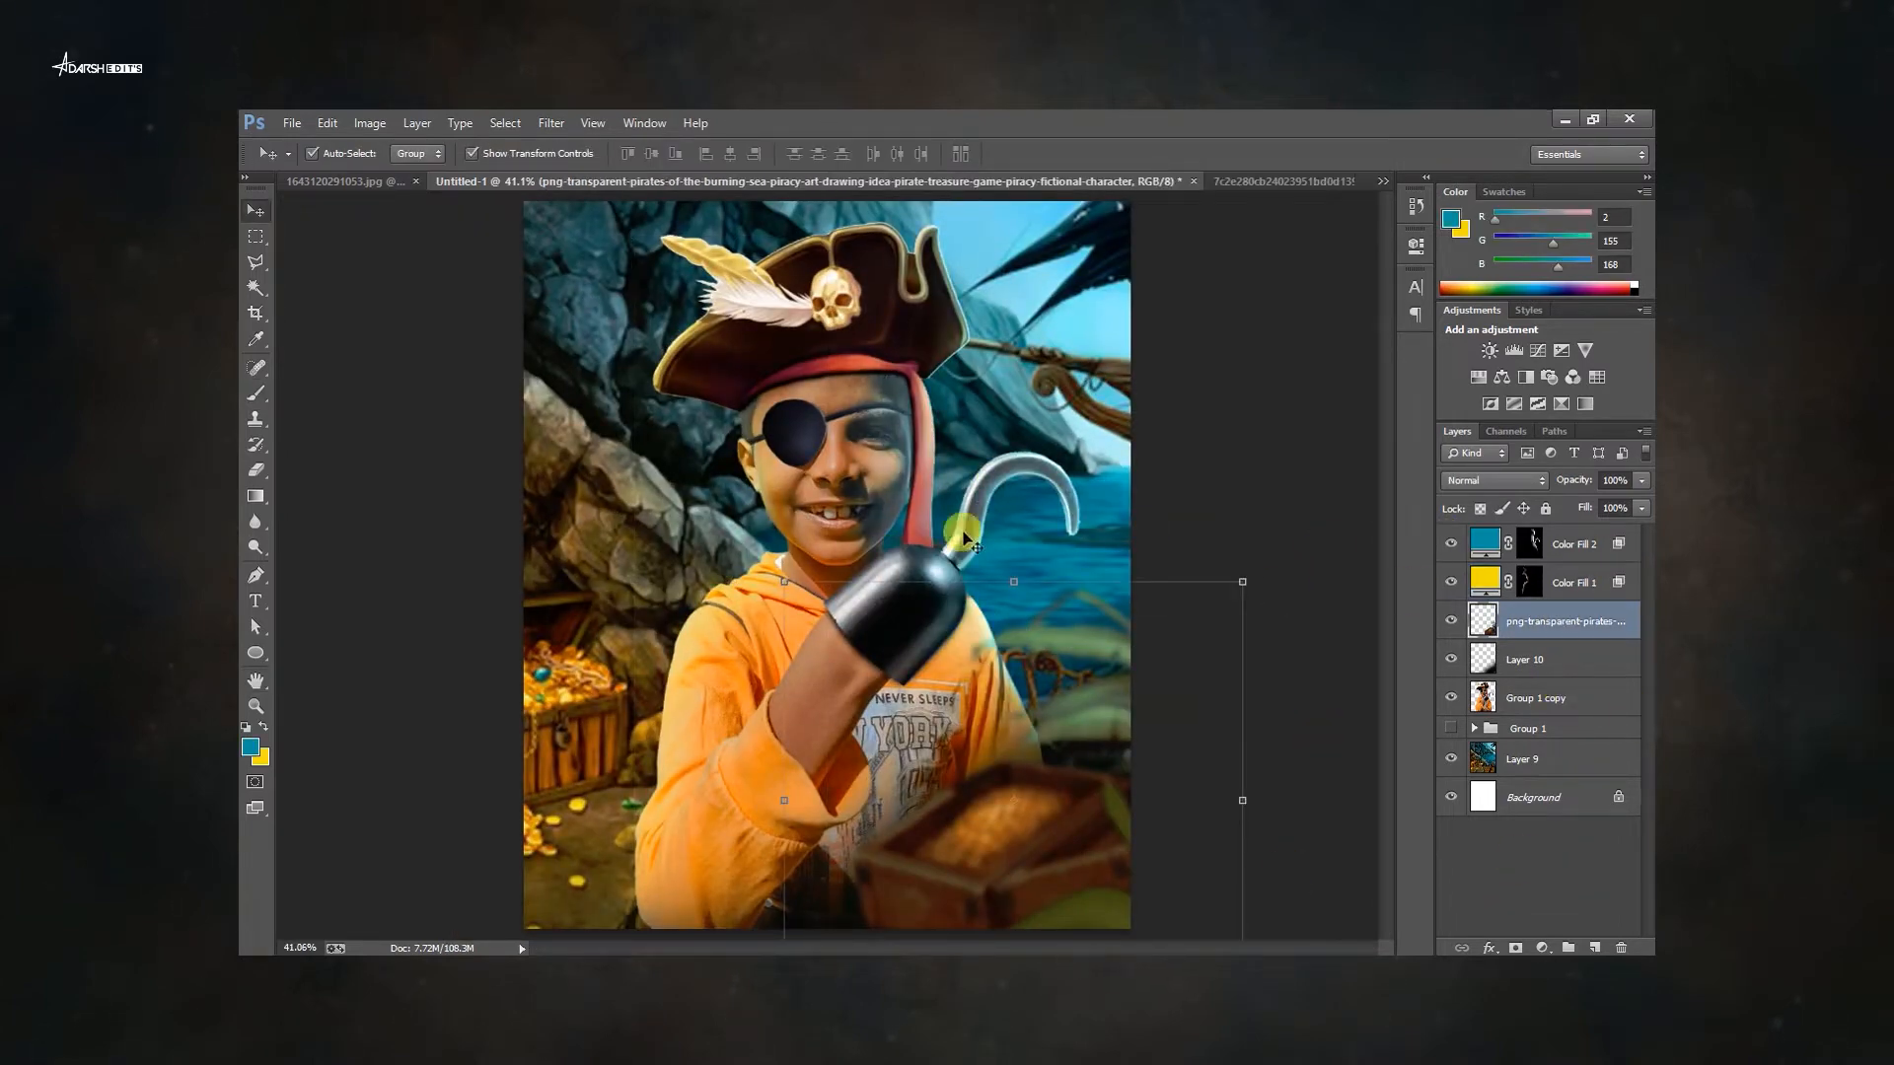
# Readjust the teal fill layer's Underlying Layer Blend If slider in Layer Style.
pyautogui.click(256, 682)
pyautogui.click(1574, 545)
pyautogui.click(1495, 480)
pyautogui.click(1465, 351)
pyautogui.click(1511, 480)
pyautogui.click(1489, 309)
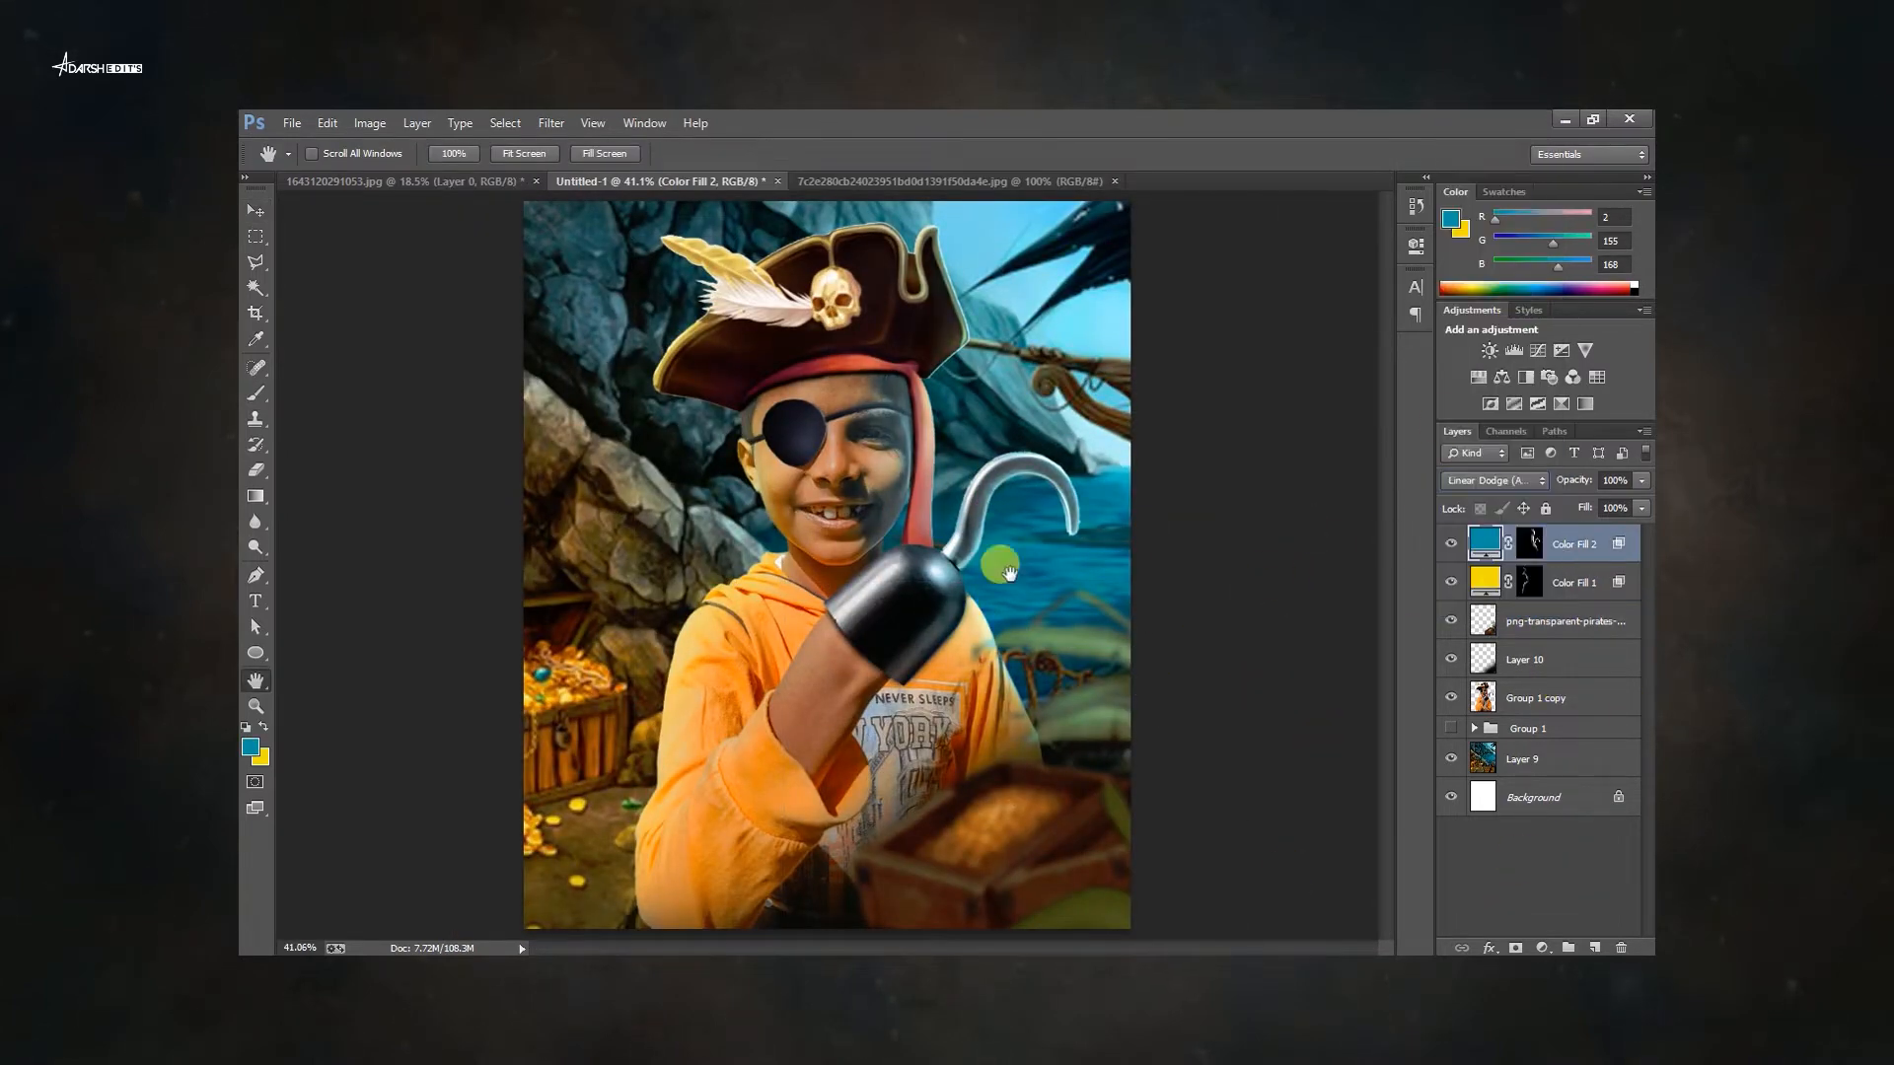
pyautogui.doubleClick(1622, 551)
pyautogui.moveTo(1326, 825); pyautogui.dragTo(1423, 837)
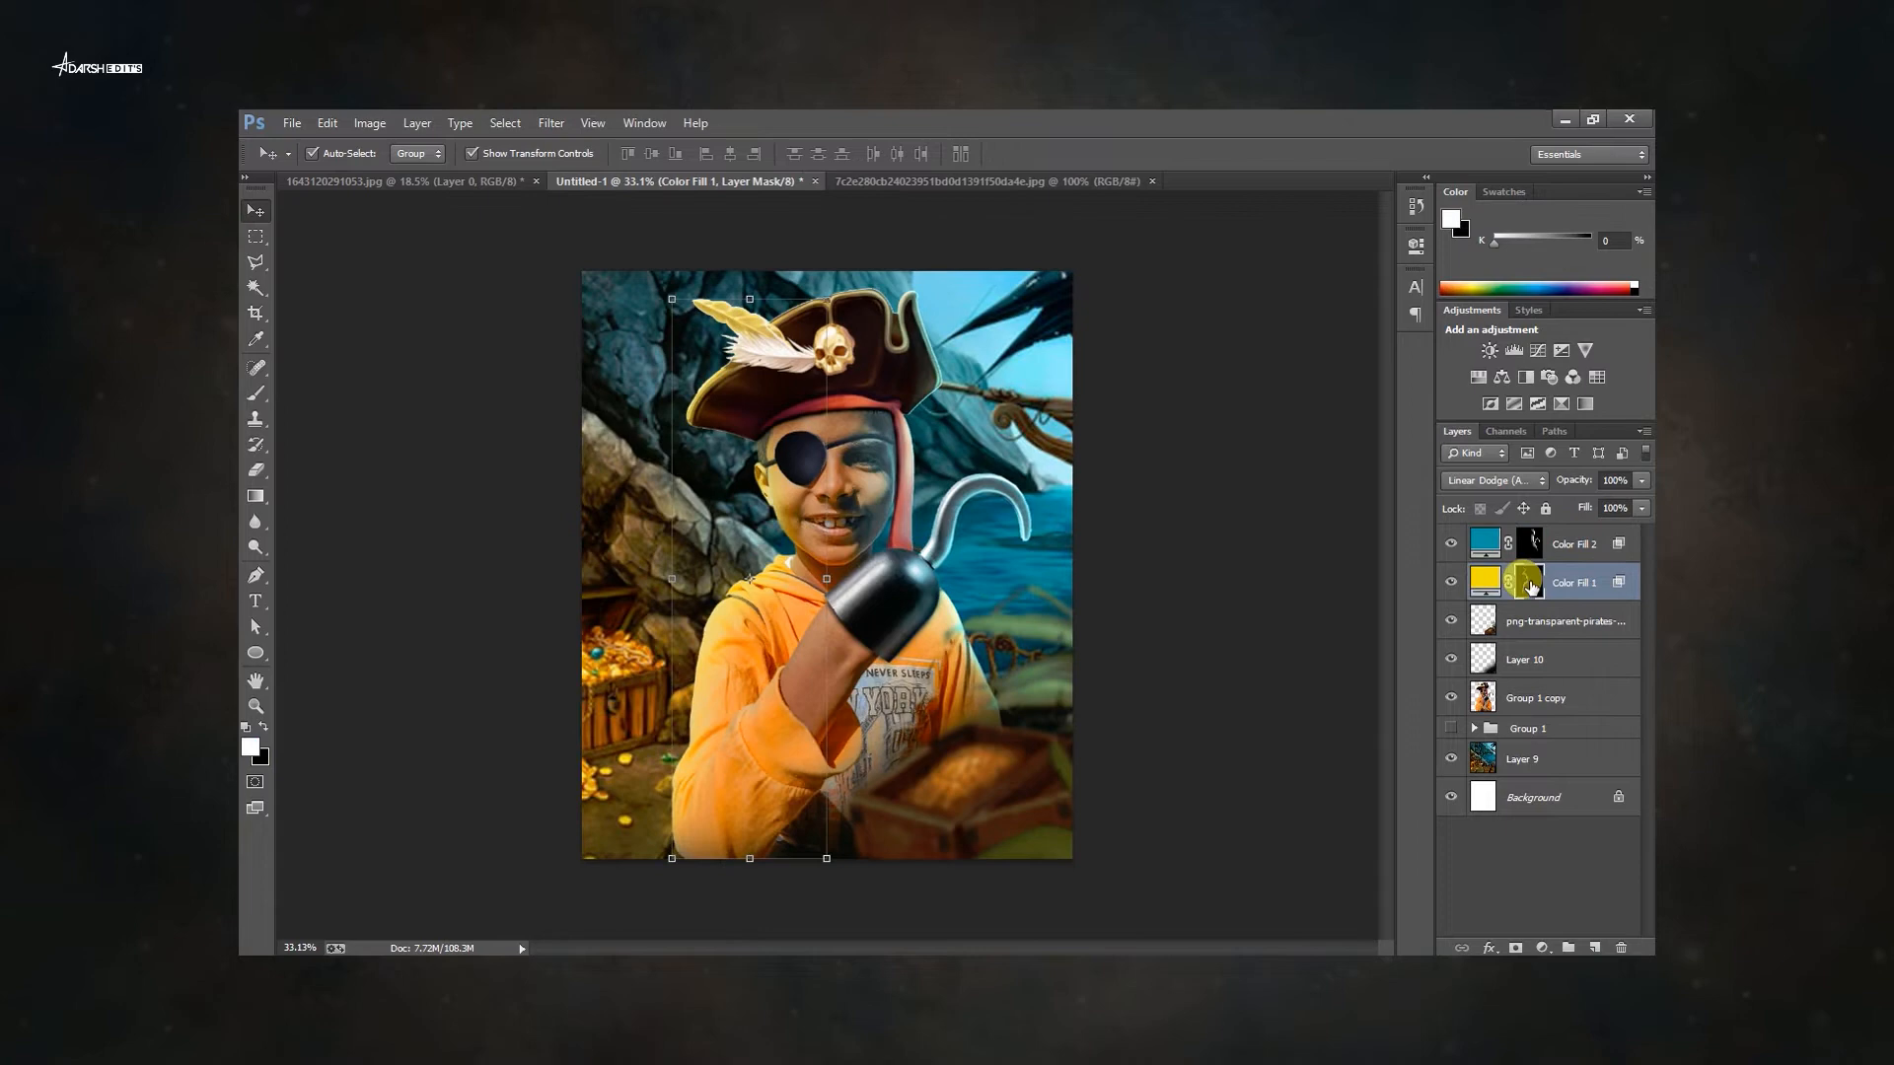
# Add an Exposure adjustment above the background artwork and a new Screen-mode layer holding a yellow glow.
pyautogui.scroll(3, 584, 592)
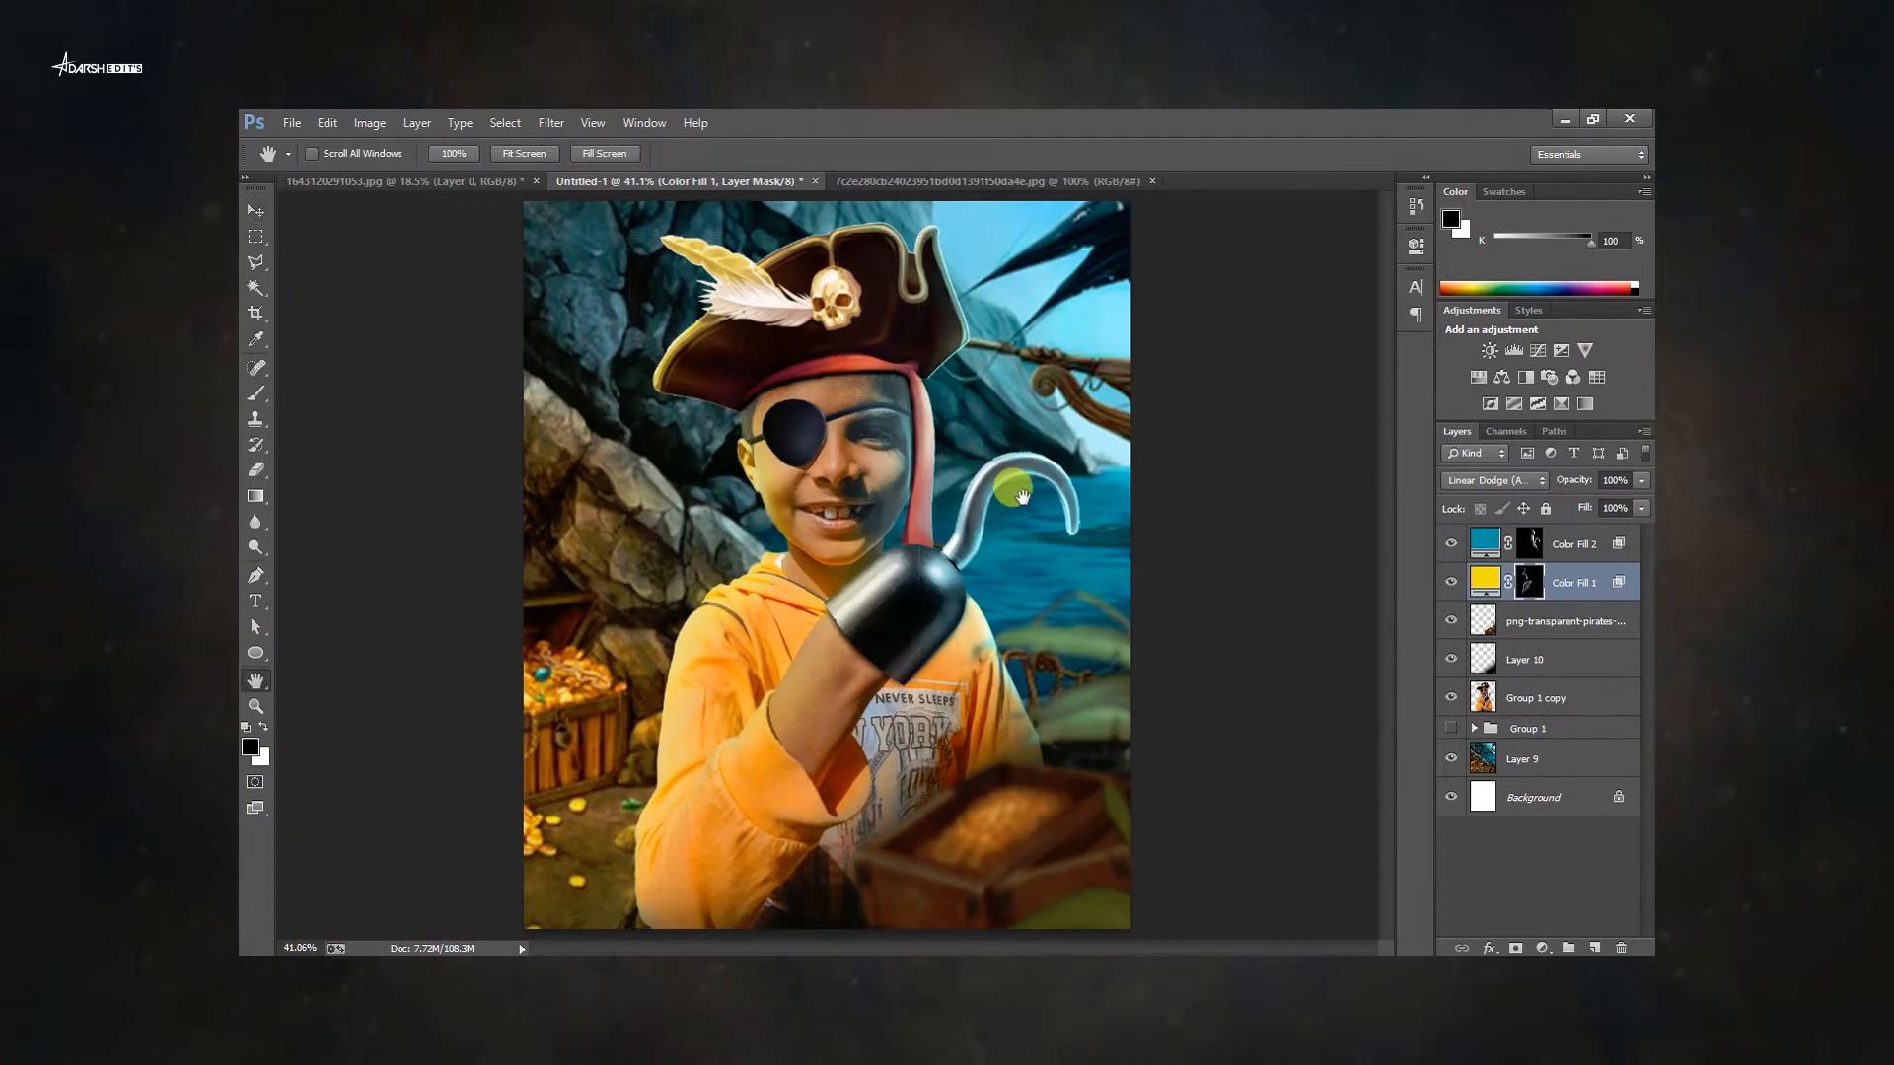
pyautogui.click(1539, 759)
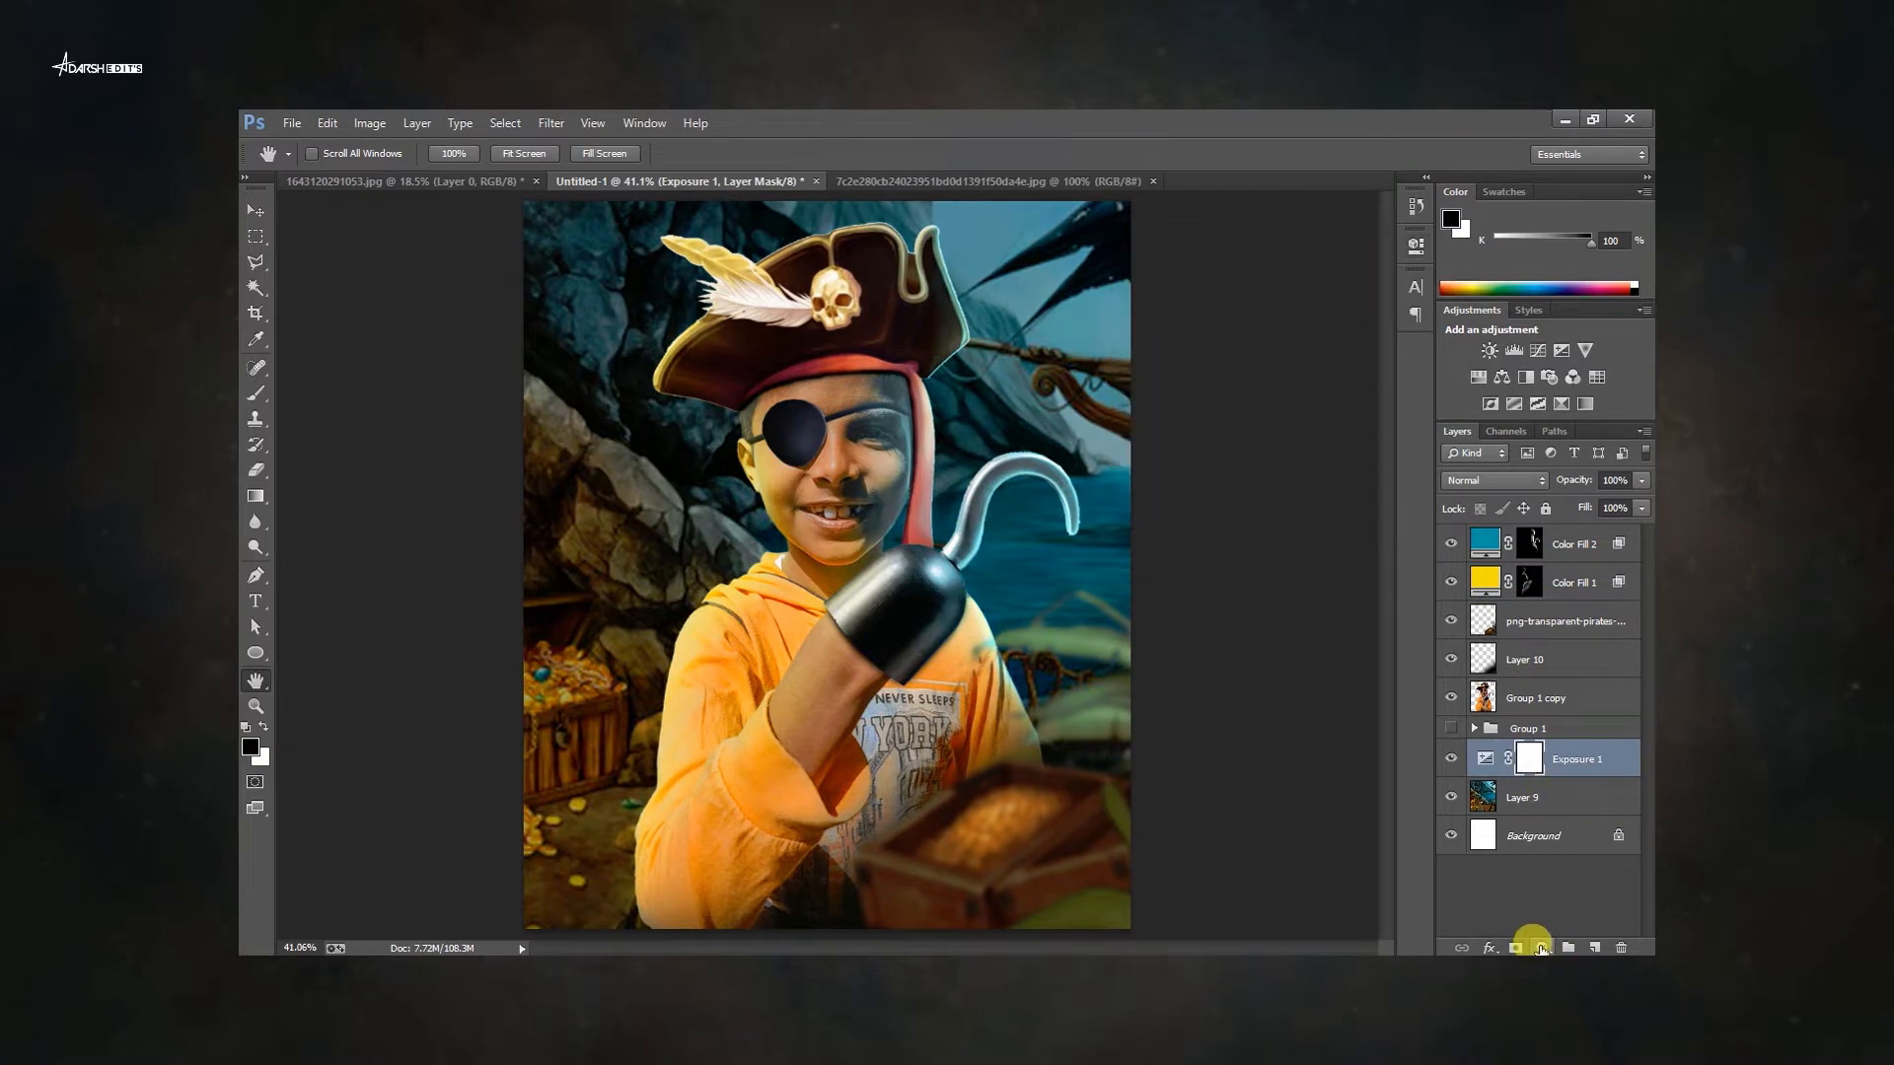
pyautogui.click(595, 677)
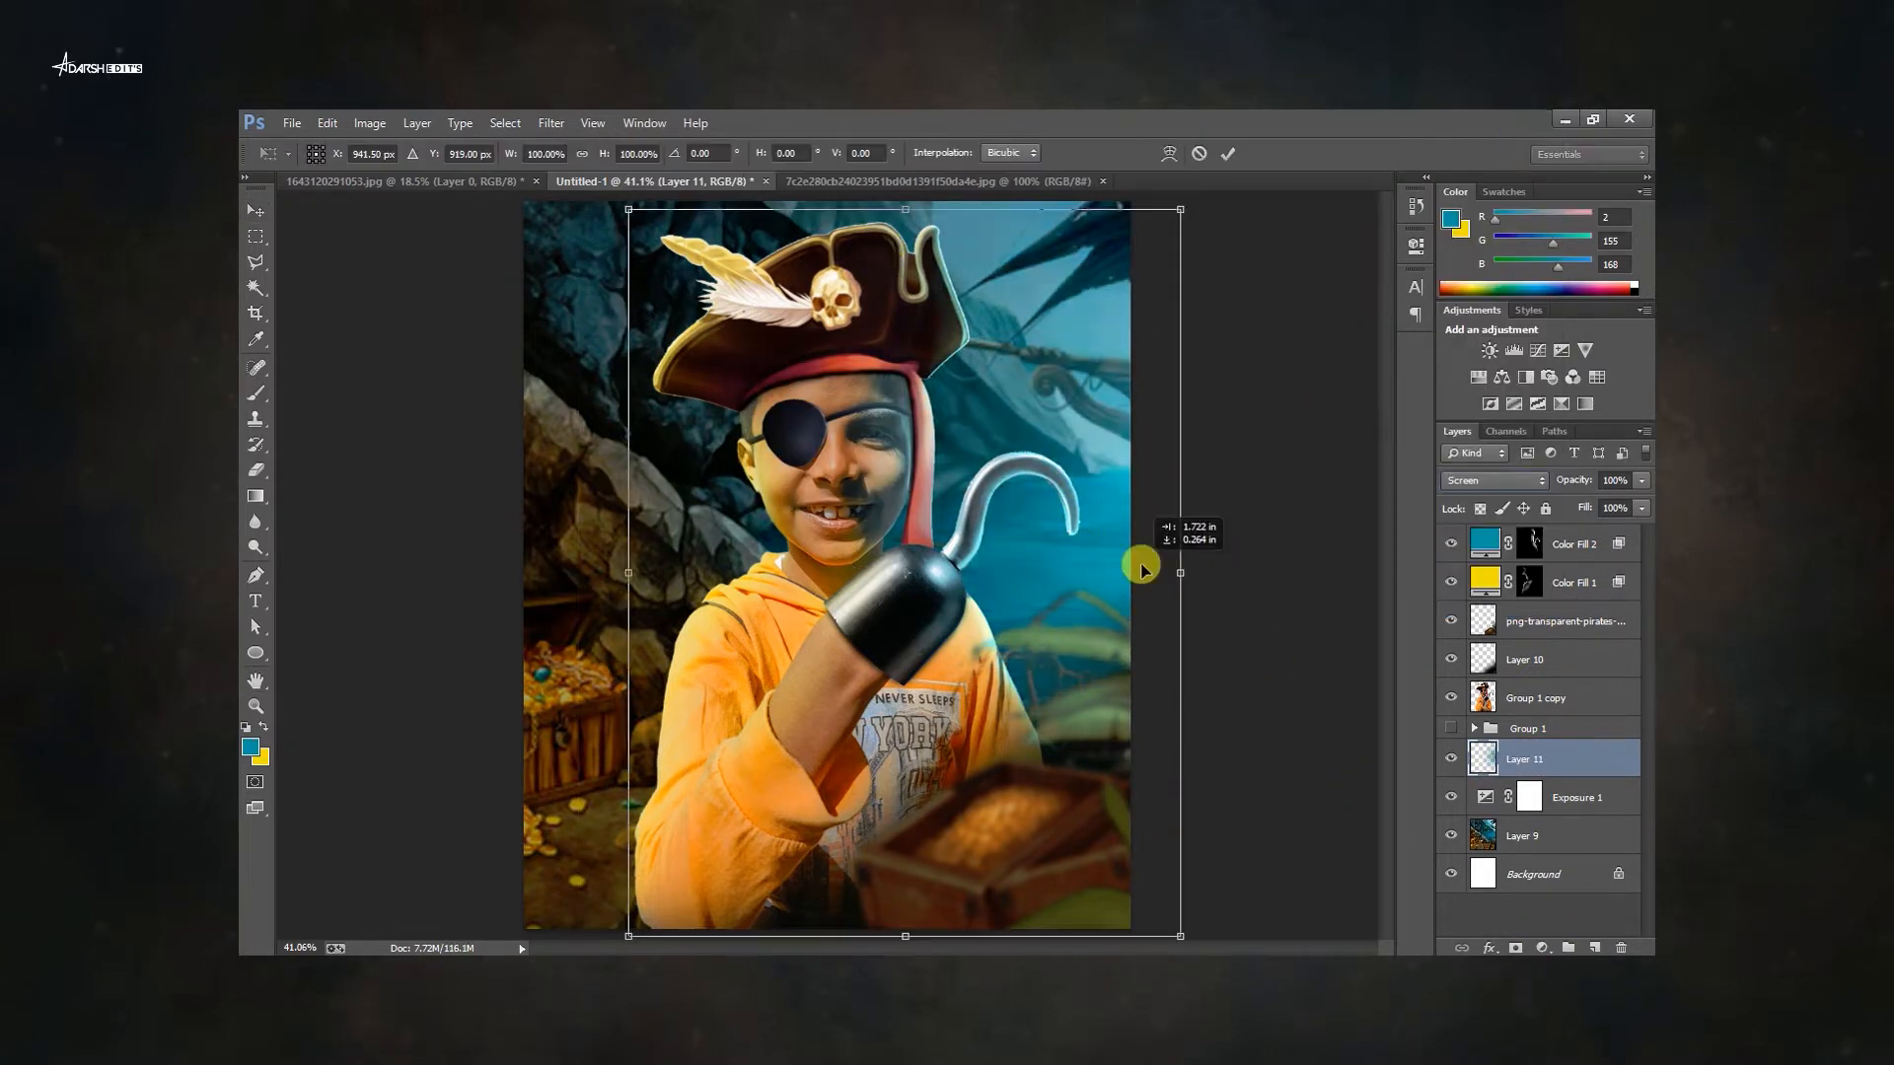
pyautogui.hotkey('ctrl', 'shift', 'n')
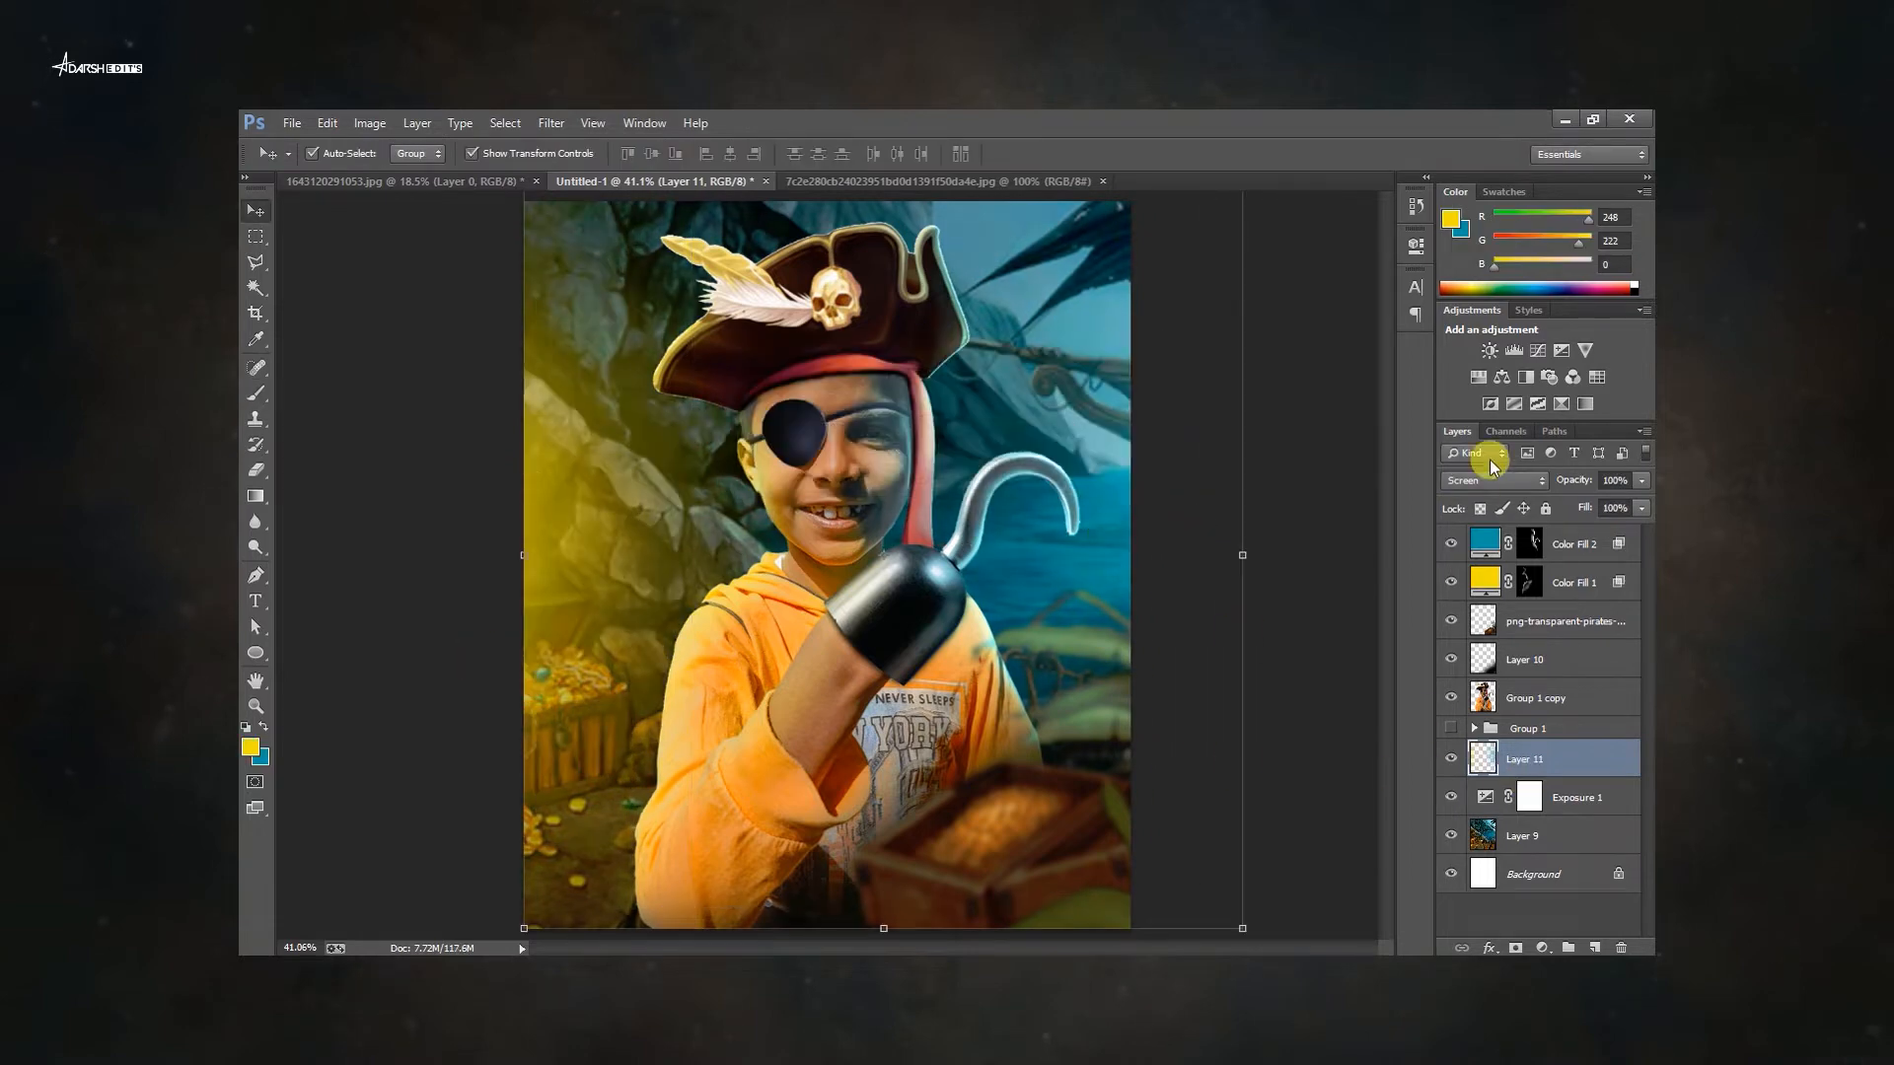
# Stretch the yellow glow layer wider and set its opacity to 69%.
pyautogui.moveTo(1243, 555); pyautogui.dragTo(1353, 554)
pyautogui.press('Return')
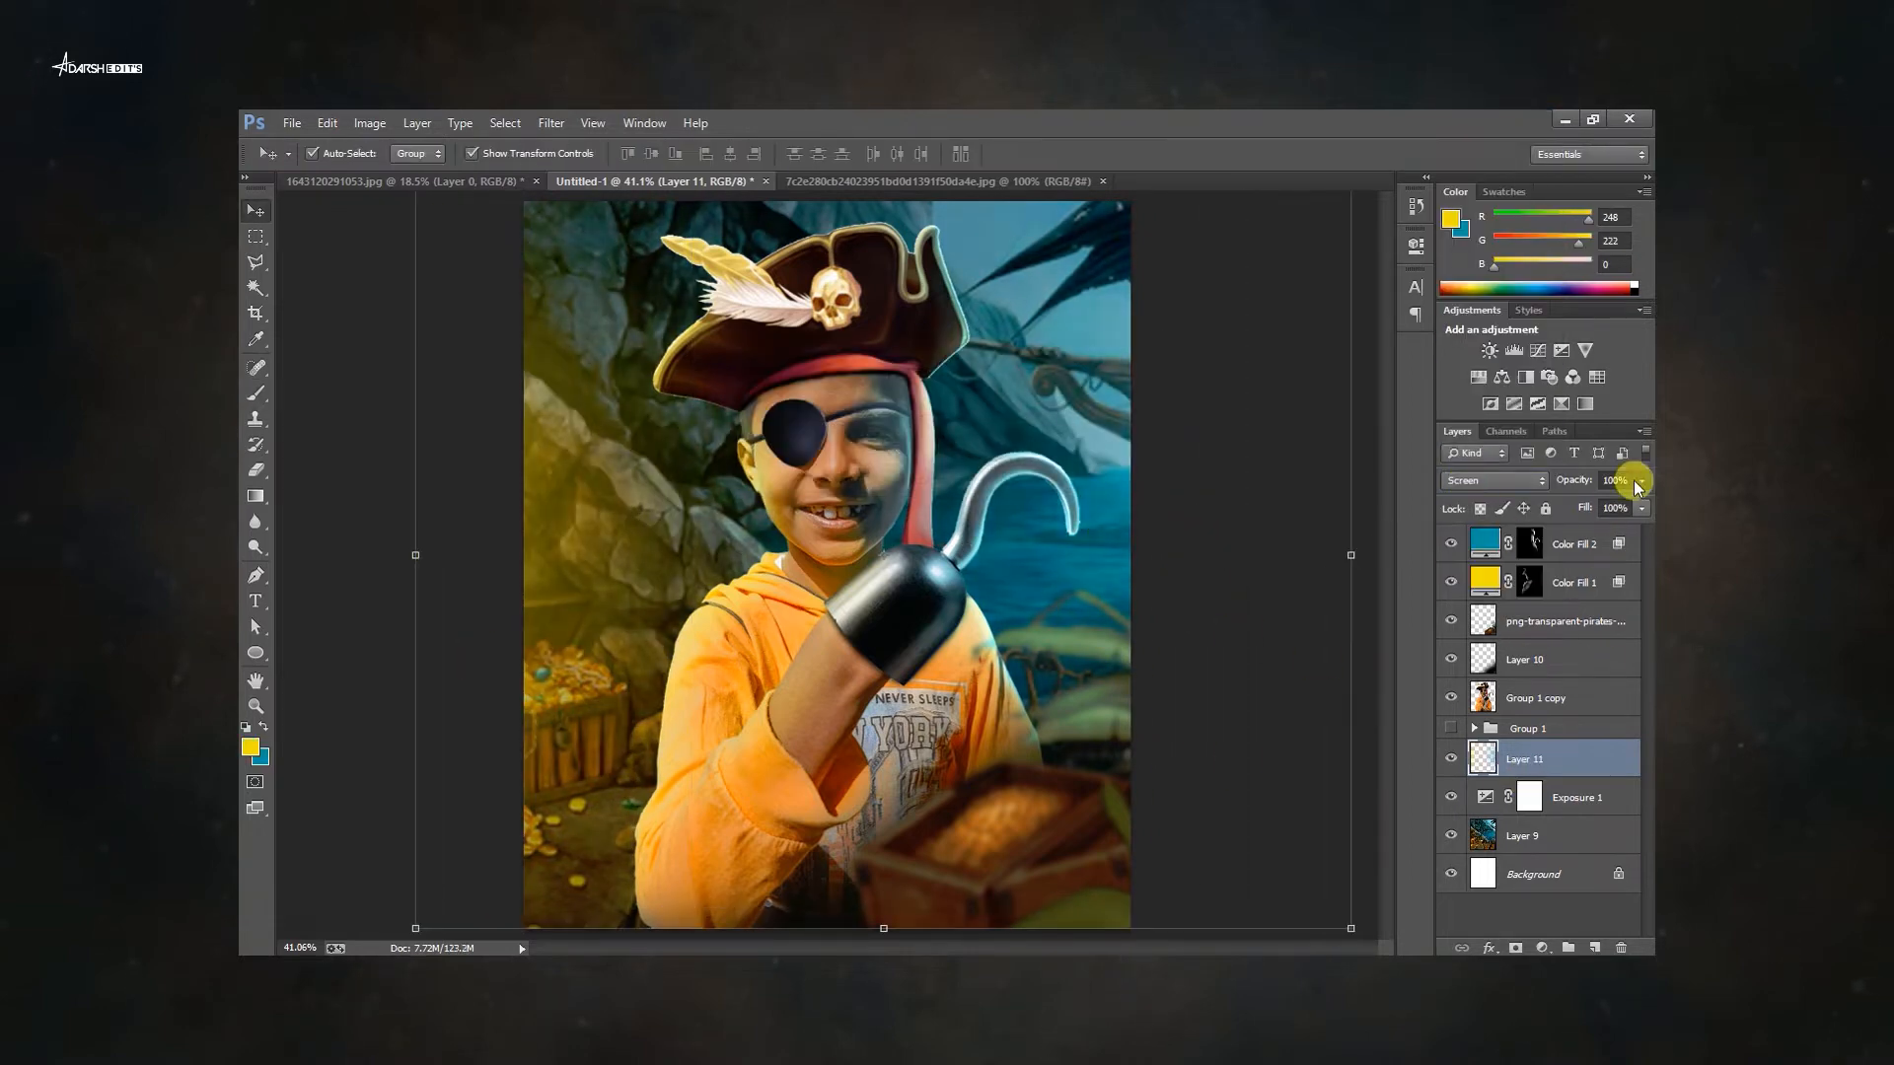
pyautogui.click(1642, 480)
pyautogui.moveTo(1642, 502); pyautogui.dragTo(1608, 502)
# Add a Color Lookup adjustment at the top of the stack using the FoggyNight.3DL profile.
pyautogui.press('space')
pyautogui.rightClick(977, 631)
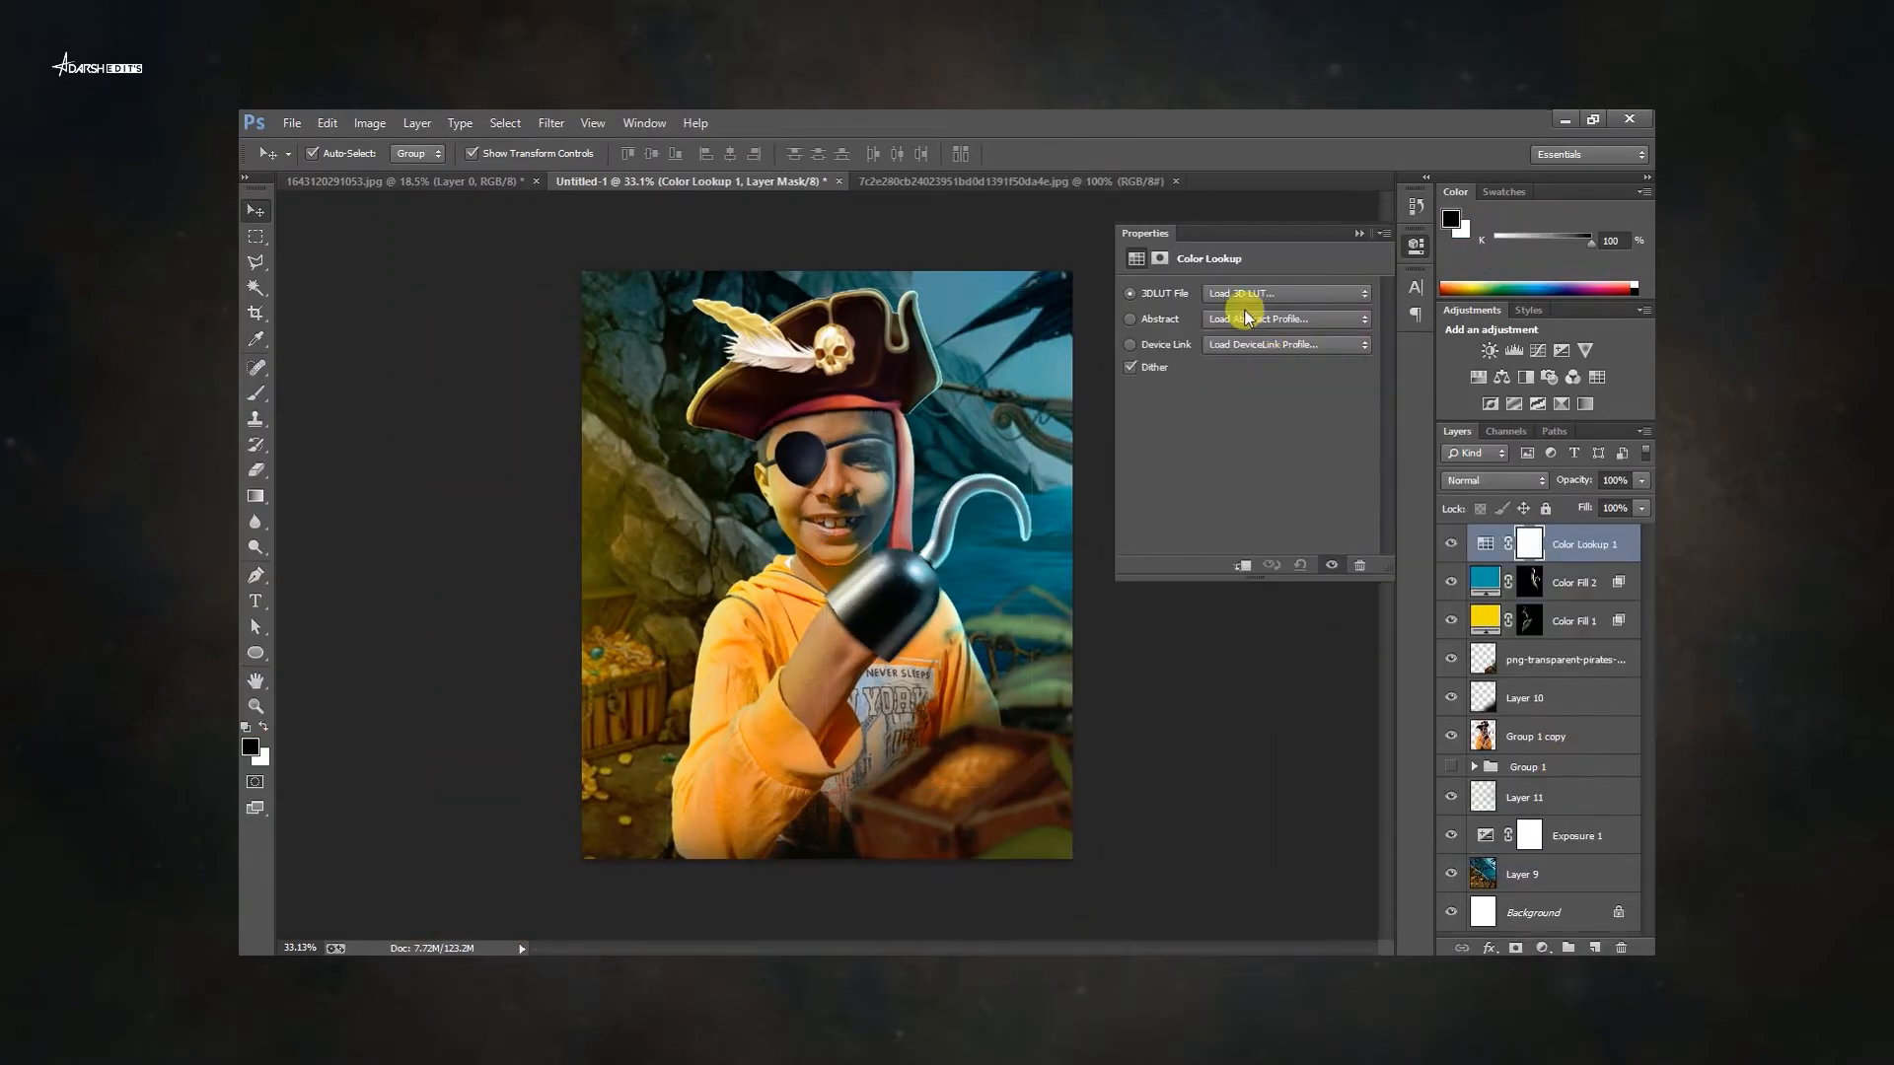
pyautogui.click(1247, 296)
pyautogui.click(1302, 542)
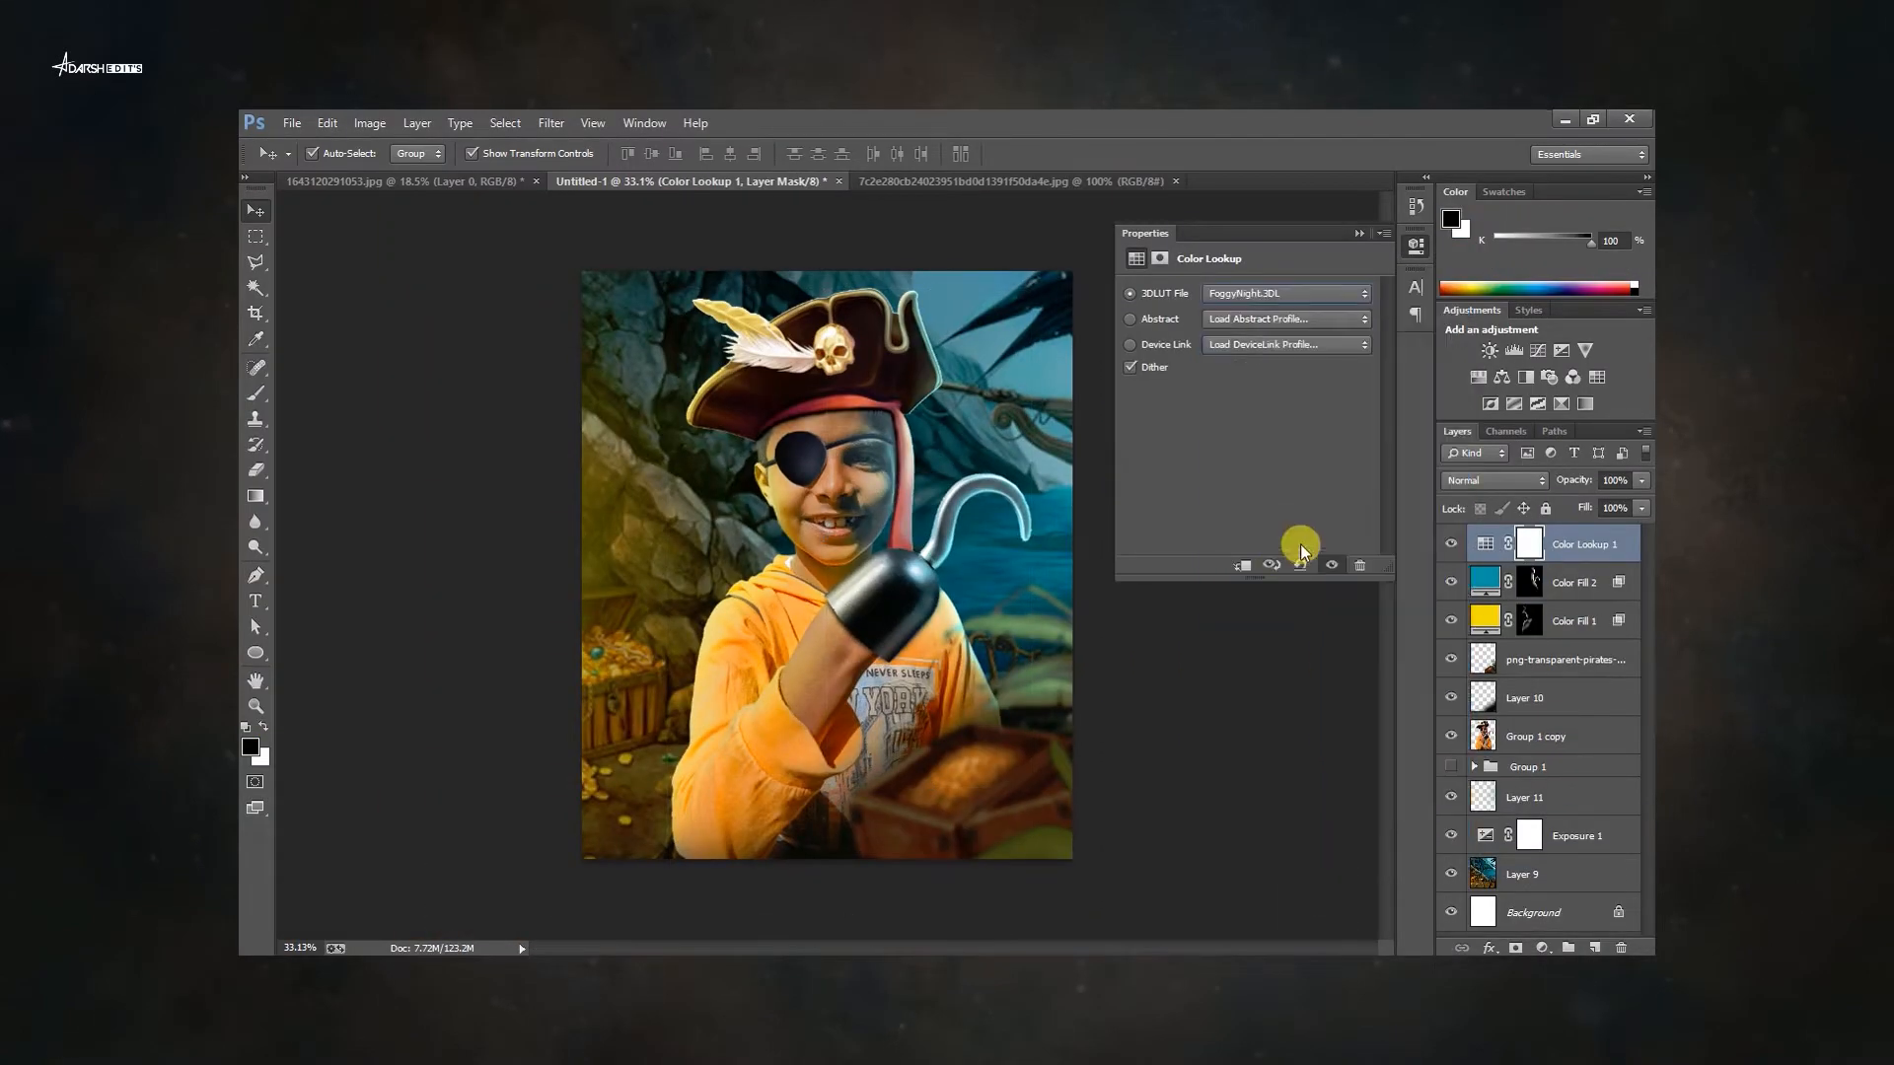
pyautogui.click(1331, 295)
pyautogui.click(1323, 296)
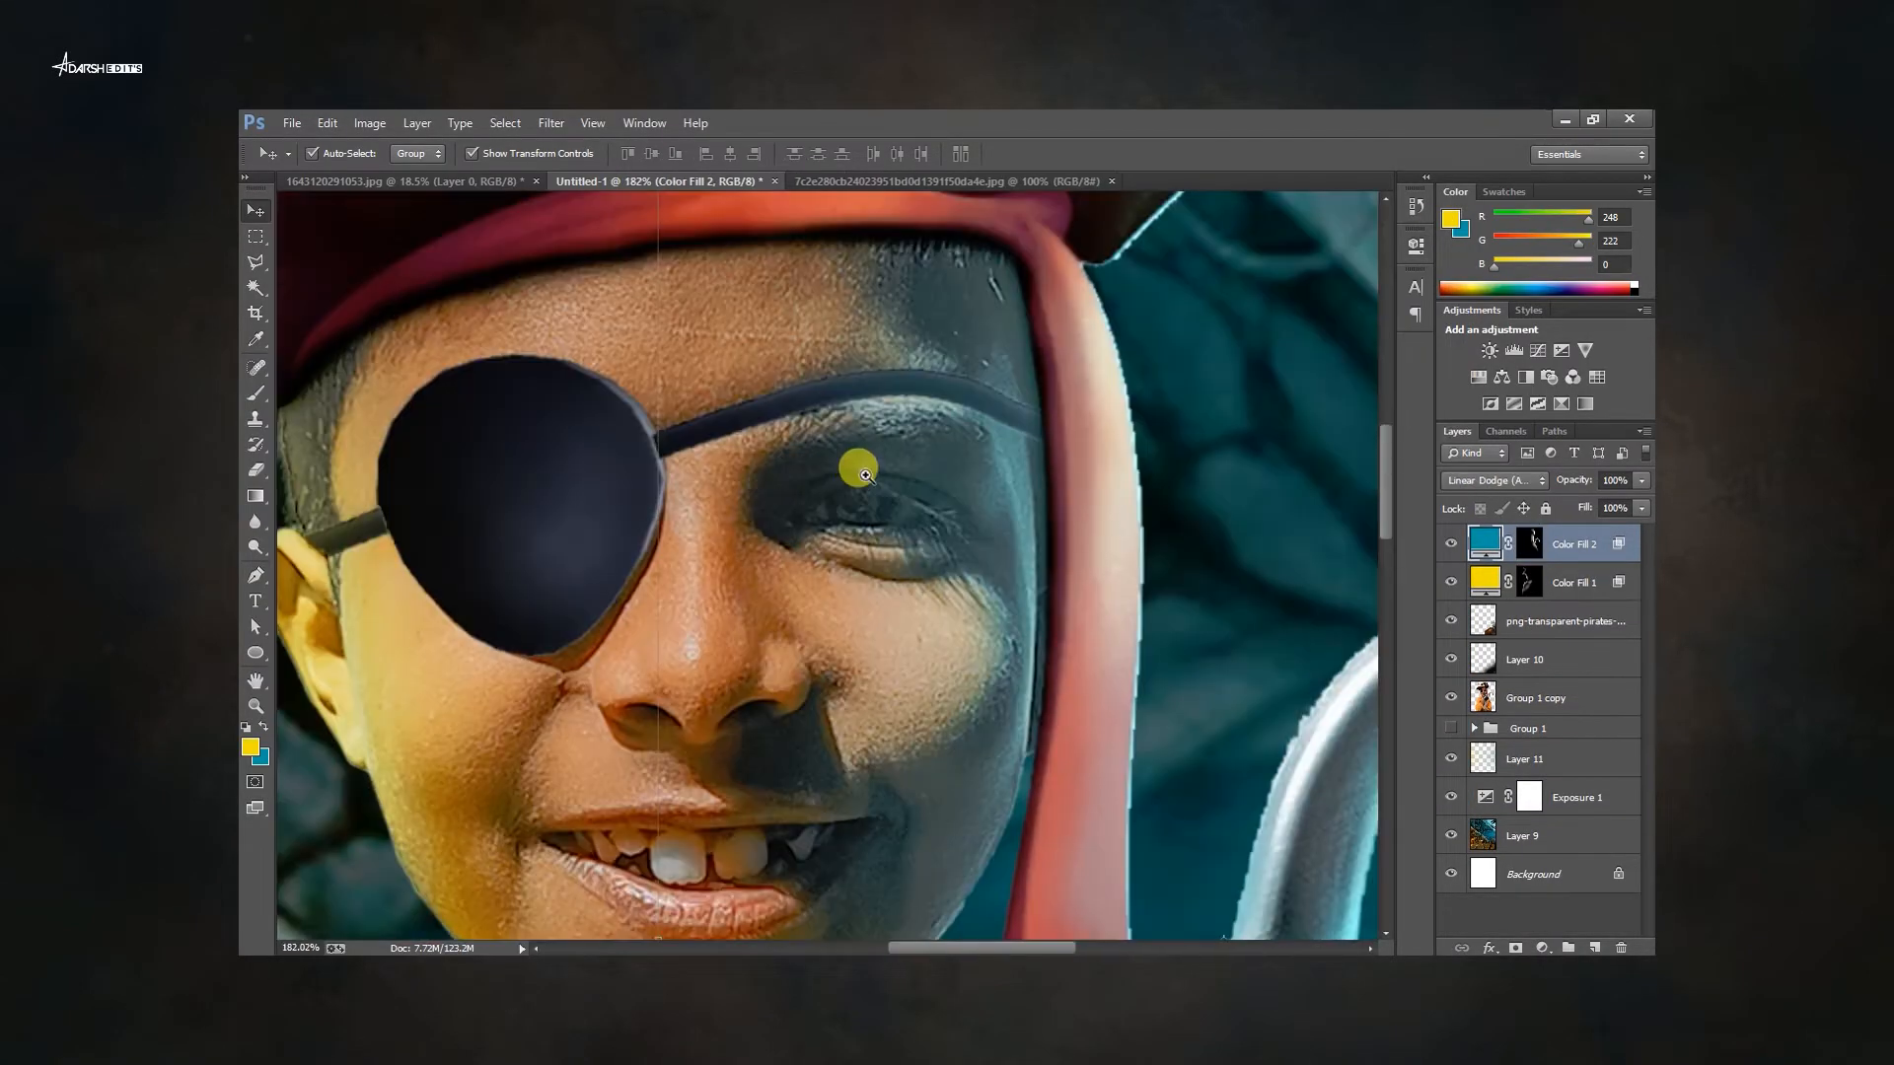
# Place the blue eye image over the boy's uncovered eye, scale it down, and add a layer mask.
pyautogui.scroll(3, 1023, 493)
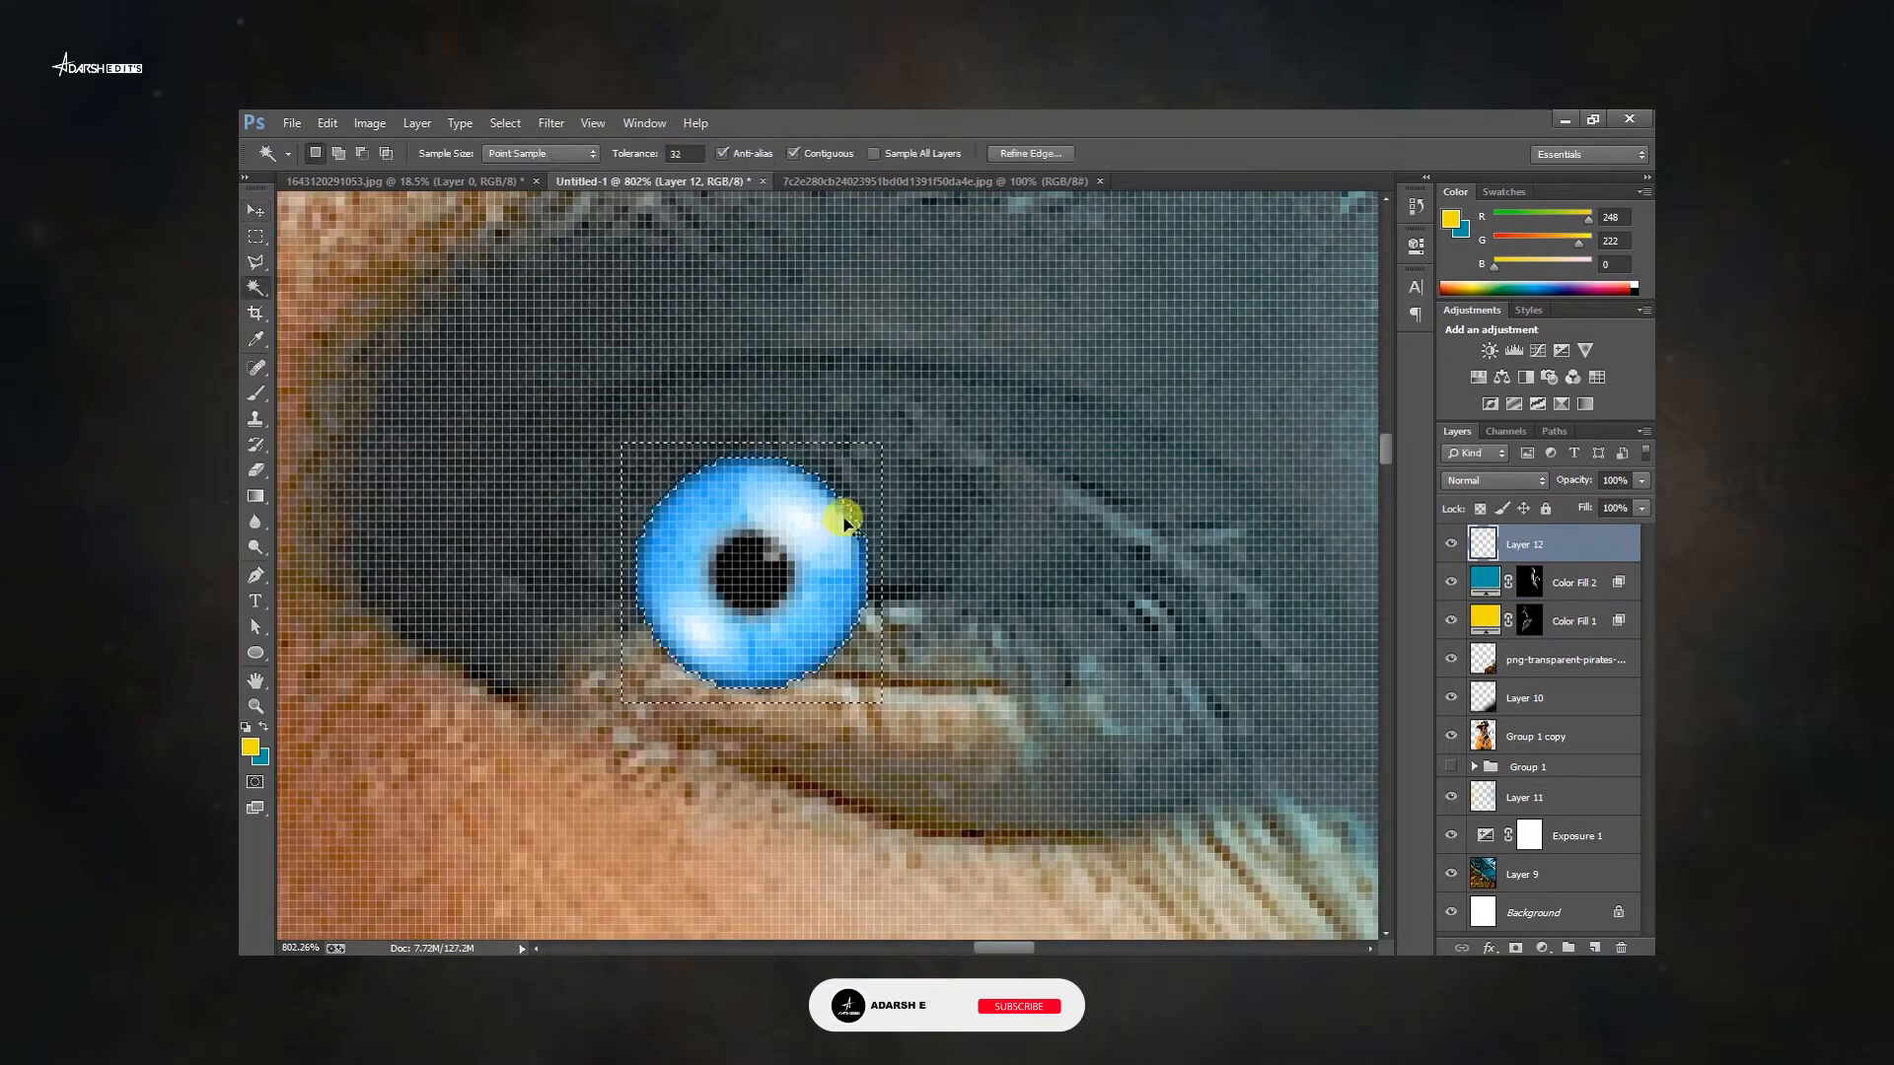
pyautogui.moveTo(846, 507); pyautogui.dragTo(914, 465)
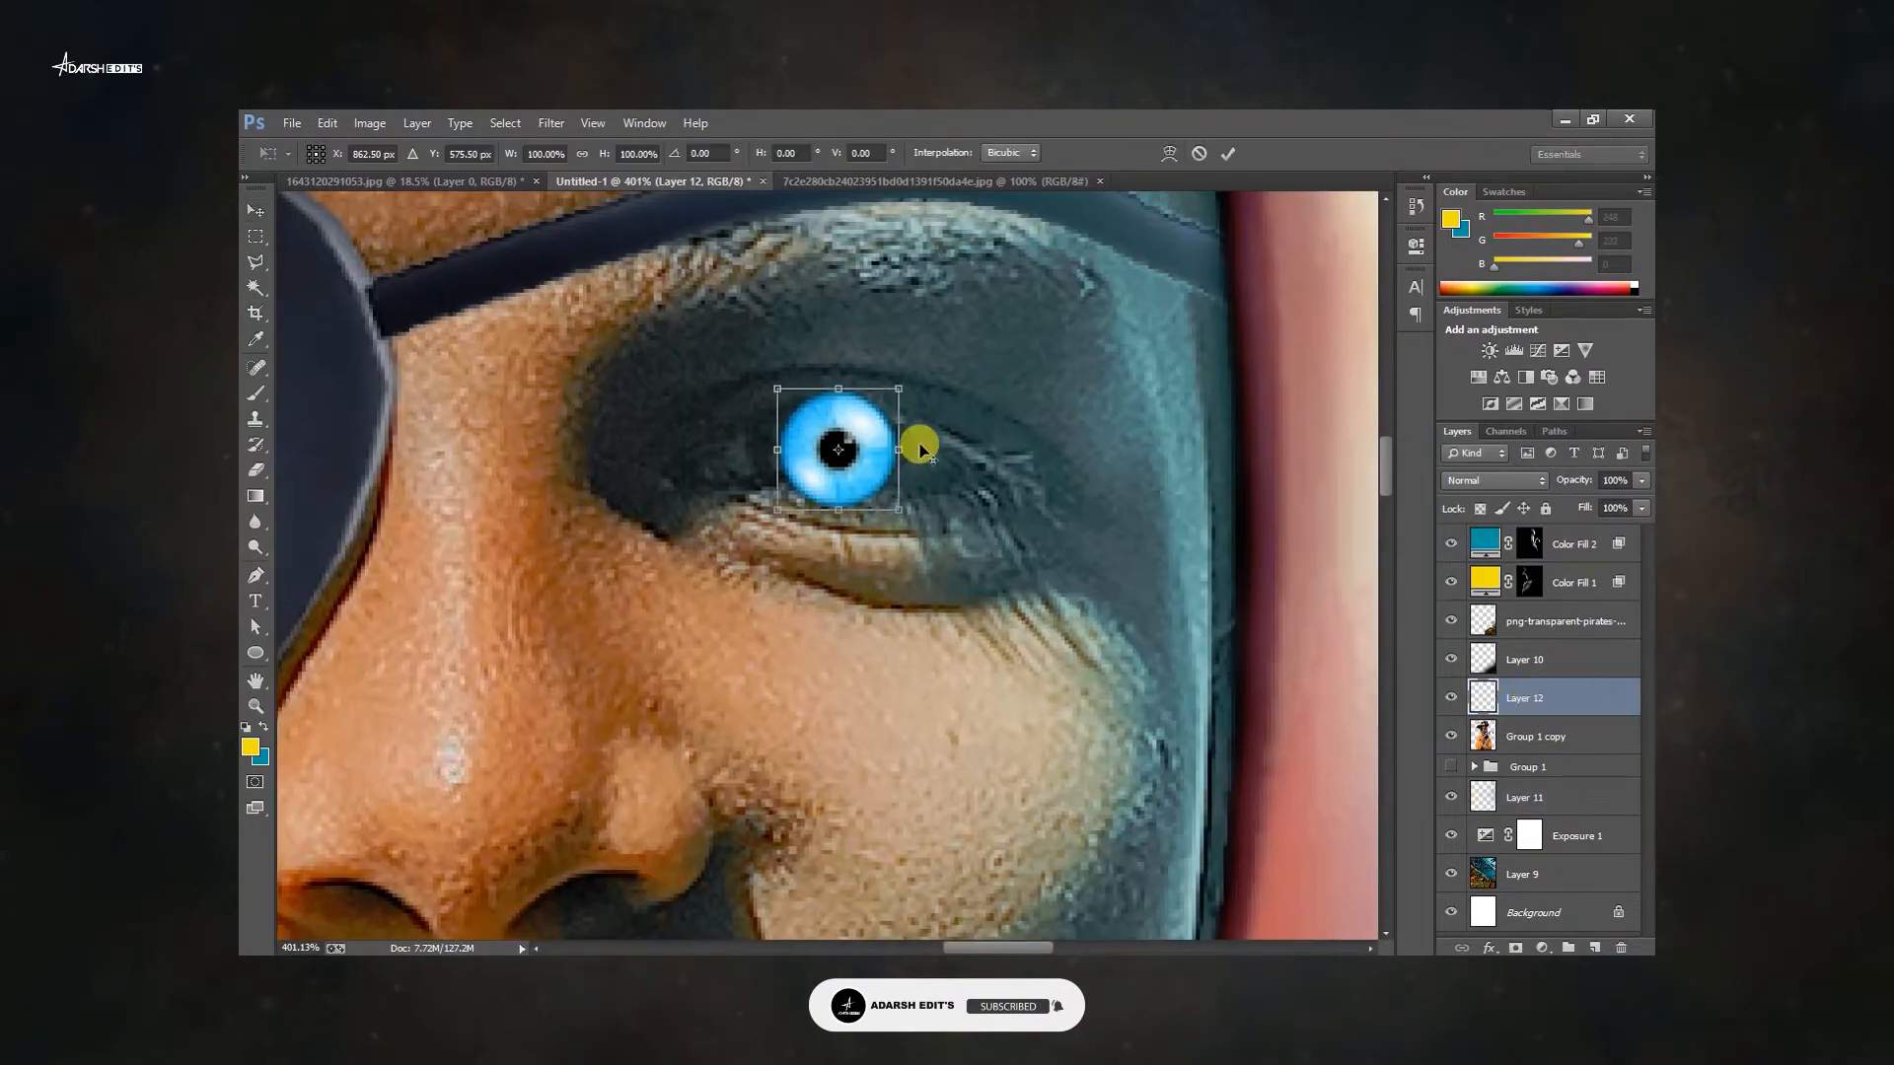
pyautogui.moveTo(898, 388); pyautogui.dragTo(917, 372)
pyautogui.press('Return')
pyautogui.click(1516, 948)
pyautogui.press('b')
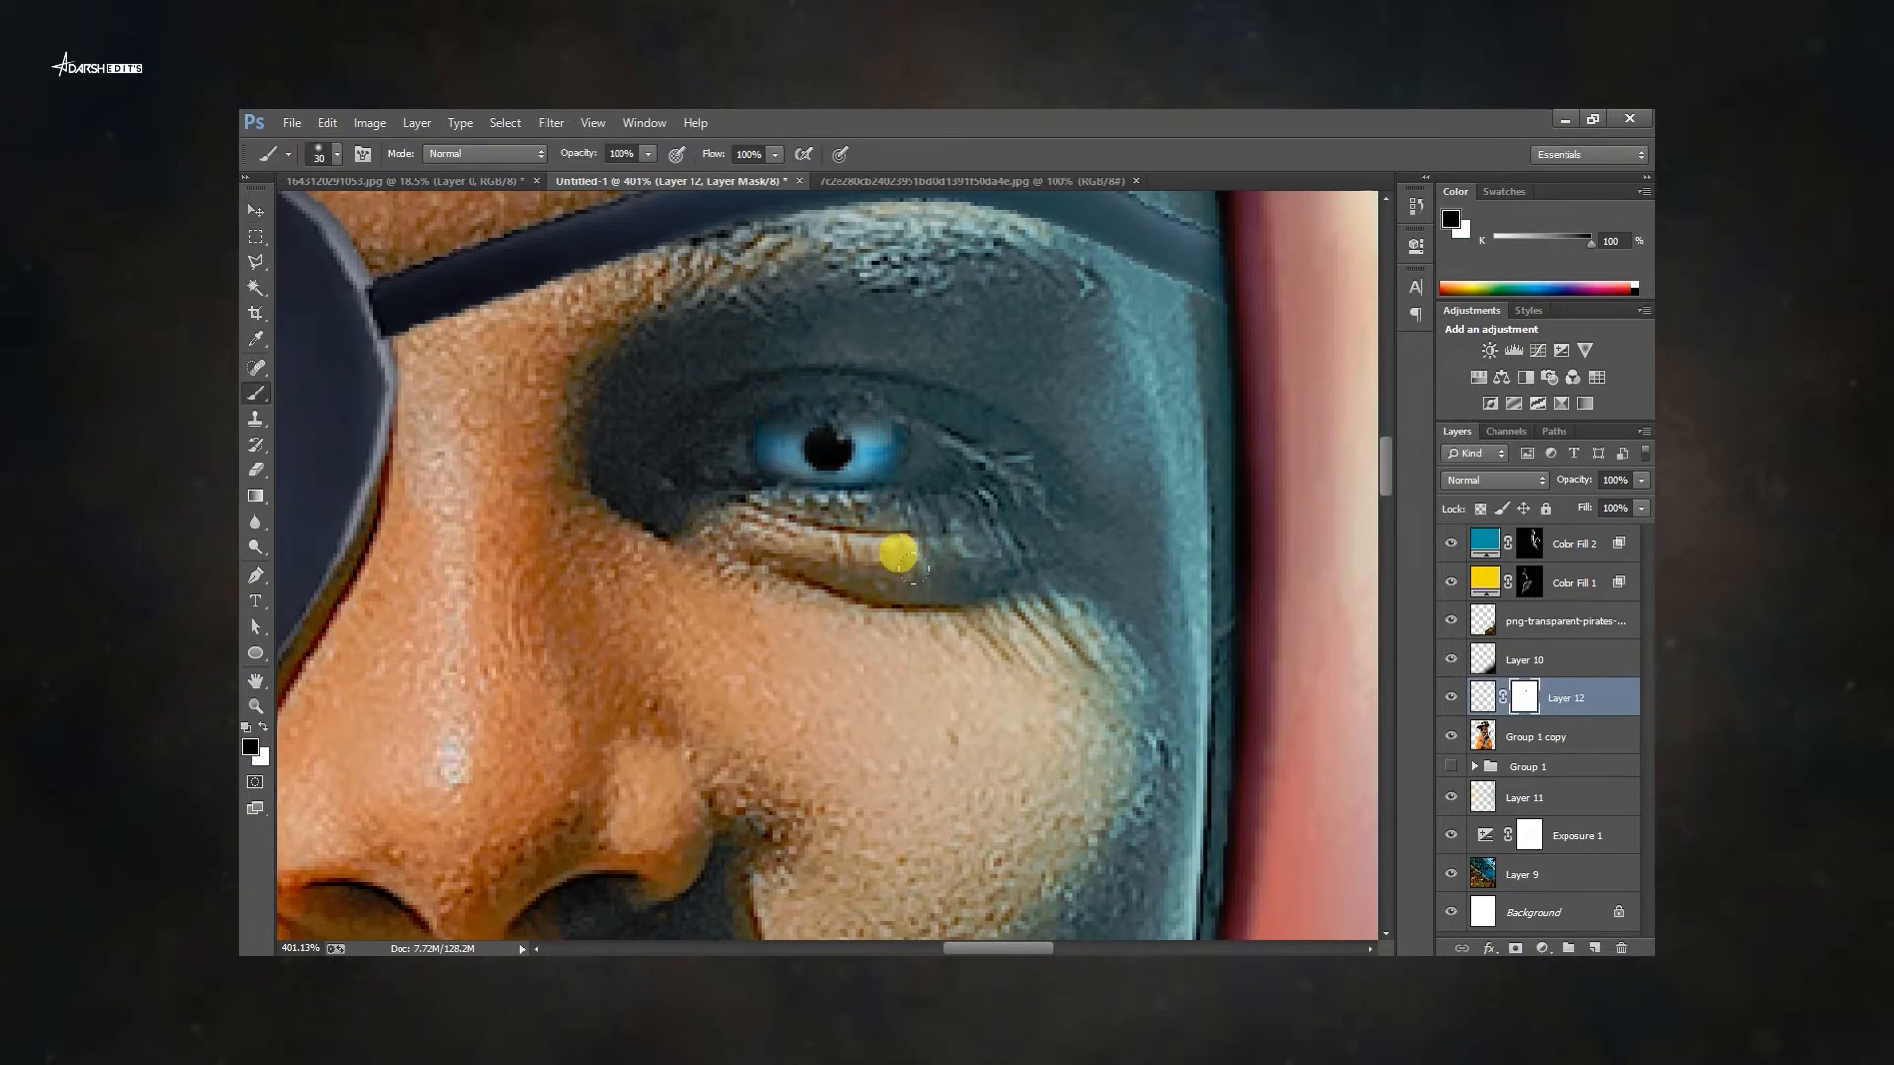
# Scale and position the gold tooth image over the boy's front tooth.
pyautogui.hotkey('ctrl', '0')
pyautogui.click(1641, 480)
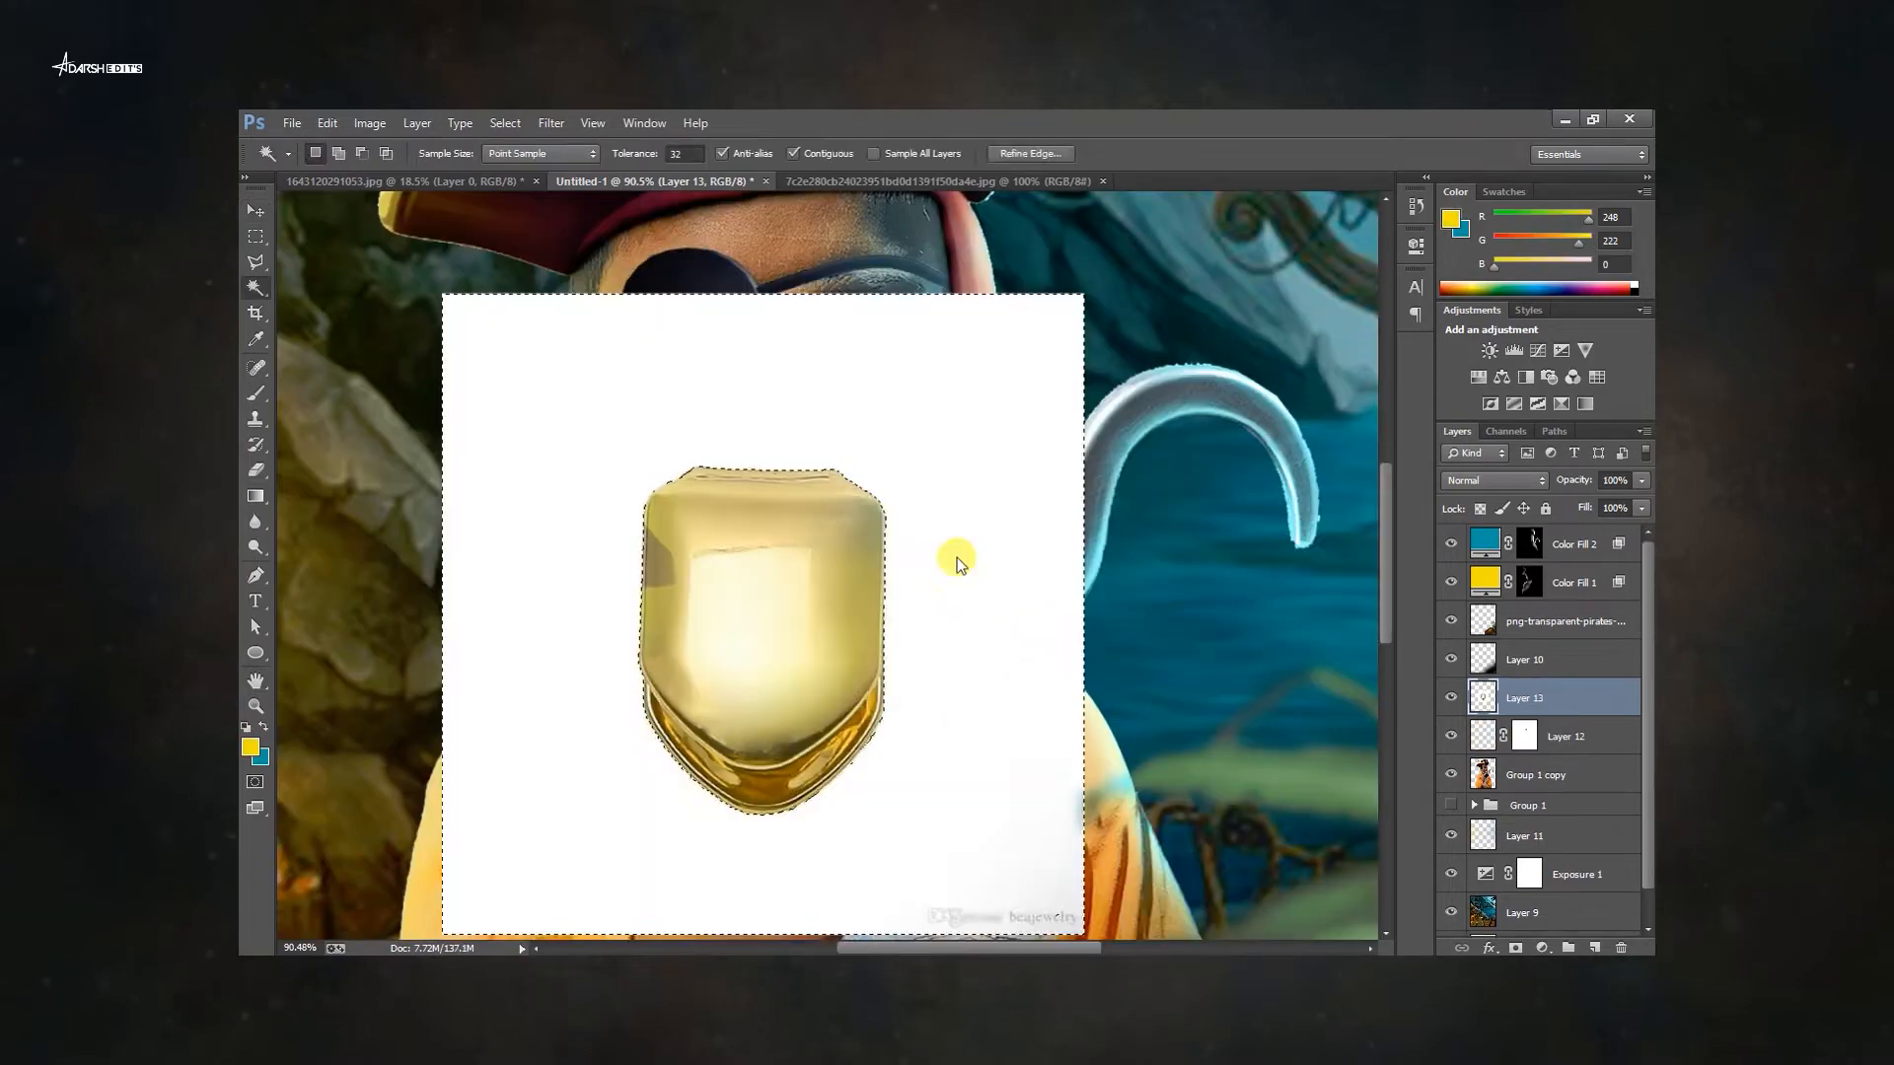
pyautogui.scroll(-1, 1245, 661)
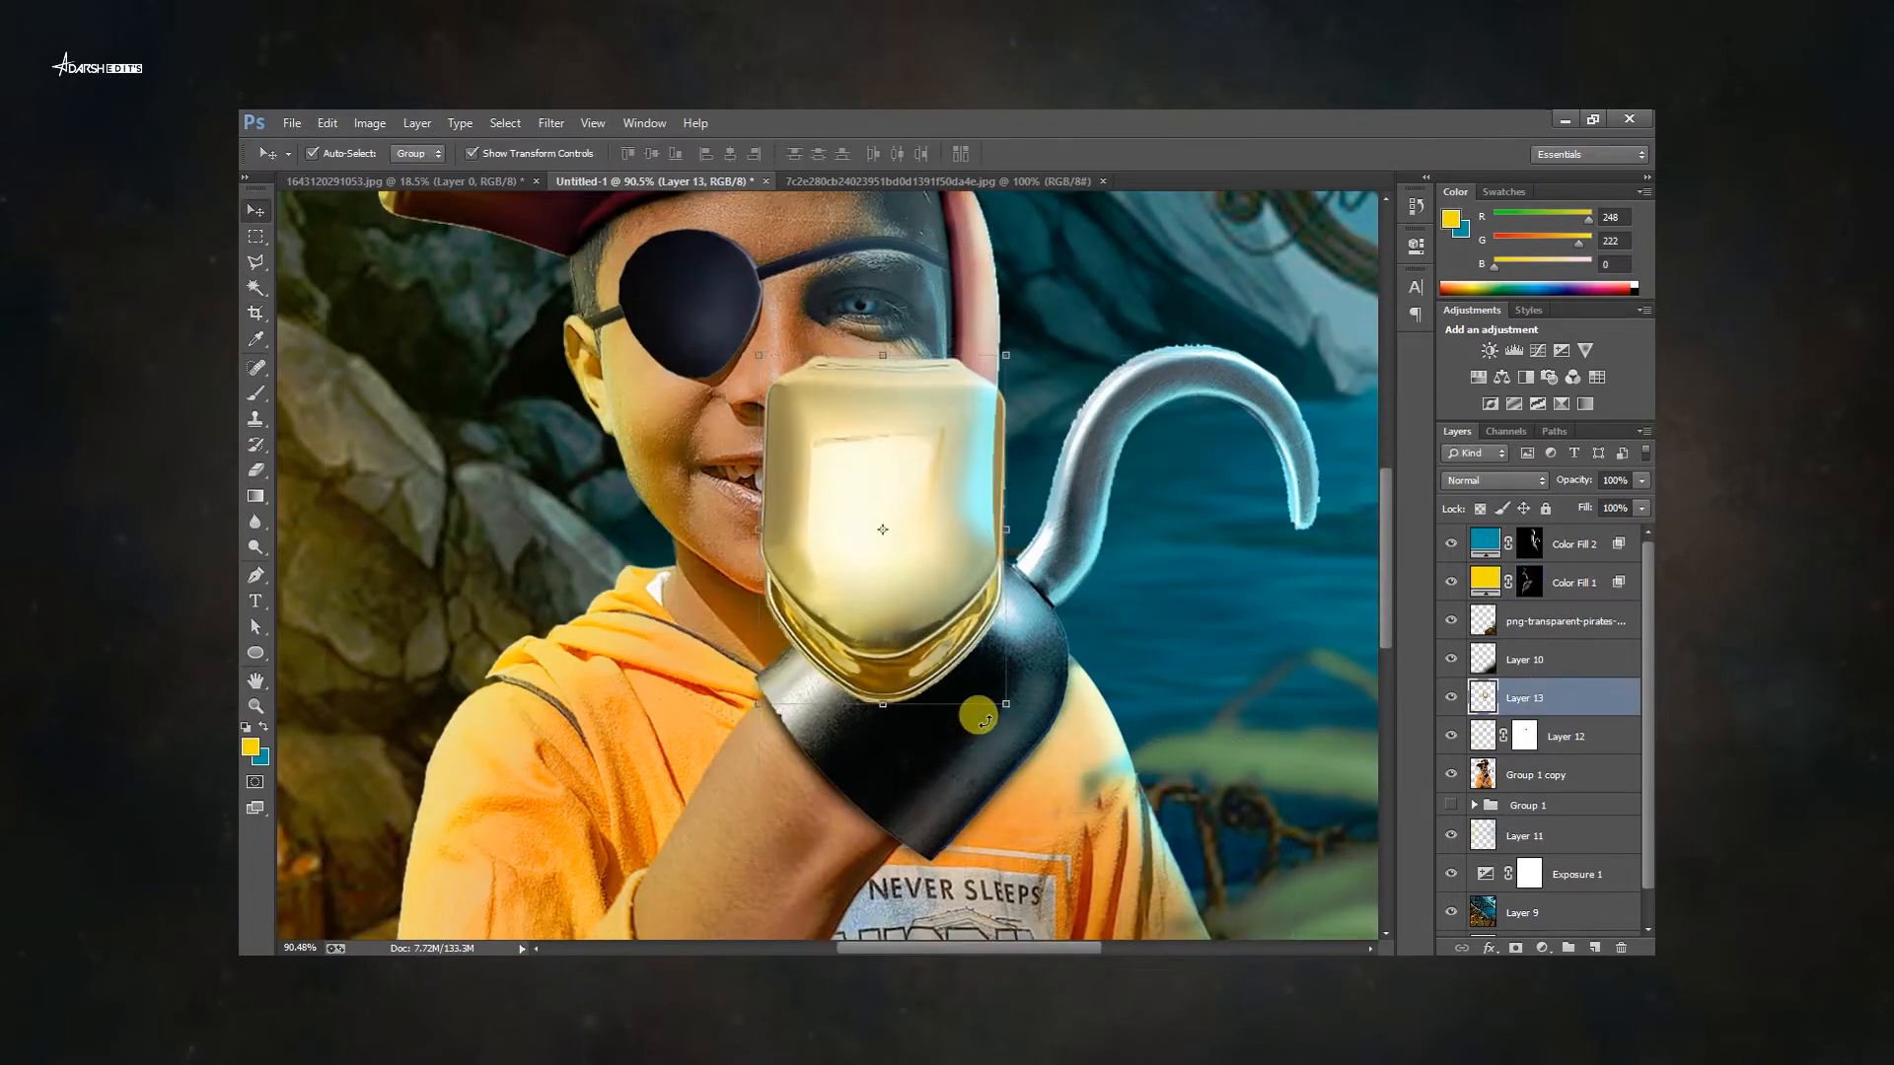
pyautogui.moveTo(1000, 702); pyautogui.dragTo(890, 545)
pyautogui.scroll(10, 934, 571)
pyautogui.moveTo(1141, 663); pyautogui.dragTo(598, 444)
pyautogui.scroll(3, 598, 444)
pyautogui.moveTo(663, 485); pyautogui.dragTo(864, 542)
pyautogui.scroll(3, 570, 460)
pyautogui.scroll(-3, 570, 459)
pyautogui.press('Return')
pyautogui.hotkey('ctrl', 't')
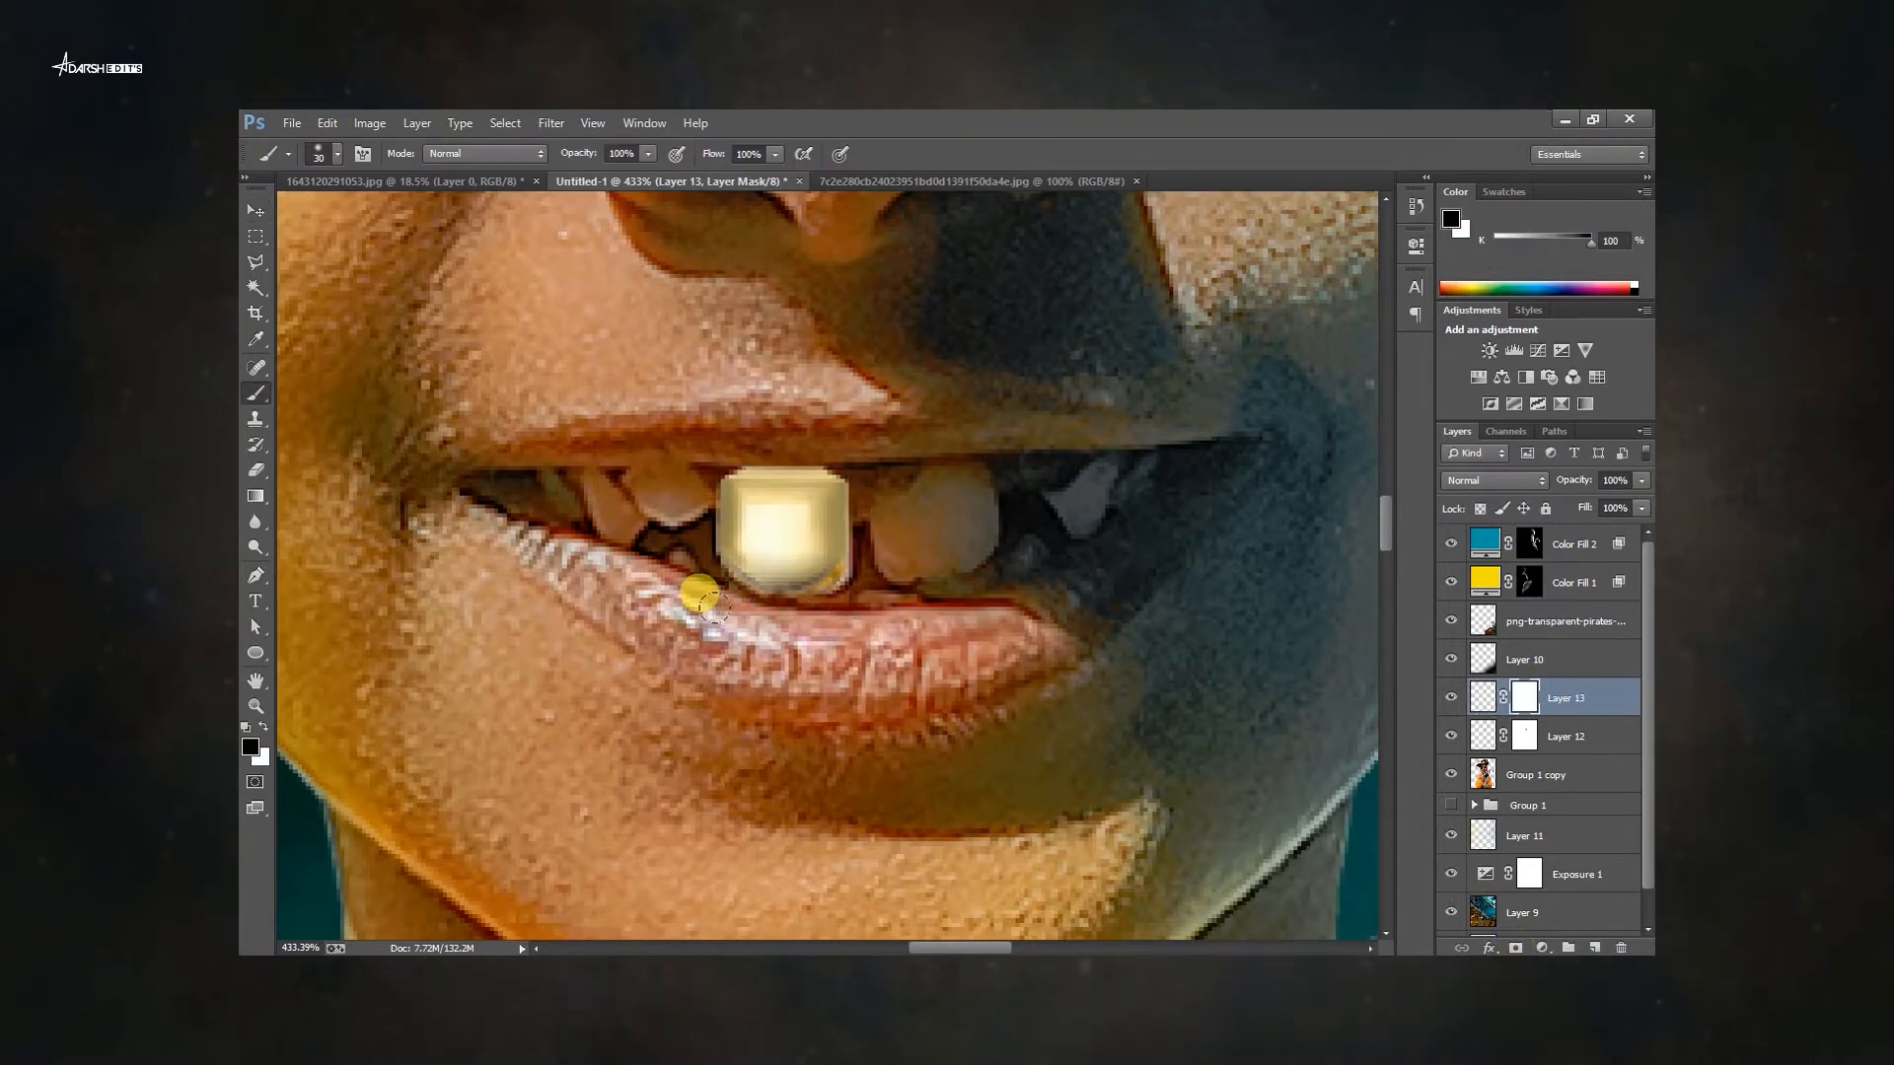
# Paint on the gold tooth's layer mask to blend its edges into the surrounding lip and teeth.
pyautogui.scroll(2, 702, 598)
pyautogui.press('v')
pyautogui.press('b')
pyautogui.moveTo(849, 426); pyautogui.dragTo(622, 322)
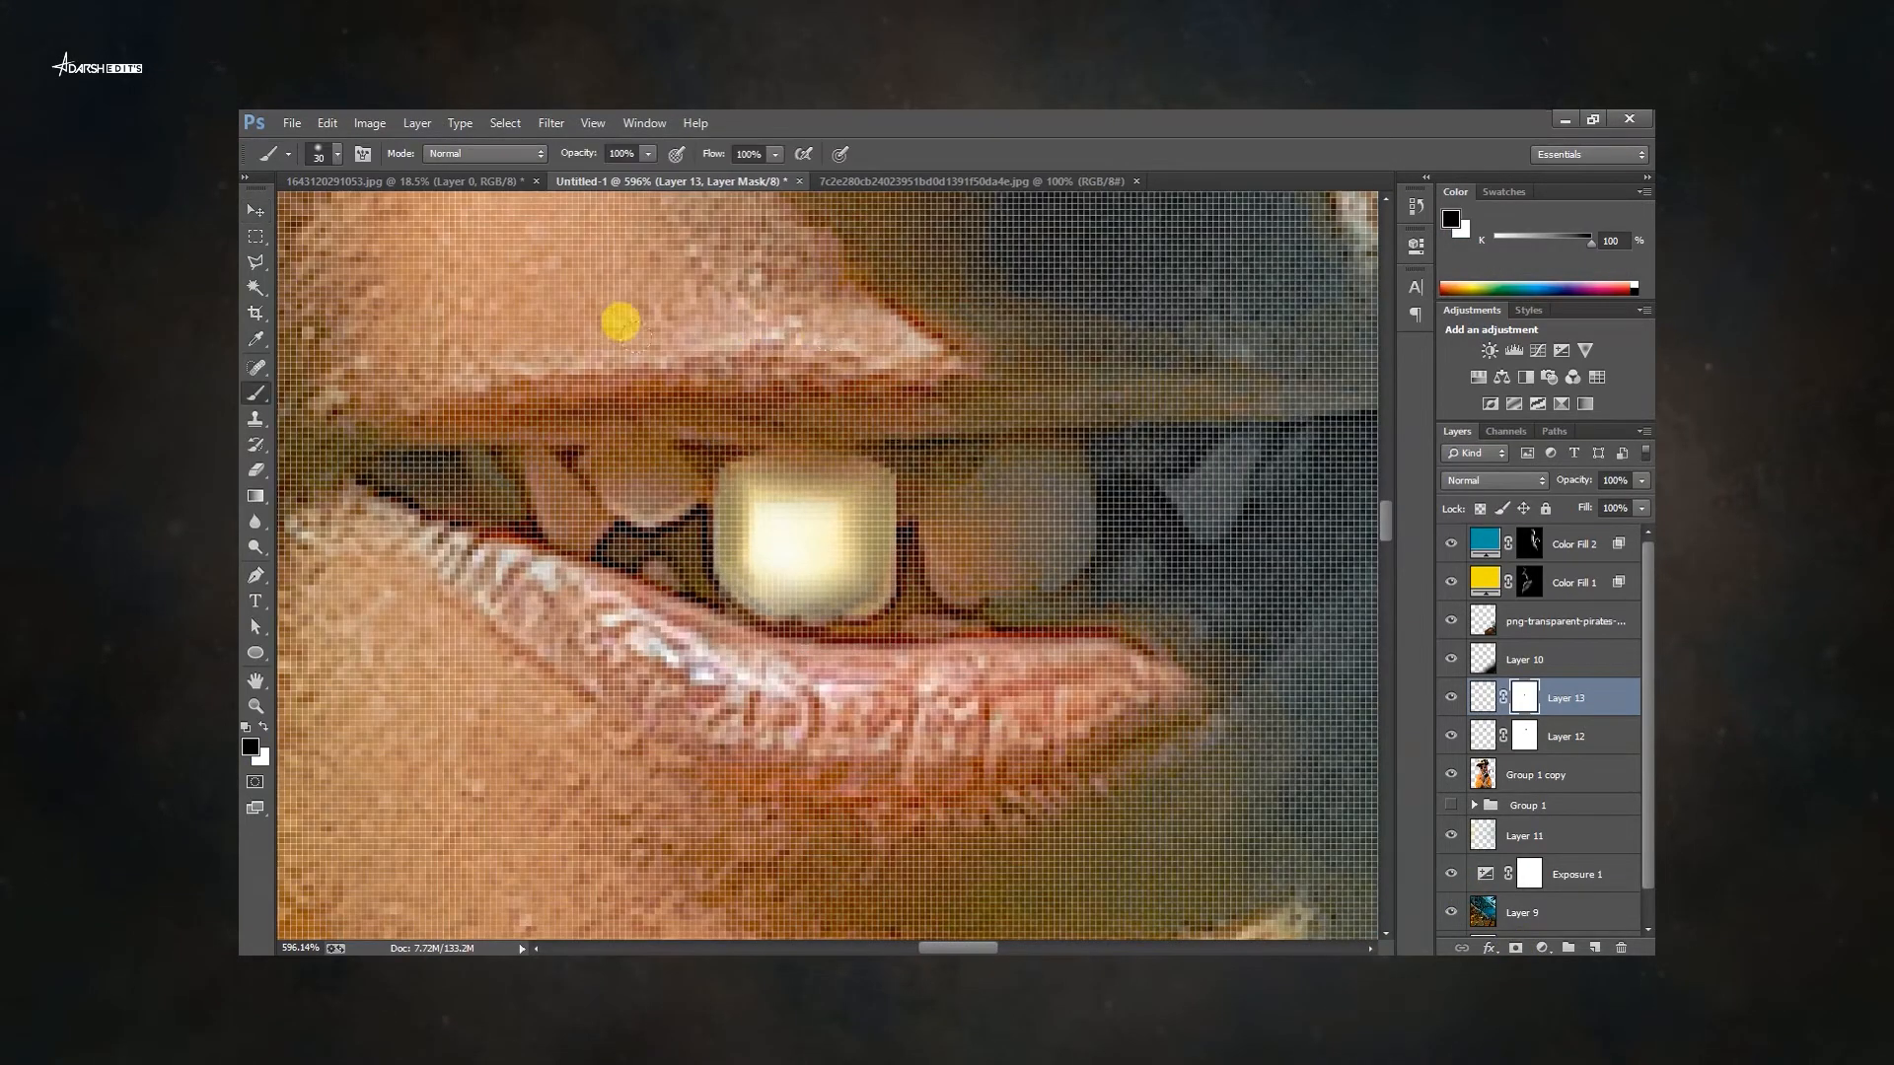
# Duplicate the gold tooth layer, position the copy beside the tooth and set its opacity to 36%.
pyautogui.scroll(-5, 858, 529)
pyautogui.scroll(2, 858, 529)
pyautogui.press('v')
pyautogui.moveTo(790, 755)
pyautogui.mouseDown()
pyautogui.moveTo(797, 683)
pyautogui.moveTo(926, 706)
pyautogui.mouseUp()
pyautogui.press('Return')
pyautogui.press('Return')
pyautogui.scroll(3, 947, 706)
pyautogui.moveTo(976, 622); pyautogui.dragTo(940, 670)
pyautogui.scroll(3, 905, 712)
pyautogui.moveTo(936, 716)
pyautogui.mouseDown()
pyautogui.moveTo(1050, 640)
pyautogui.moveTo(998, 668)
pyautogui.mouseUp()
pyautogui.press('Return')
pyautogui.press('Return')
pyautogui.scroll(-5, 1002, 668)
pyautogui.click(1524, 700)
pyautogui.press('b')
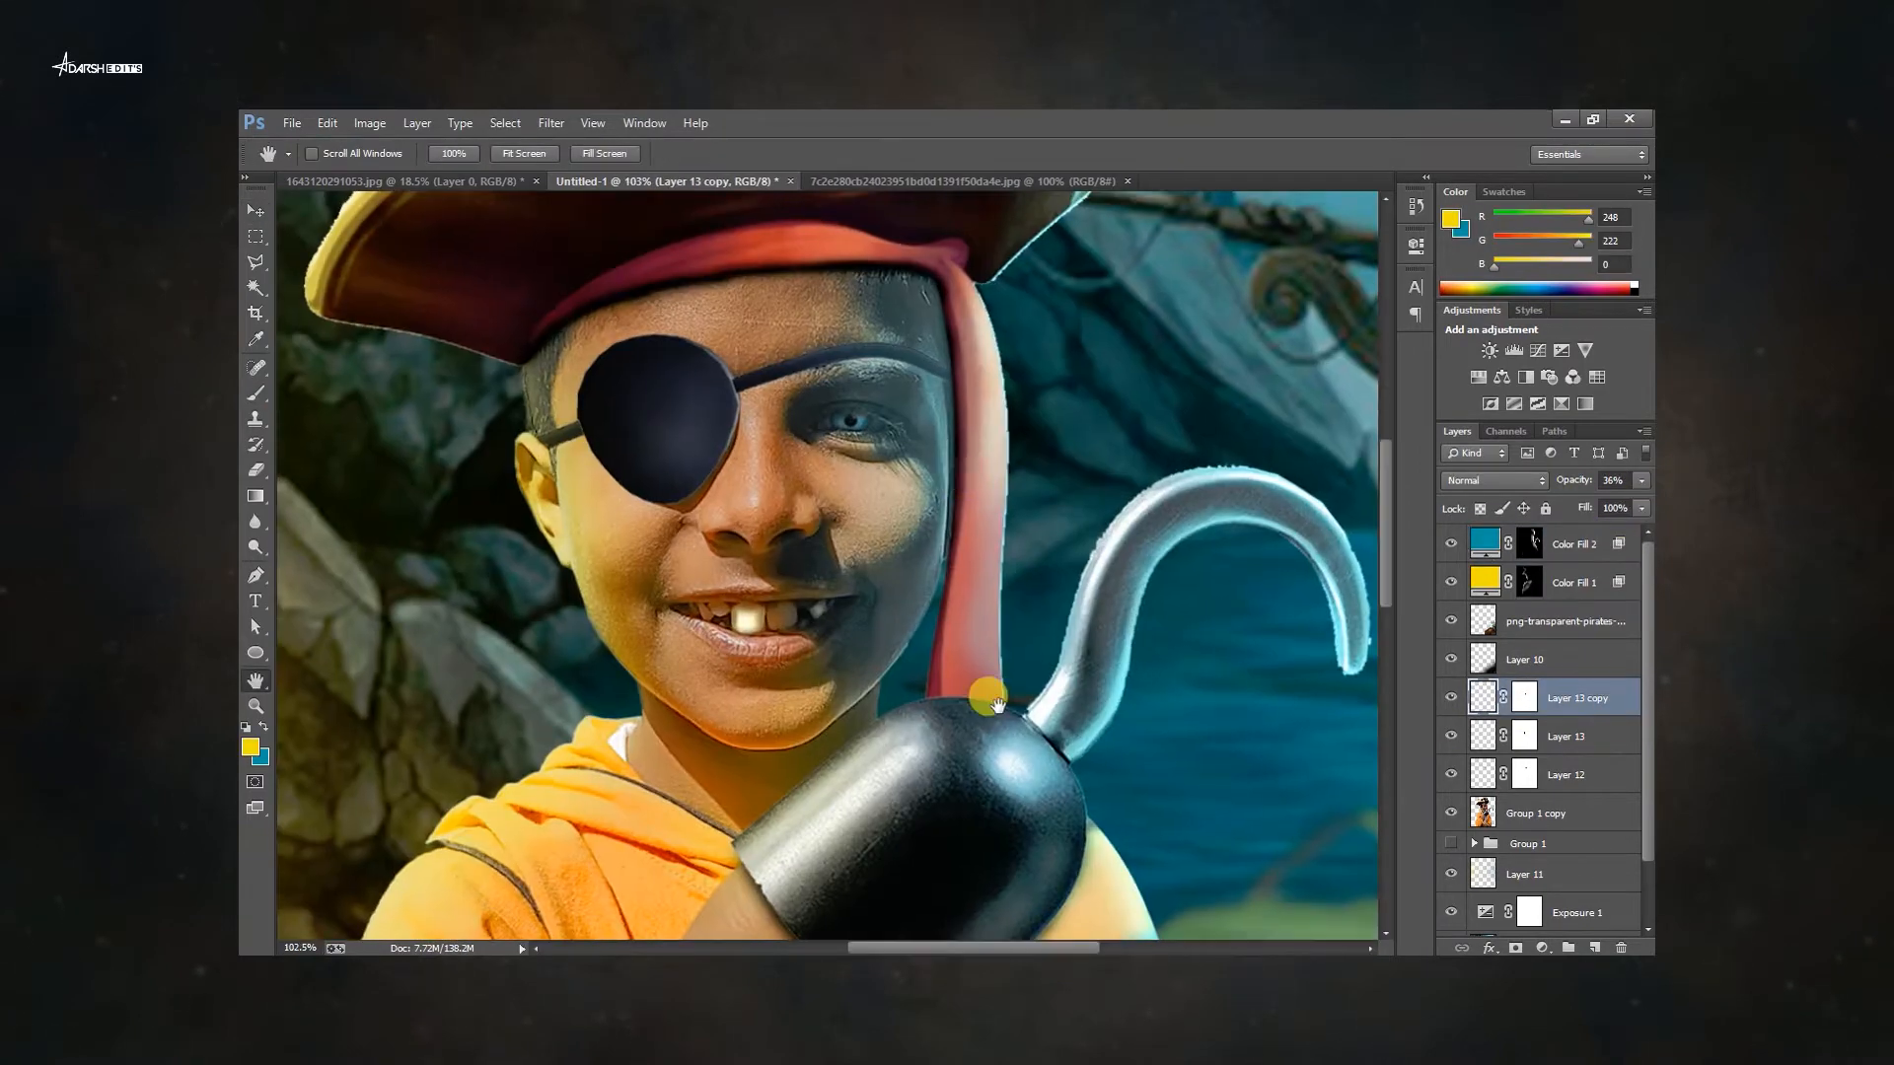
# Add a light flare layer in Screen mode and rotate, scale and position it on the tip of the hook.
pyautogui.scroll(3, 825, 648)
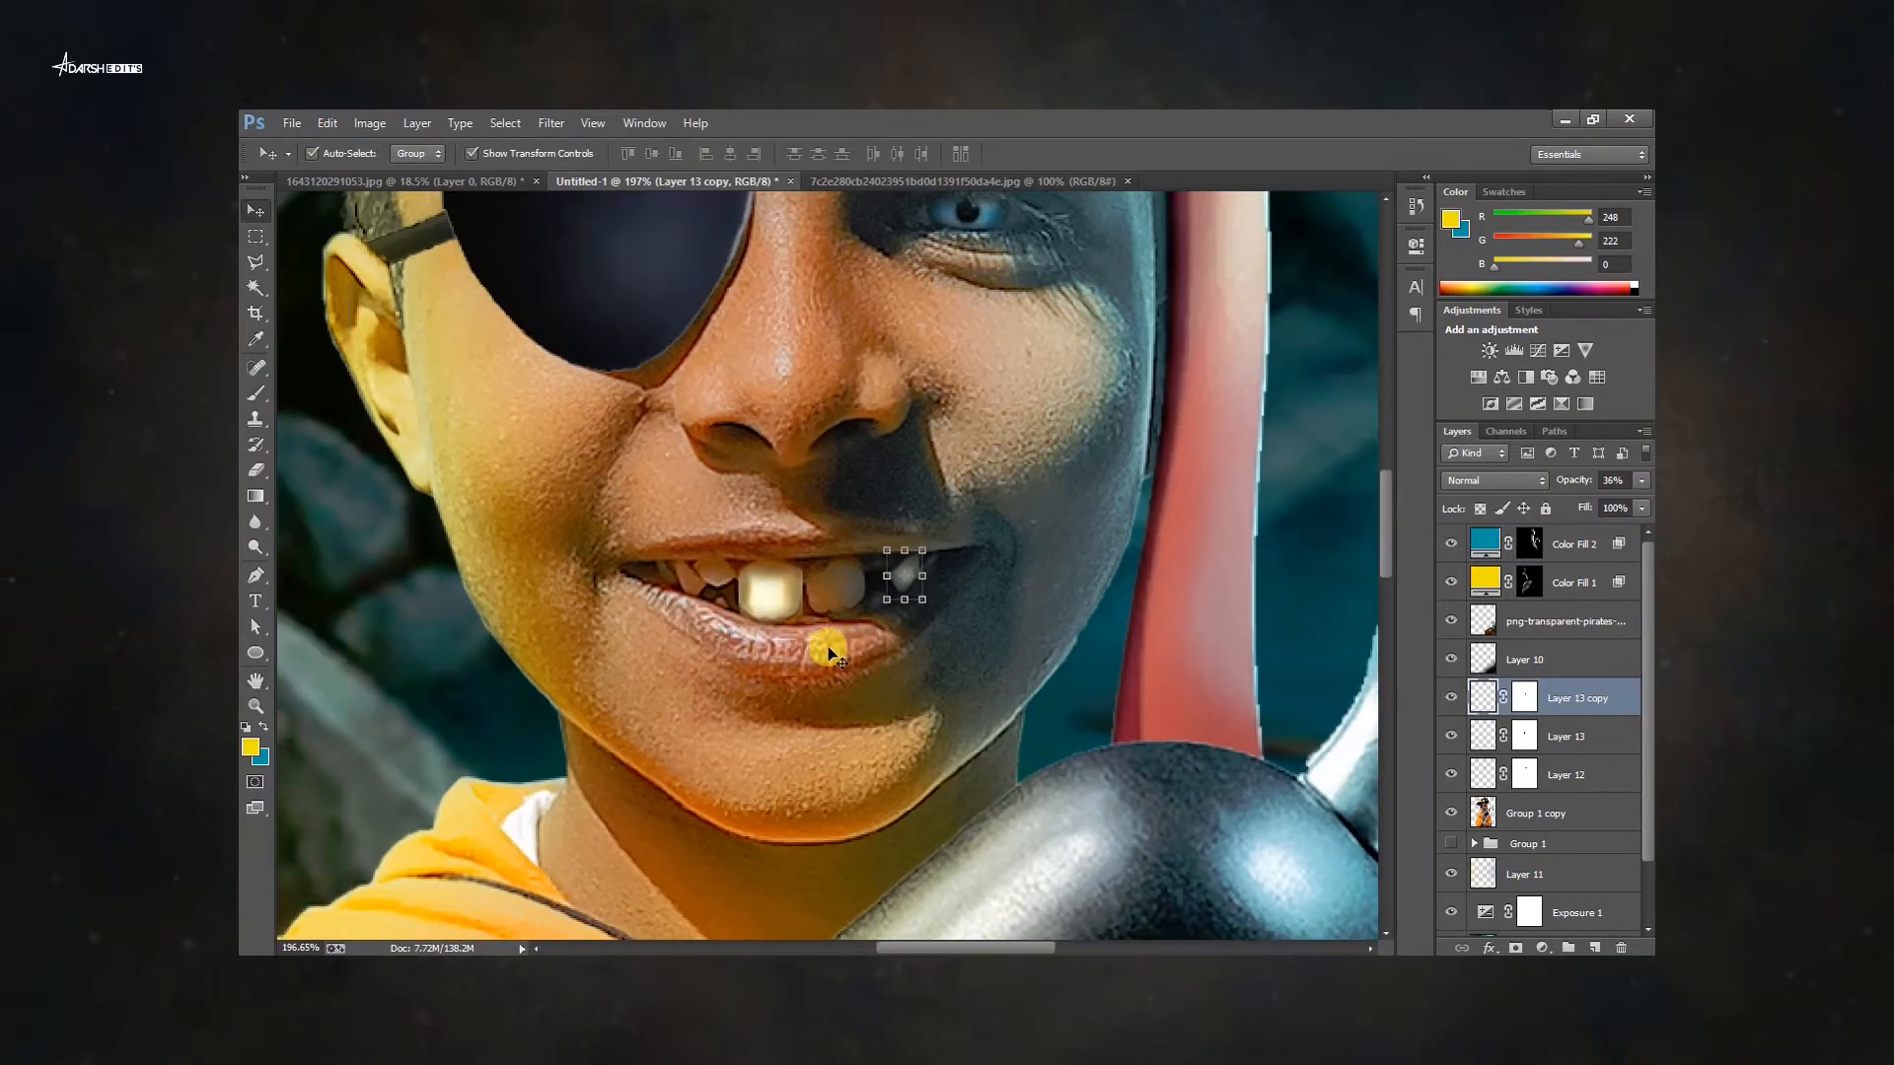
pyautogui.scroll(2, 947, 627)
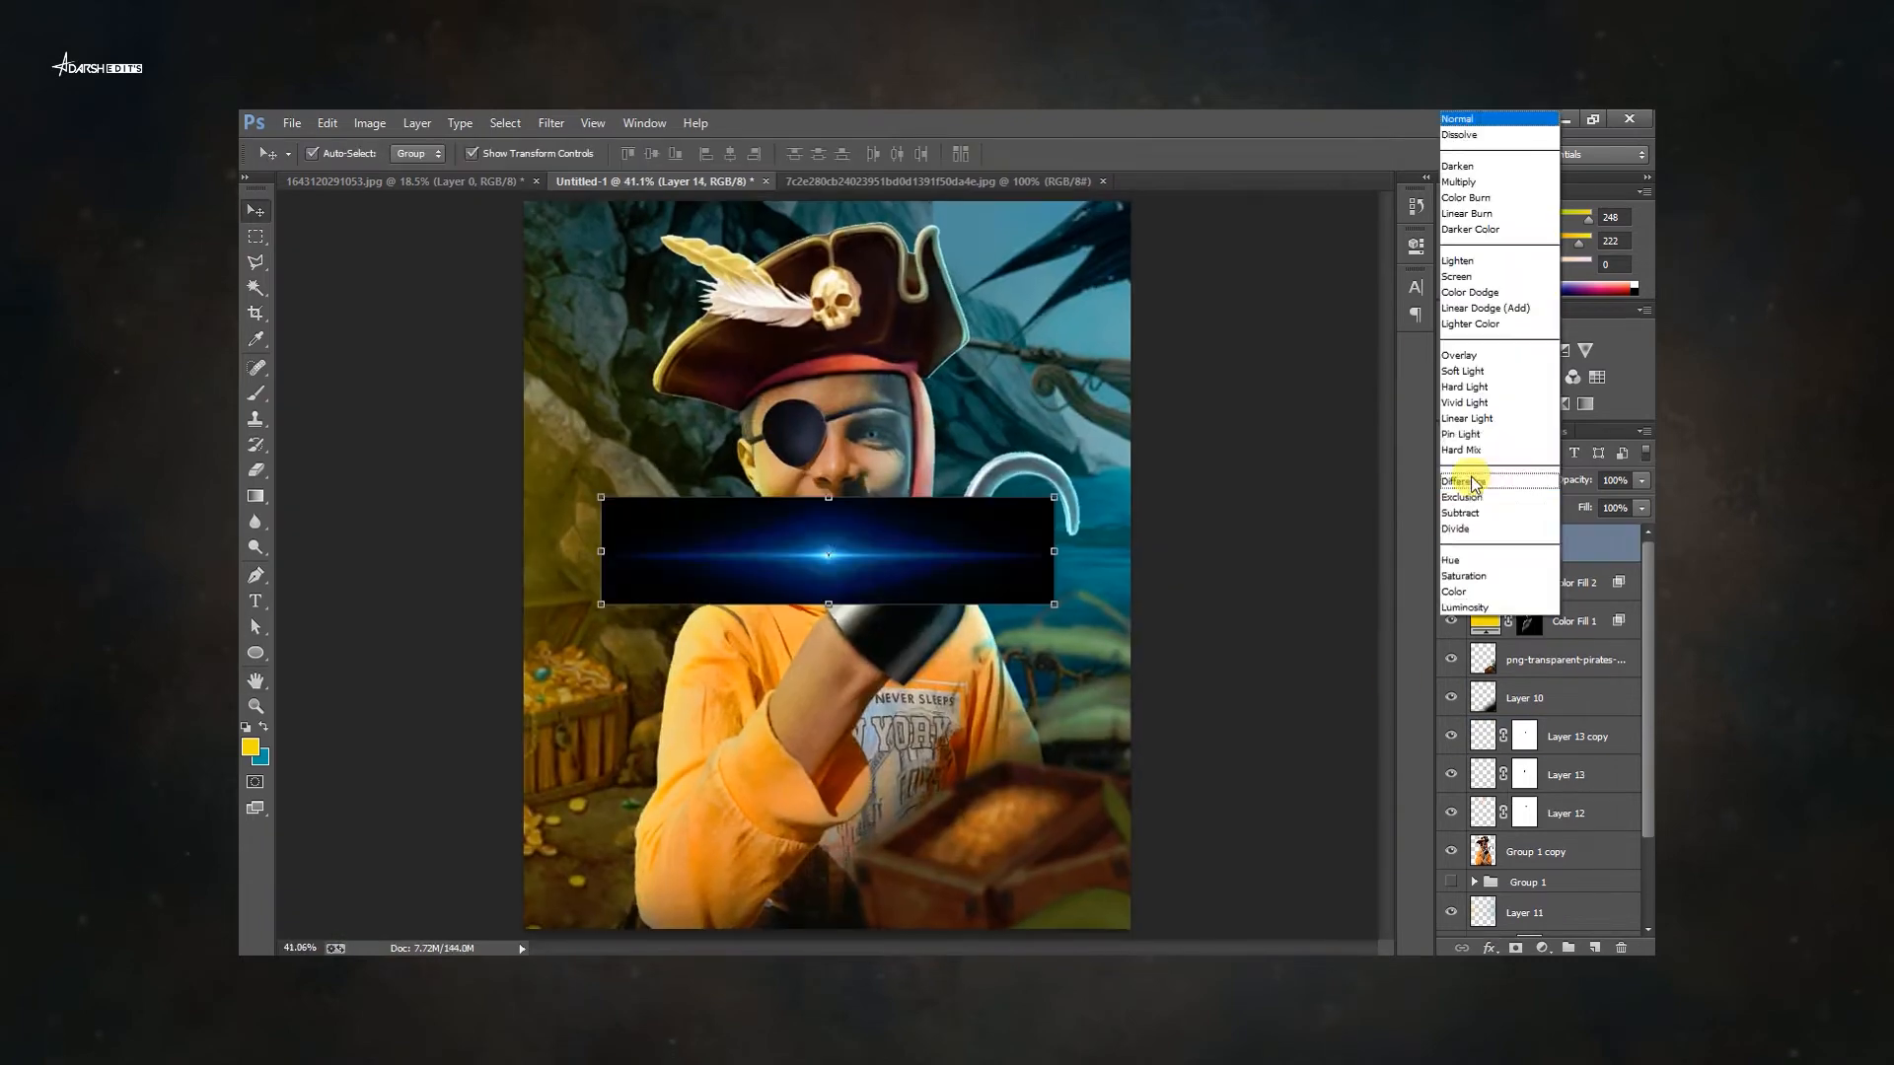
pyautogui.click(1459, 473)
pyautogui.hotkey('ctrl', 't')
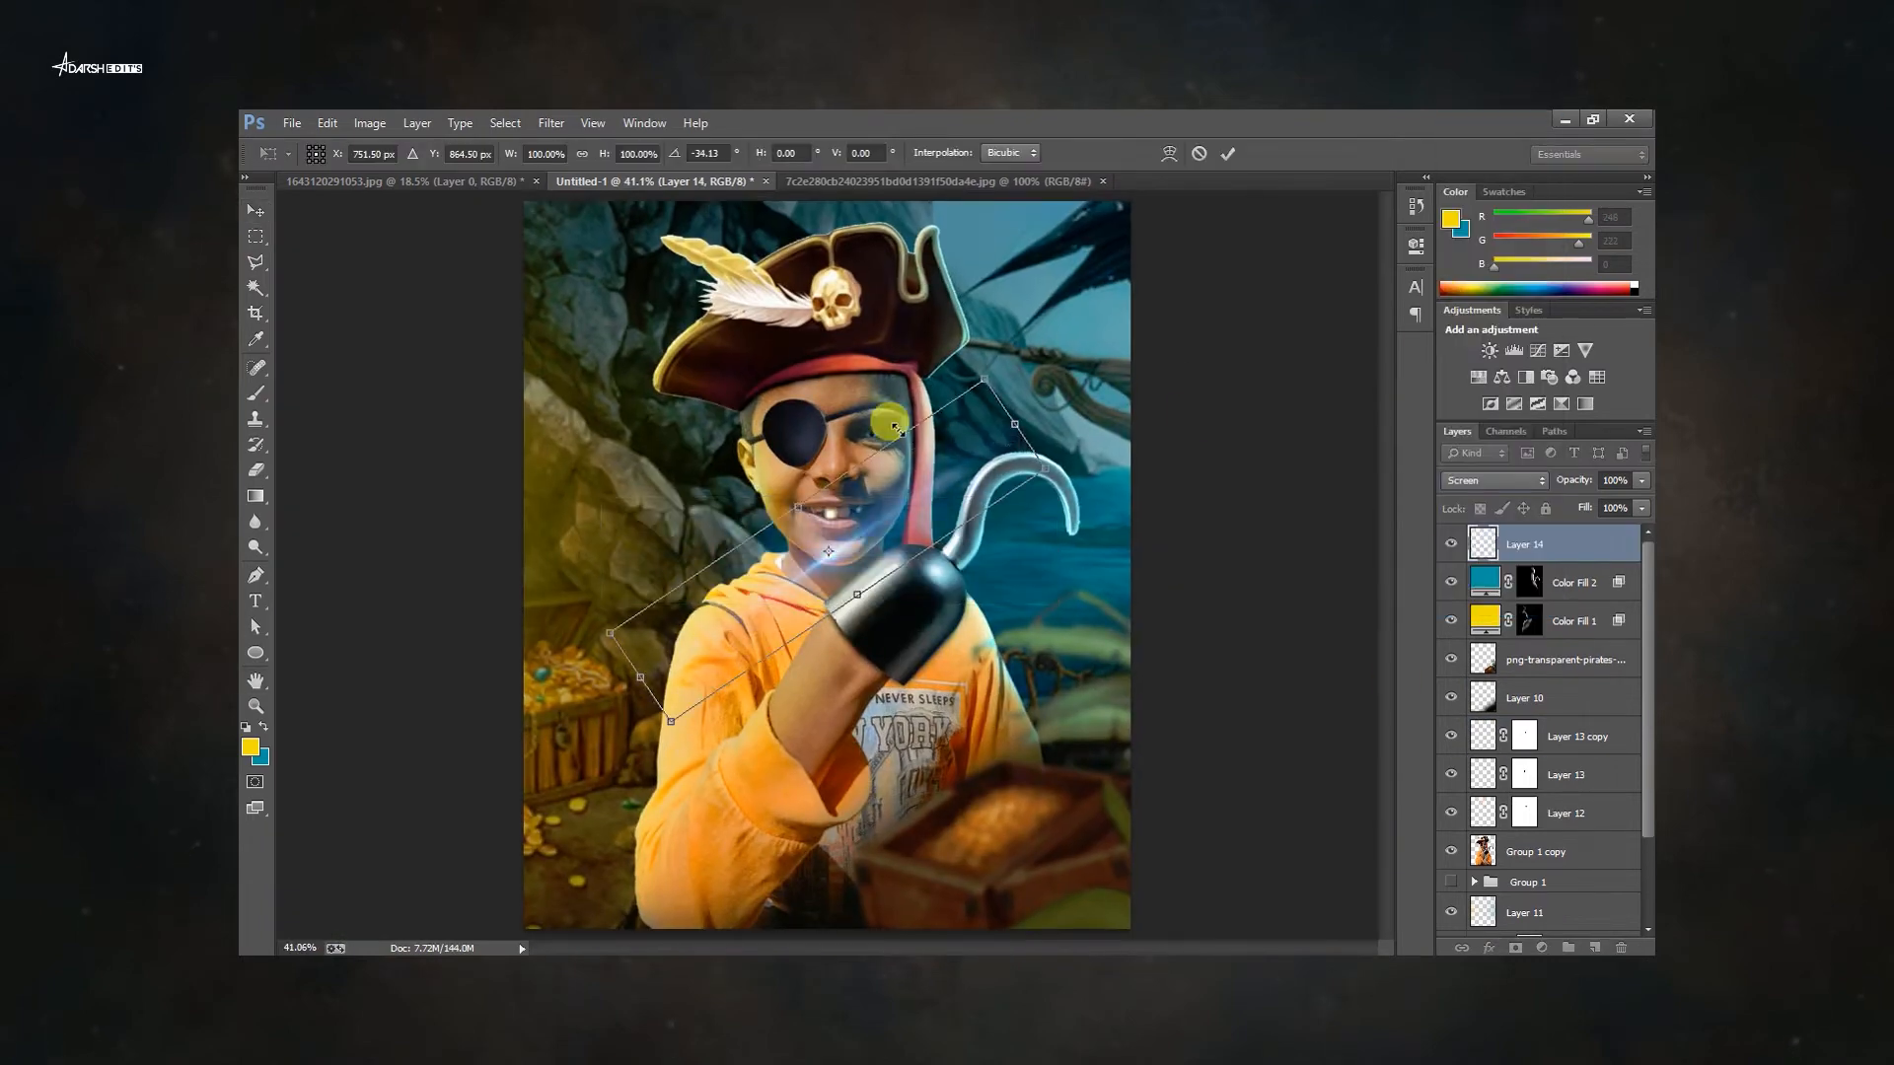
pyautogui.moveTo(1189, 439); pyautogui.dragTo(1202, 410)
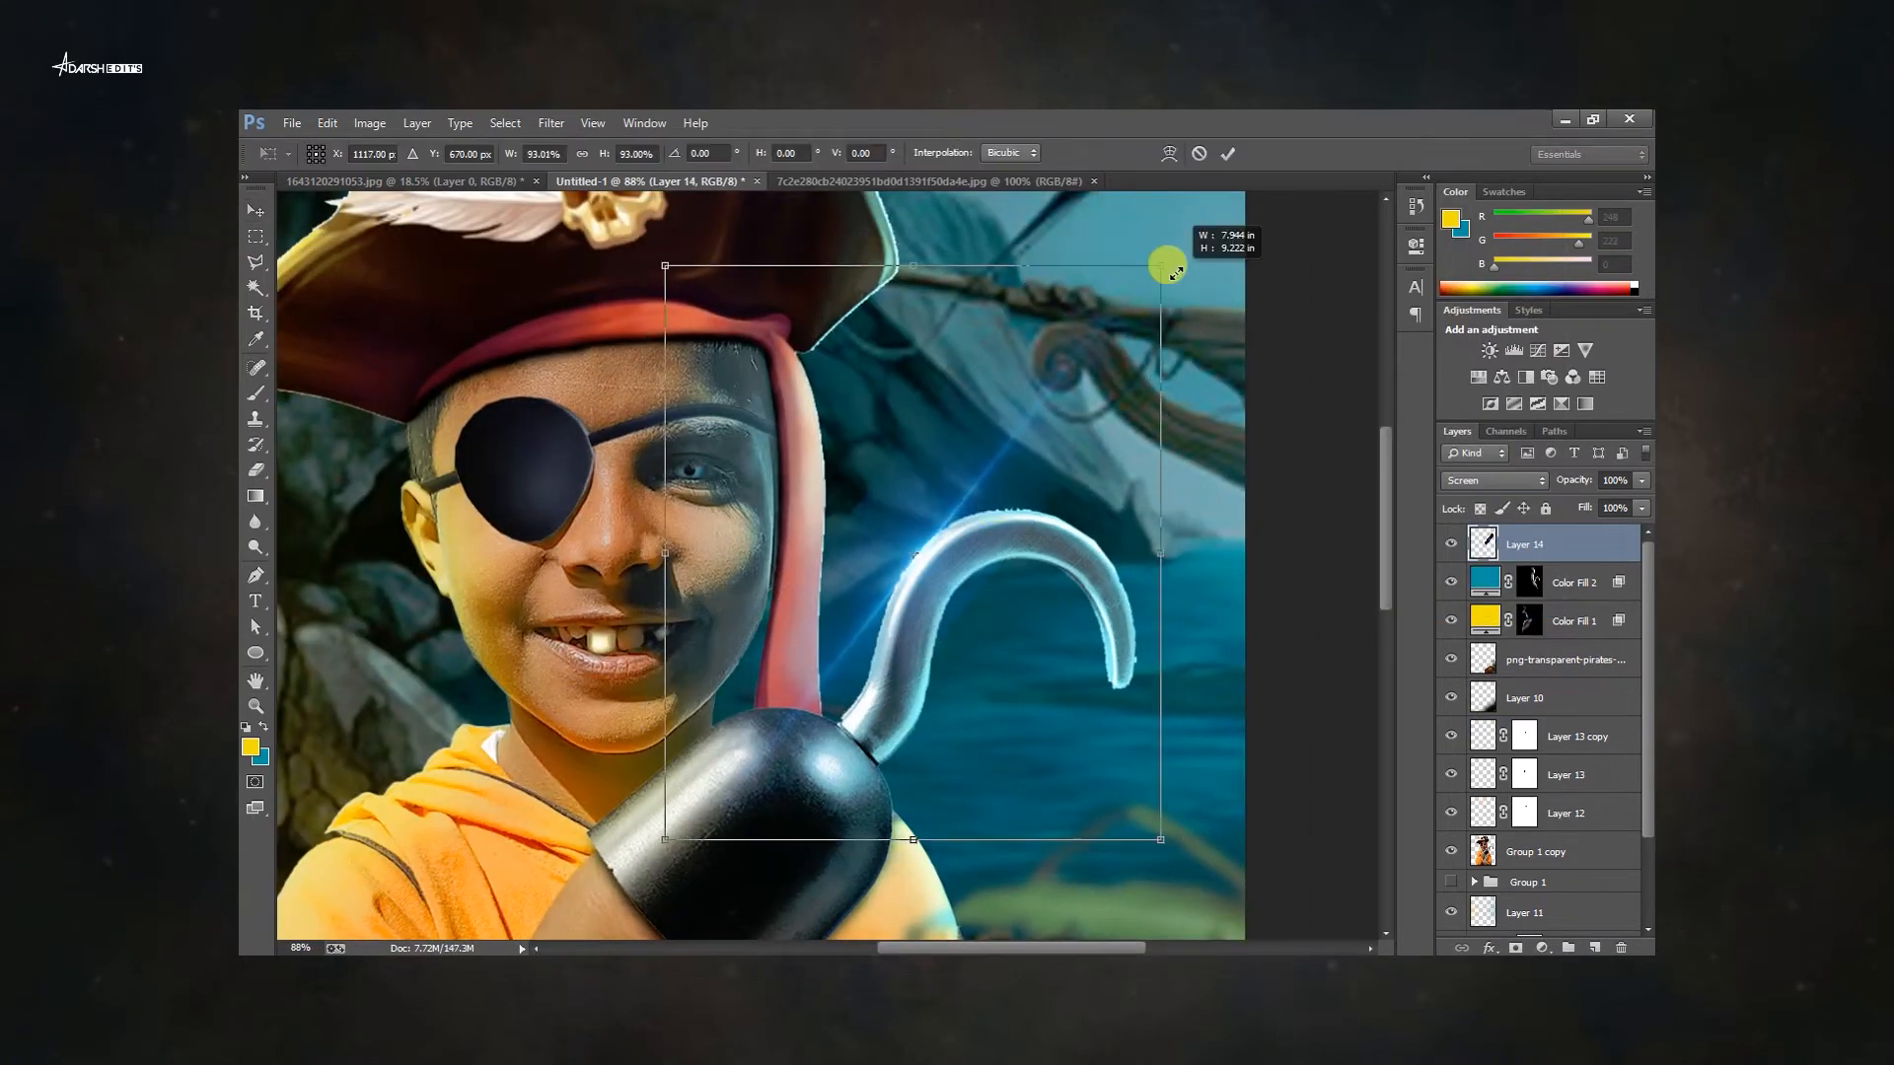
pyautogui.hotkey('ctrl', 'l')
pyautogui.moveTo(1251, 546); pyautogui.dragTo(1274, 559)
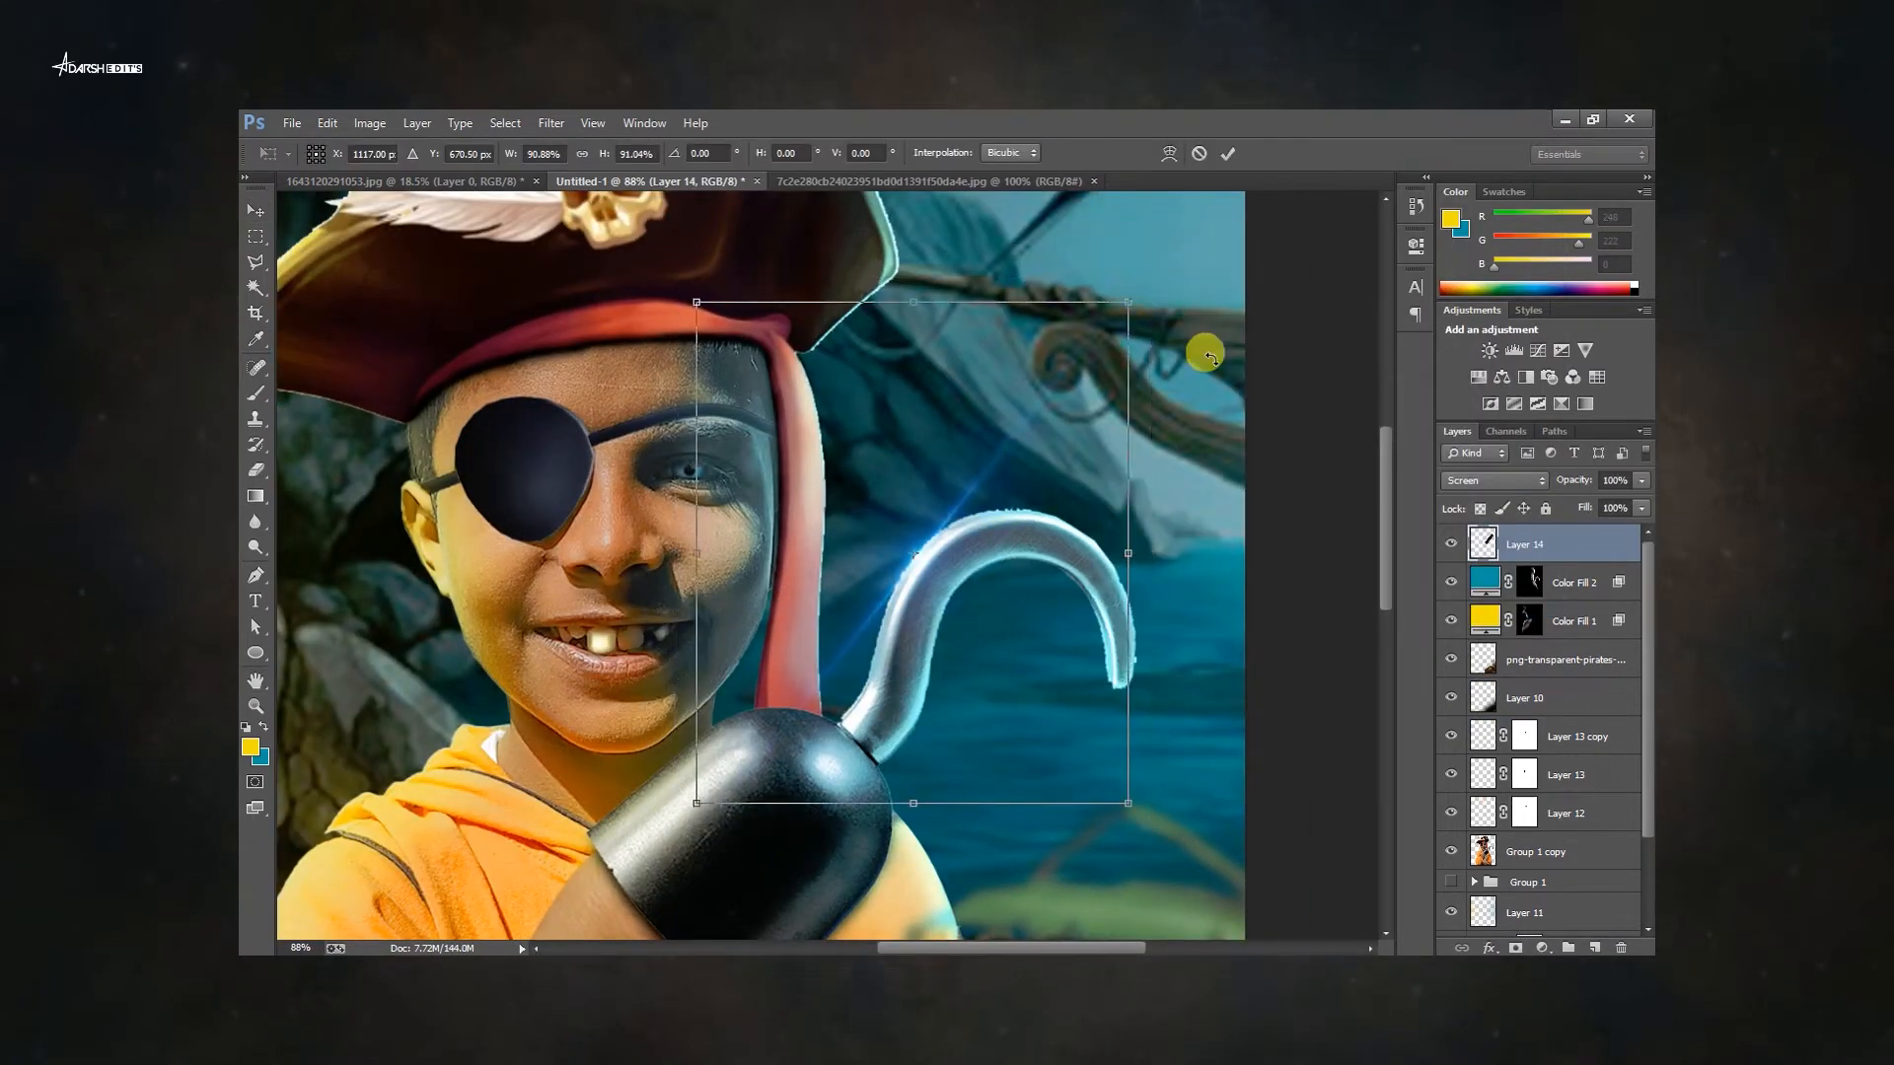
pyautogui.moveTo(1205, 338)
pyautogui.mouseDown()
pyautogui.moveTo(998, 541)
pyautogui.moveTo(1340, 486)
pyautogui.mouseUp()
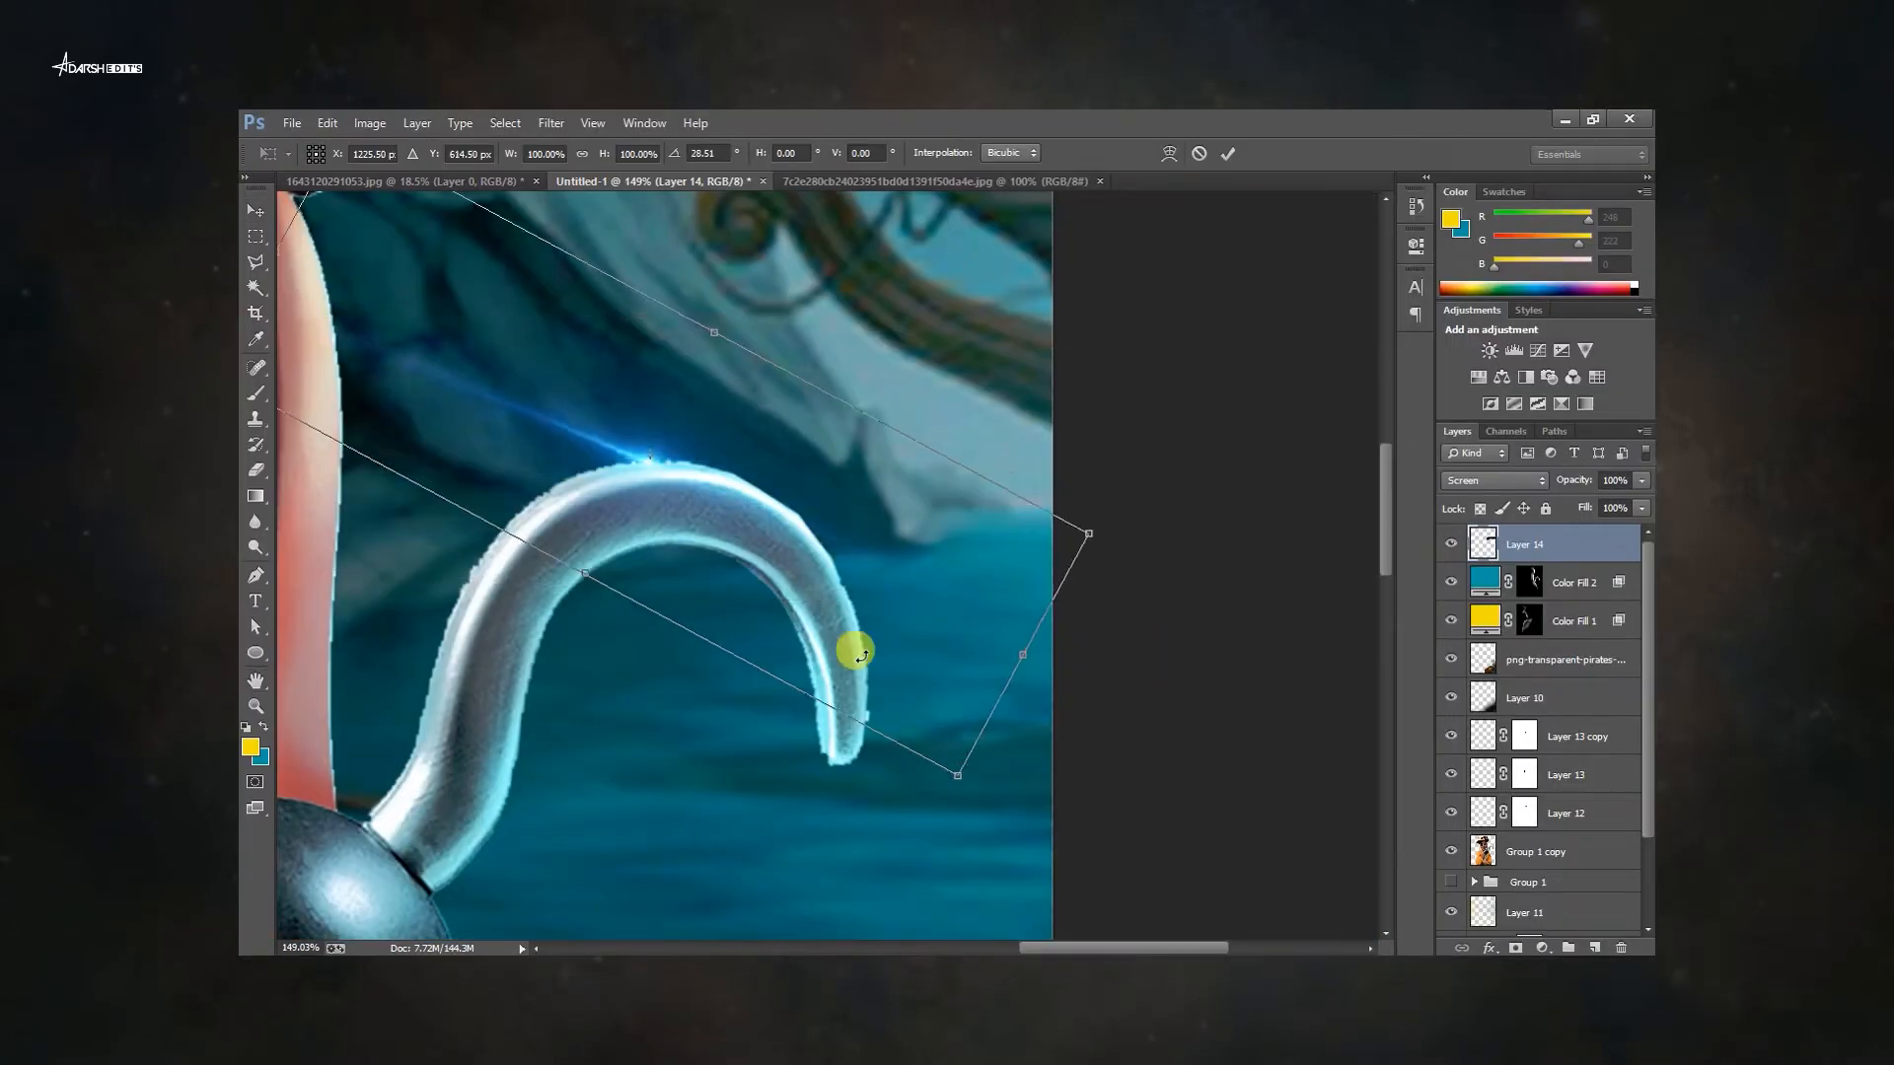
pyautogui.moveTo(849, 651); pyautogui.dragTo(930, 579)
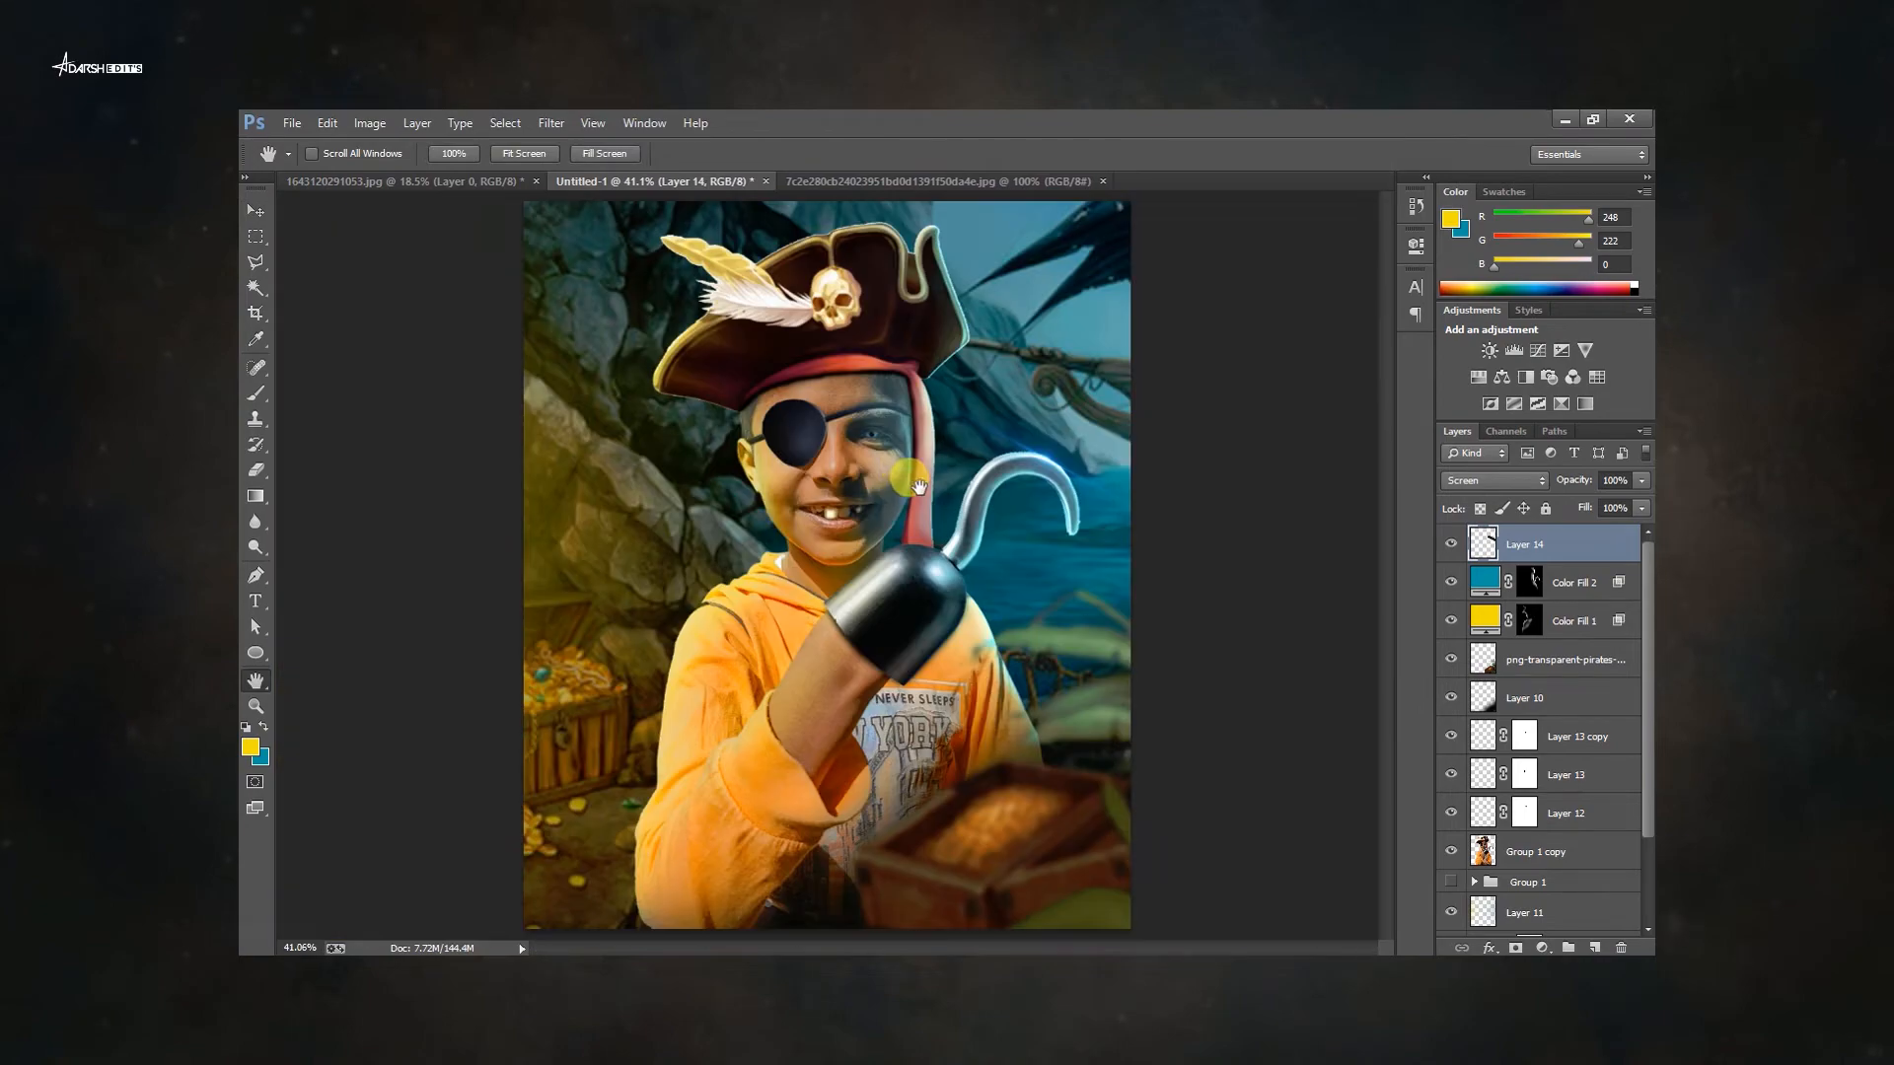
# Add a new layer clipped to the boy's layer and adjust its opacity.
pyautogui.click(1575, 620)
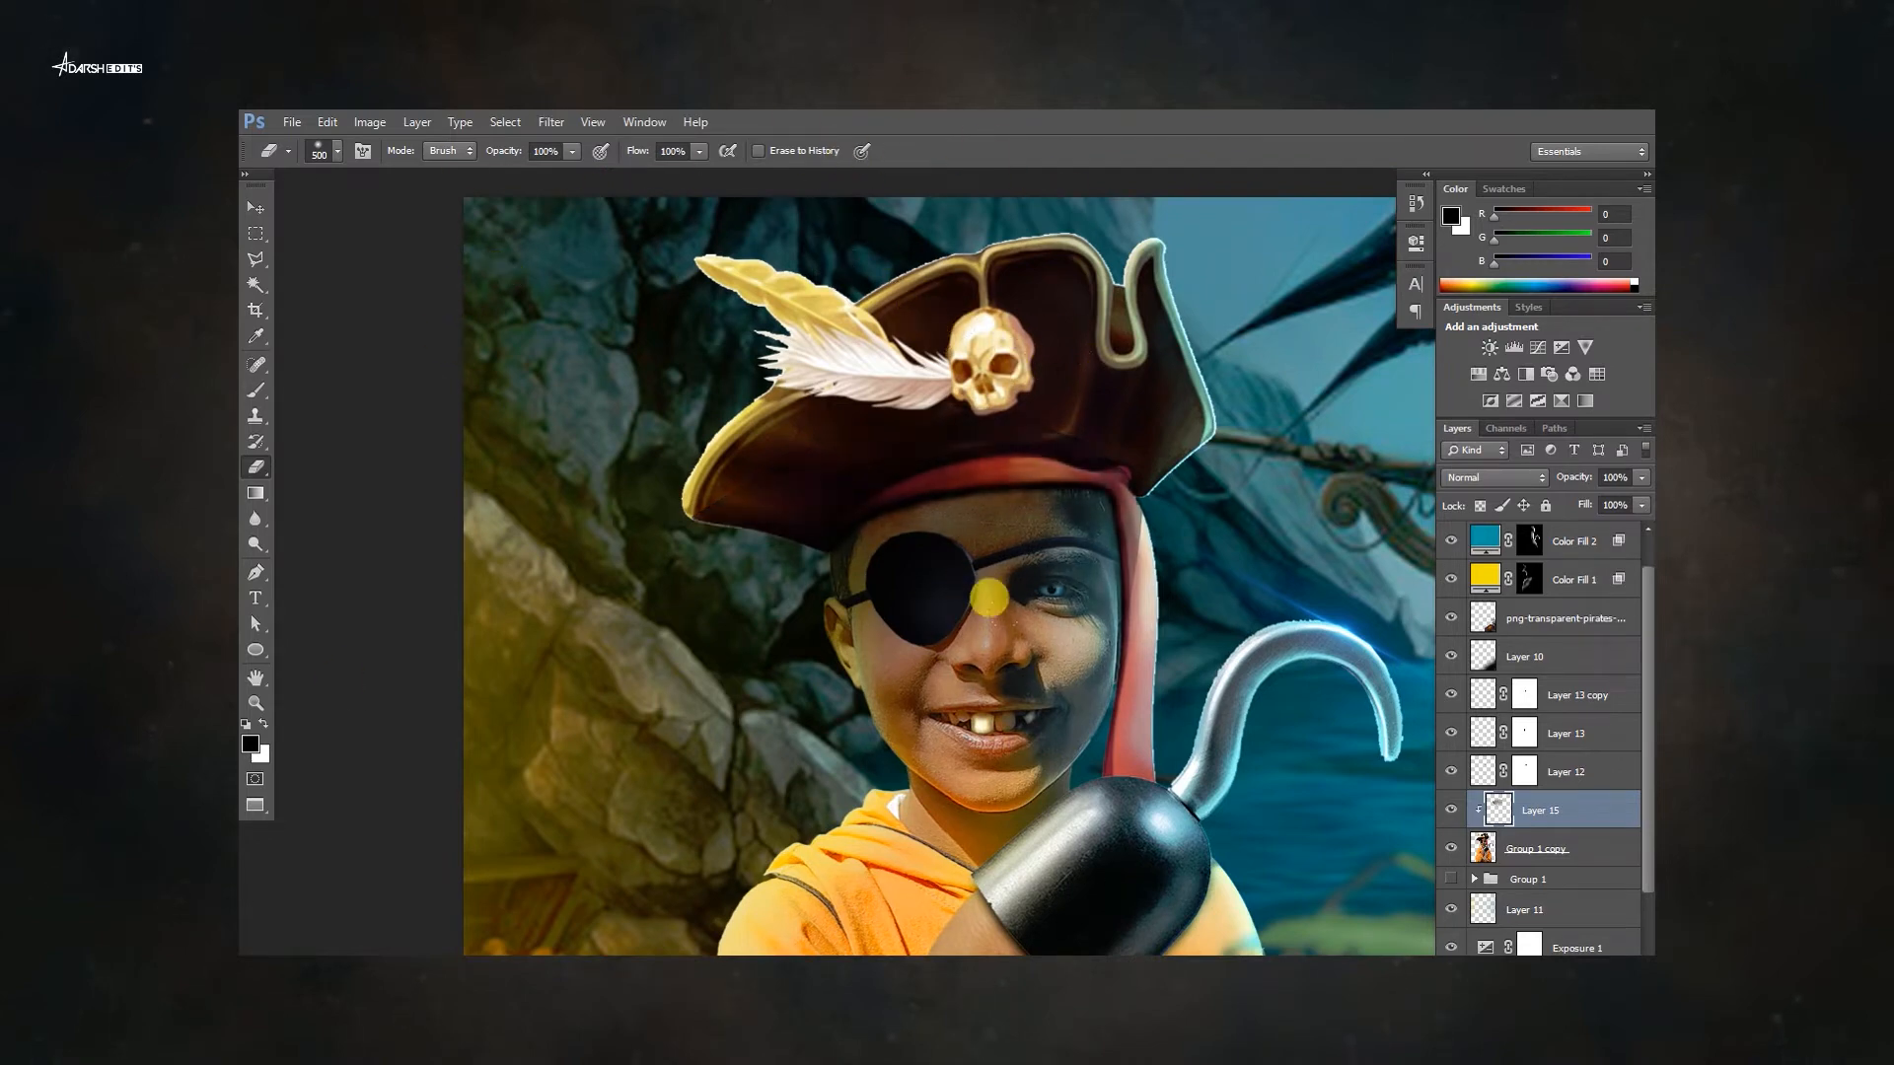
pyautogui.moveTo(1642, 477); pyautogui.dragTo(1547, 507)
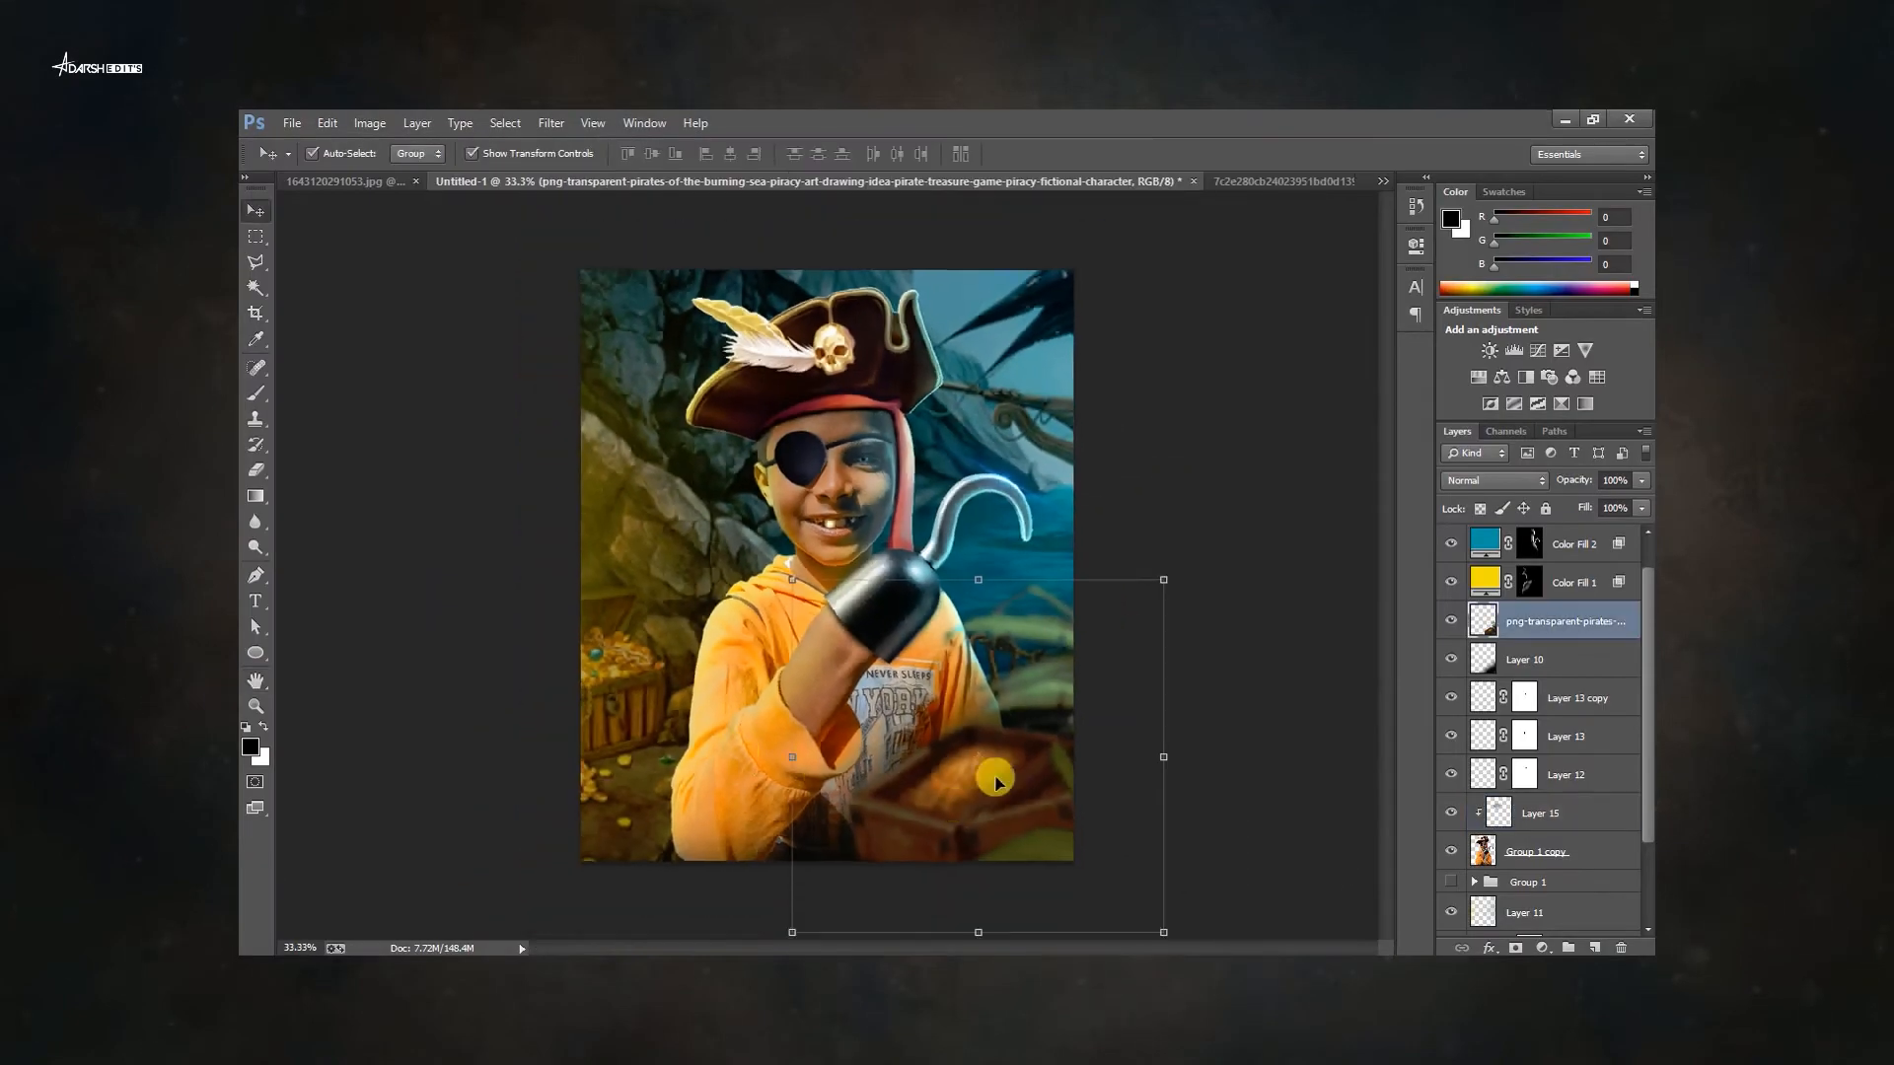
# Place gold coin images, rotating and positioning them around the treasure in the lower-left corner.
pyautogui.moveTo(474, 728); pyautogui.dragTo(434, 533)
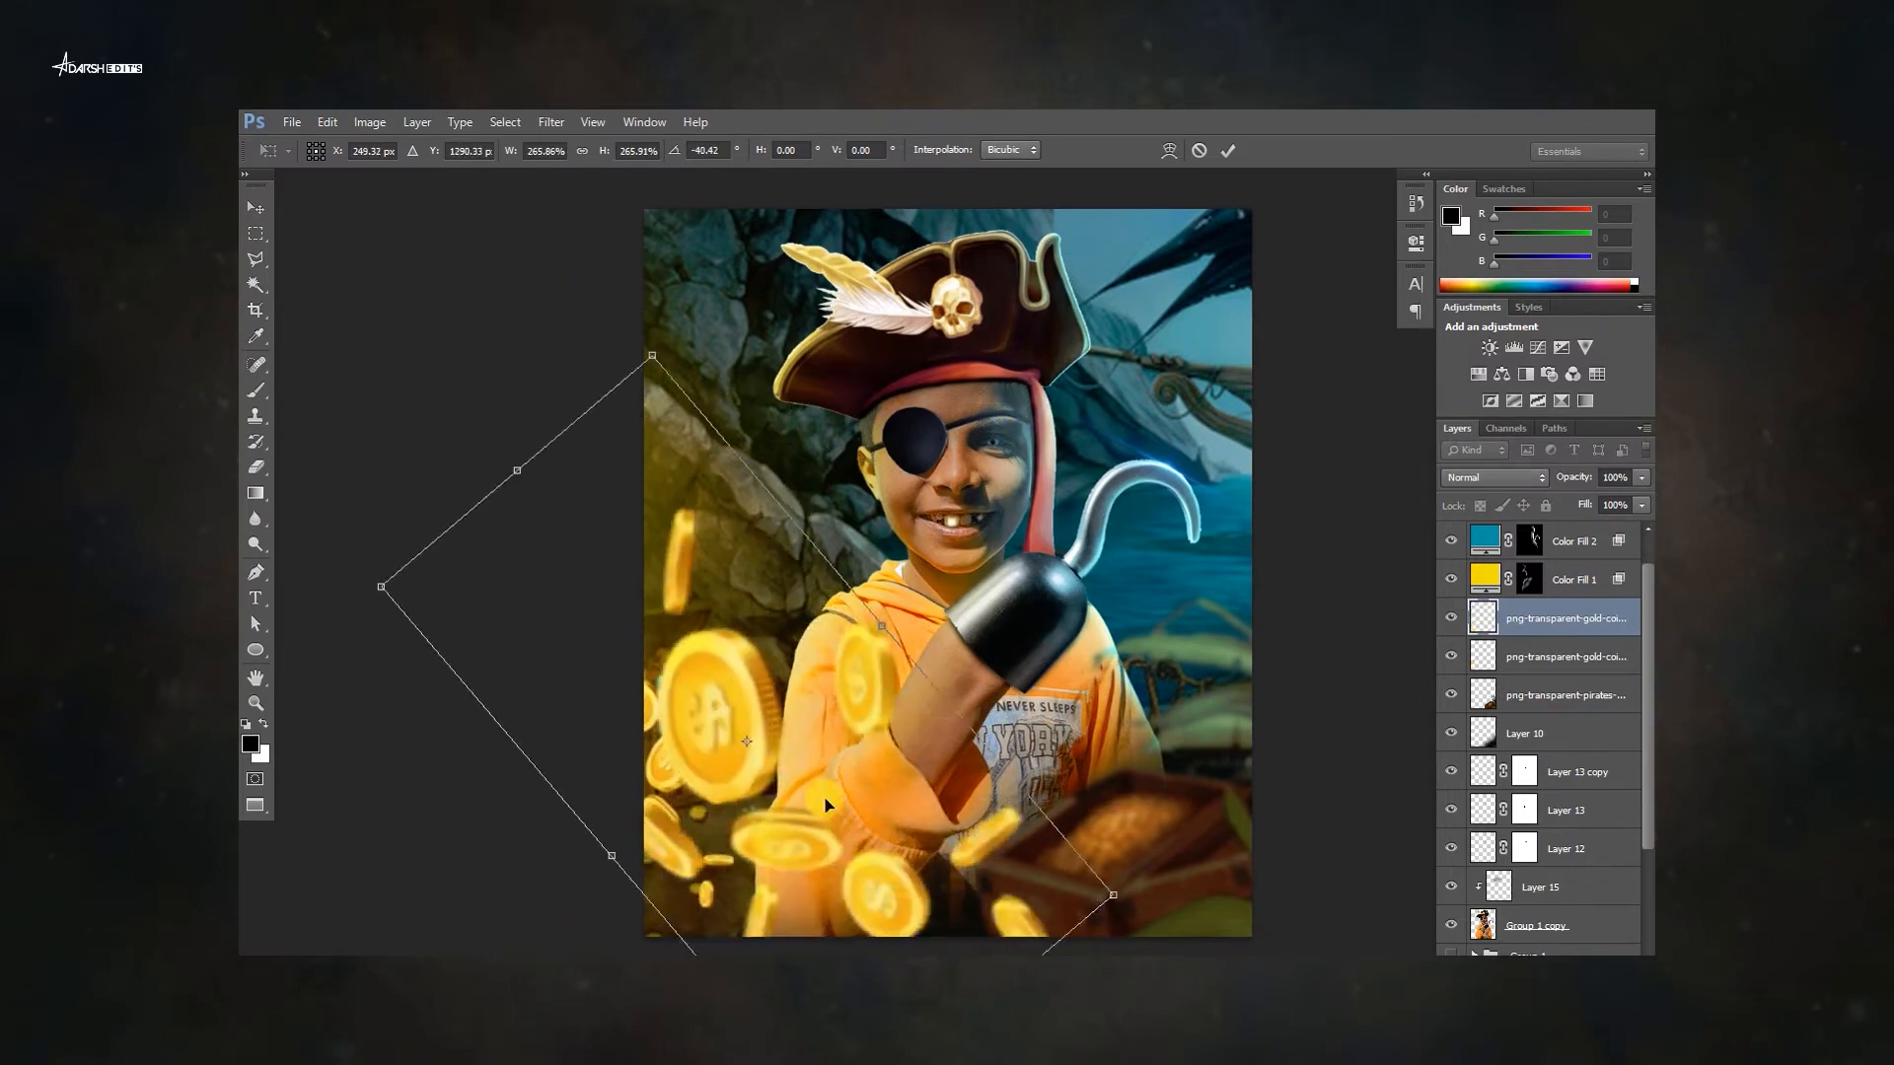
pyautogui.moveTo(770, 790); pyautogui.dragTo(571, 900)
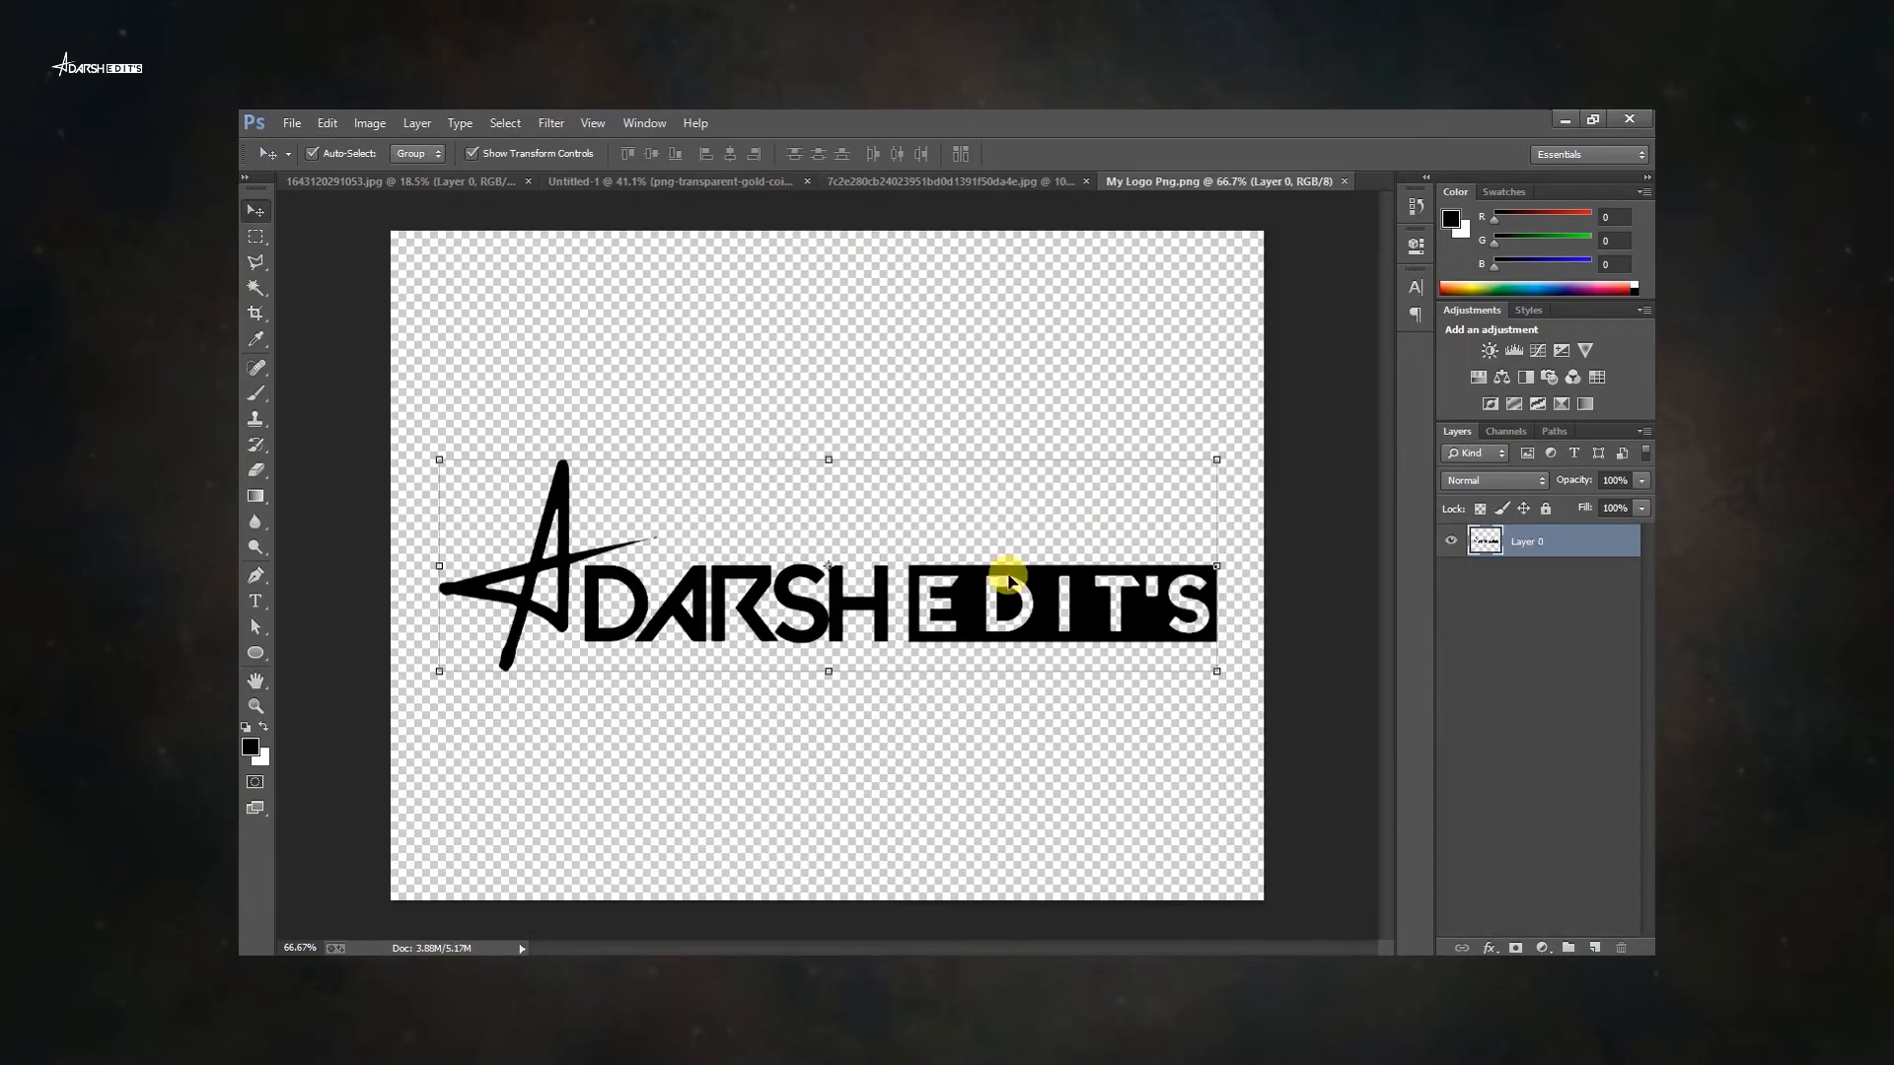
pyautogui.moveTo(1010, 605); pyautogui.dragTo(566, 178)
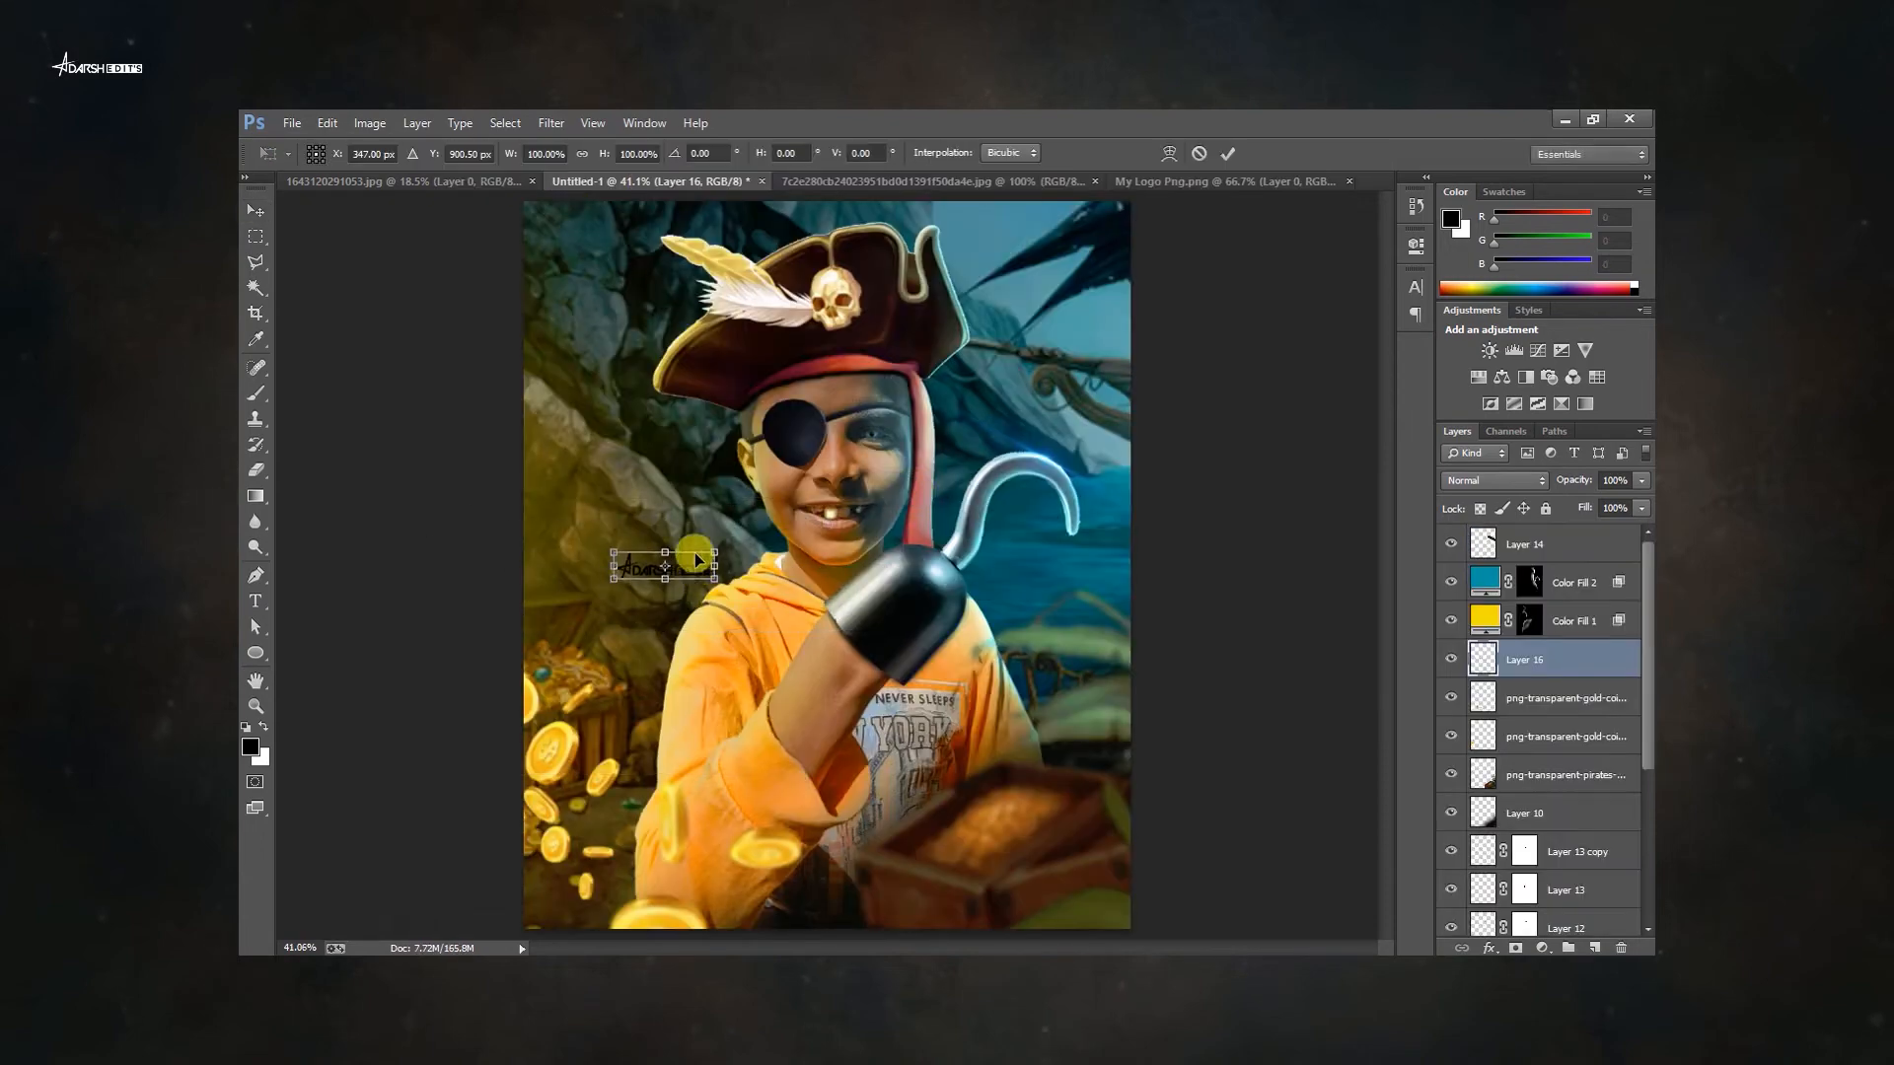
# Place the logo image beside the boy's face, scale it down and commit, then fit the view.
pyautogui.scroll(1, 663, 525)
pyautogui.moveTo(681, 534); pyautogui.dragTo(689, 541)
pyautogui.scroll(4, 684, 531)
pyautogui.moveTo(832, 512); pyautogui.dragTo(787, 513)
pyautogui.press('Return')
pyautogui.hotkey('ctrl', '0')
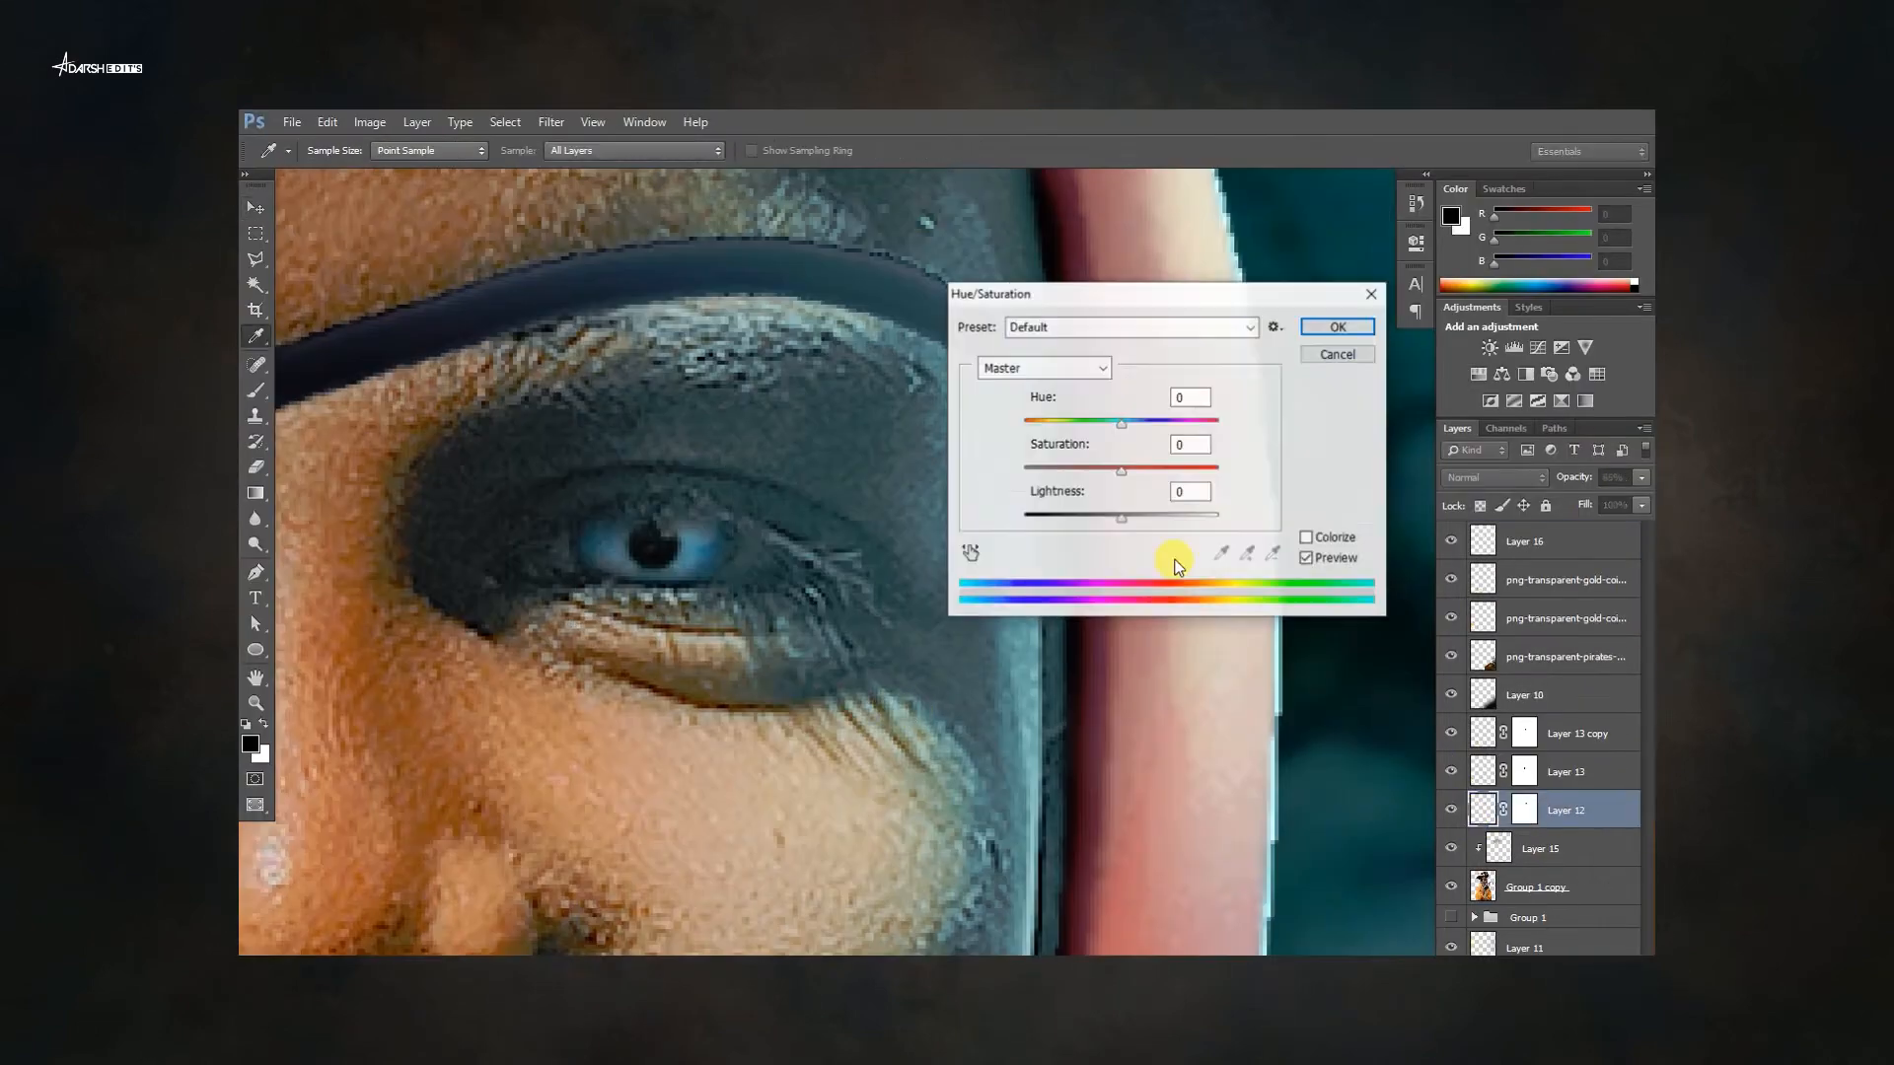
# Shift the hue of the blue eye layer with Hue/Saturation.
pyautogui.moveTo(1134, 424); pyautogui.dragTo(1145, 444)
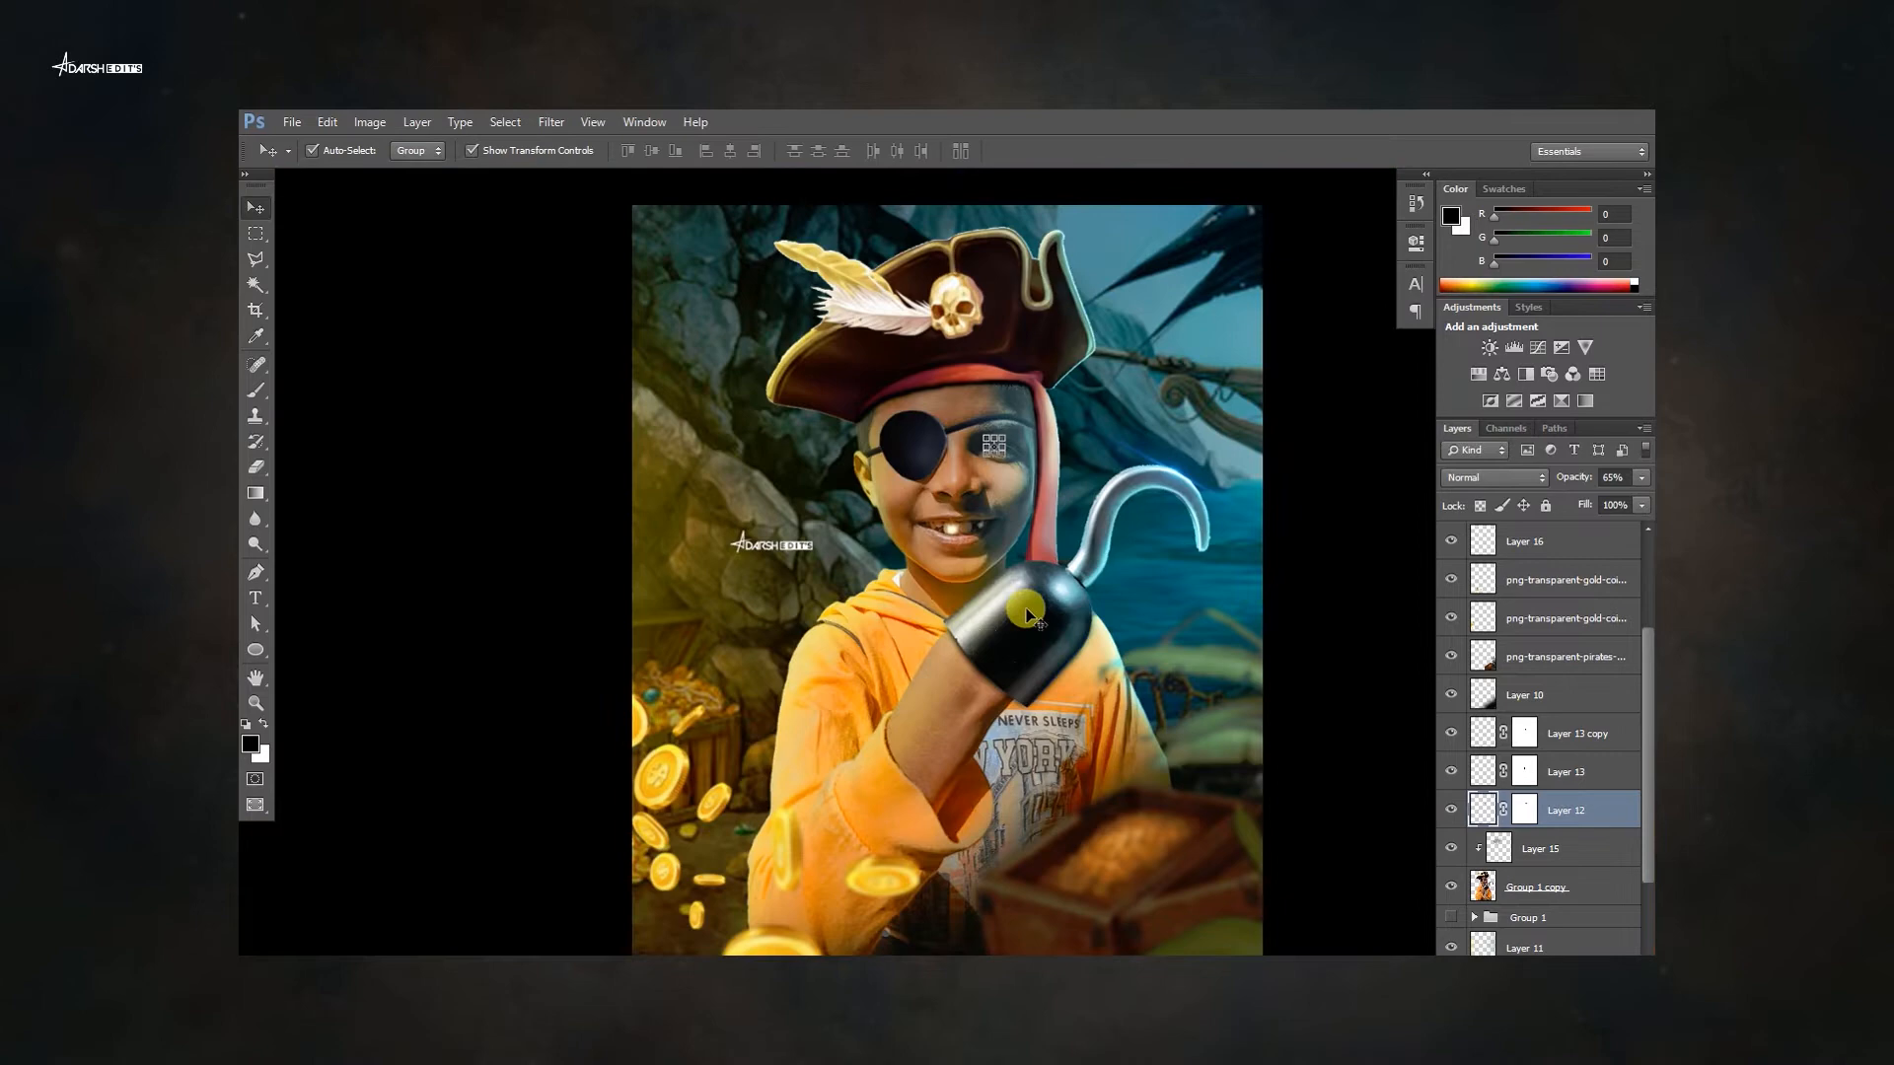
pyautogui.click(1561, 538)
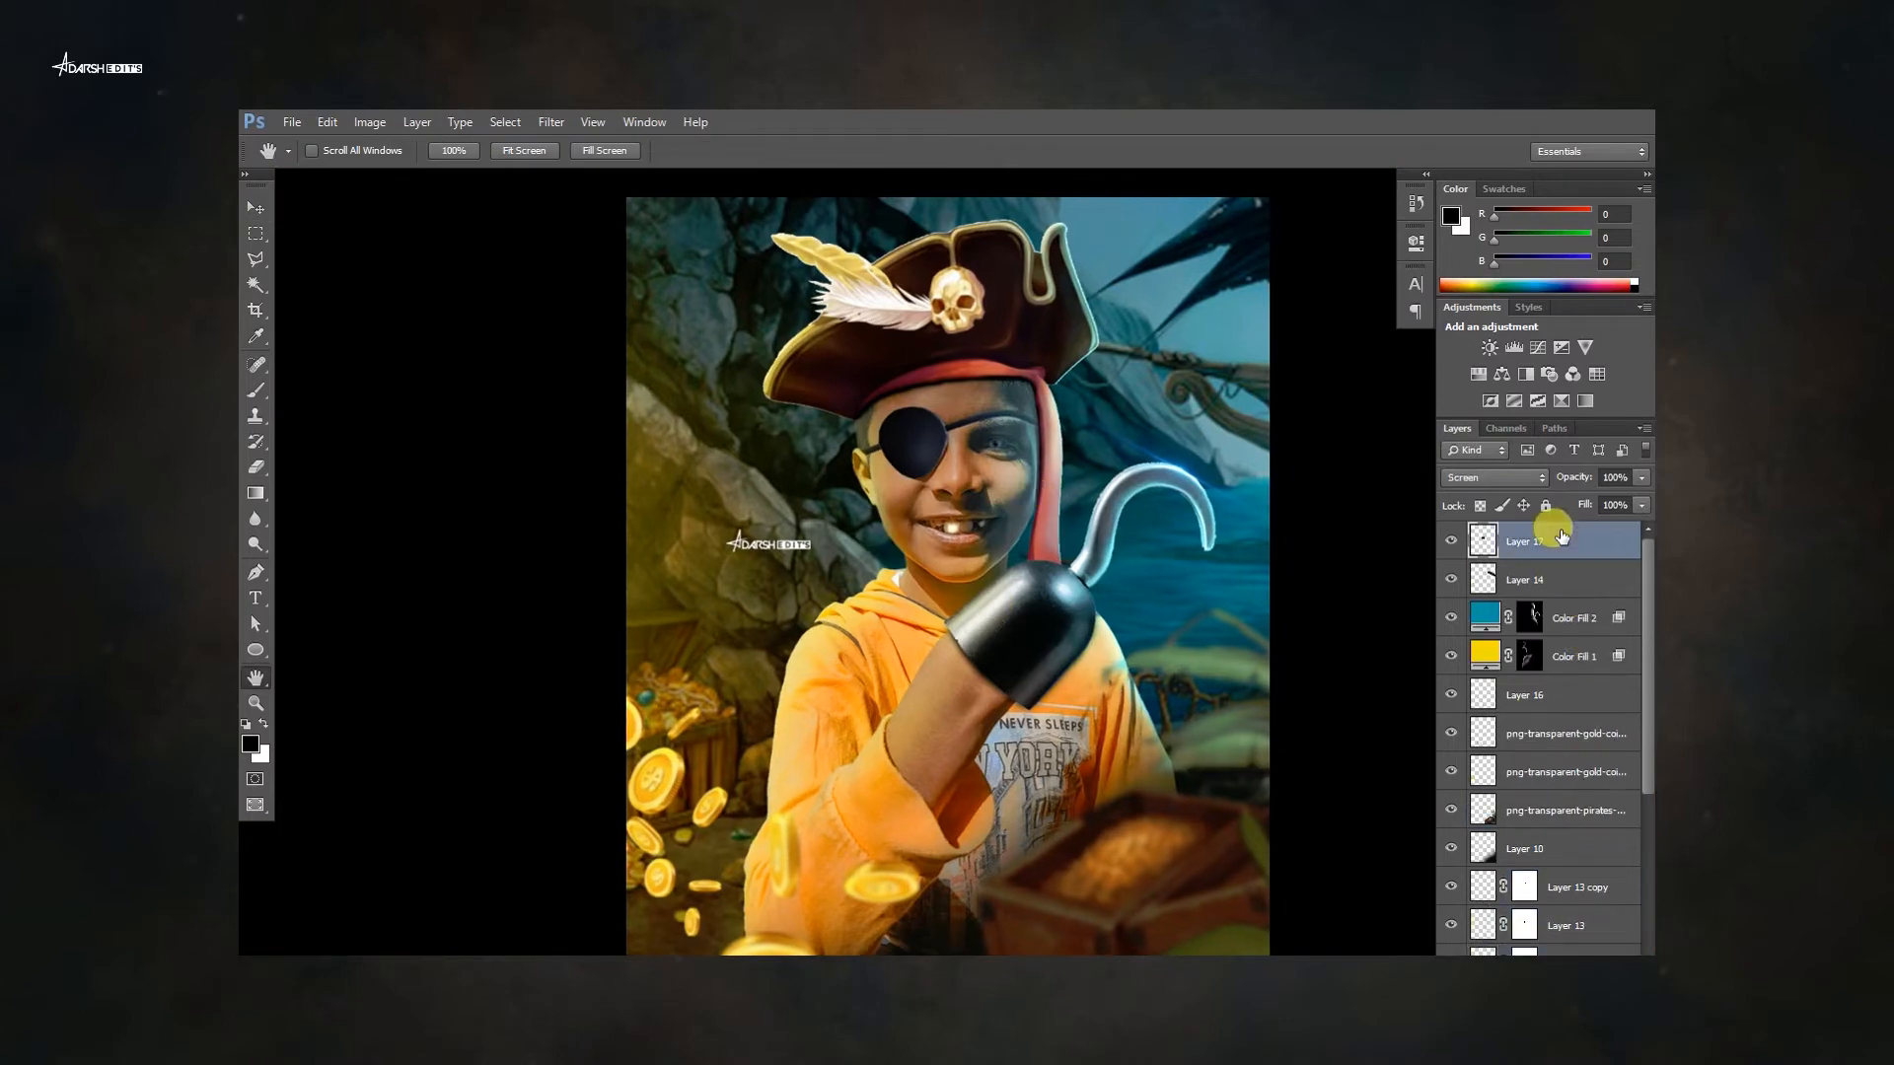
# Add a masked light layer in Screen mode, paint its mask and duplicate it.
pyautogui.click(1539, 545)
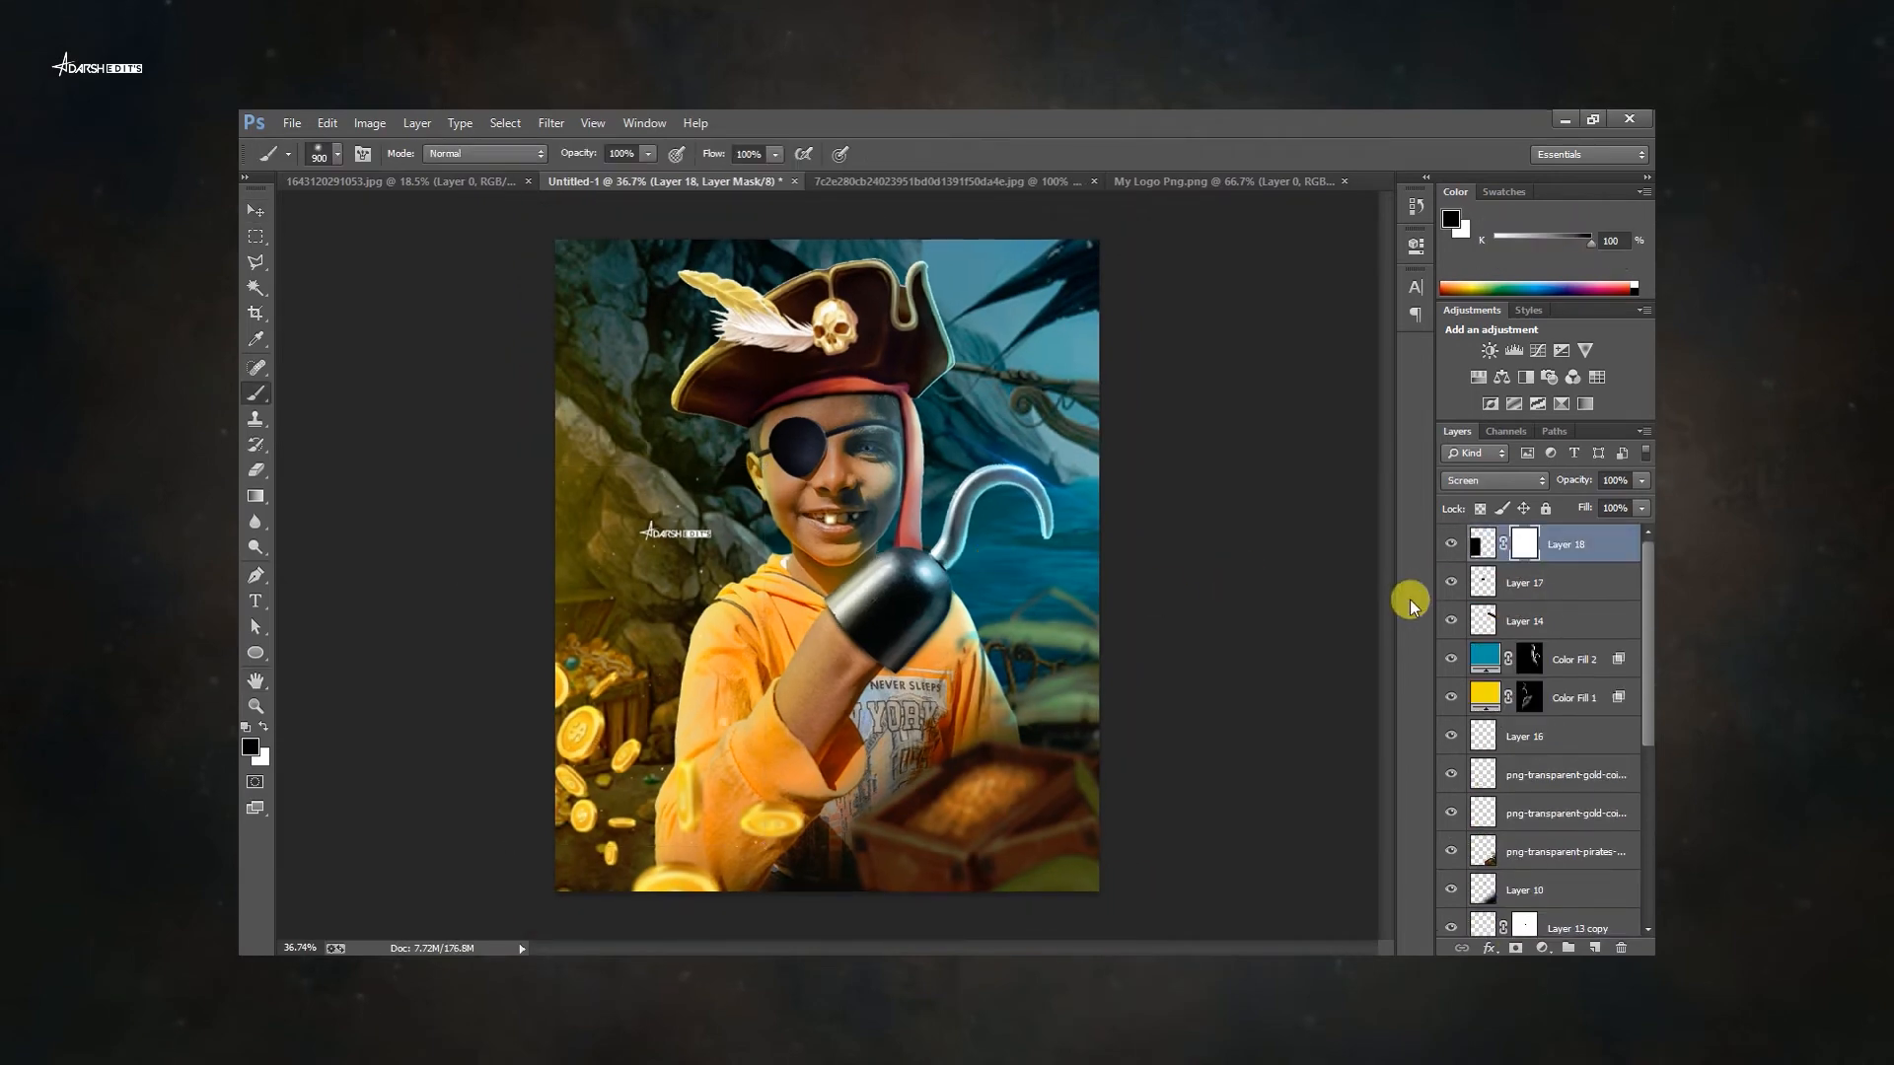
pyautogui.moveTo(764, 847); pyautogui.dragTo(858, 985)
pyautogui.press('Return')
pyautogui.moveTo(825, 568); pyautogui.dragTo(854, 514)
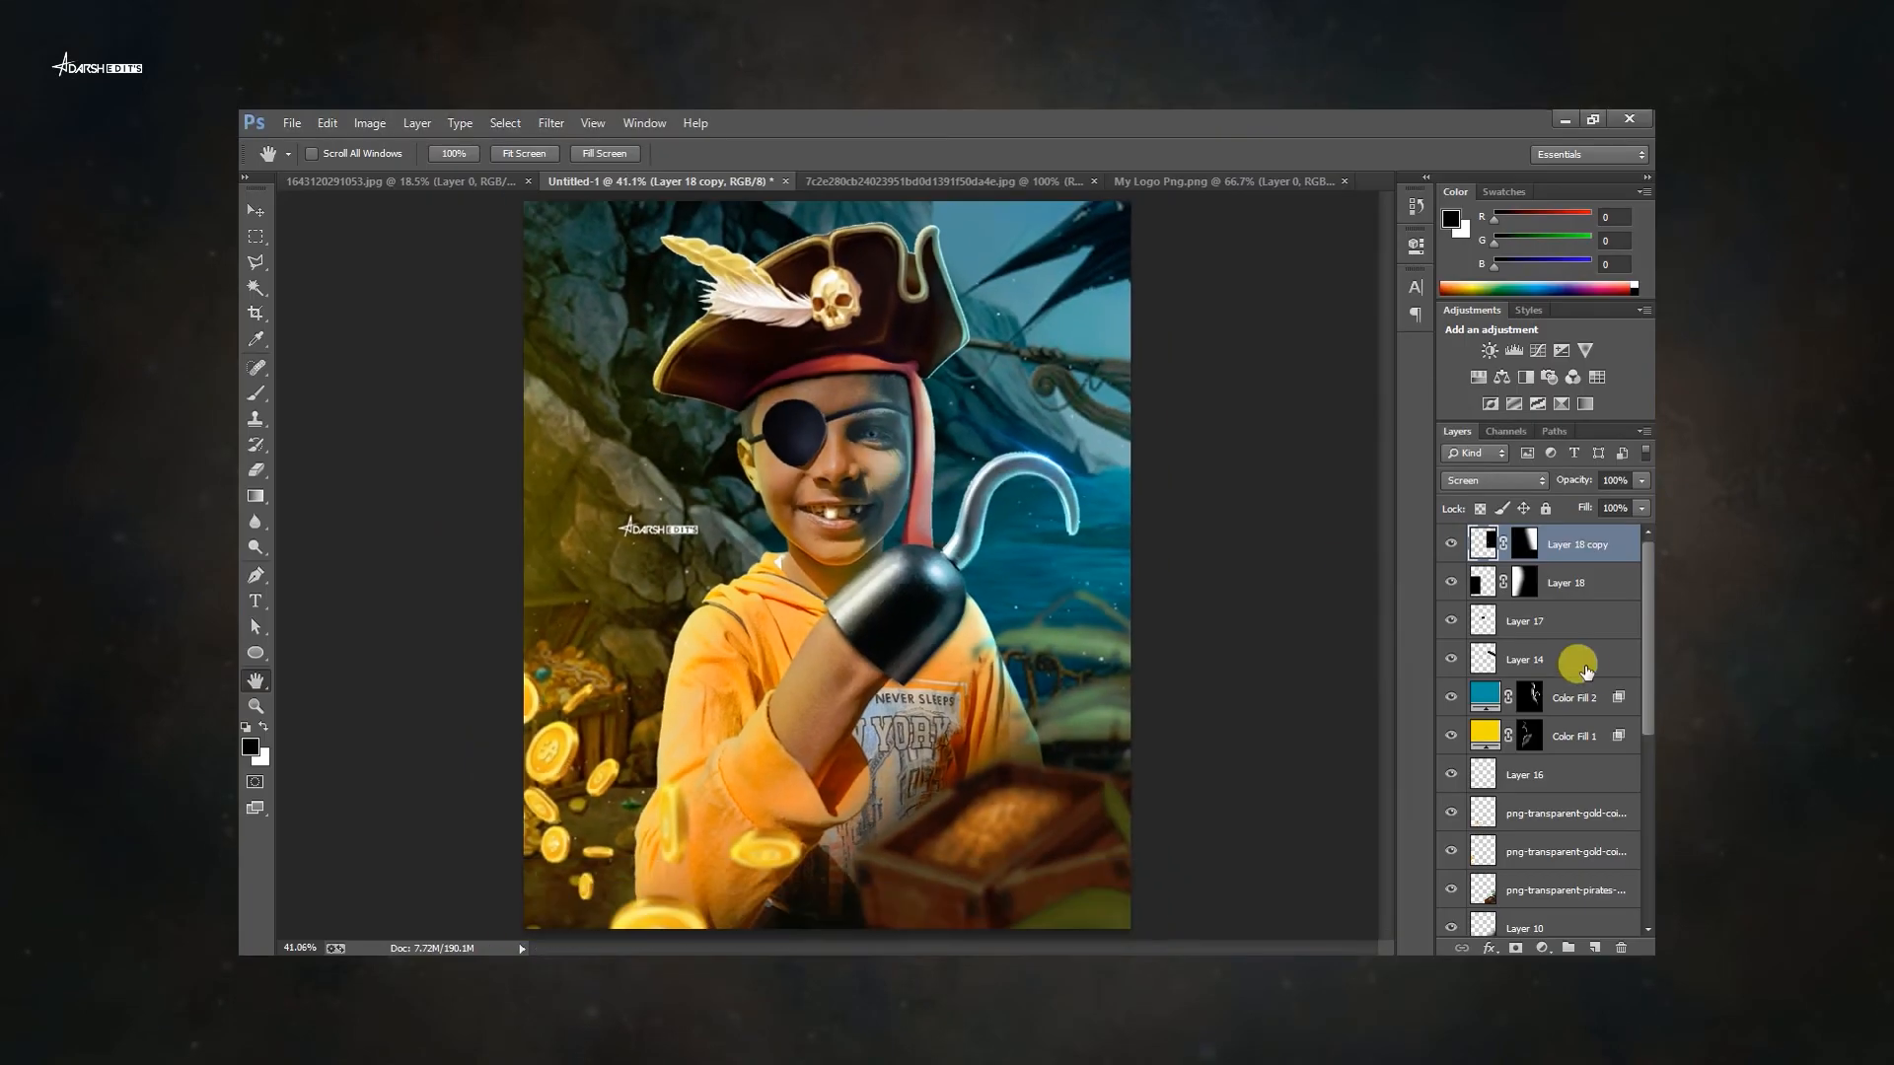
# Place the Jolly Roger image on the eye patch, scaling and positioning it to fit.
pyautogui.hotkey('ctrl', 'shift', 'alt', 'e')
pyautogui.click(565, 124)
pyautogui.click(592, 235)
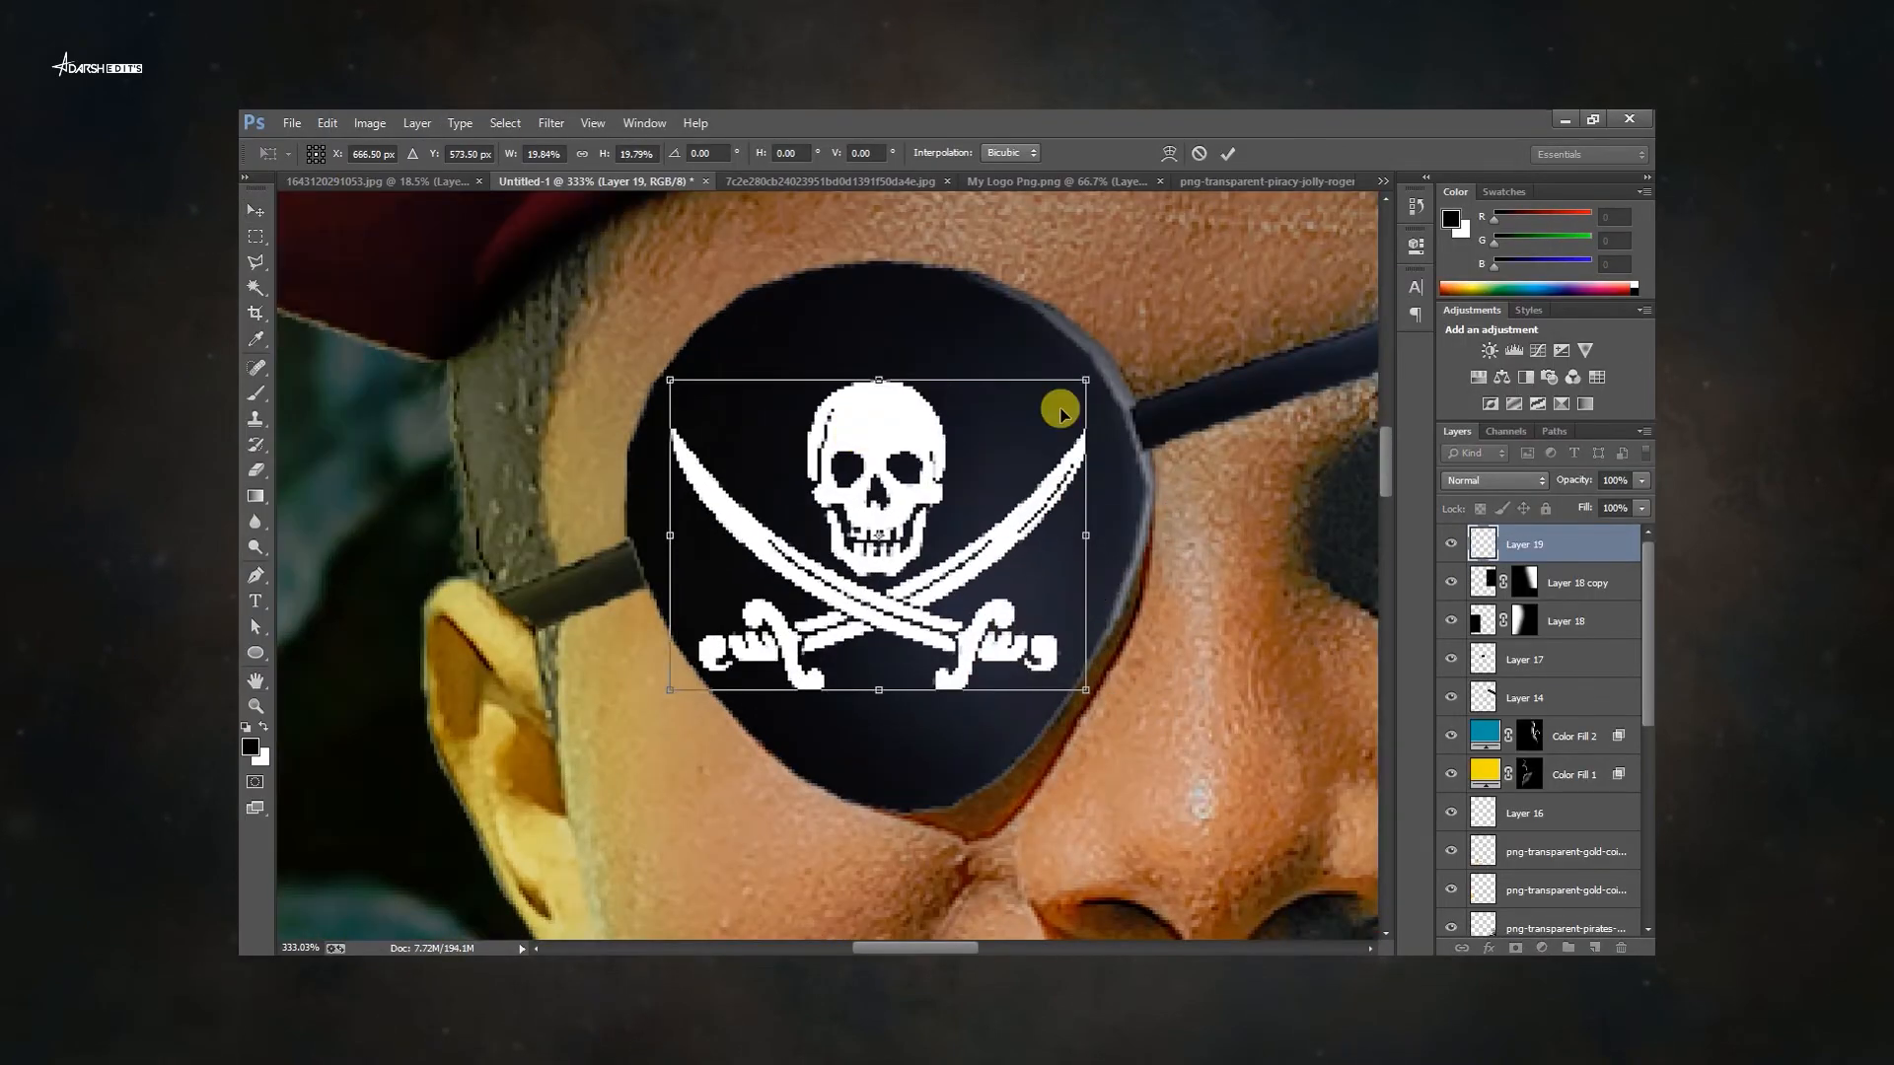
pyautogui.moveTo(1060, 413); pyautogui.dragTo(985, 503)
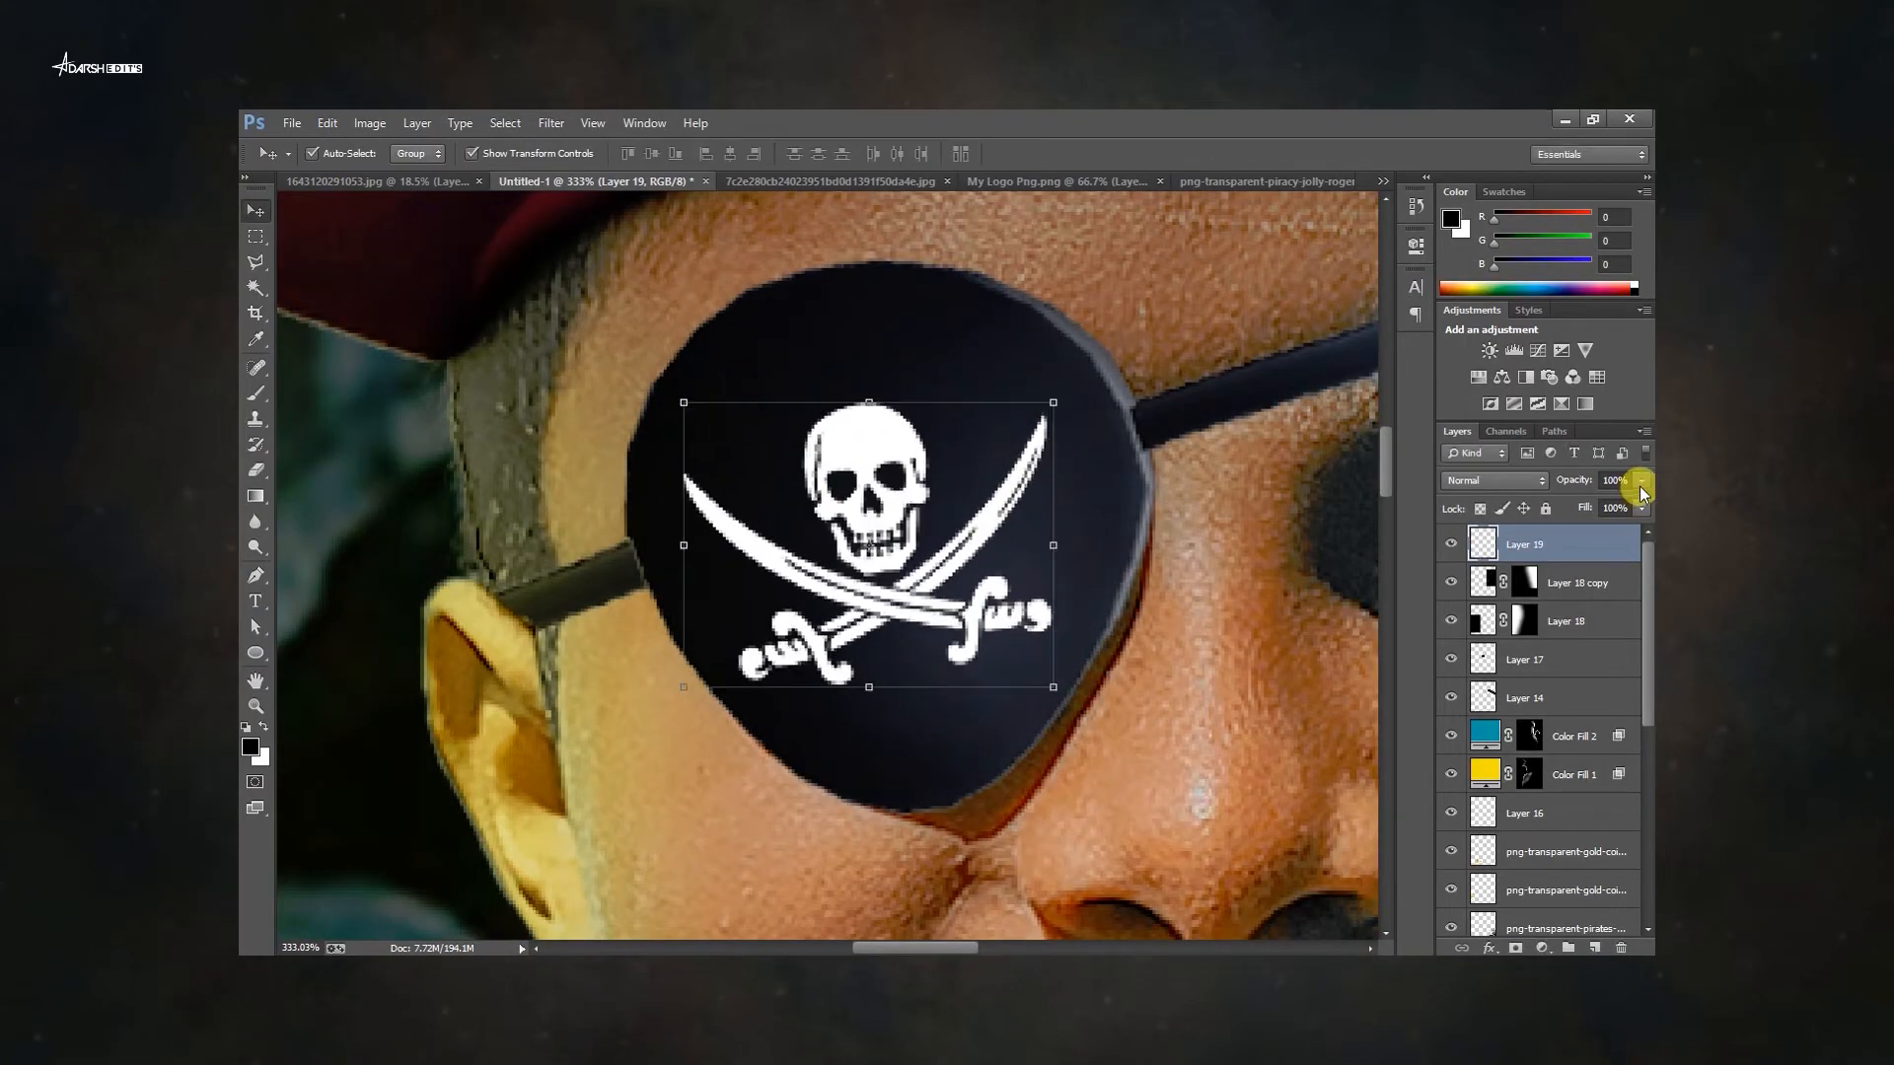
# Blend the Jolly Roger into the patch with Blend If underlying-layer black at 50, Soft Light mode and 54% opacity.
pyautogui.moveTo(1641, 480); pyautogui.dragTo(1603, 505)
pyautogui.doubleClick(1573, 550)
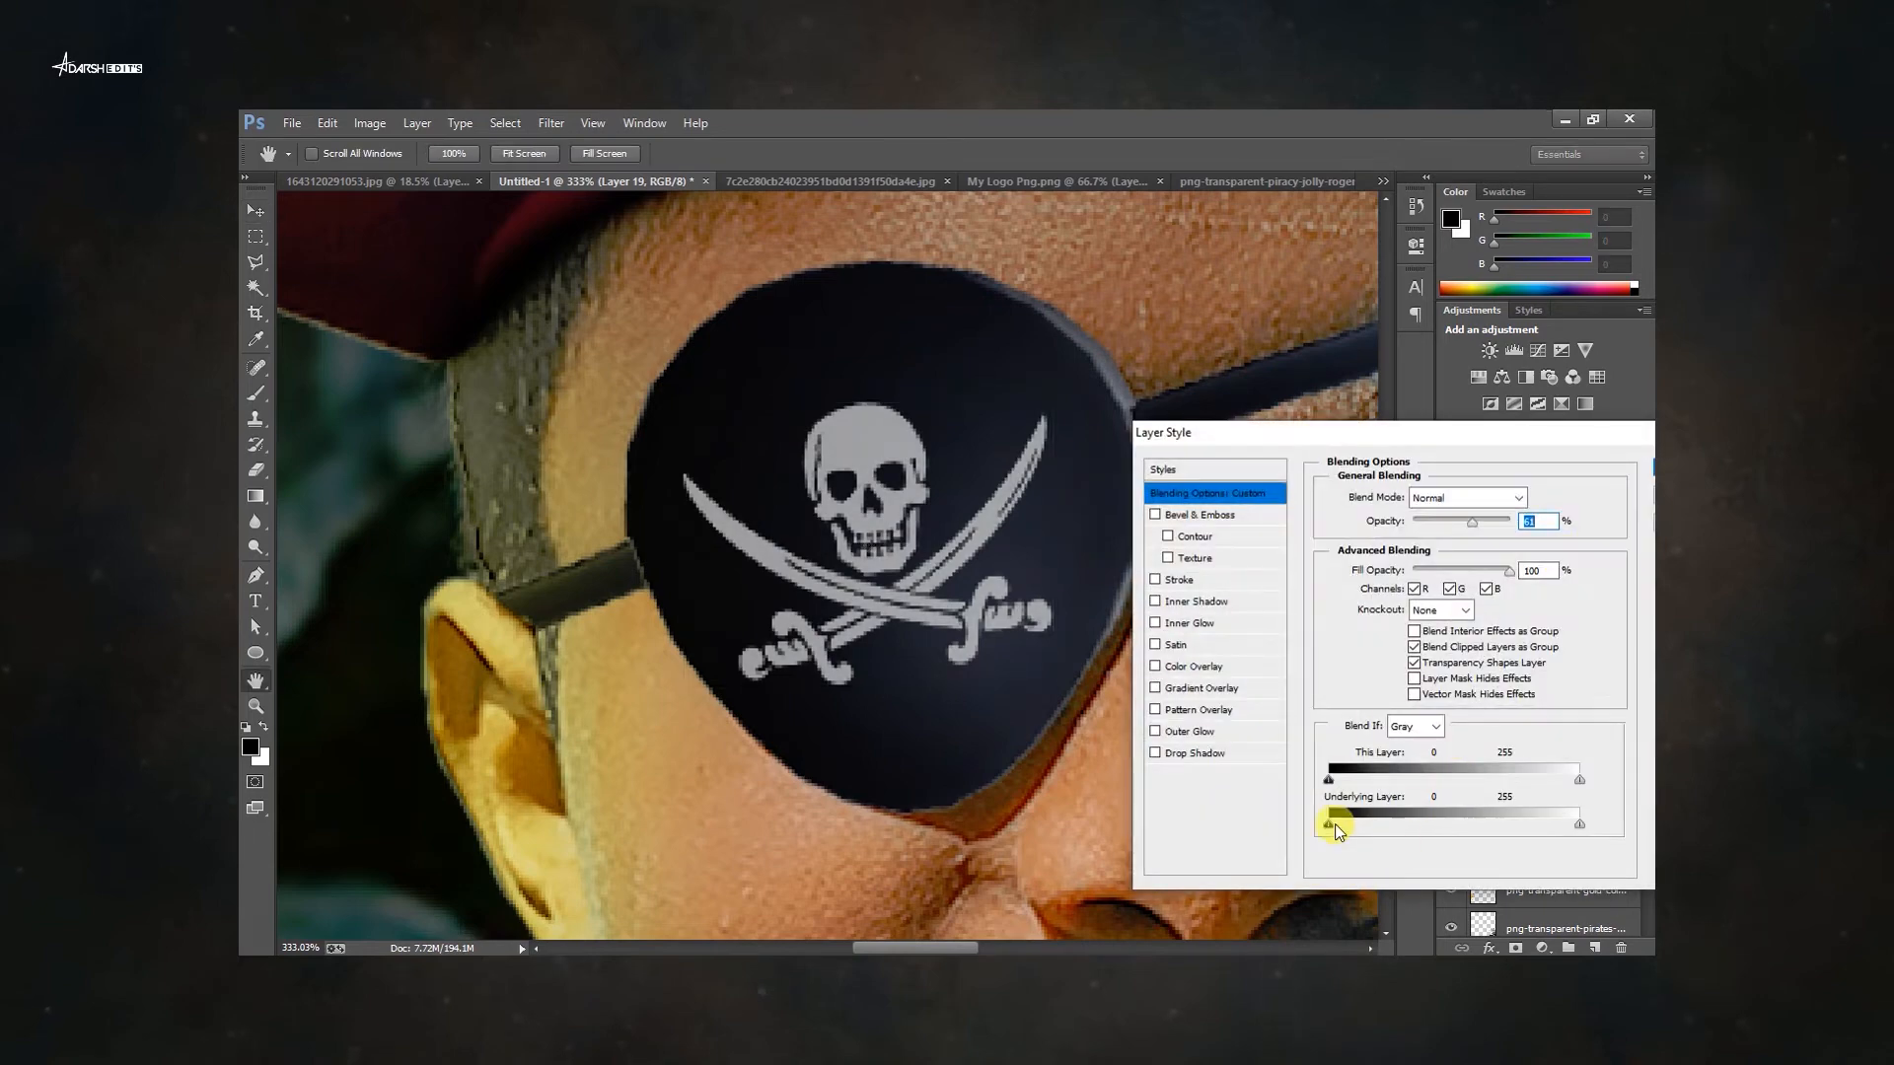
pyautogui.moveTo(1329, 825); pyautogui.dragTo(1379, 825)
pyautogui.press('Return')
pyautogui.hotkey('ctrl', '0')
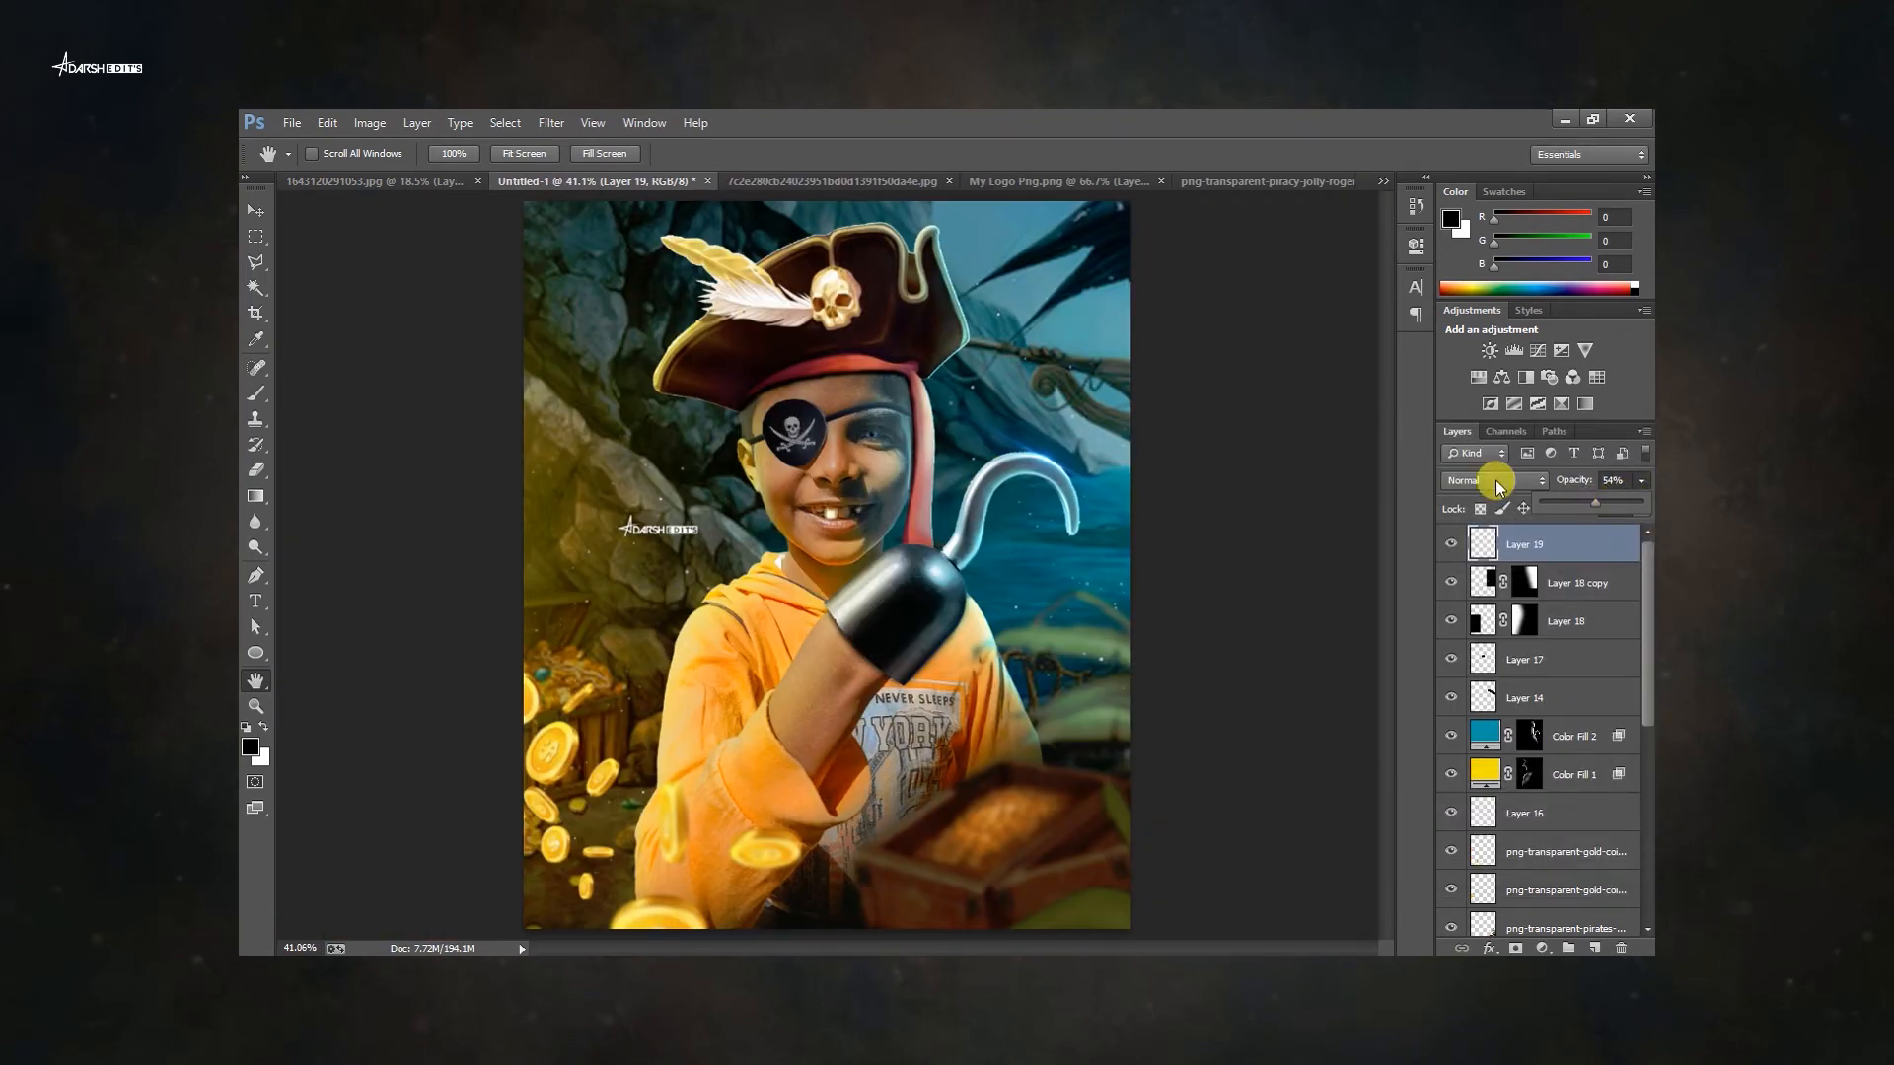
pyautogui.click(1497, 483)
pyautogui.click(1482, 370)
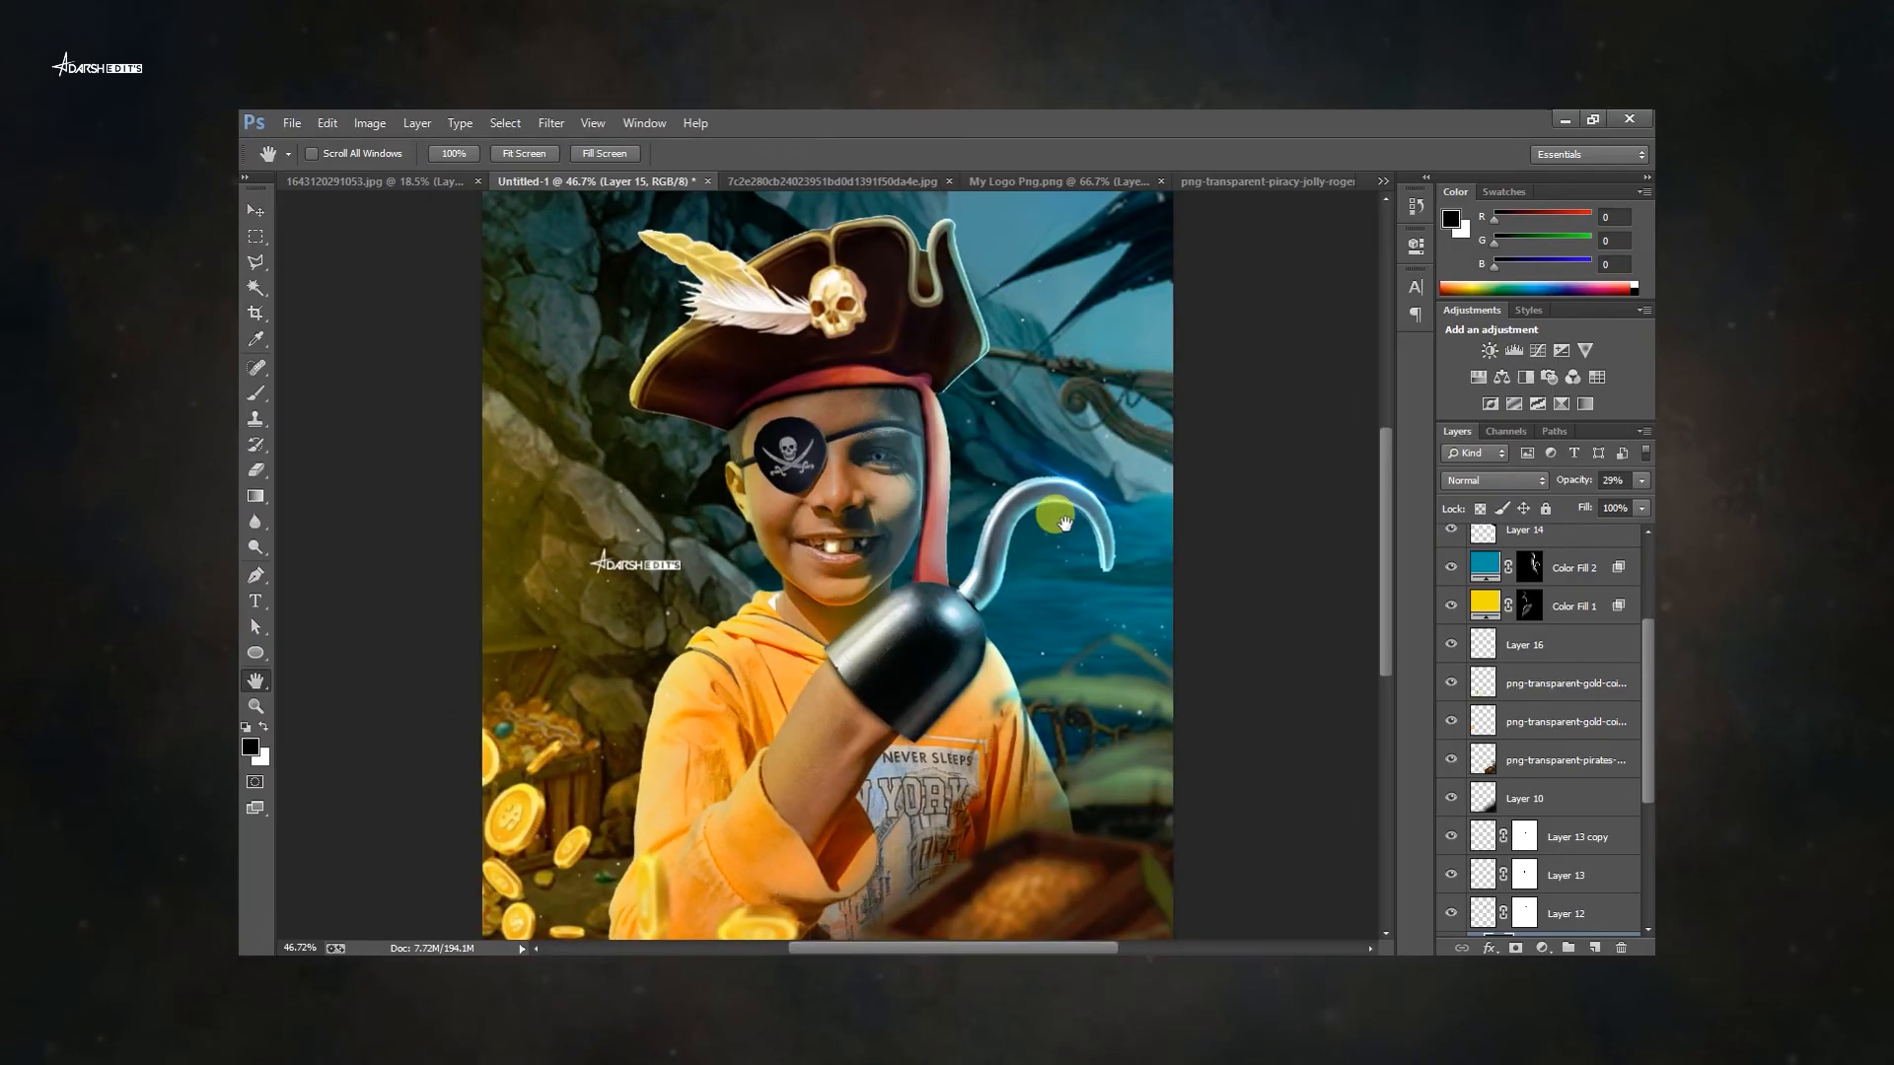
# Stamp visible layers into a new layer and in Camera Raw set Highlights -24, Shadows +19, Whites +13, Blacks -8, Texture +26, Clarity +14, Dehaze +8.
pyautogui.hotkey('ctrl', '-')
pyautogui.hotkey('ctrl', 'alt', 'shift', 'e')
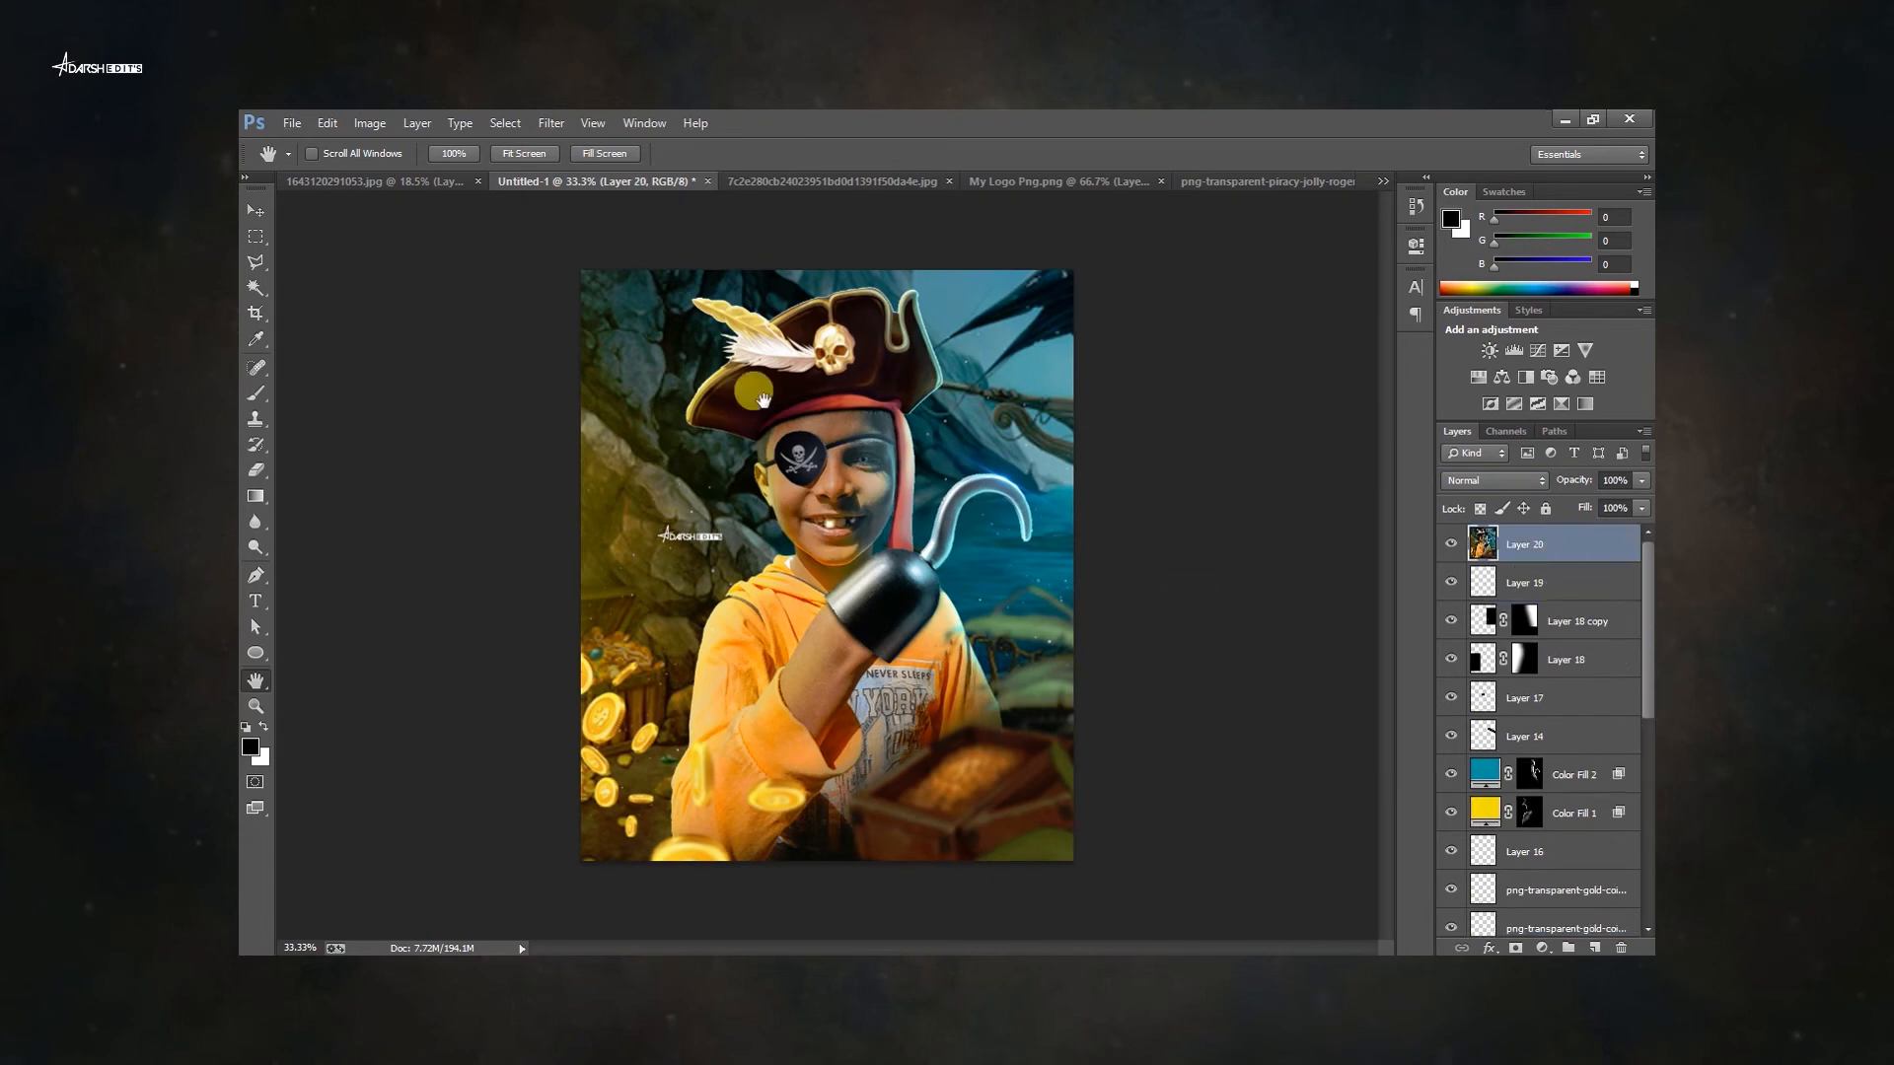
pyautogui.click(551, 122)
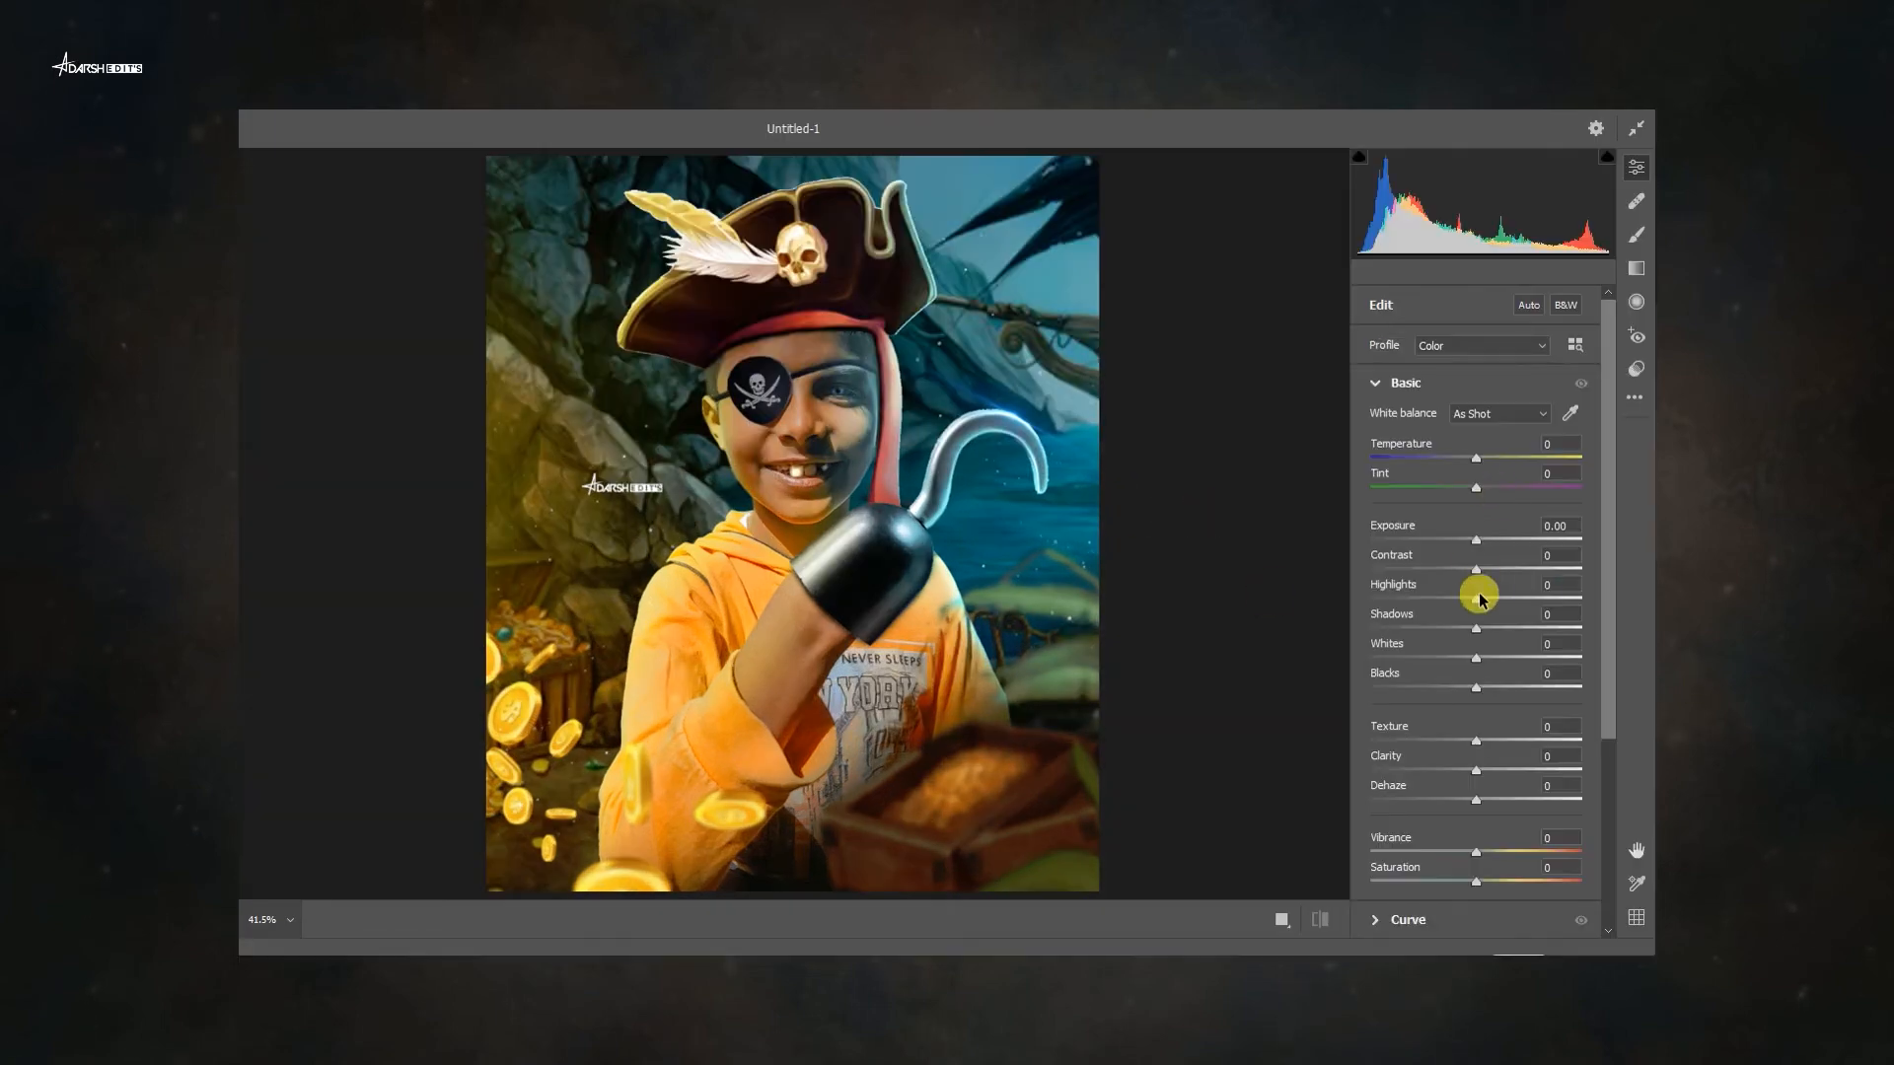
pyautogui.moveTo(1475, 628); pyautogui.dragTo(1517, 636)
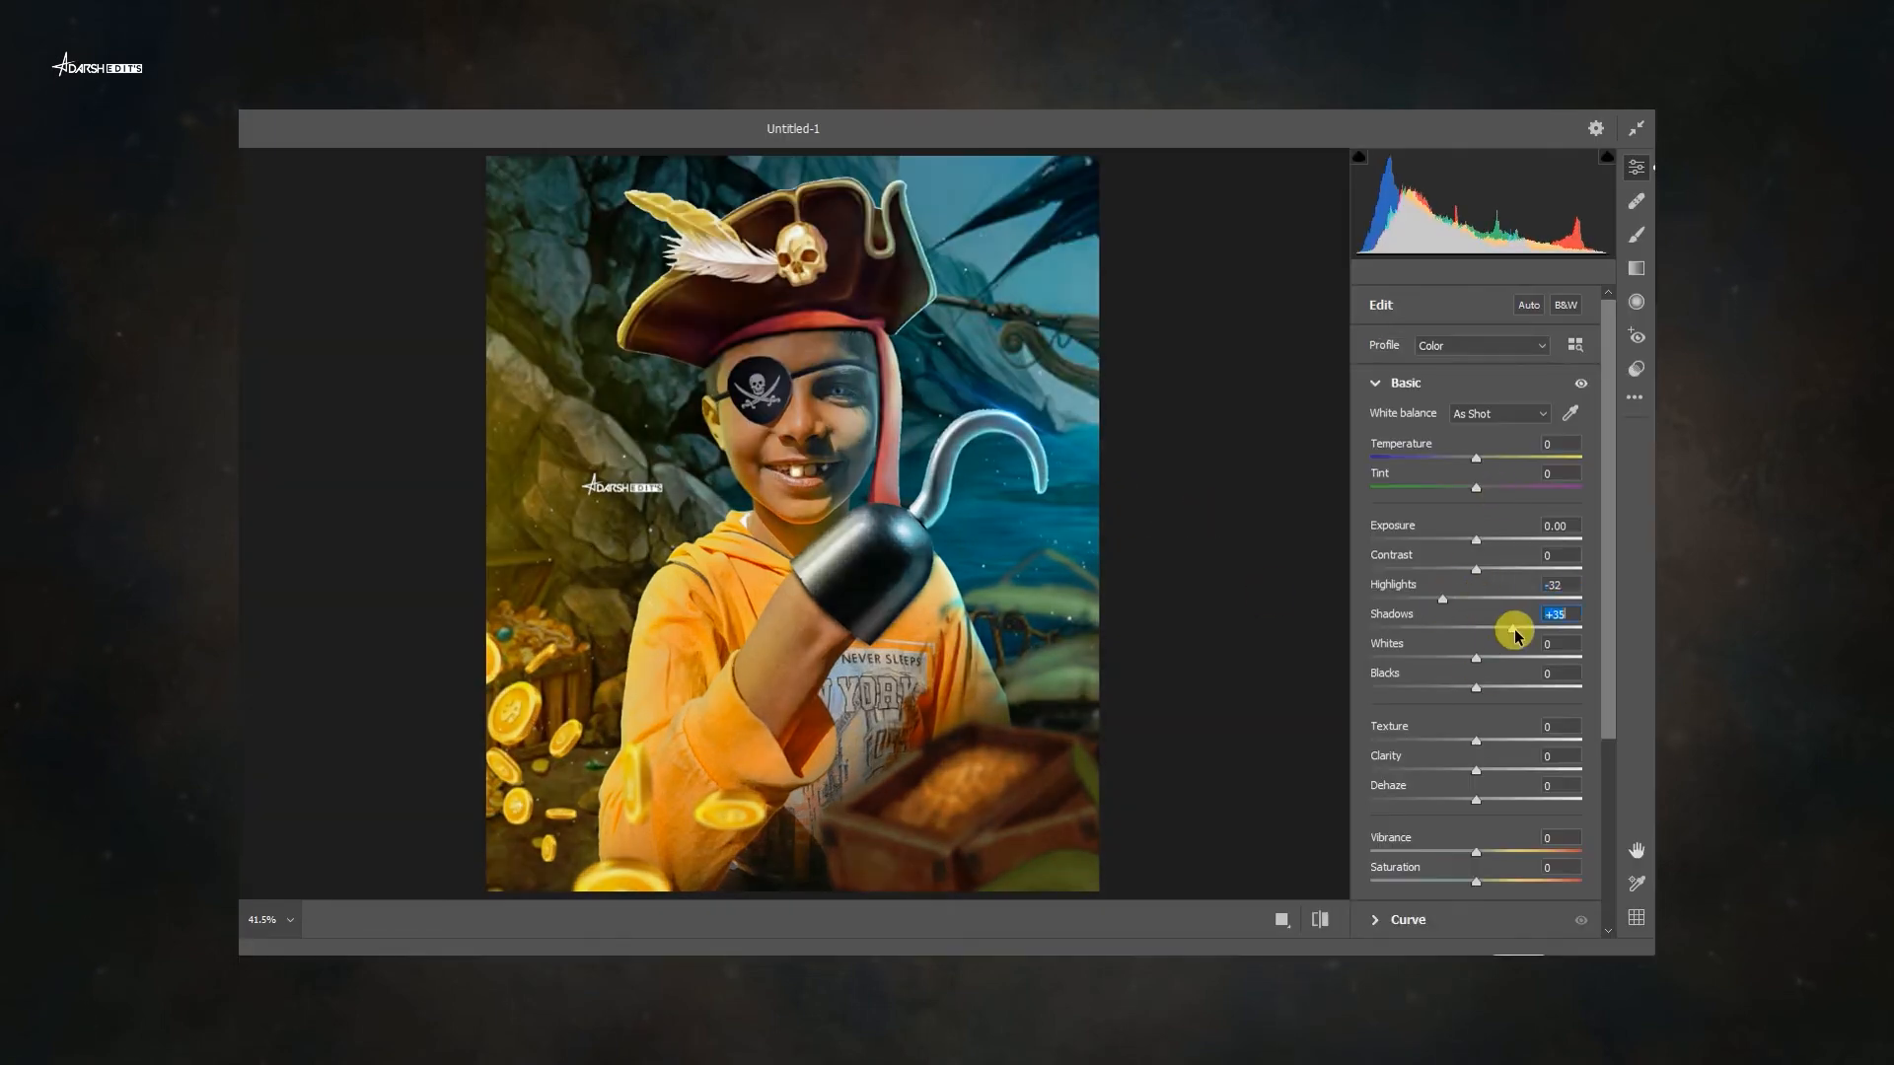
pyautogui.moveTo(1510, 750); pyautogui.dragTo(1516, 747)
pyautogui.moveTo(1476, 770)
pyautogui.mouseDown()
pyautogui.moveTo(1500, 767)
pyautogui.moveTo(1460, 764)
pyautogui.moveTo(1486, 758)
pyautogui.mouseUp()
pyautogui.scroll(-1, 1501, 767)
pyautogui.moveTo(1500, 727); pyautogui.dragTo(1488, 733)
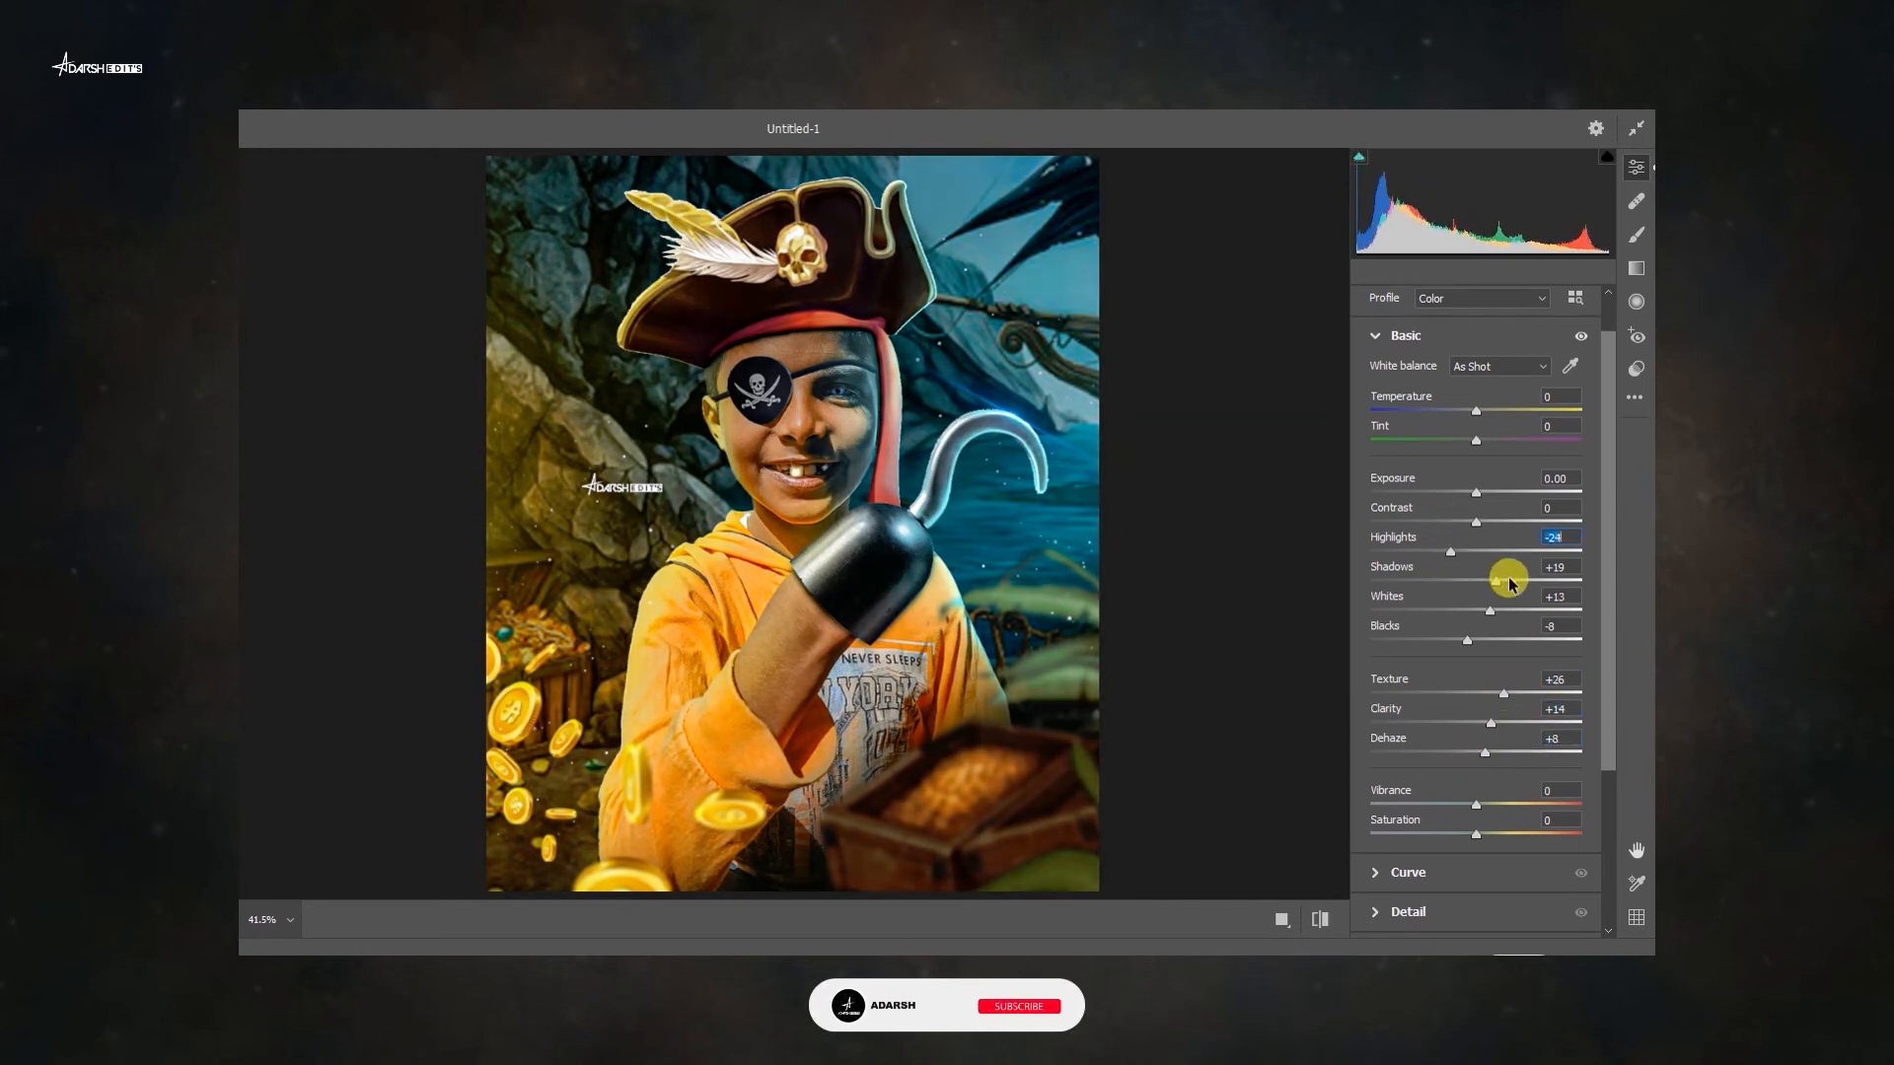
# Set Camera Raw's noise reduction to 24 in the Detail section.
pyautogui.scroll(-3, 1471, 725)
pyautogui.moveTo(1472, 663); pyautogui.dragTo(1478, 663)
pyautogui.click(1419, 728)
pyautogui.click(1415, 422)
pyautogui.click(1416, 462)
pyautogui.moveTo(1372, 546); pyautogui.dragTo(1425, 550)
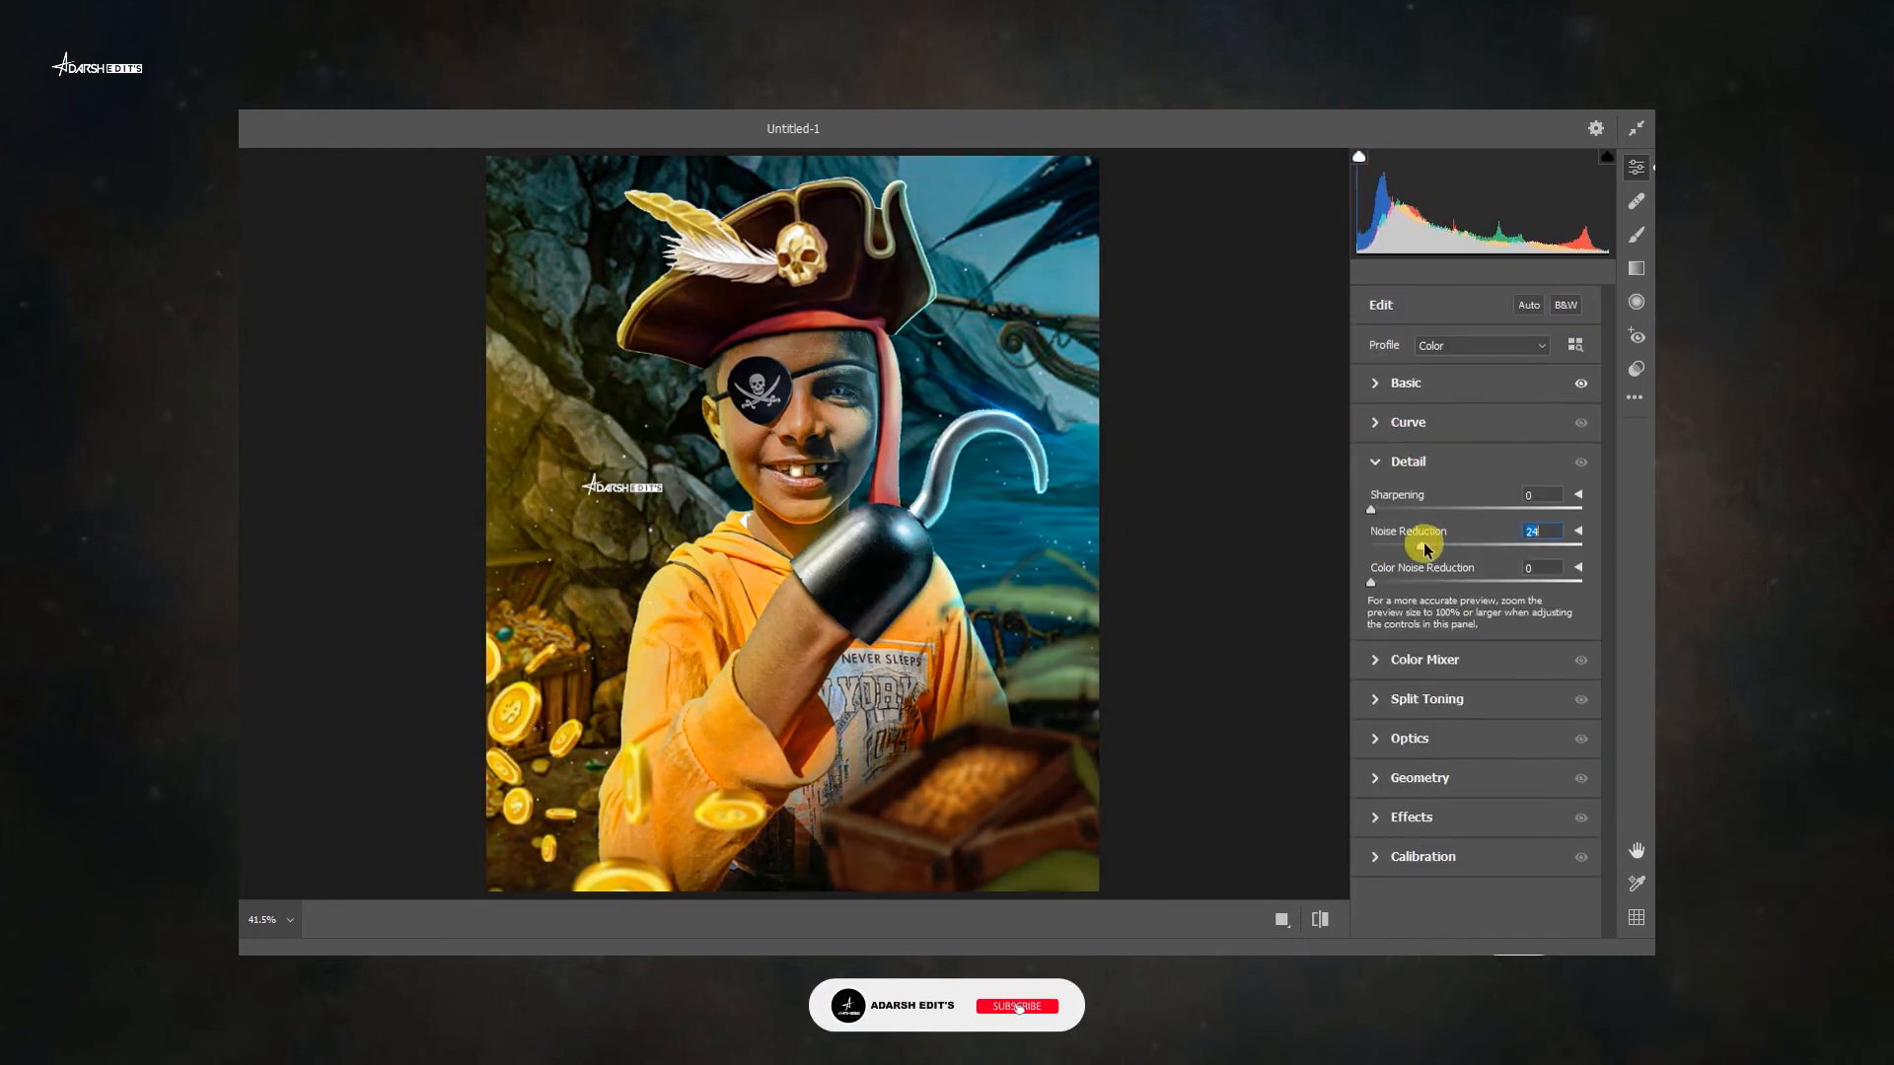
# Try adjusting a luminance slider in the Color Mixer and undo it.
pyautogui.click(1382, 473)
pyautogui.click(1391, 501)
pyautogui.click(1475, 664)
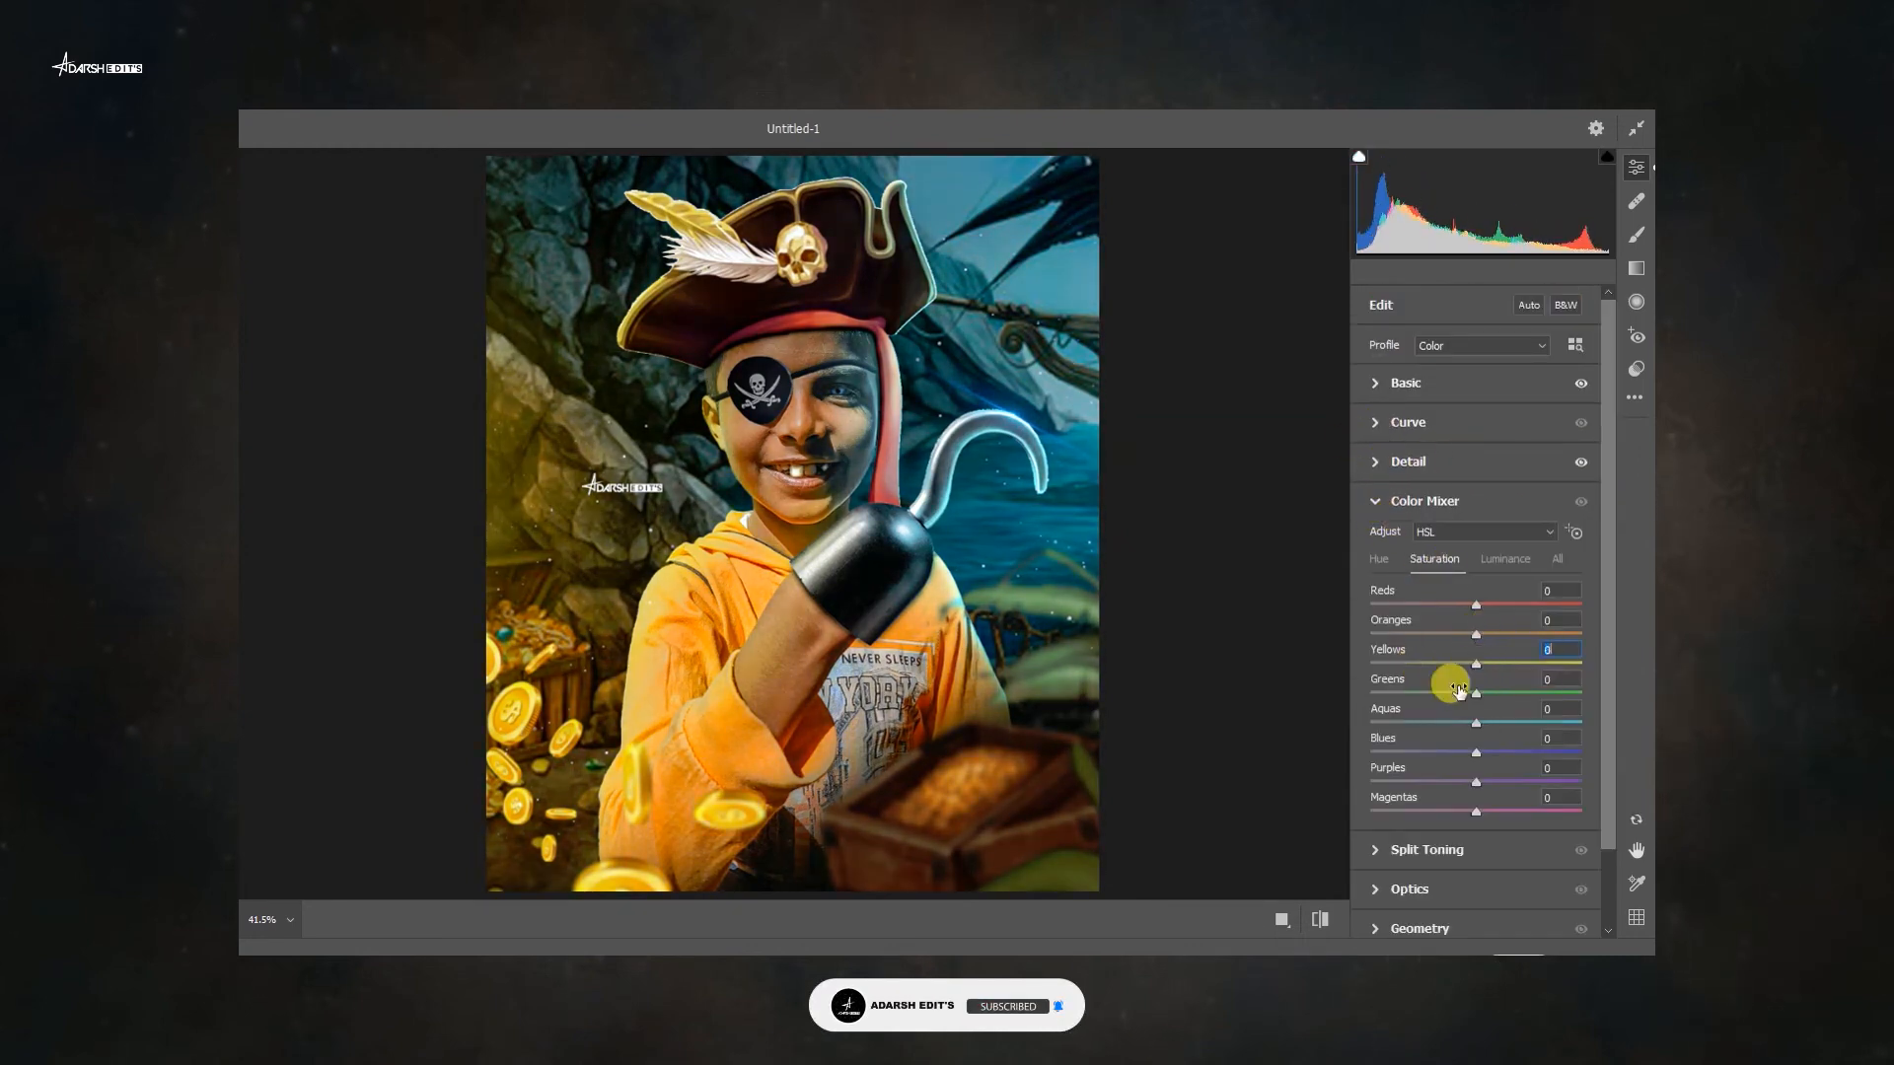
pyautogui.click(1506, 562)
pyautogui.moveTo(1477, 723)
pyautogui.mouseDown()
pyautogui.moveTo(1504, 725)
pyautogui.moveTo(1458, 741)
pyautogui.mouseUp()
pyautogui.hotkey('ctrl', 'z')
# Set the Effects grain to 23 and vignetting to -21.
pyautogui.click(1408, 502)
pyautogui.click(1417, 659)
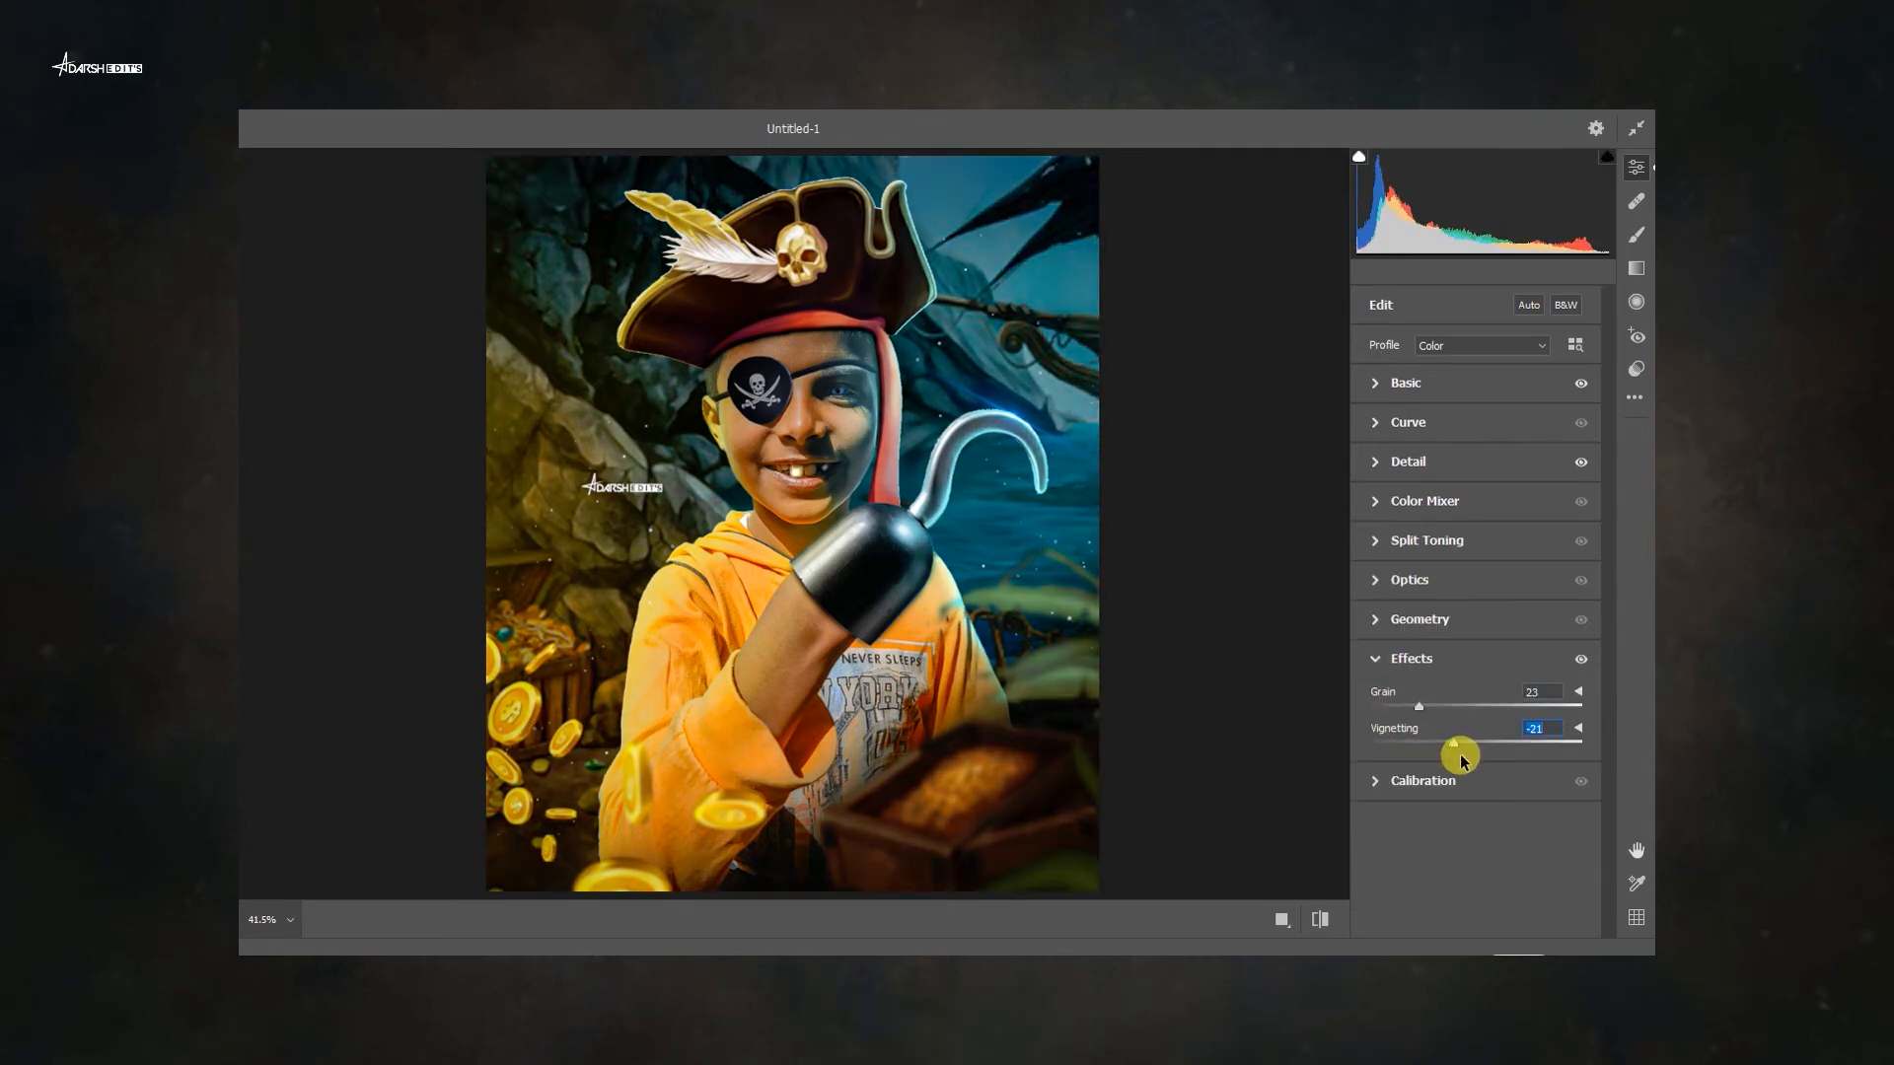
# Apply the Artistic 02 profile and browse the Modern profiles.
pyautogui.click(1576, 344)
pyautogui.click(1542, 723)
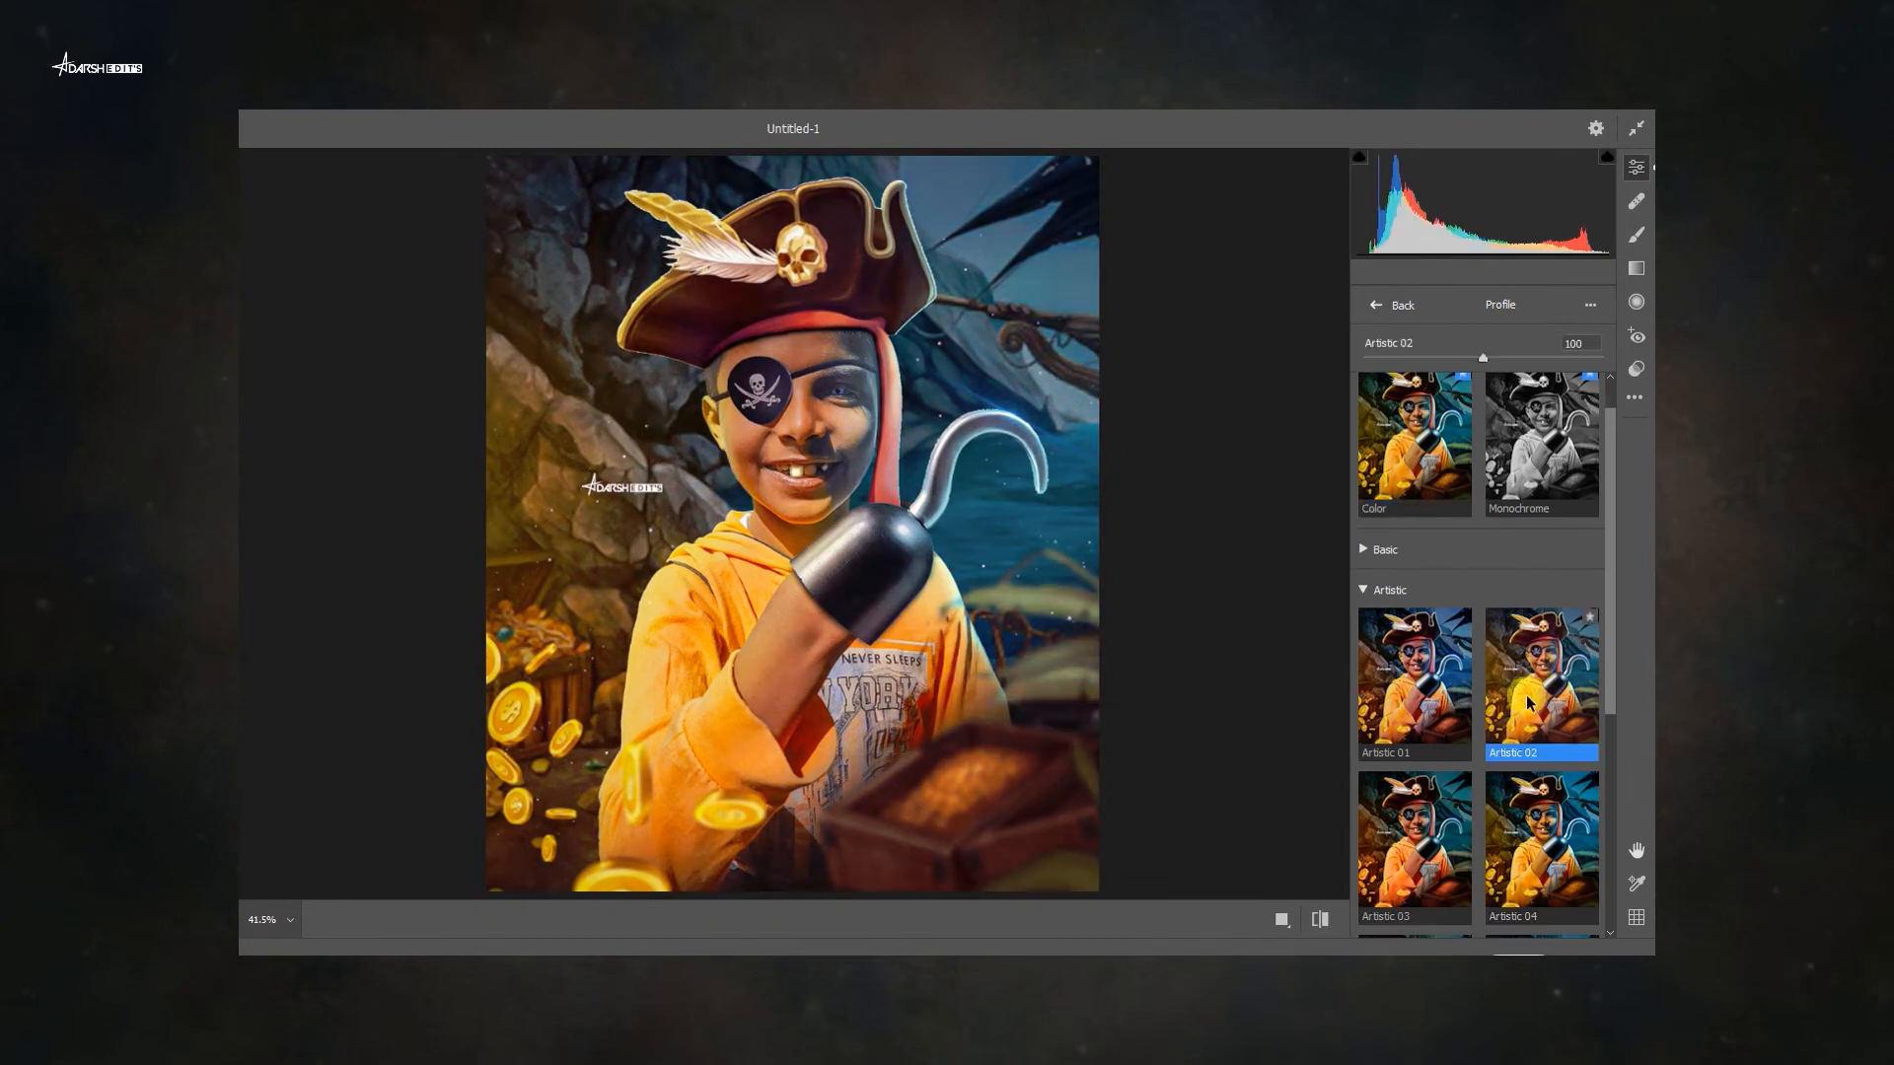
pyautogui.scroll(-3, 1537, 760)
pyautogui.scroll(5, 1531, 797)
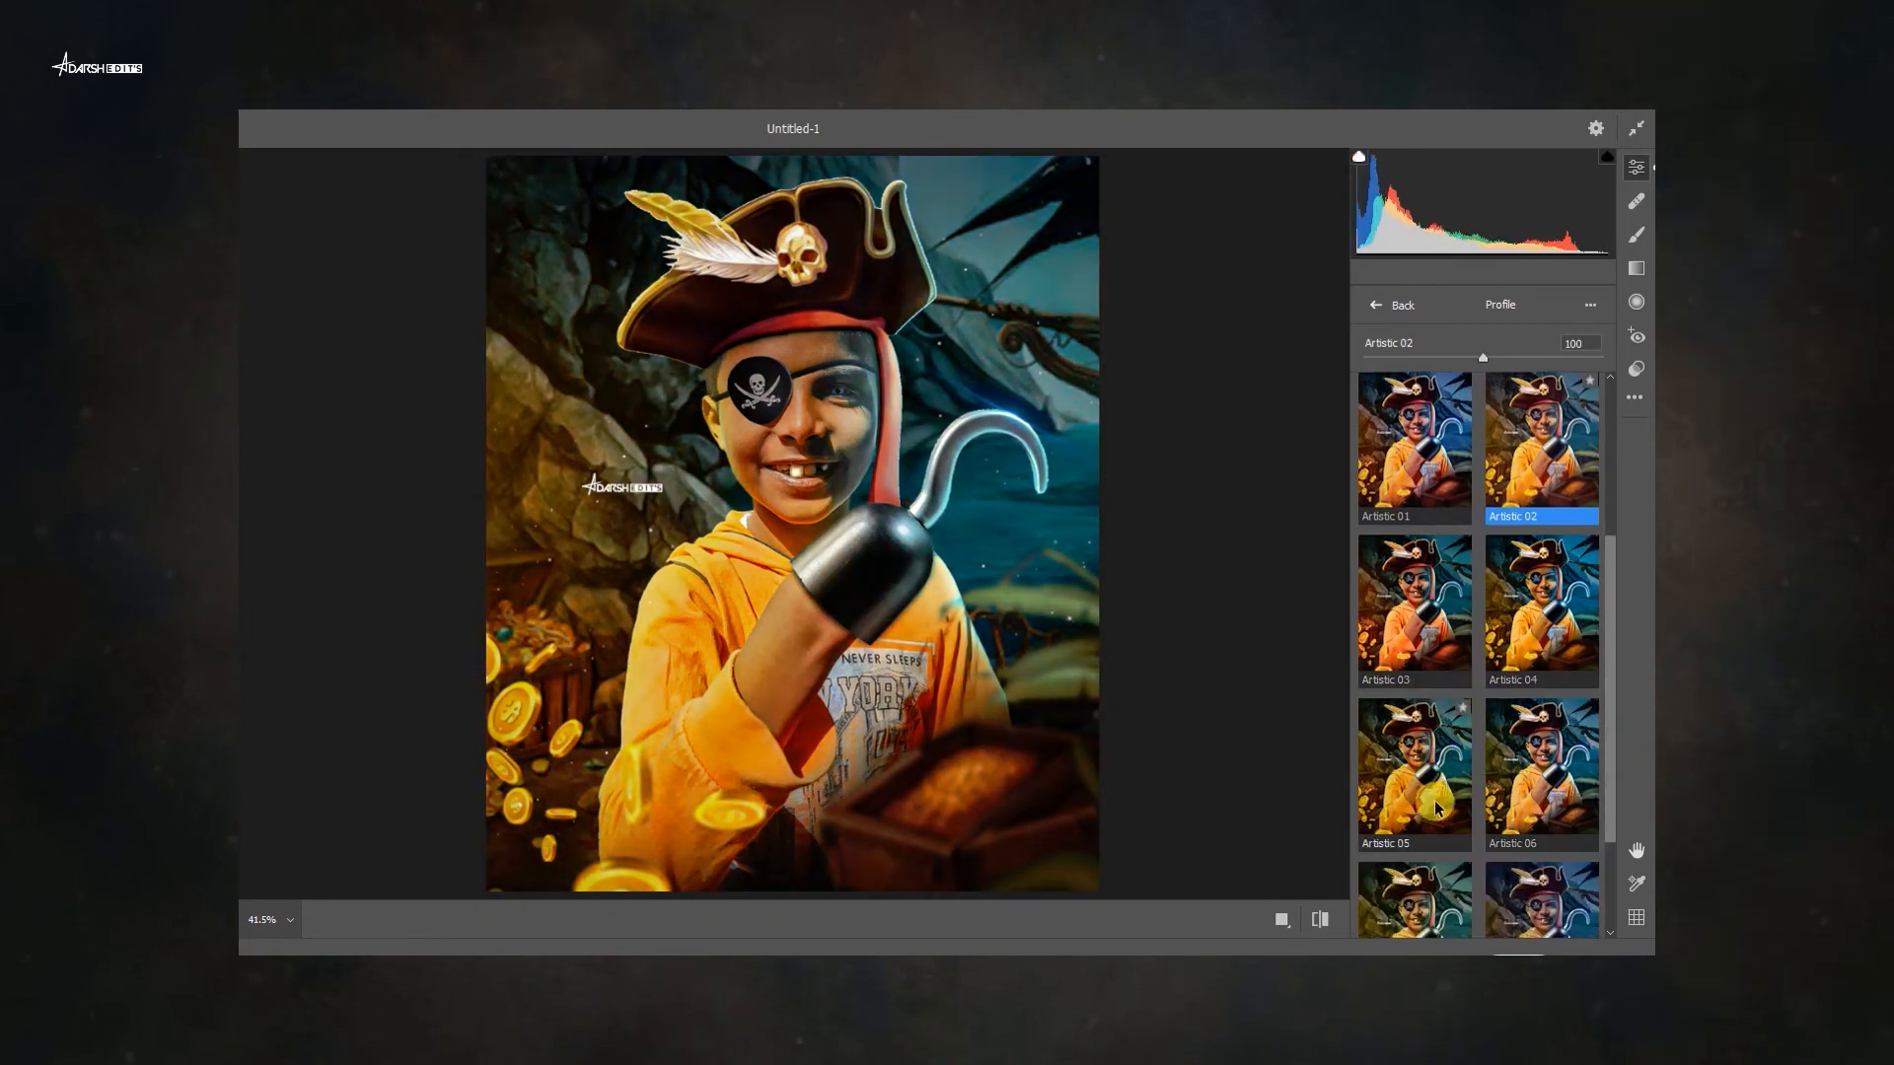
pyautogui.click(1363, 636)
pyautogui.click(1364, 684)
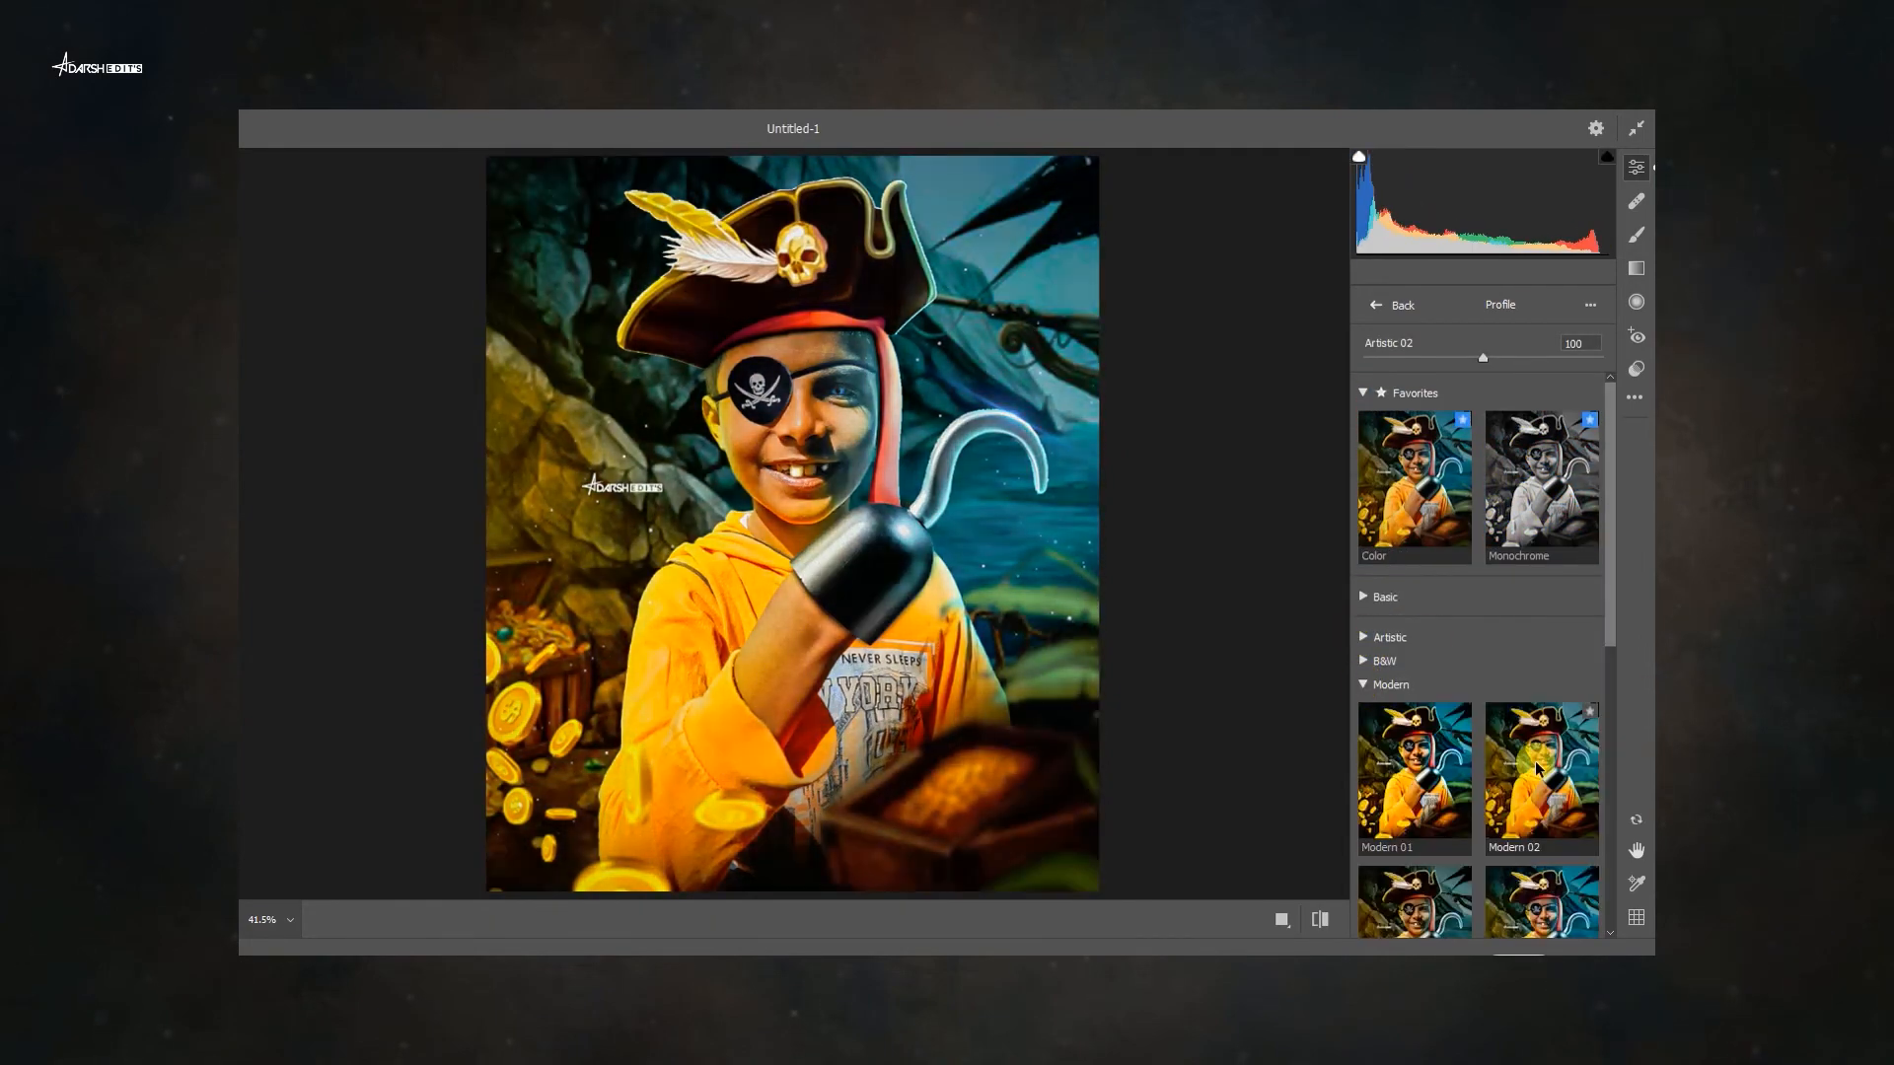
pyautogui.scroll(-5, 1539, 790)
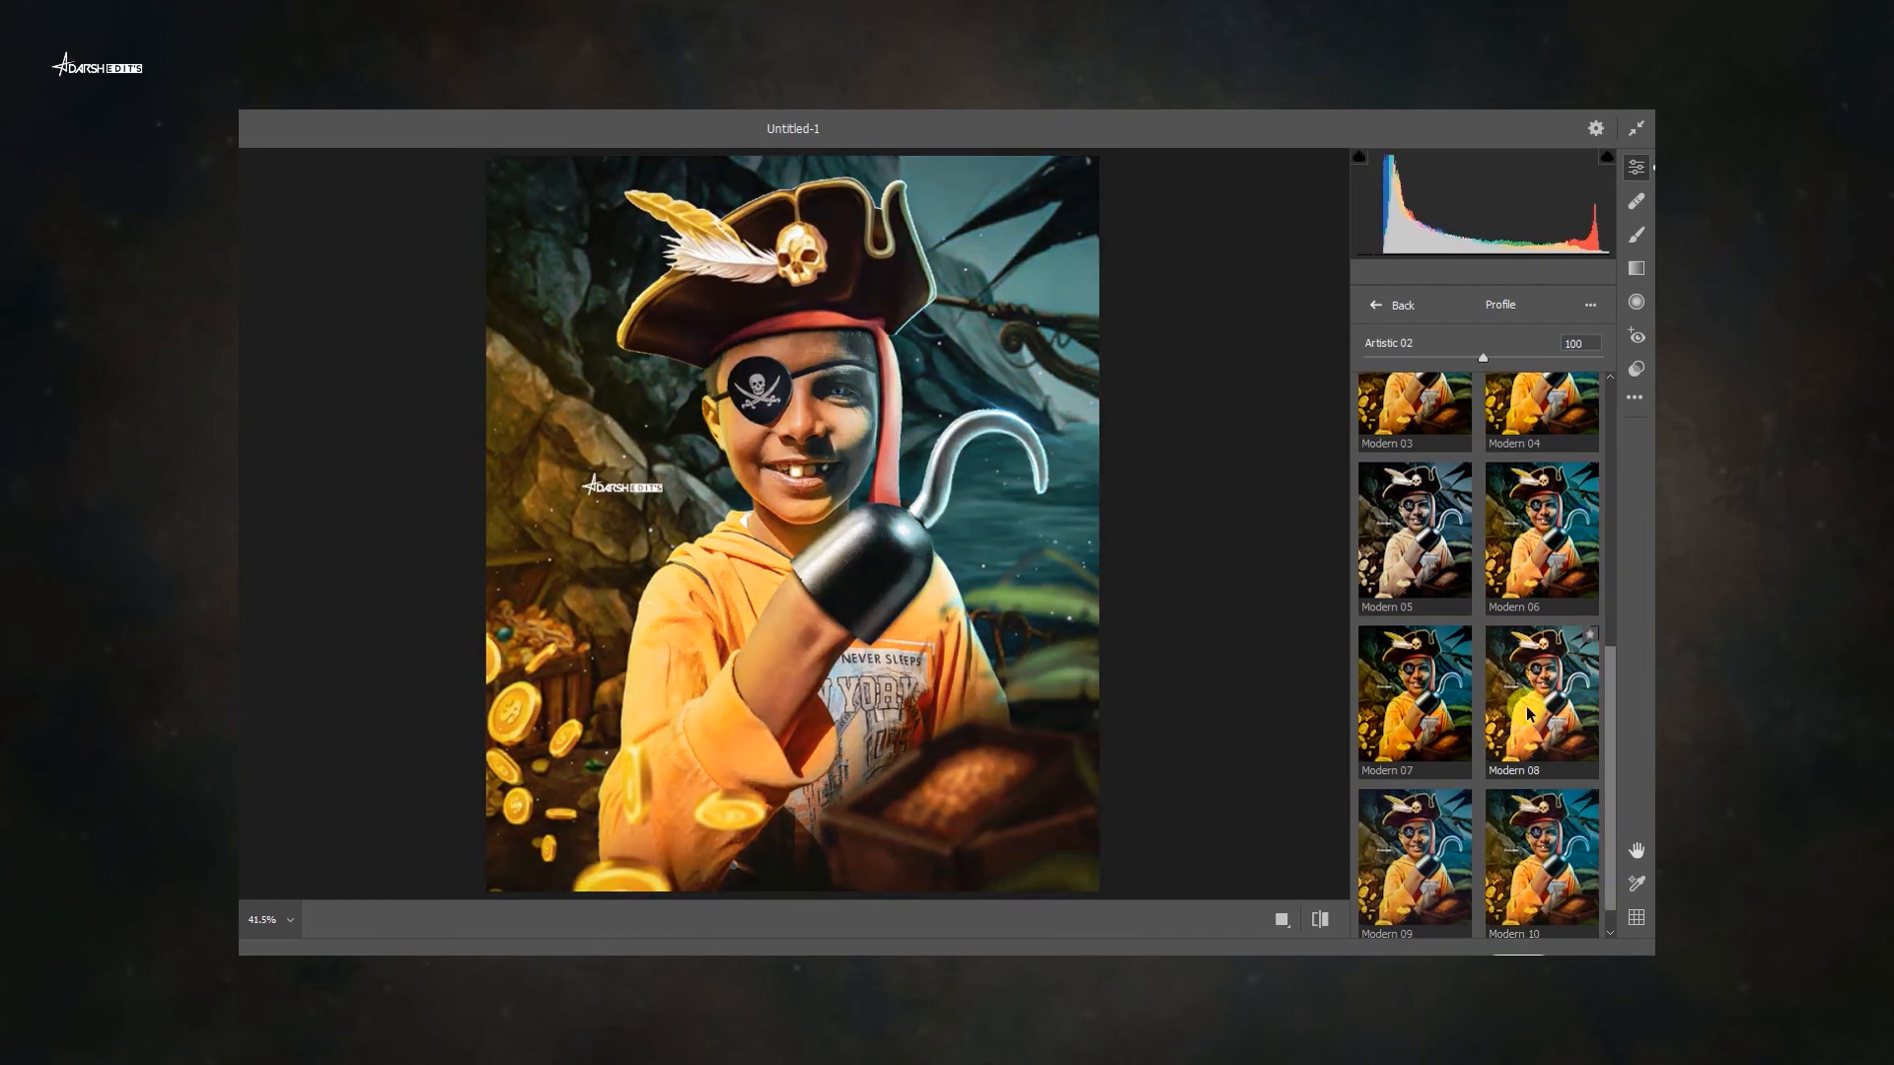
pyautogui.scroll(-1, 1448, 871)
pyautogui.scroll(2, 1447, 866)
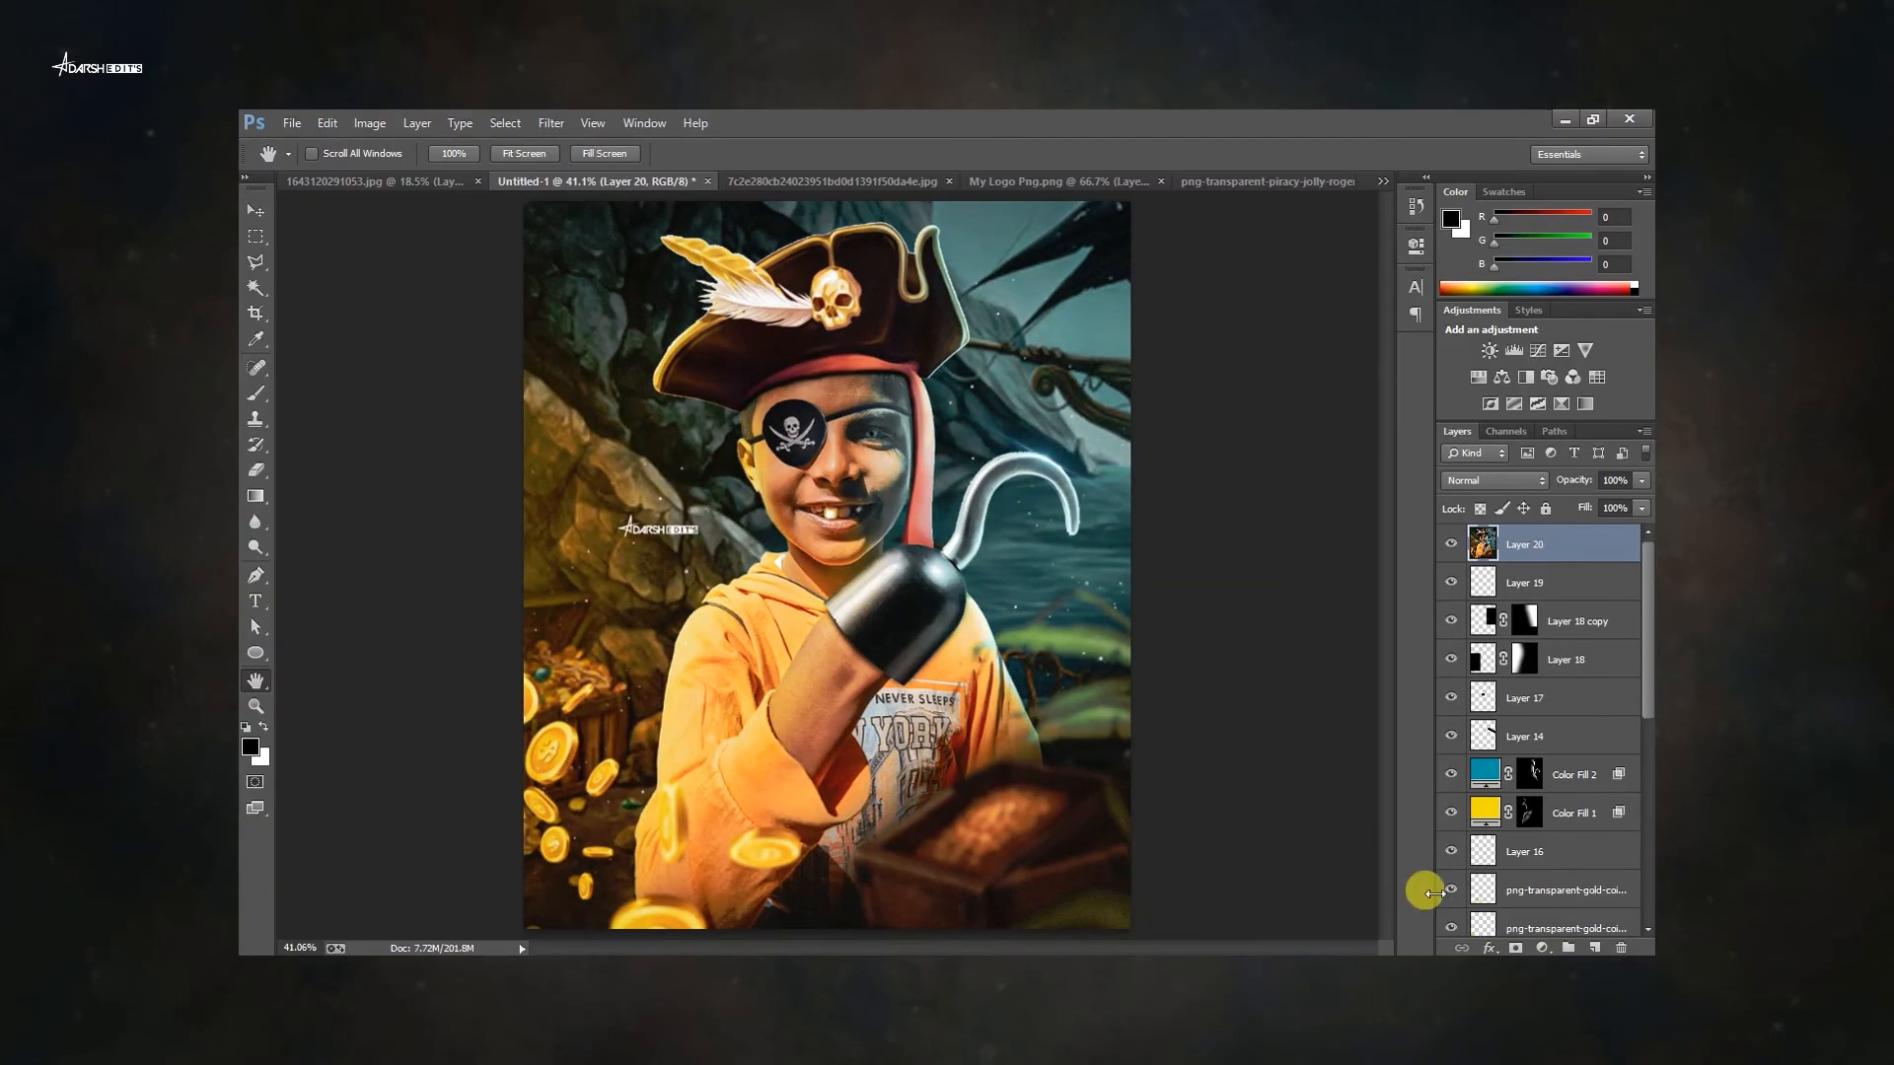
# Reopen Camera Raw Filter on the stamped layer and open its profile browser.
pyautogui.click(550, 122)
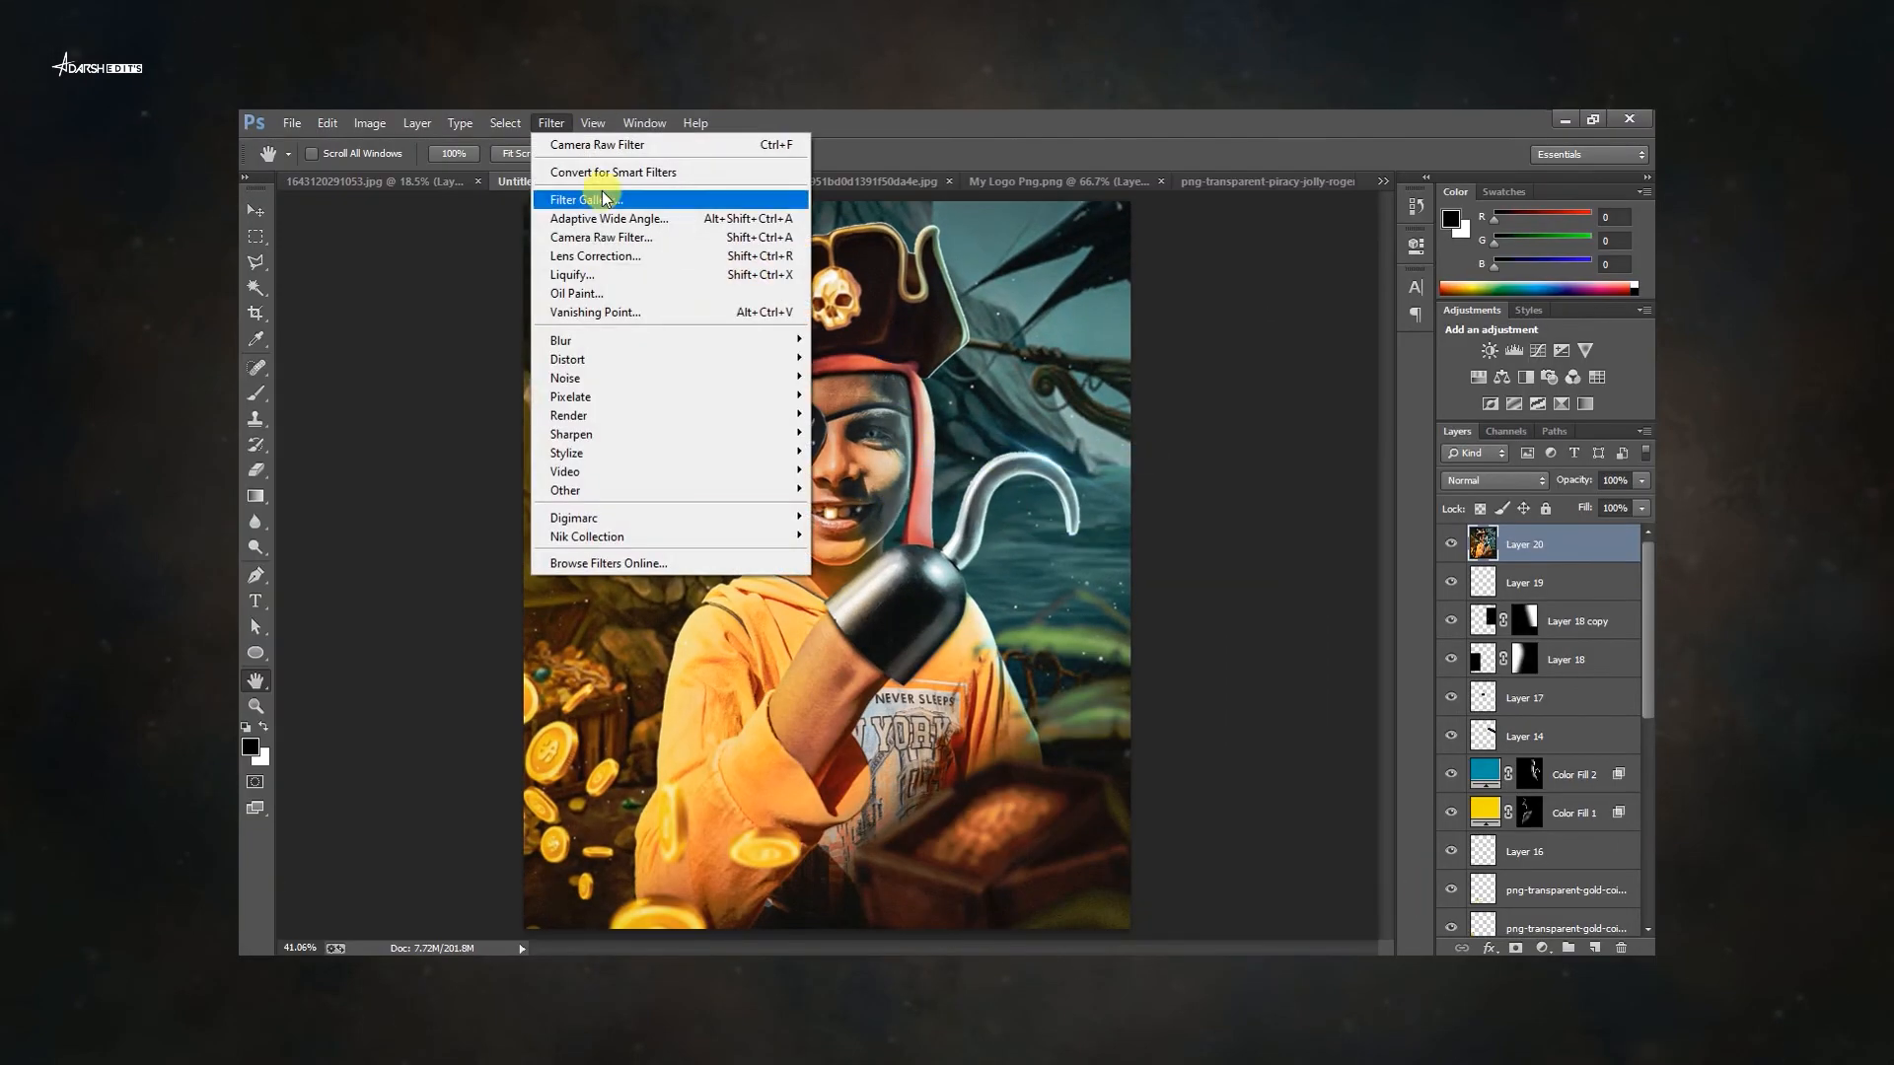
pyautogui.click(685, 244)
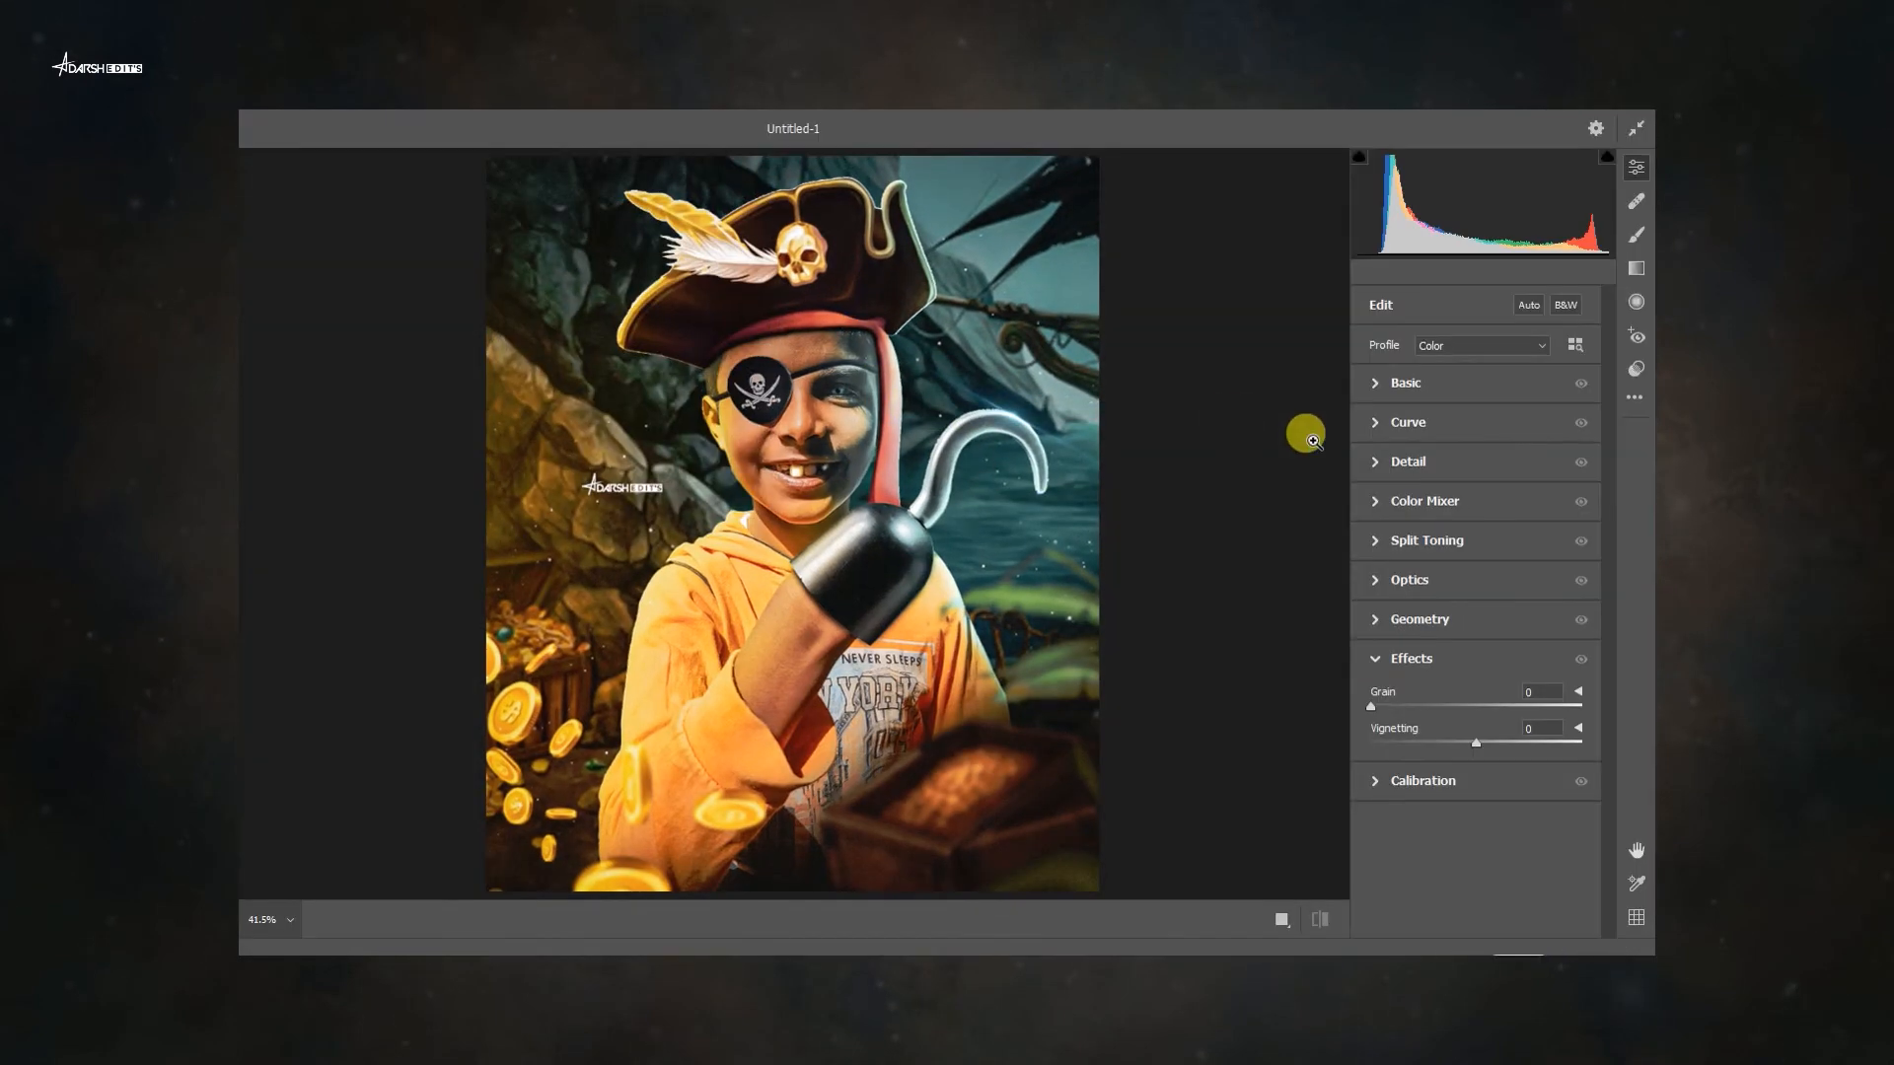
pyautogui.click(1572, 338)
pyautogui.click(1376, 590)
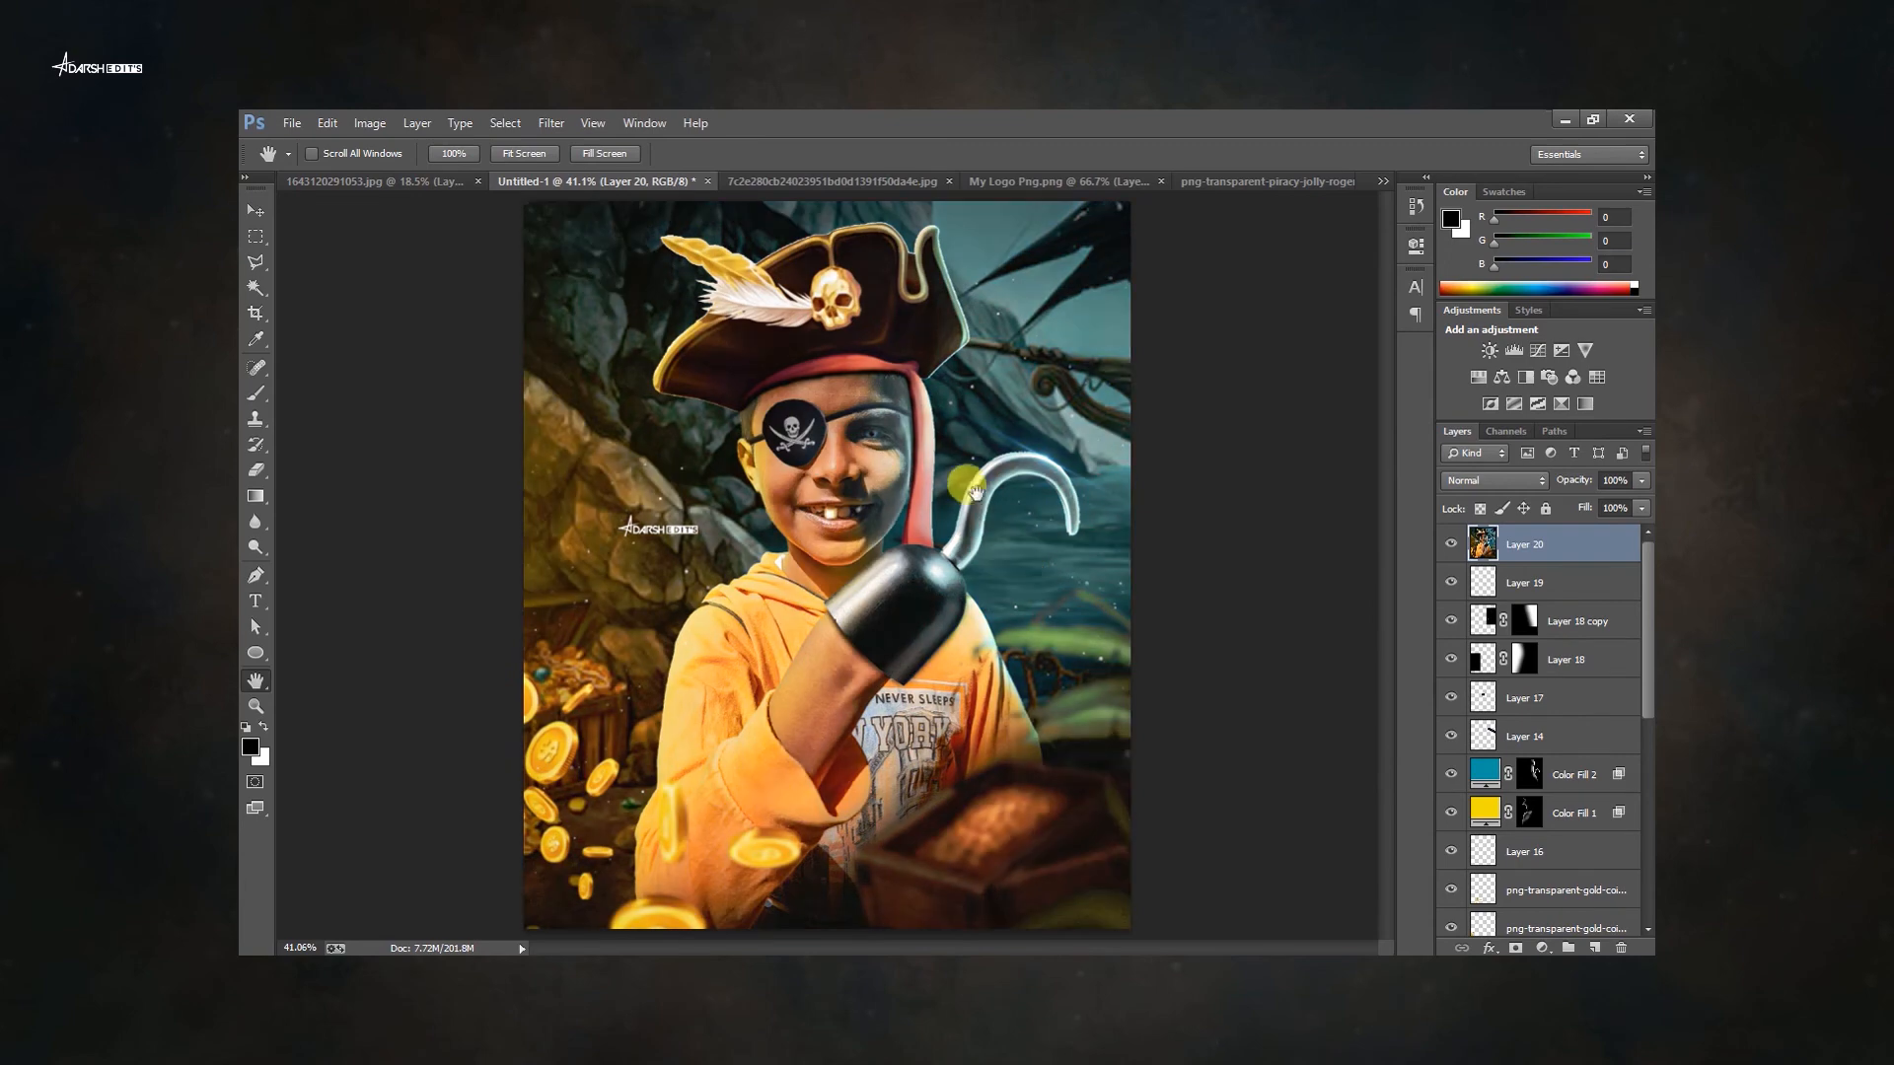
# Add an Exposure adjustment and stamp all visible layers into a new top layer.
pyautogui.press('v')
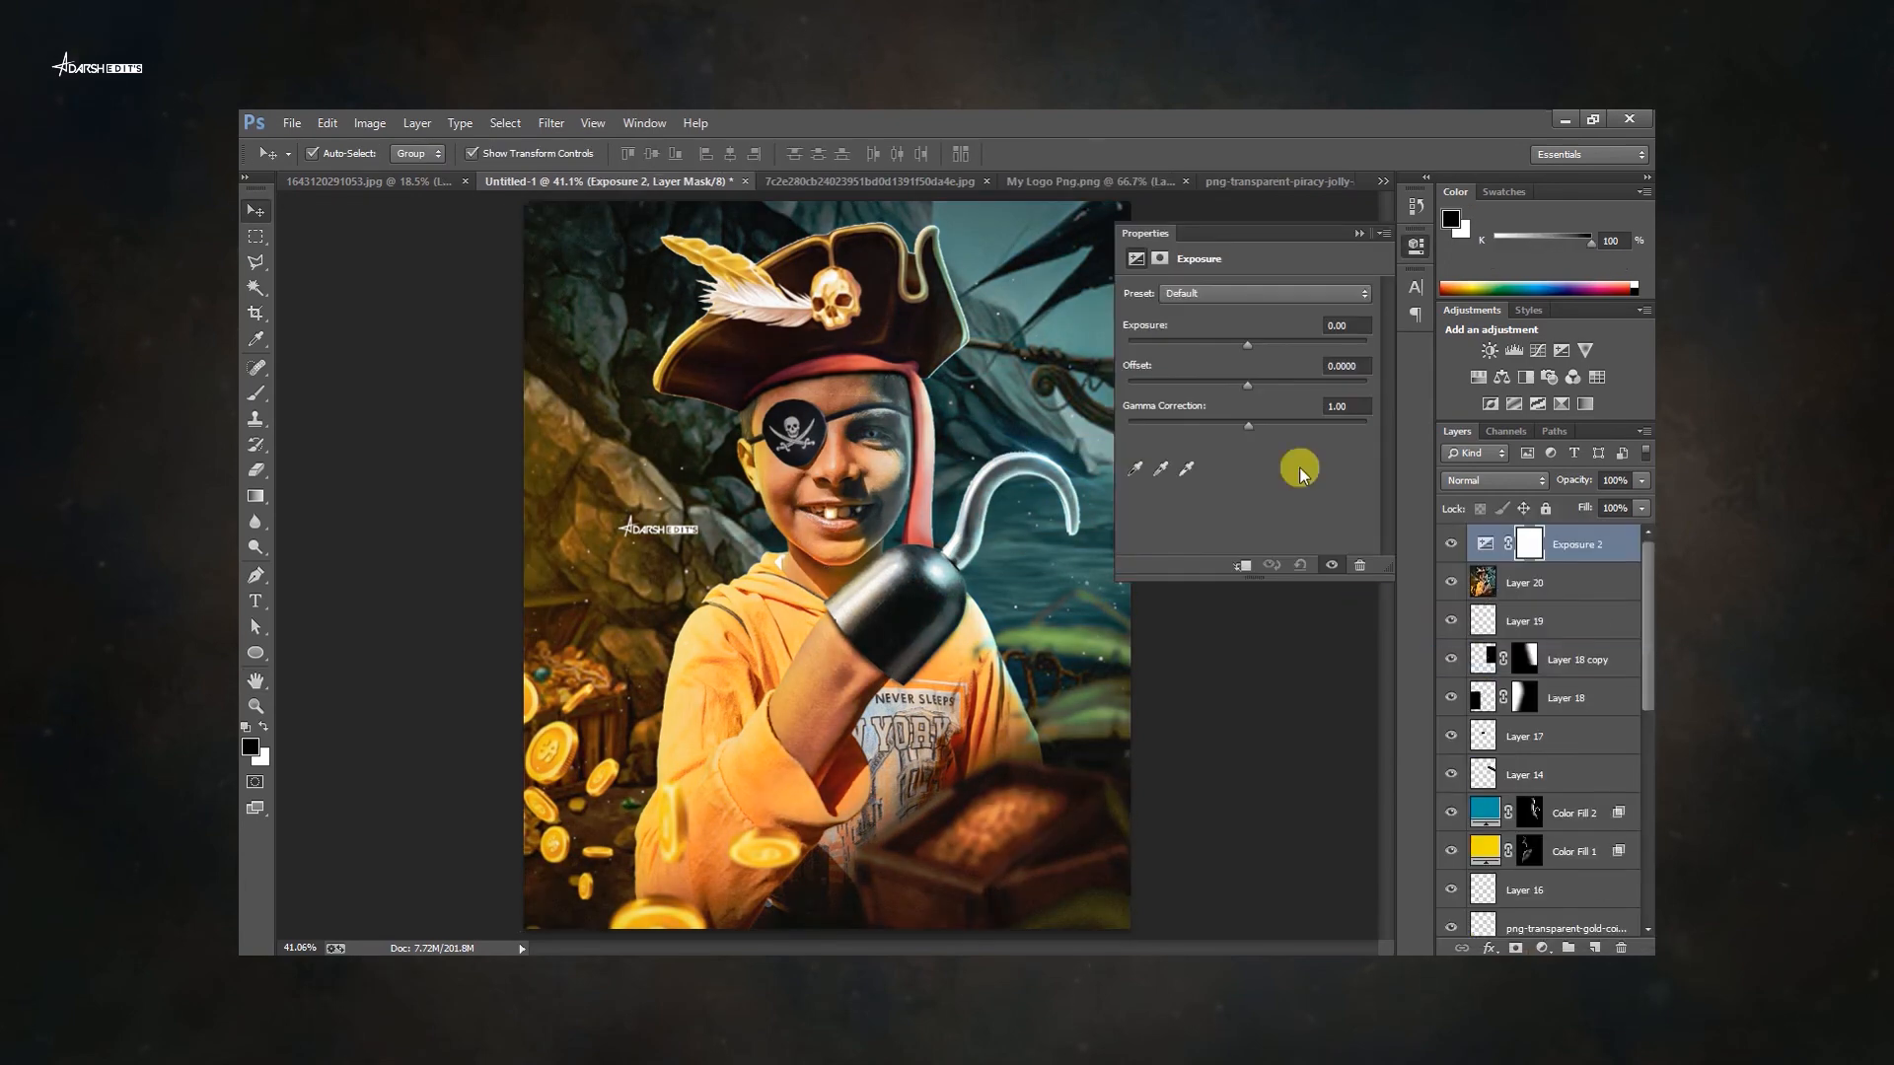
pyautogui.moveTo(1248, 380); pyautogui.dragTo(1253, 390)
pyautogui.click(1357, 237)
pyautogui.moveTo(1642, 481); pyautogui.dragTo(1606, 503)
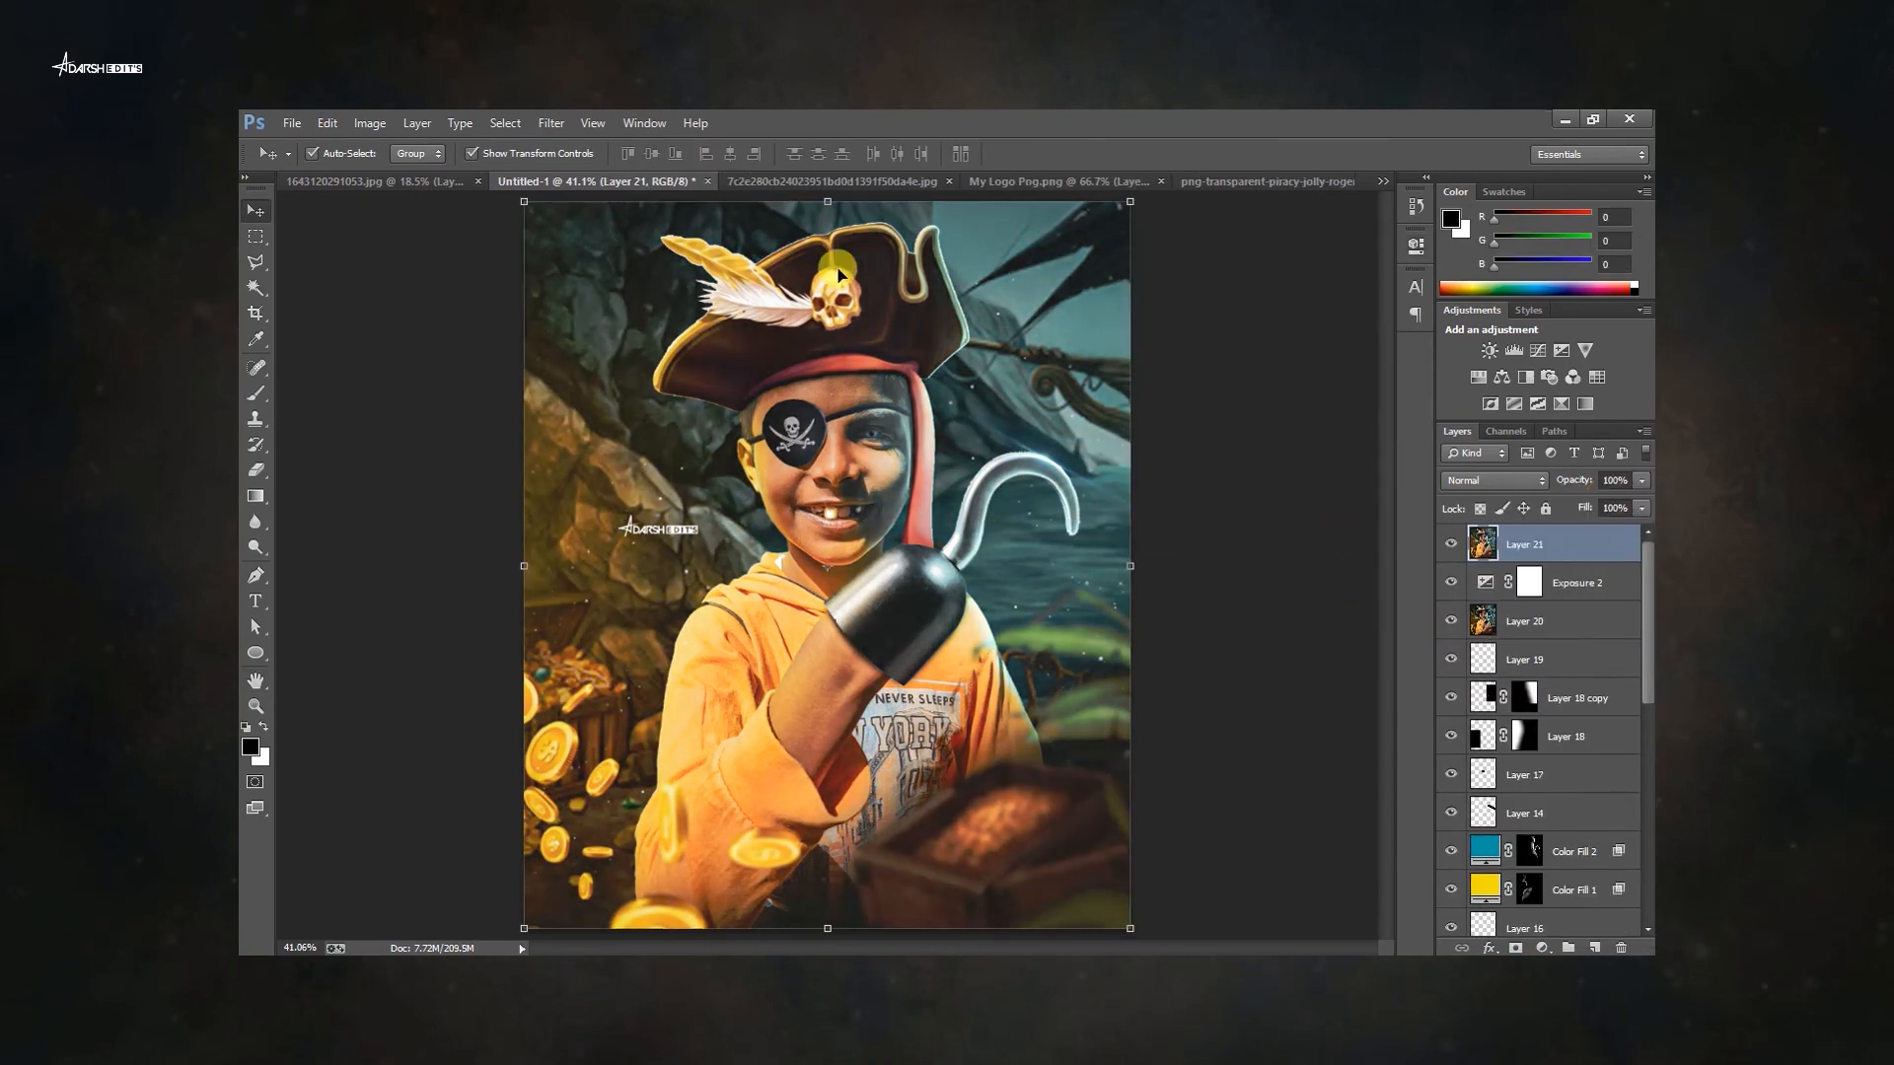
# Apply Oil Paint to the stamped layer with Stylization 6.24, Scale 0.8, Bristle Detail 0.15, Angular Direction 300 and Shine 0.3.
pyautogui.click(551, 123)
pyautogui.click(632, 288)
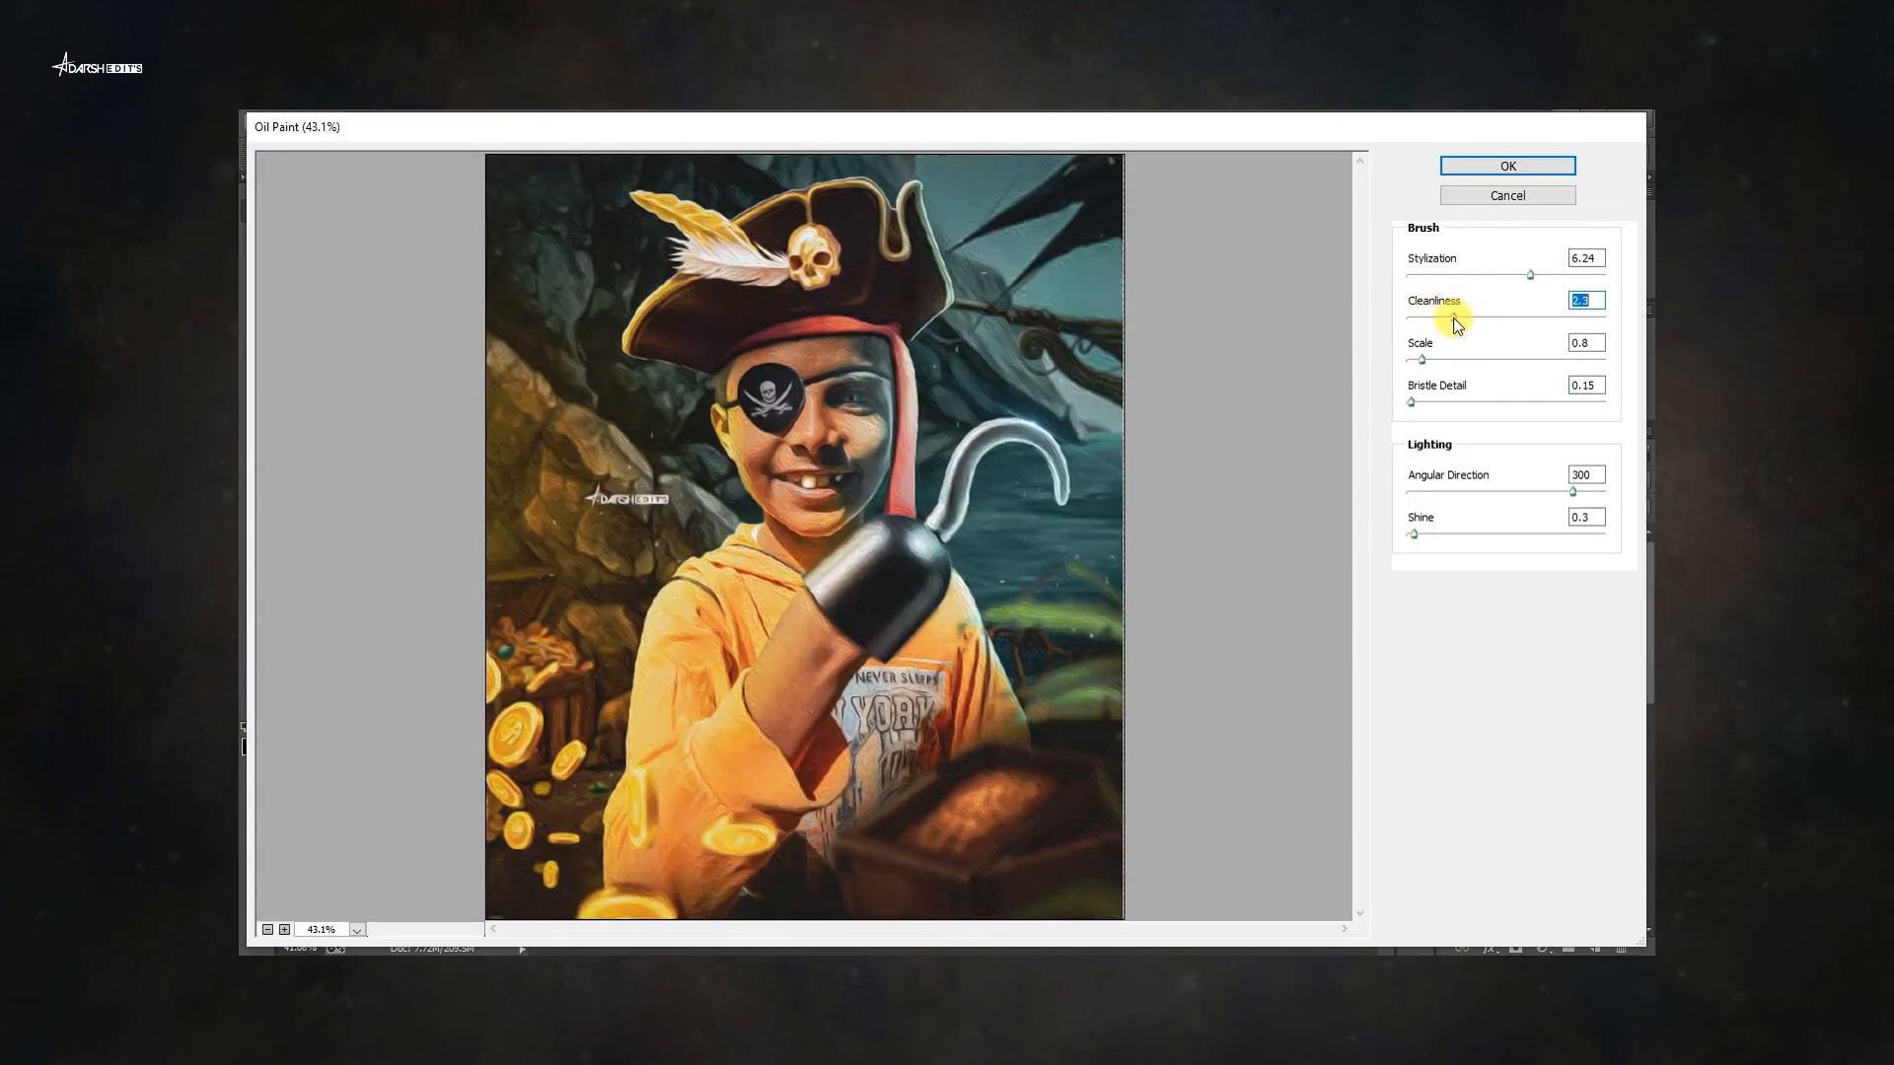
pyautogui.click(1536, 168)
# Open the opacity control of the oil-painted layer.
pyautogui.click(1641, 480)
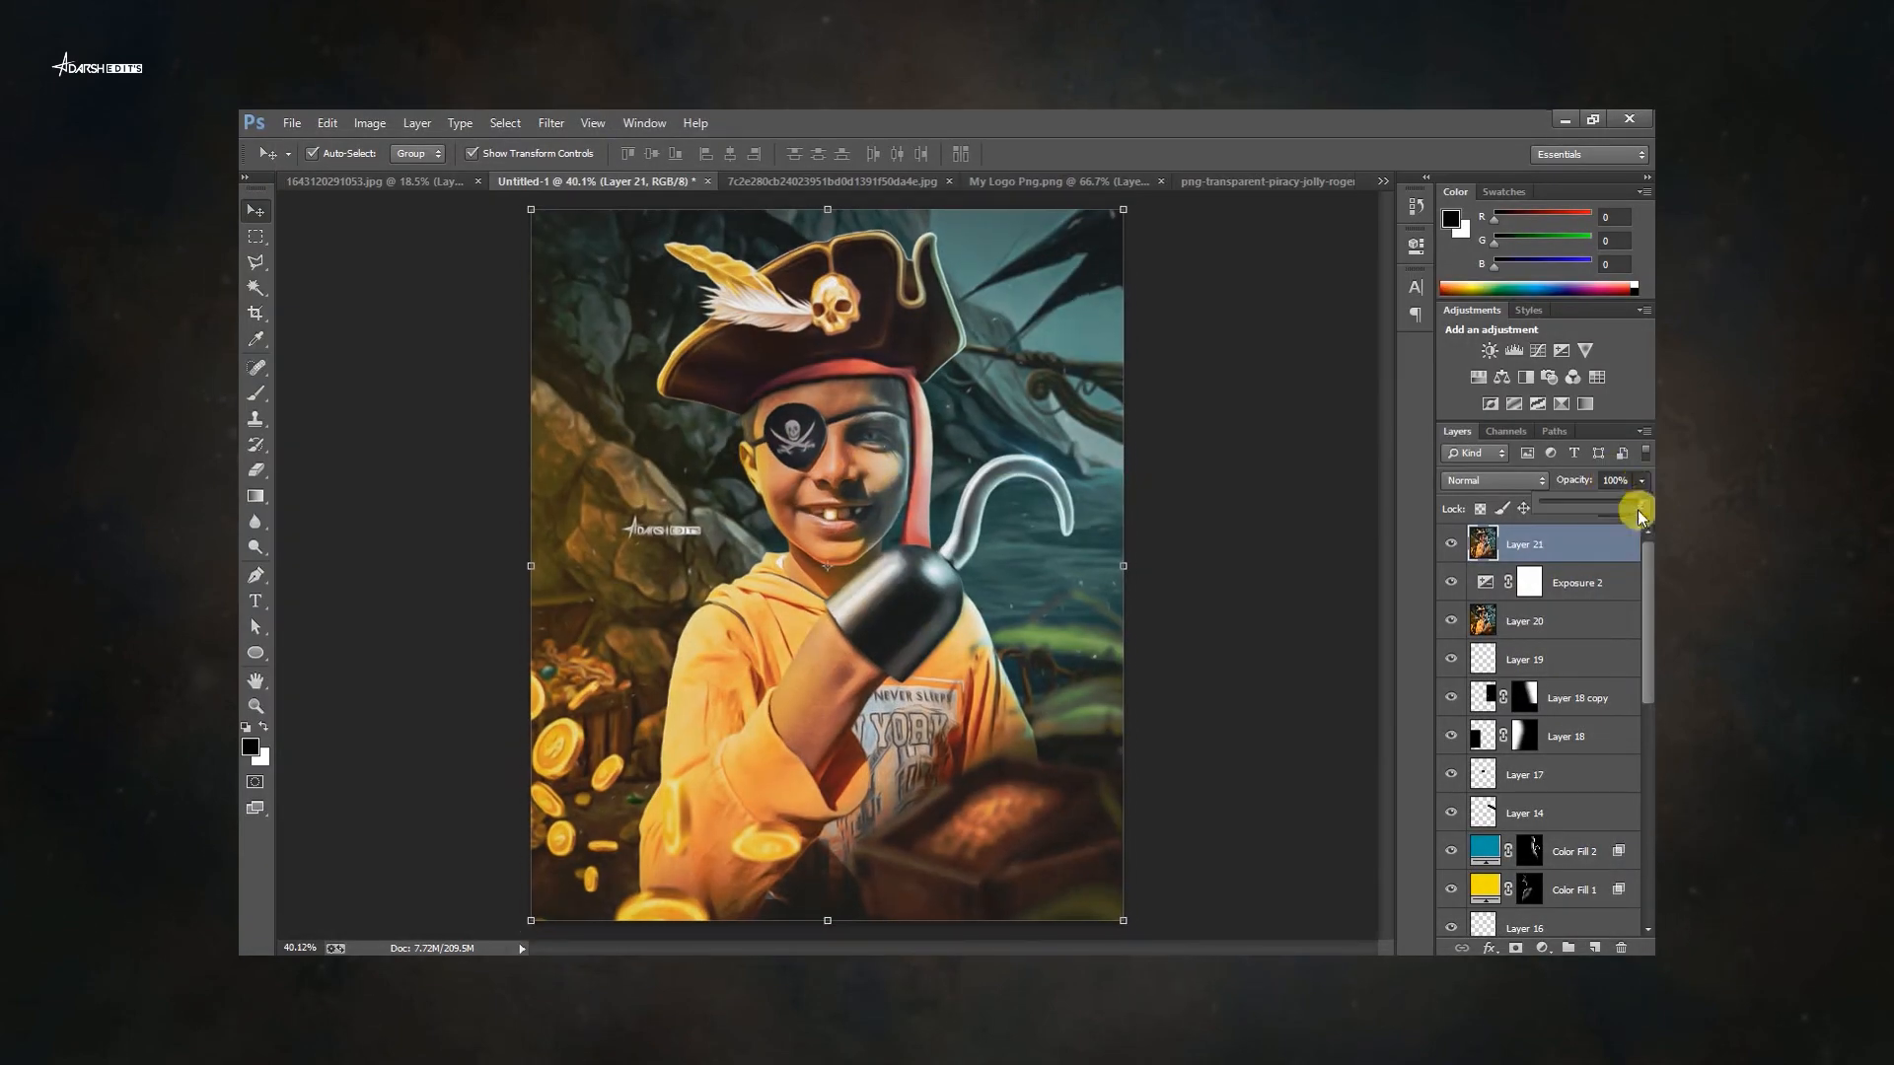